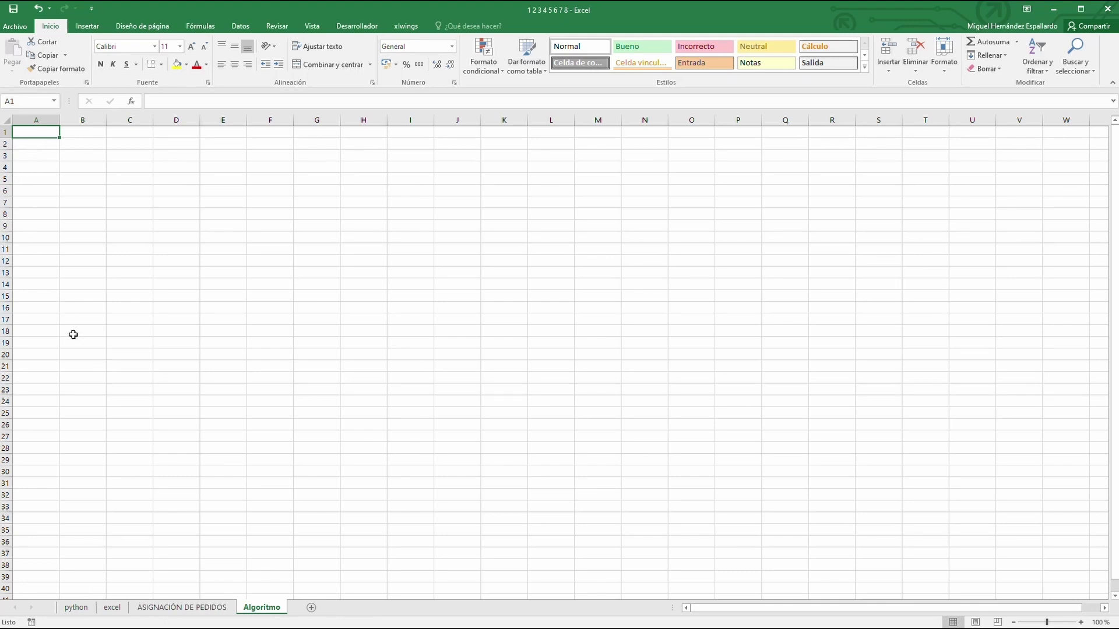
Compare the RUTAS column on the python sheet with the RUTA column on the excel sheet
{"action": "left_click", "coordinate": [78, 611]}
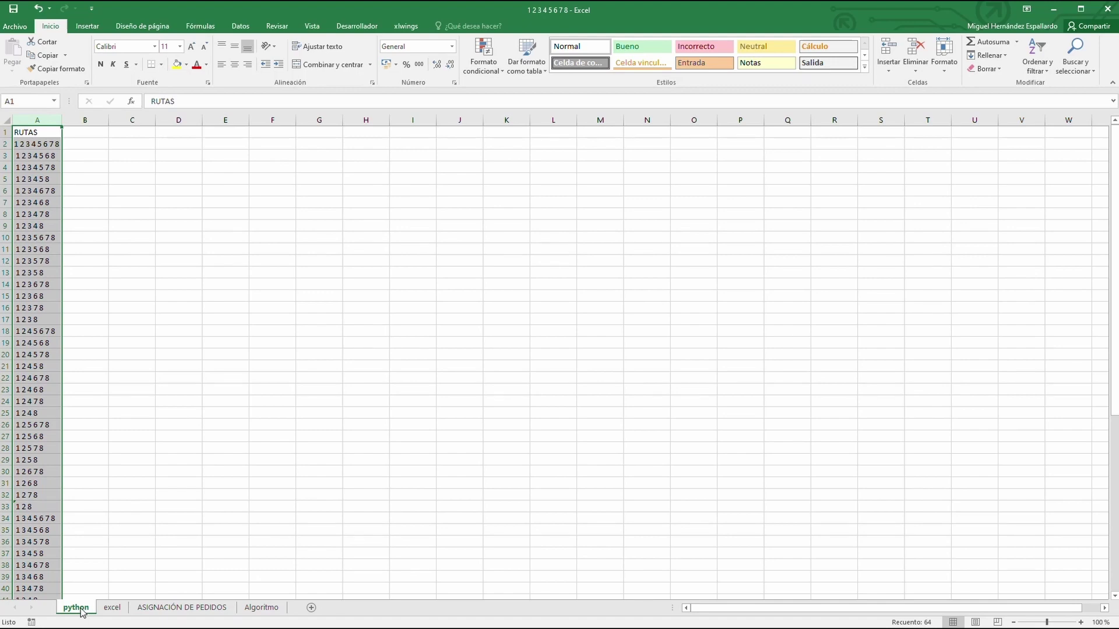
{"action": "left_click", "coordinate": [110, 611]}
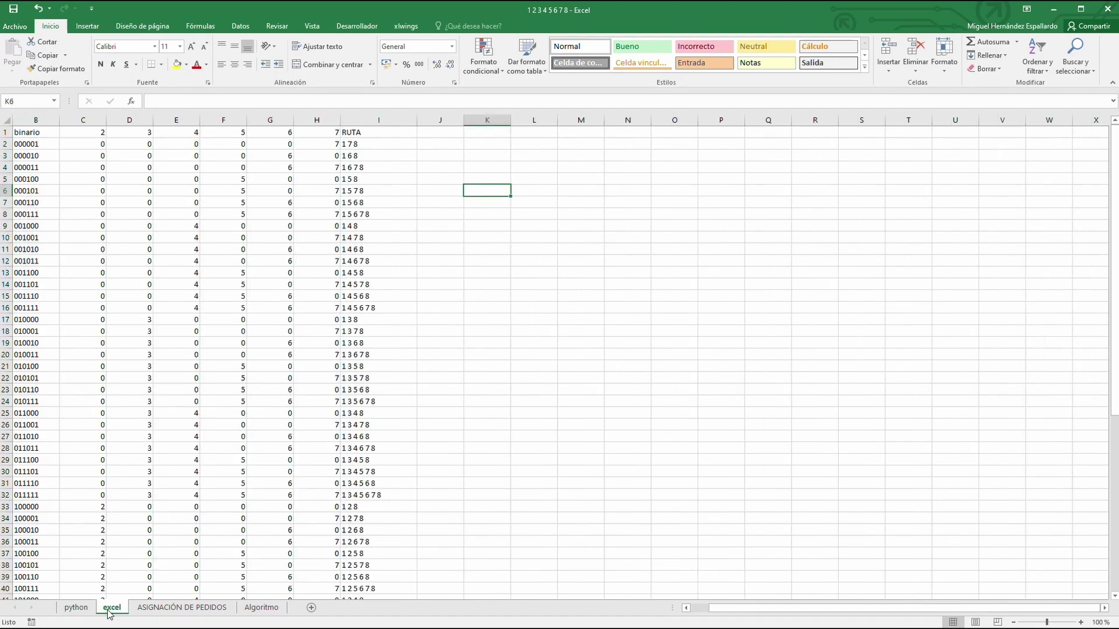
{"action": "left_click", "coordinate": [381, 120]}
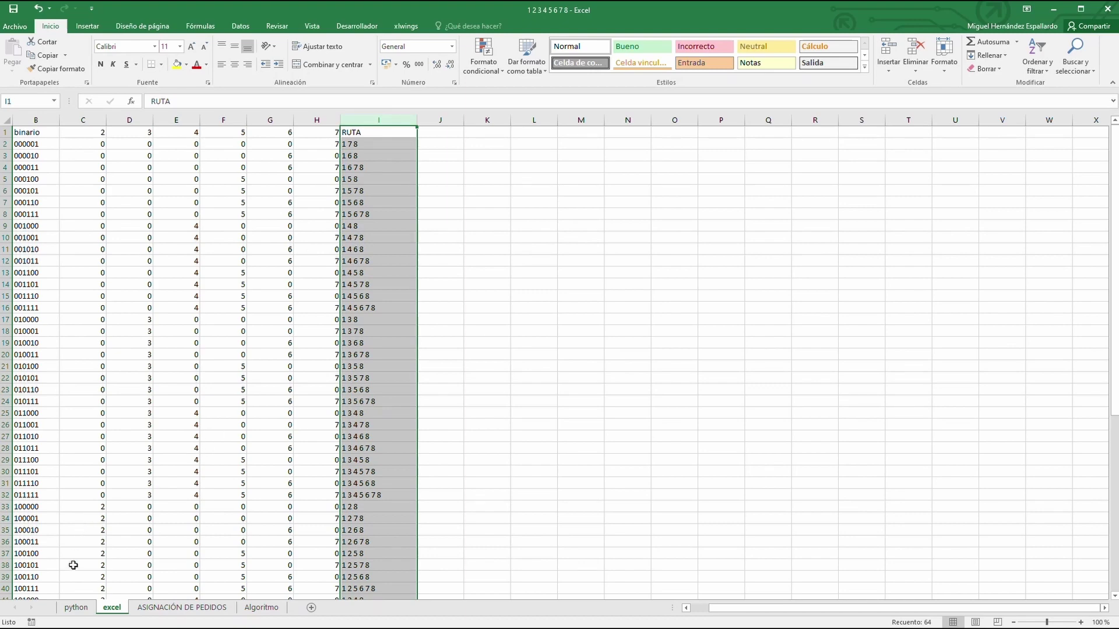
Copy the RUTAS column from the python sheet into column A of the Algoritmo sheet
{"action": "left_click", "coordinate": [77, 608]}
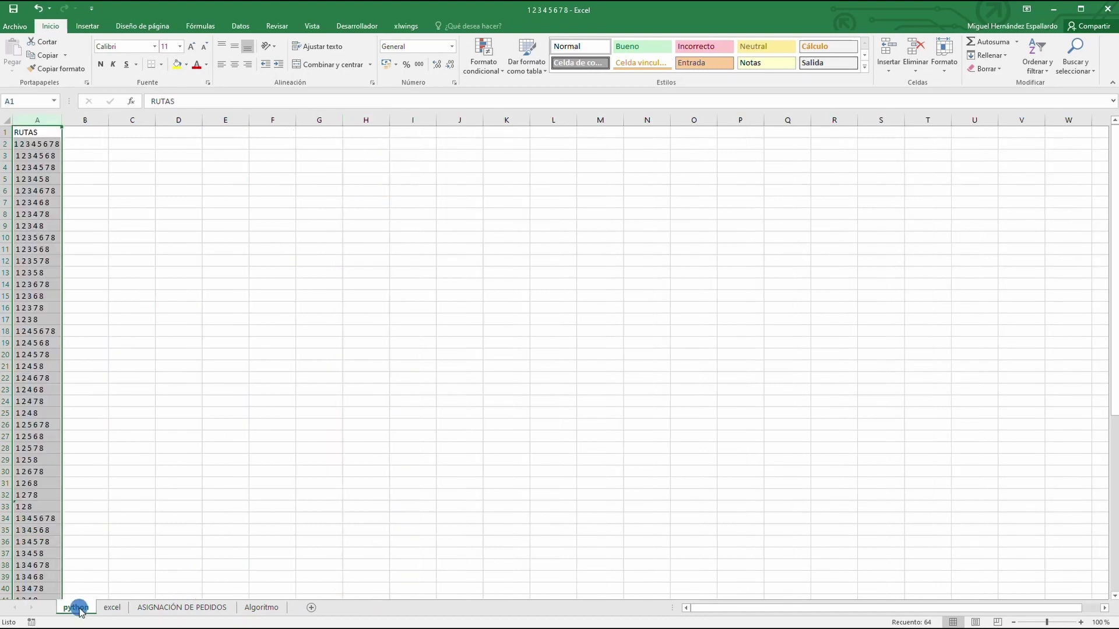
{"action": "right_click", "coordinate": [40, 122]}
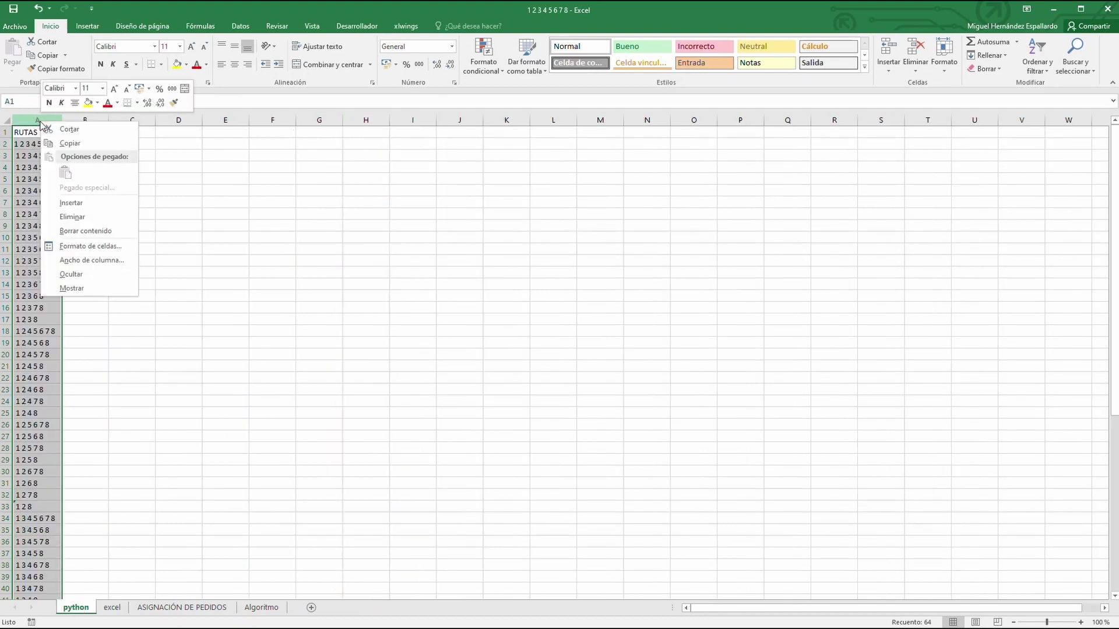
{"action": "left_click", "coordinate": [73, 144]}
{"action": "left_click", "coordinate": [261, 608]}
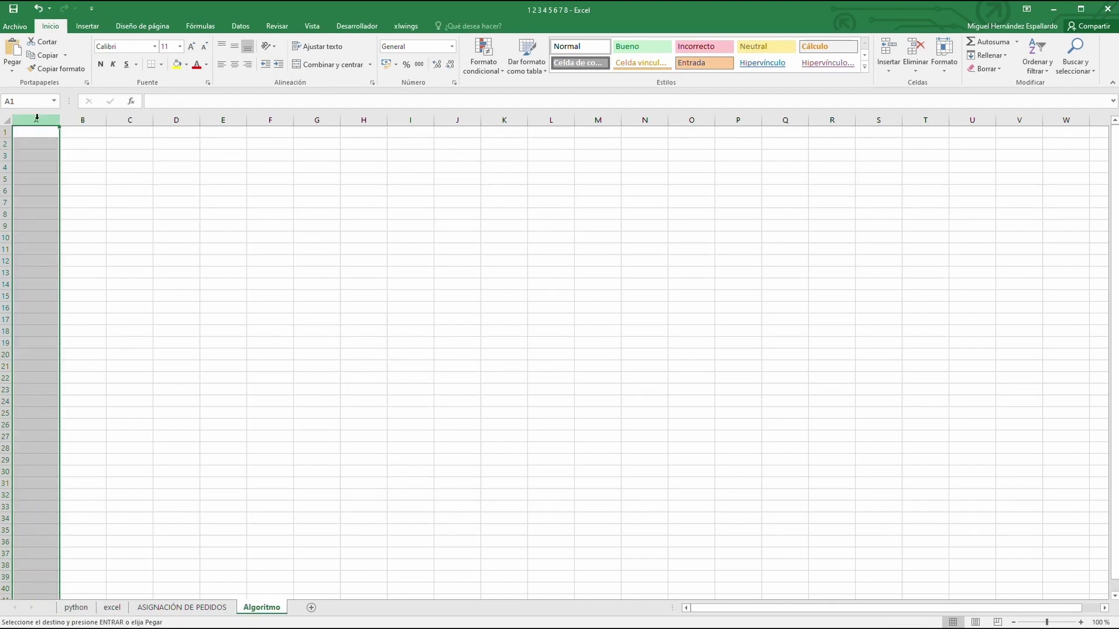
{"action": "right_click", "coordinate": [37, 121]}
{"action": "left_click", "coordinate": [63, 170]}
{"action": "left_click", "coordinate": [179, 249]}
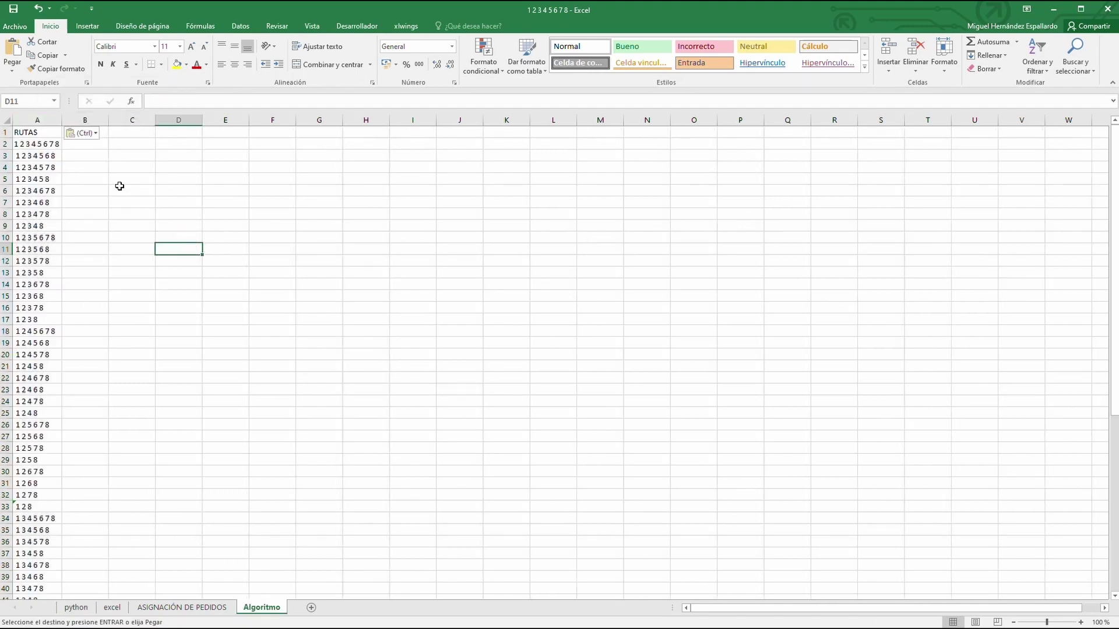
Insert a blank row above the RUTAS header row on the Algoritmo sheet
{"action": "left_click", "coordinate": [4, 132]}
{"action": "right_click", "coordinate": [5, 133]}
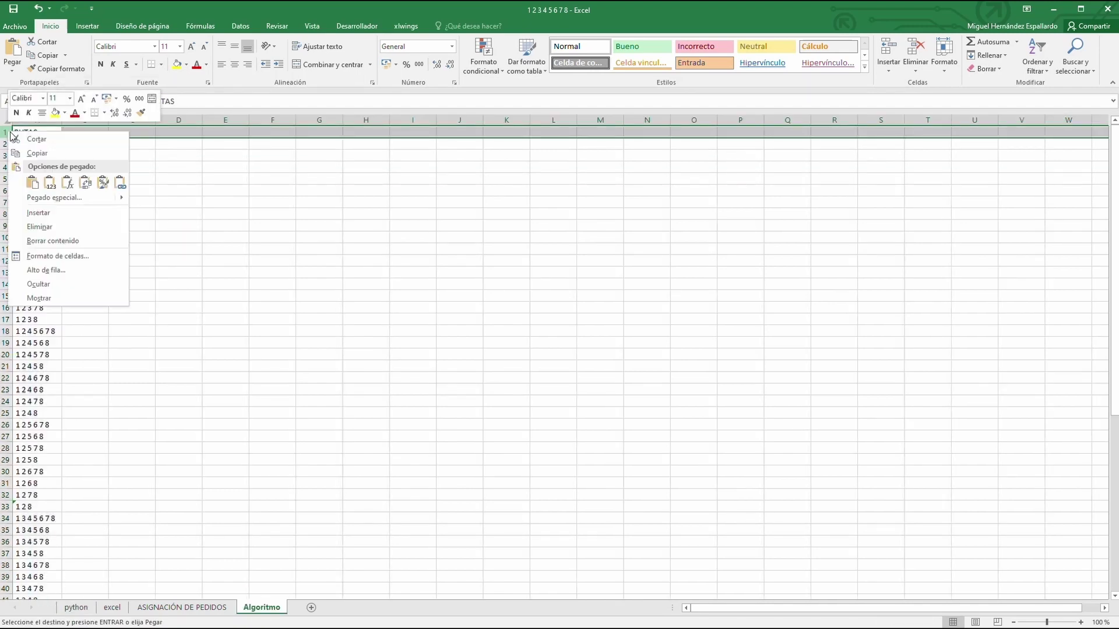
{"action": "left_click", "coordinate": [41, 213]}
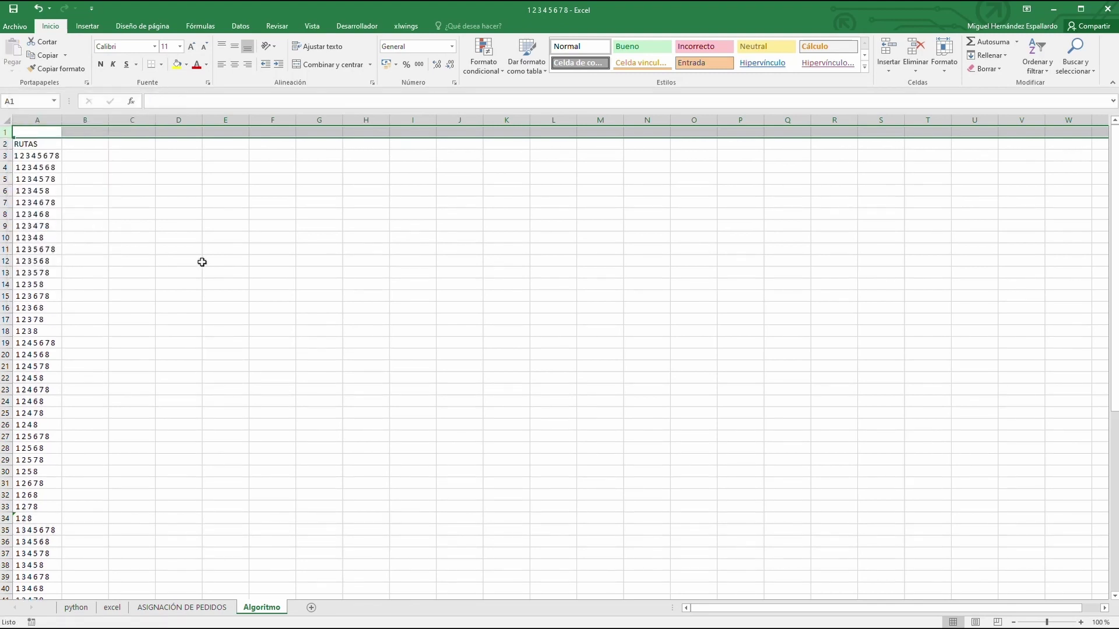
{"action": "left_click", "coordinate": [205, 261]}
Enter the headers 2, 3, 4, 5, 6 and 7 in cells B2 to G2, beside the RUTAS header
{"action": "left_click", "coordinate": [85, 144]}
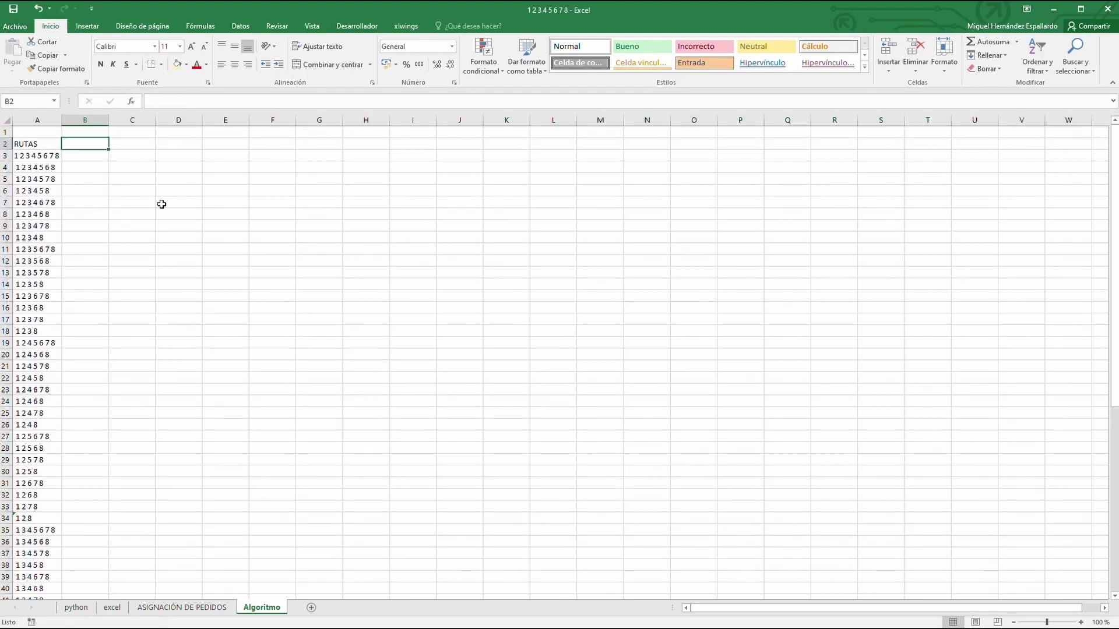
{"action": "key", "text": "Up"}
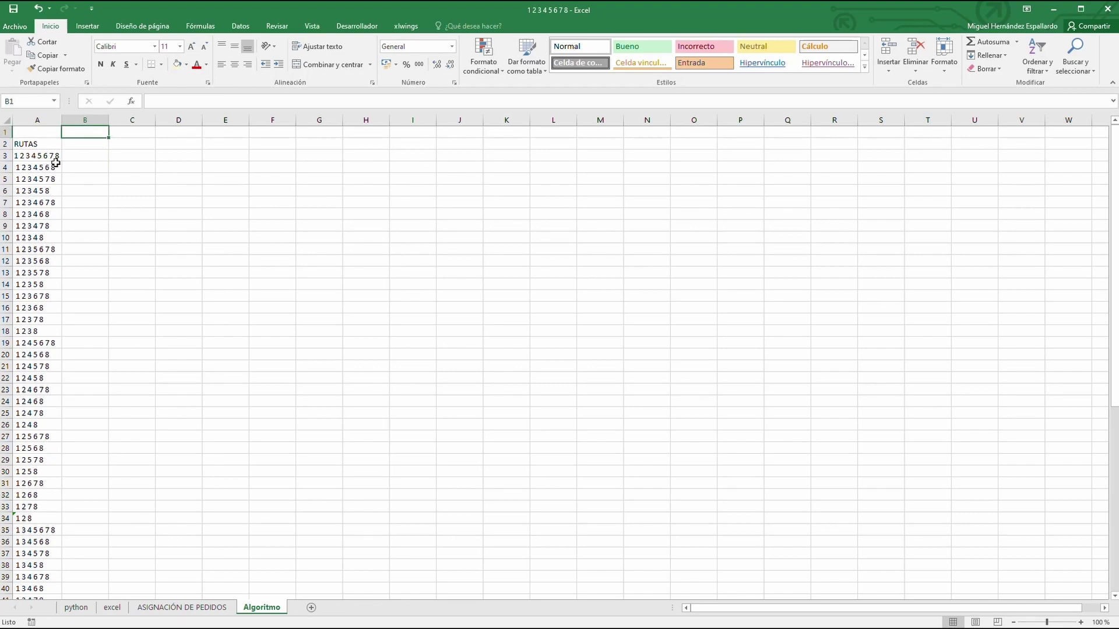
{"action": "left_click", "coordinate": [97, 146]}
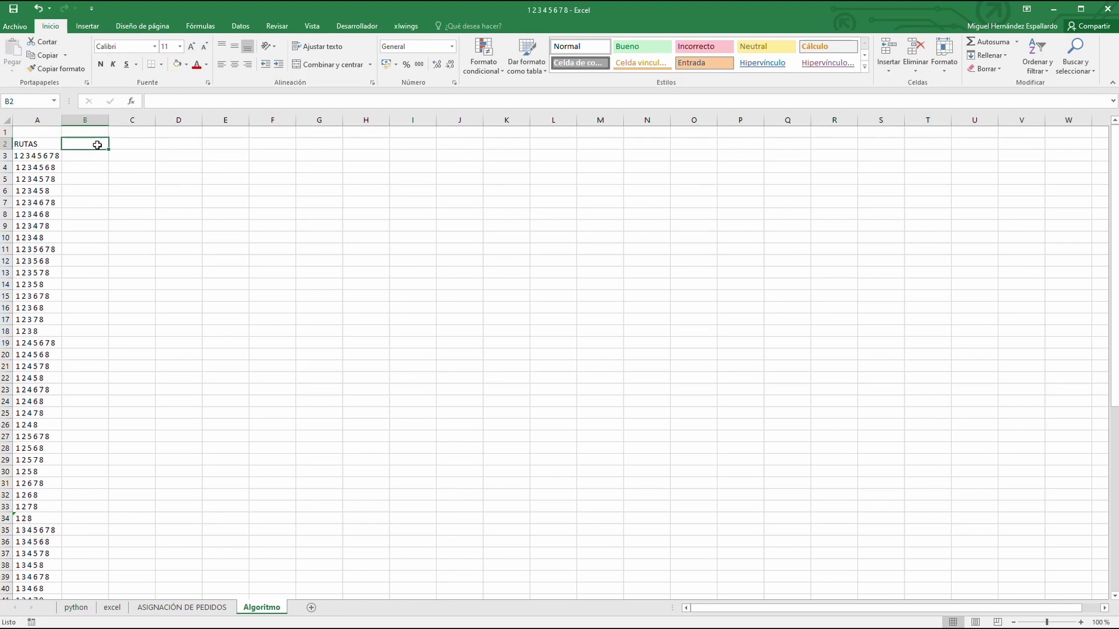
{"action": "type", "text": "2"}
{"action": "key", "text": "Tab"}
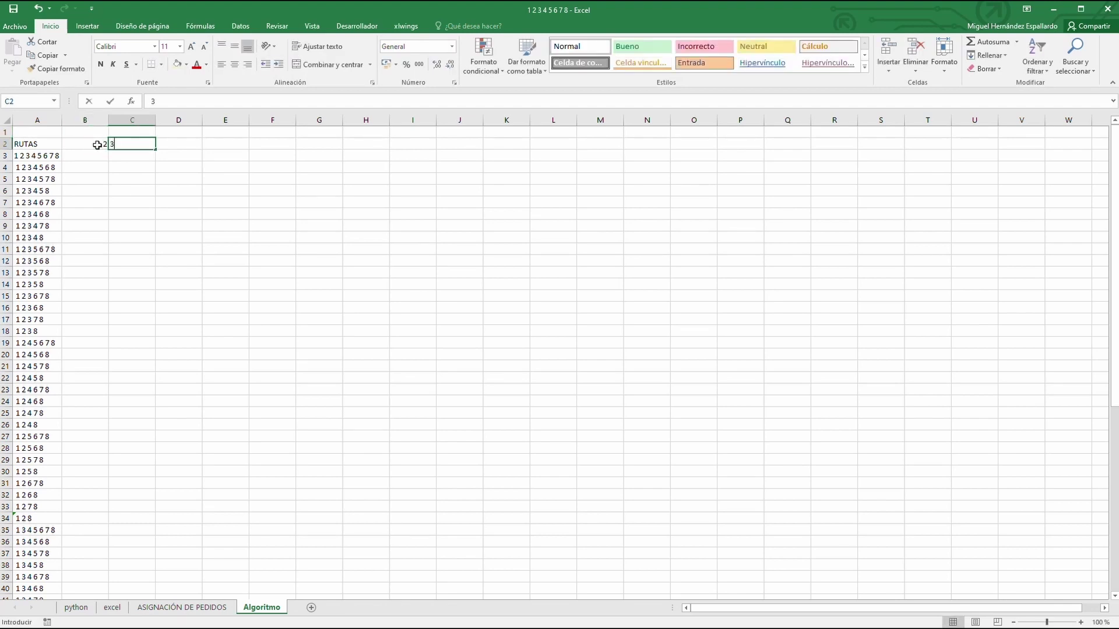
{"action": "type", "text": "3"}
{"action": "key", "text": "Tab"}
{"action": "type", "text": "4"}
{"action": "key", "text": "Tab"}
{"action": "type", "text": "5"}
{"action": "key", "text": "Tab"}
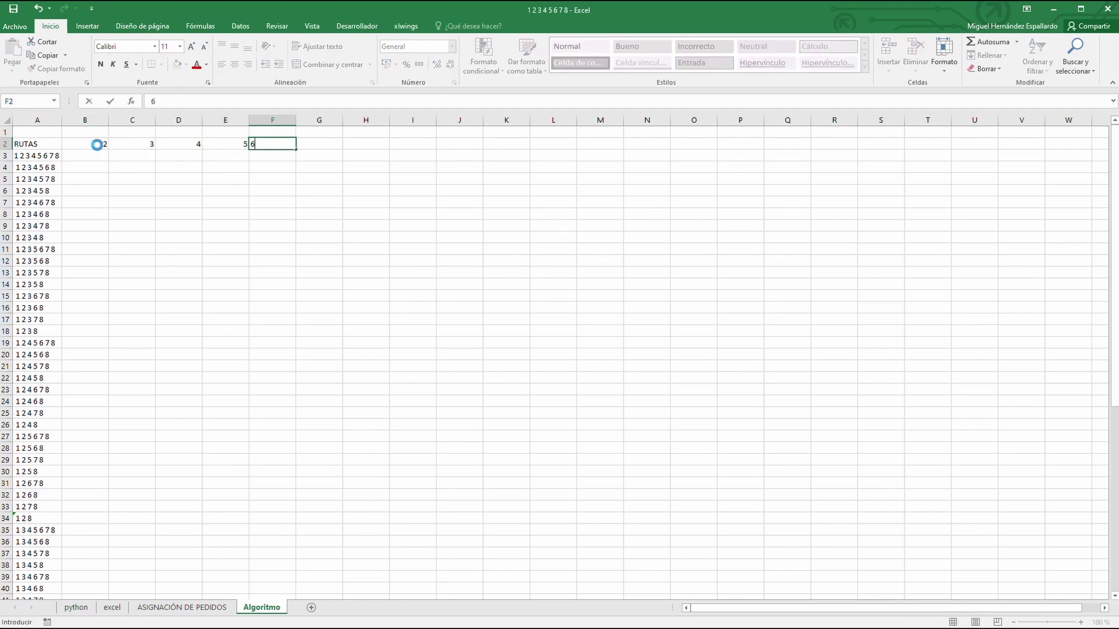
{"action": "type", "text": "6"}
{"action": "key", "text": "Tab"}
{"action": "type", "text": "7"}
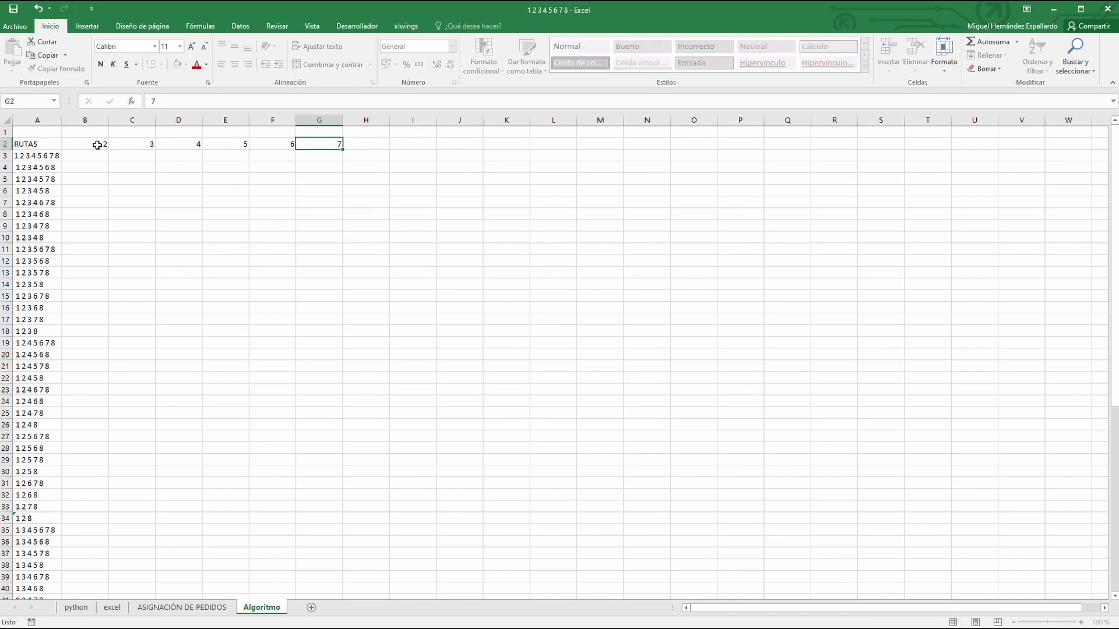
Fill B3:G3 with 1 in every cell as an example for route 1 2 3 4 5 6 7 8
{"action": "left_click", "coordinate": [88, 155]}
{"action": "left_click_drag", "start_coordinate": [90, 156], "coordinate": [320, 283]}
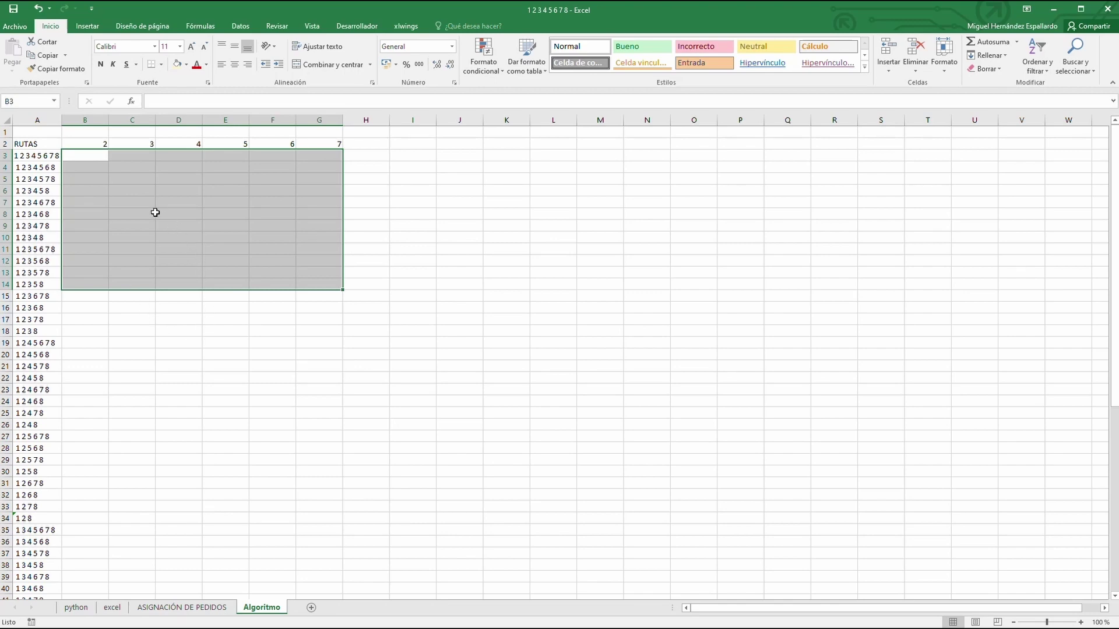
{"action": "left_click", "coordinate": [96, 158]}
{"action": "type", "text": "1"}
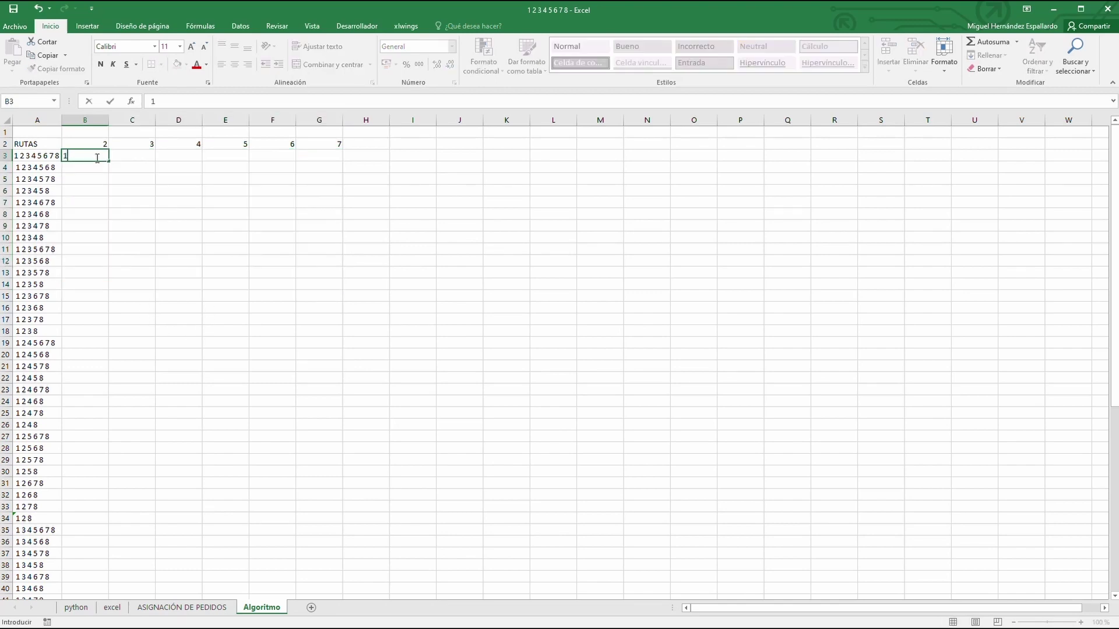
{"action": "key", "text": "ctrl+Return"}
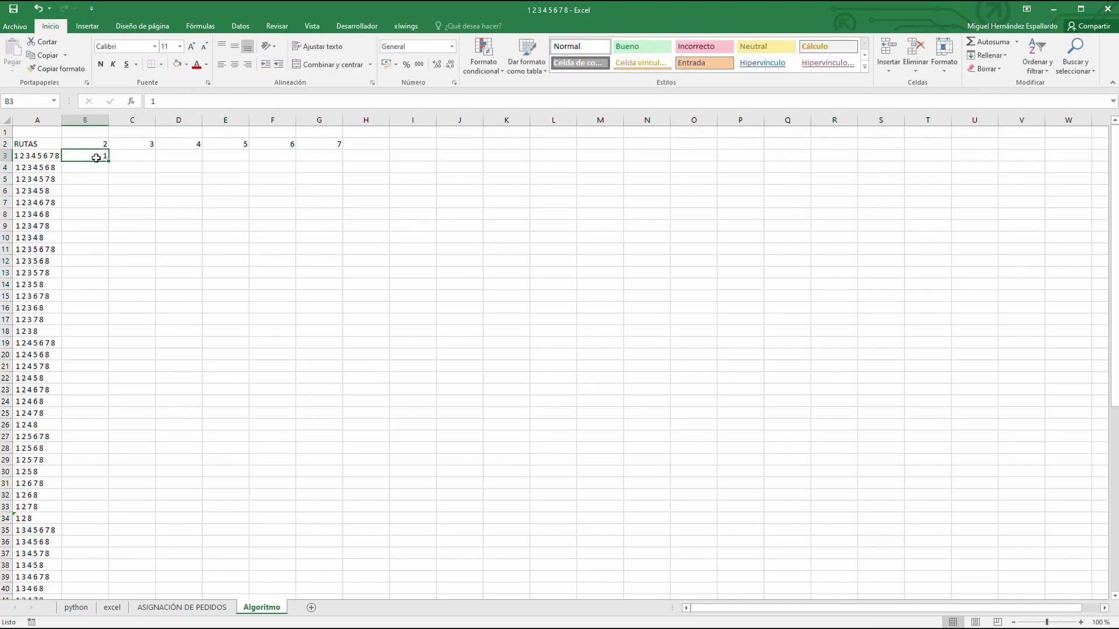
{"action": "key", "text": "Tab"}
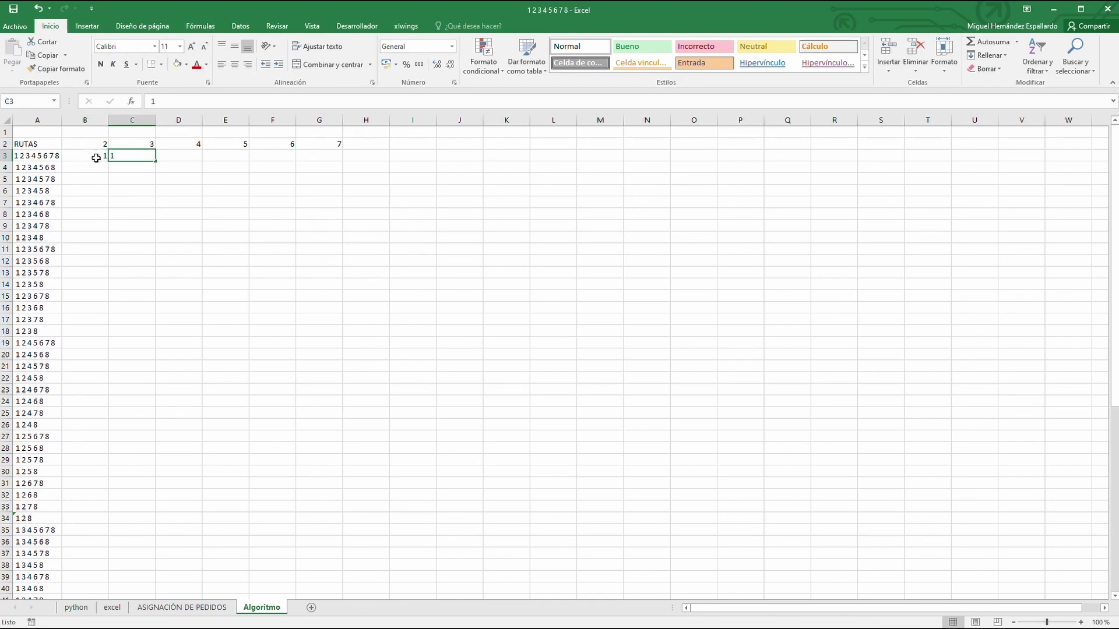
{"action": "key", "text": "Tab"}
{"action": "type", "text": "1"}
{"action": "key", "text": "Tab"}
{"action": "type", "text": "1"}
{"action": "key", "text": "Tab"}
{"action": "type", "text": "1"}
{"action": "key", "text": "Tab"}
{"action": "type", "text": "1"}
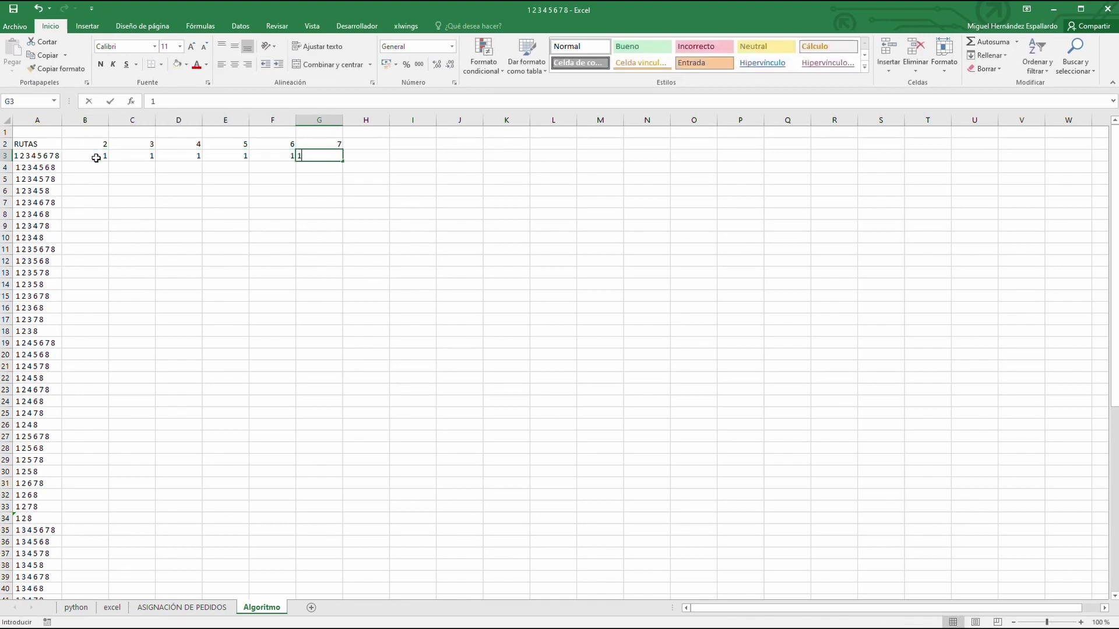
{"action": "key", "text": "Return"}
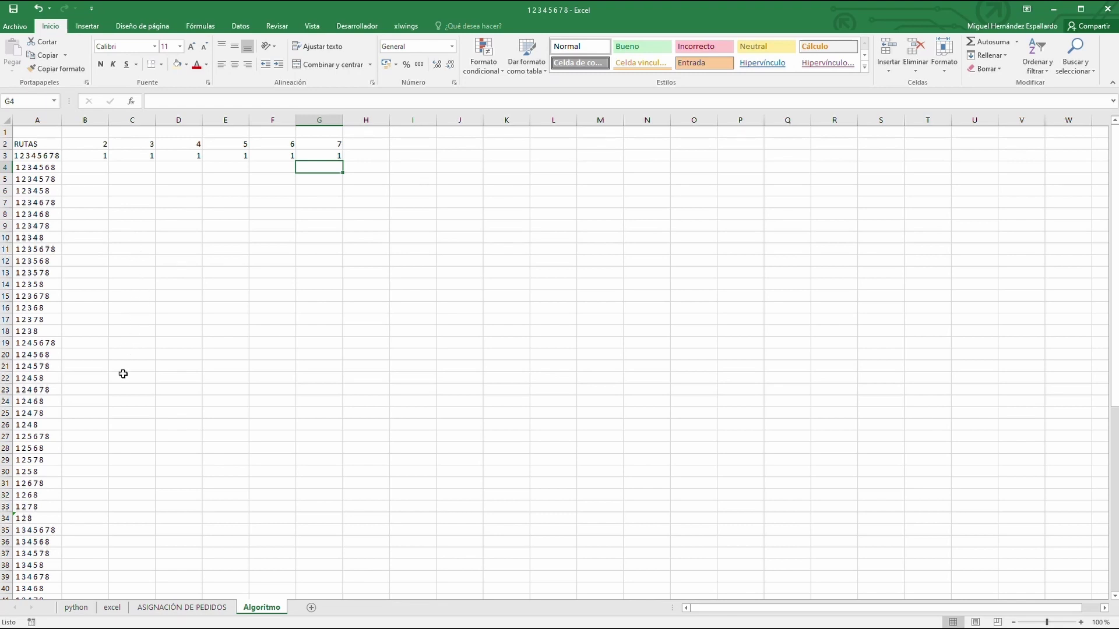
Enter 1, 1, 0, 0, 0, 0 in B18:G18 as an example for route 1 2 3 8
{"action": "left_click", "coordinate": [89, 330]}
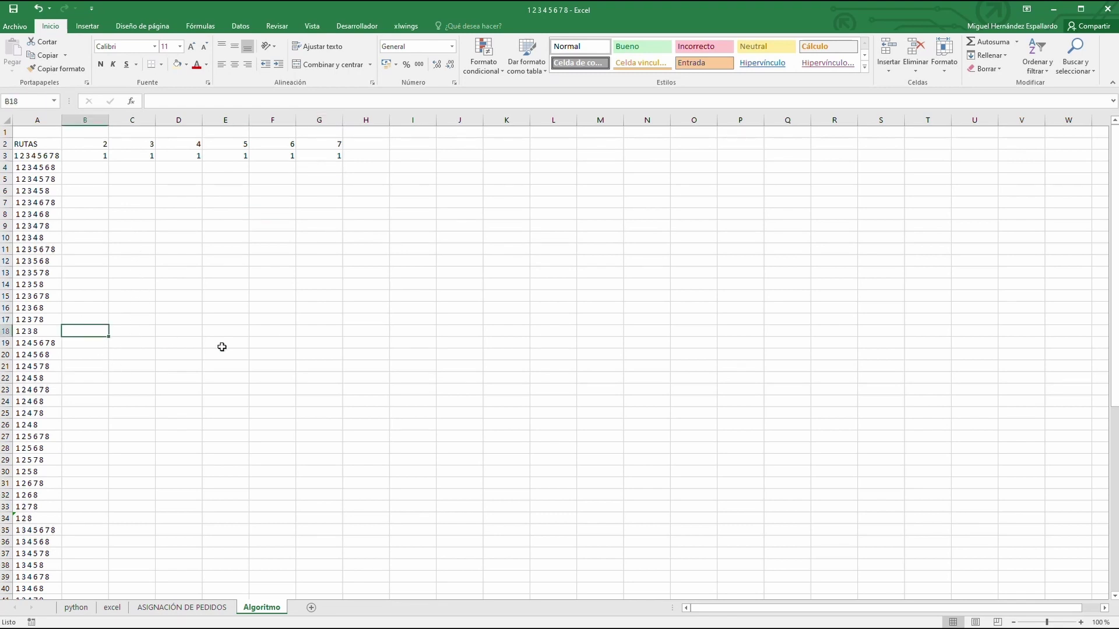
{"action": "type", "text": "1"}
{"action": "key", "text": "Tab"}
{"action": "type", "text": "1"}
{"action": "key", "text": "Tab"}
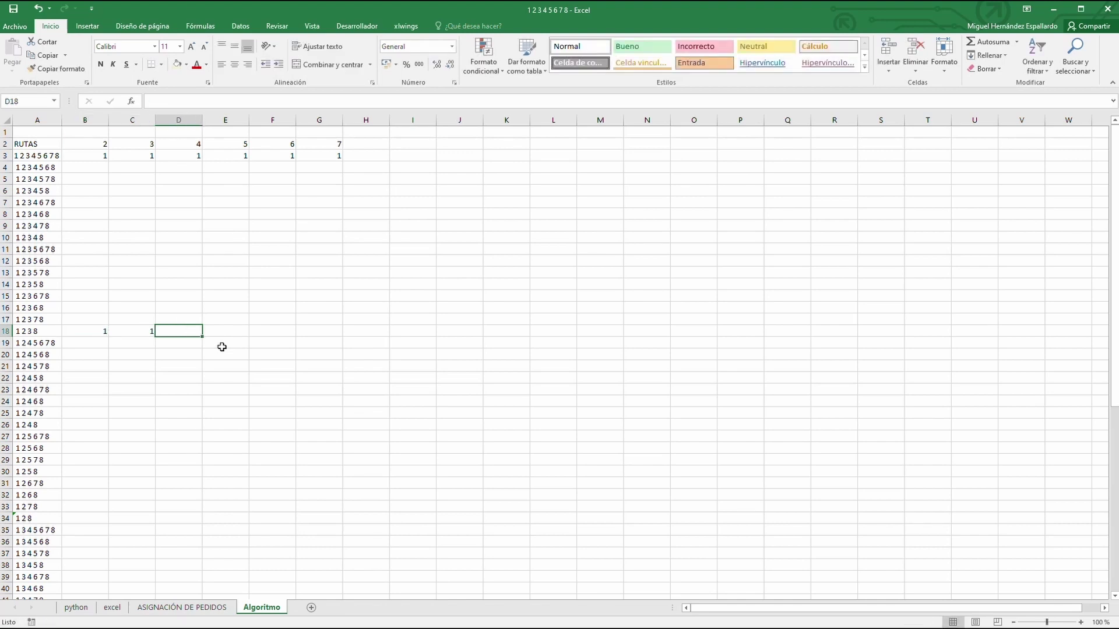
{"action": "type", "text": "0"}
{"action": "key", "text": "Tab"}
{"action": "type", "text": "0"}
{"action": "key", "text": "Tab"}
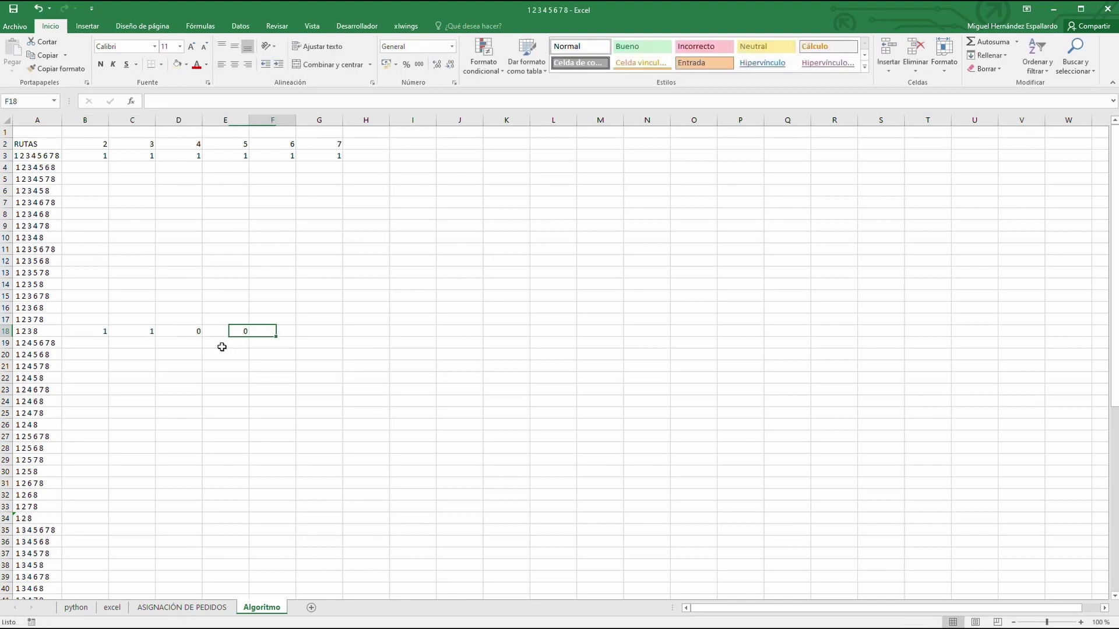
{"action": "type", "text": "0"}
{"action": "key", "text": "Tab"}
{"action": "type", "text": "0"}
{"action": "key", "text": "shift+Tab"}
Clear the example values from B3:G18
{"action": "left_click_drag", "start_coordinate": [103, 154], "coordinate": [333, 330]}
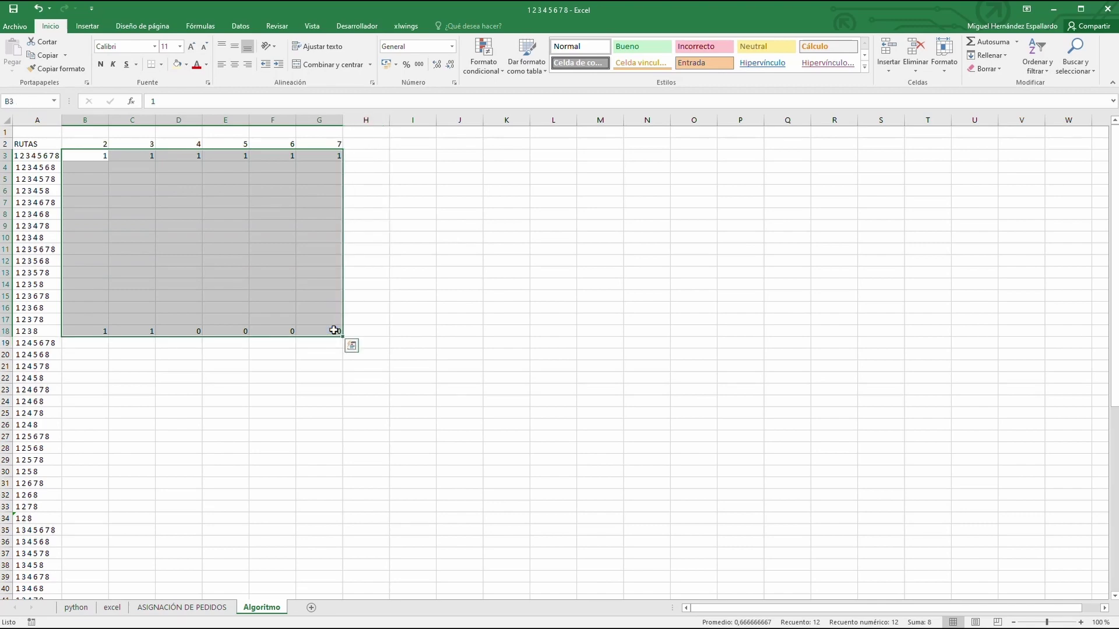
{"action": "key", "text": "Delete"}
Shade the header cells B2:G2 with the theme fill colour Oro, Énfasis 4, Claro 60%
{"action": "left_click_drag", "start_coordinate": [98, 144], "coordinate": [321, 144]}
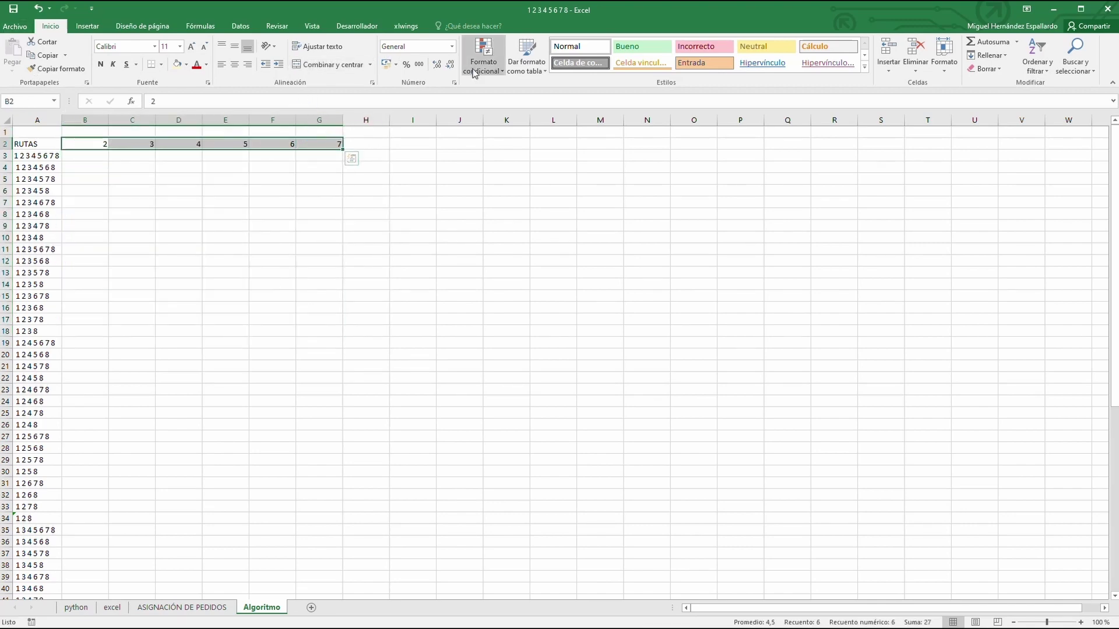
{"action": "left_click", "coordinate": [186, 64]}
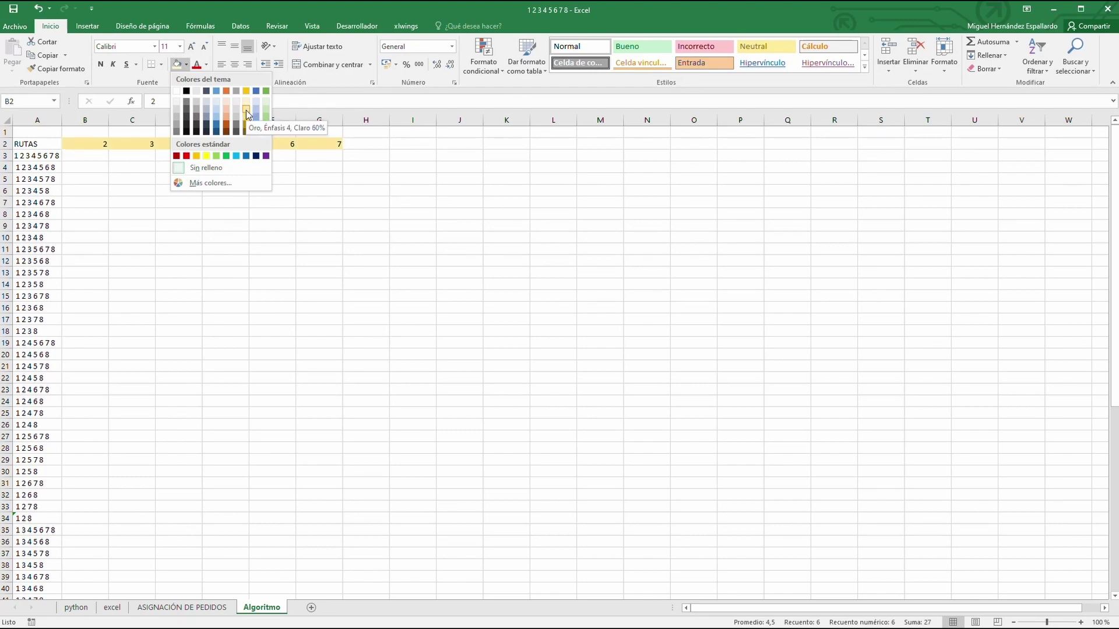
{"action": "left_click", "coordinate": [246, 110]}
{"action": "left_click", "coordinate": [180, 249]}
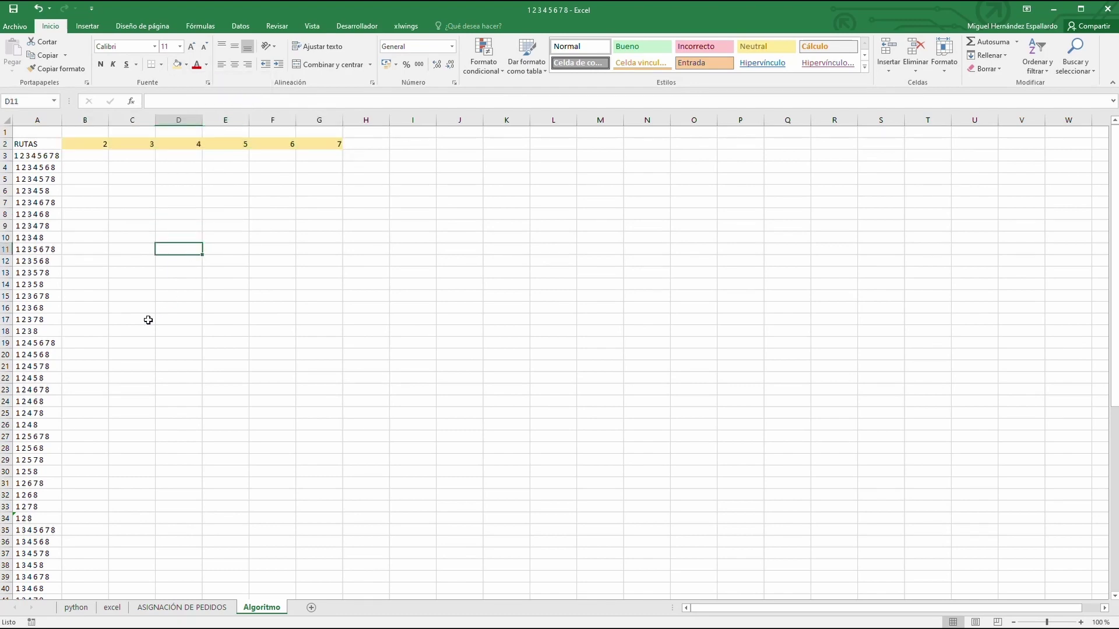
Enter =HALLAR(B$2;$A3) in B3 to search for the node number within the first route
{"action": "left_click", "coordinate": [92, 156]}
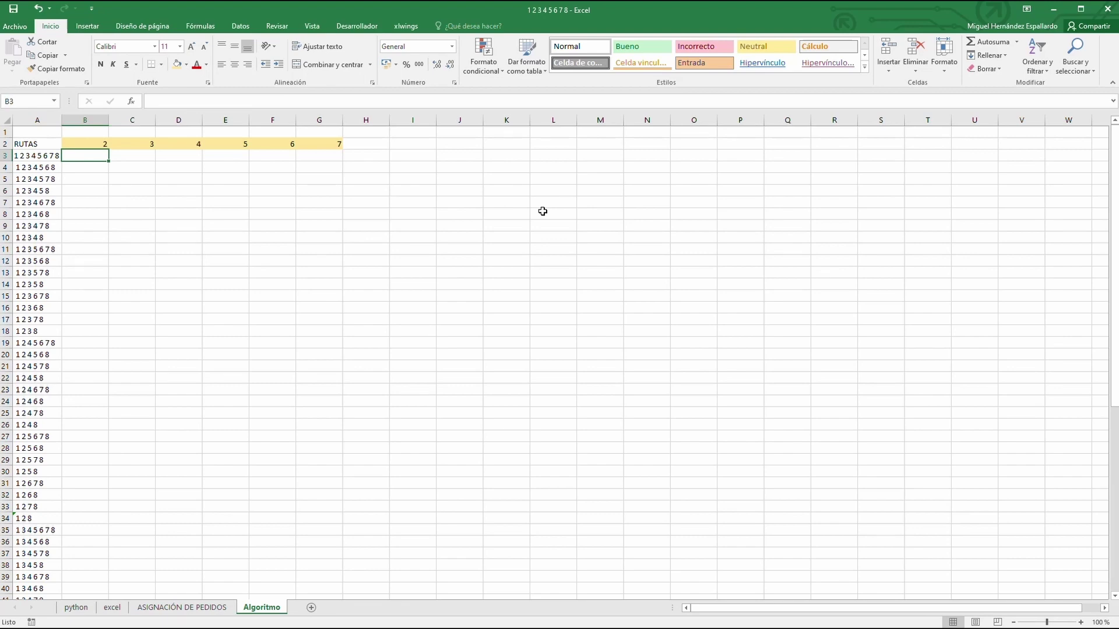
{"action": "type", "text": "=hallar("}
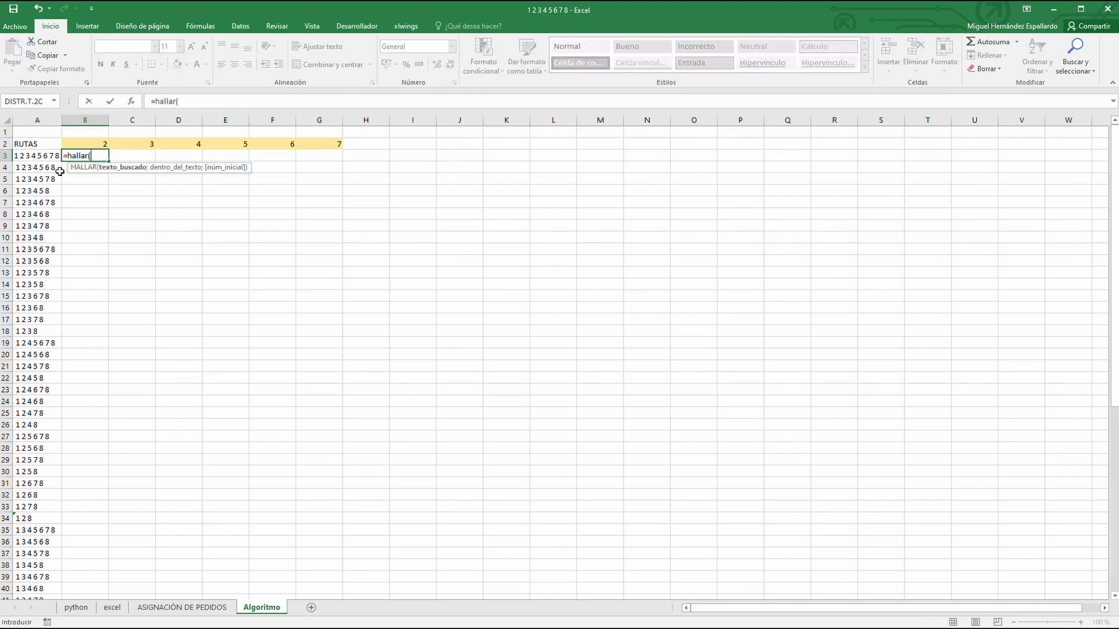
{"action": "left_click", "coordinate": [90, 146]}
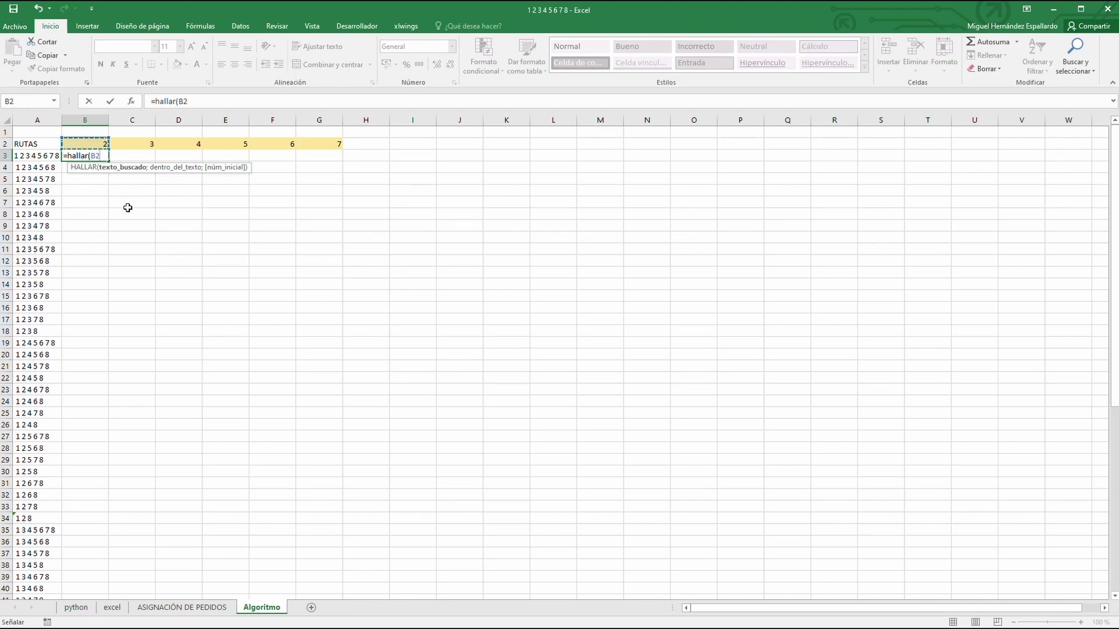
{"action": "left_click", "coordinate": [180, 101]}
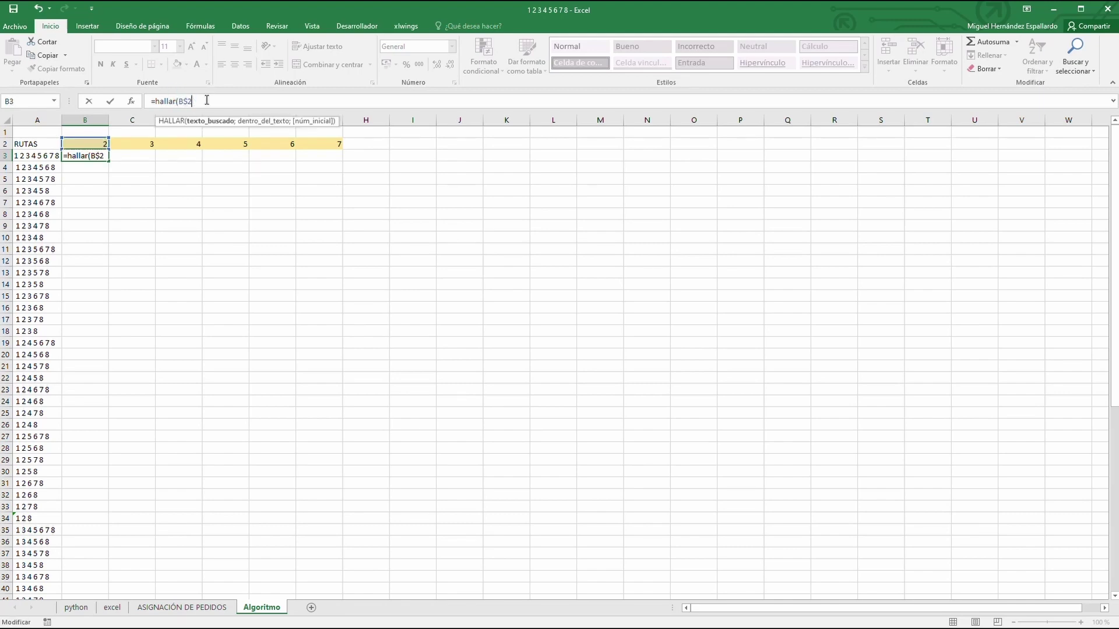
{"action": "type", "text": ";"}
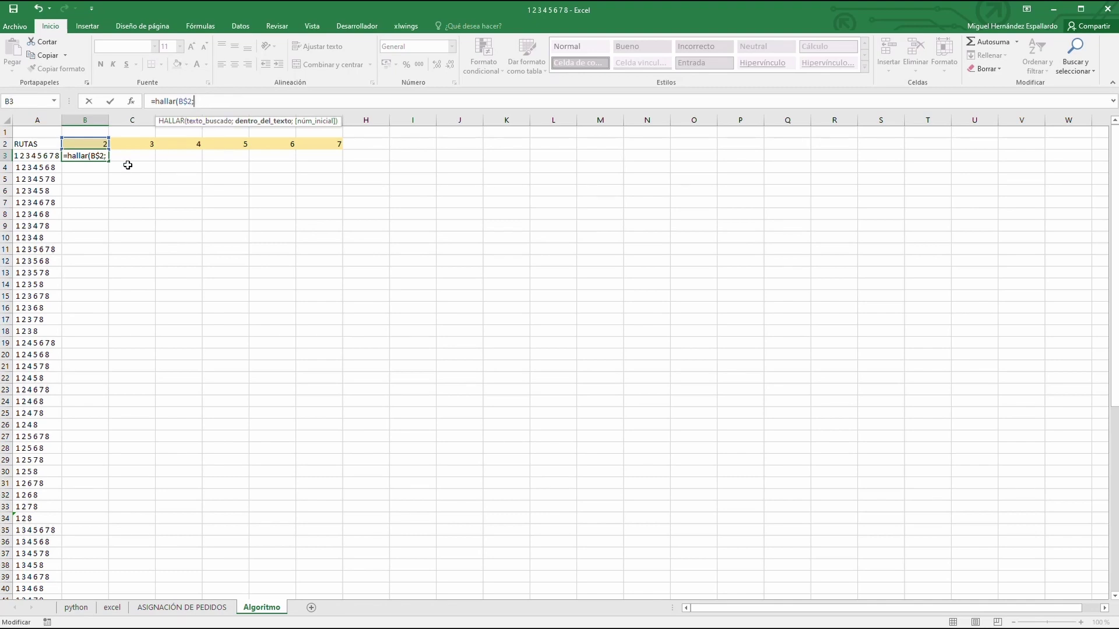
{"action": "left_click", "coordinate": [43, 156]}
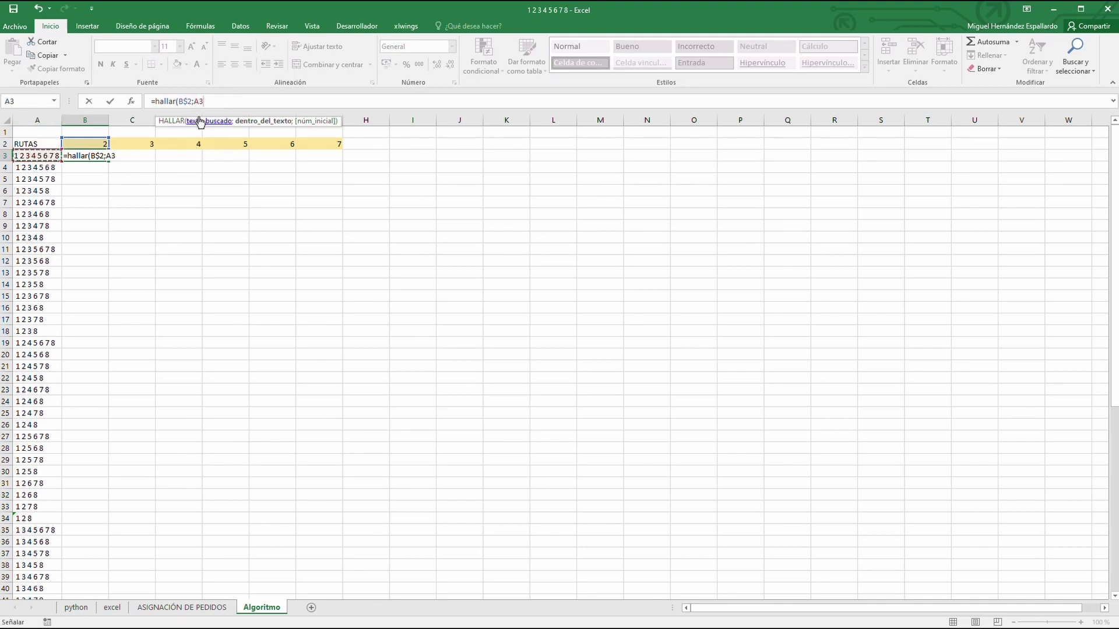
{"action": "left_click", "coordinate": [194, 101]}
{"action": "type", "text": "$"}
{"action": "left_click", "coordinate": [217, 101]}
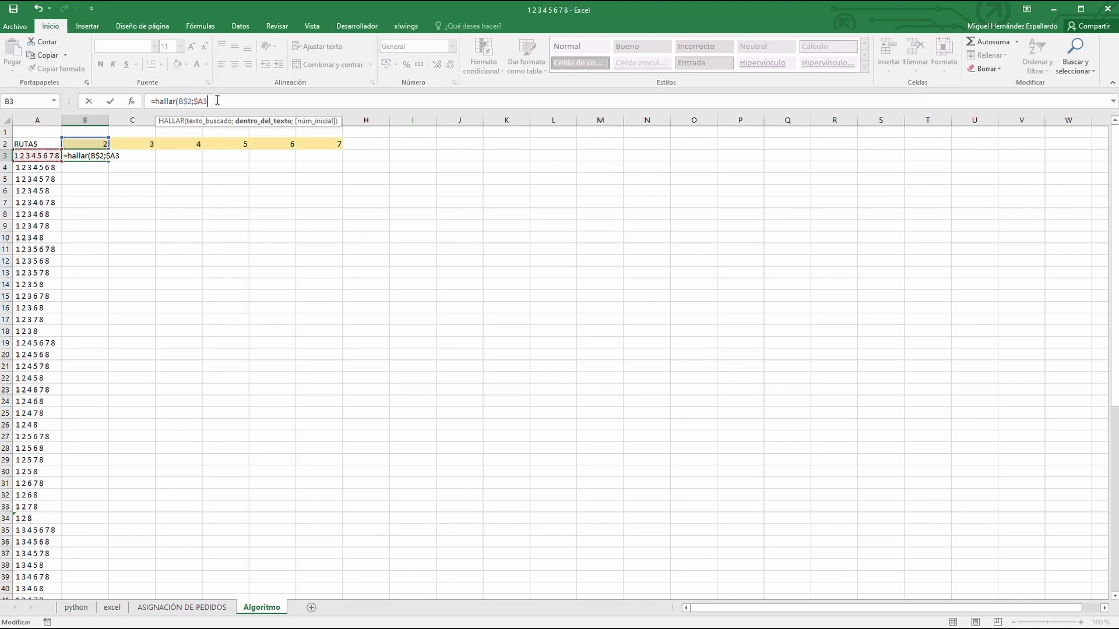
{"action": "type", "text": ")"}
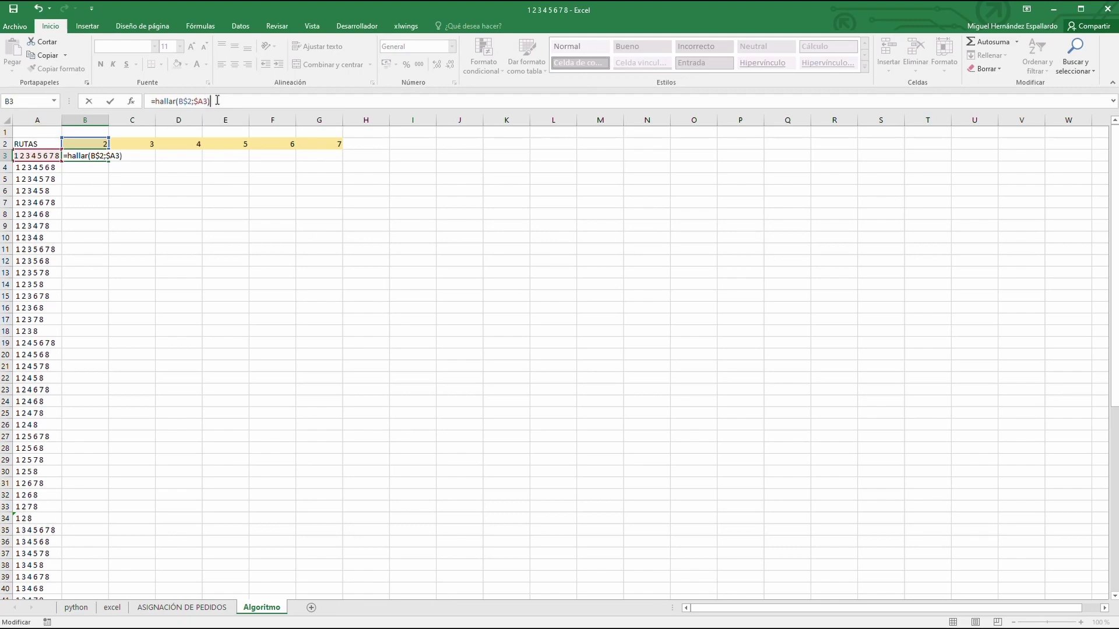
{"action": "key", "text": "Return"}
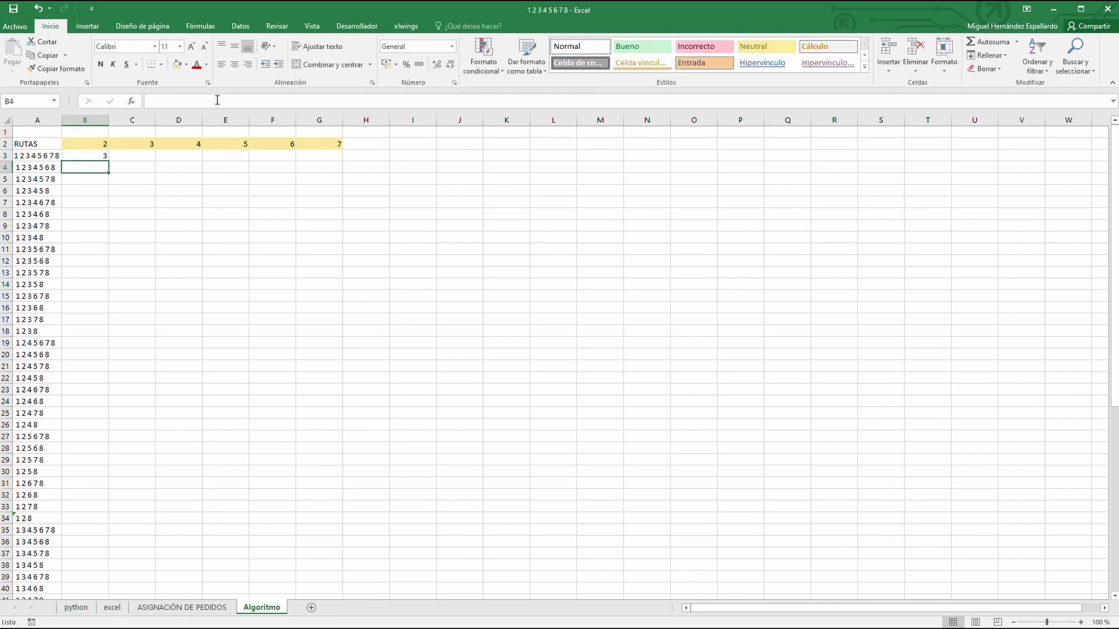
Copy the HALLAR formula from B3 across to G3 and down through row 13
{"action": "left_click", "coordinate": [94, 158]}
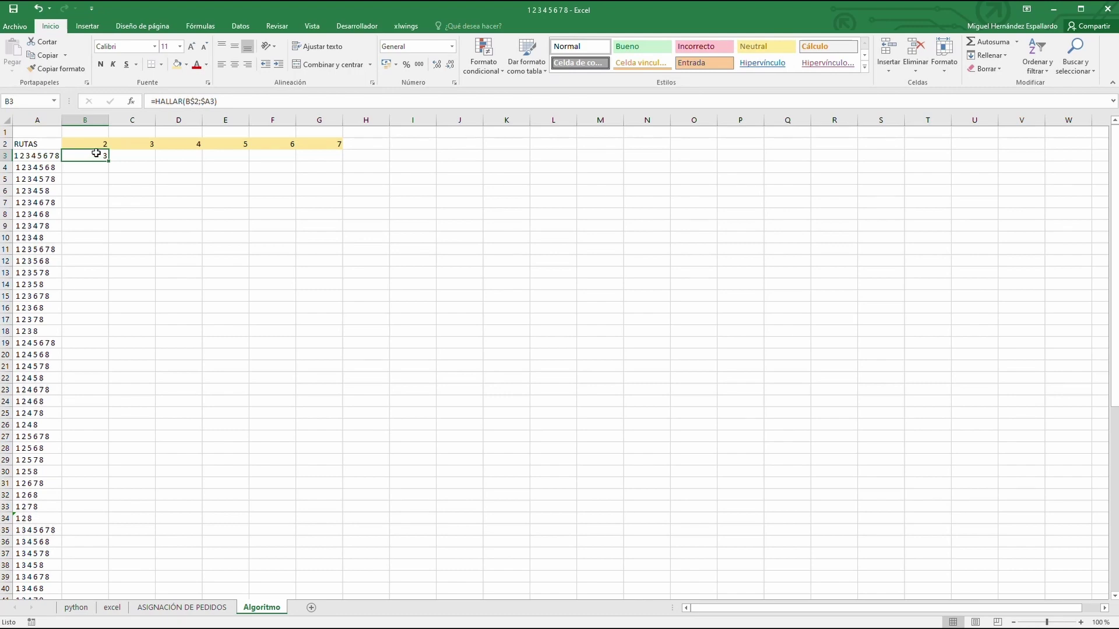
{"action": "left_click", "coordinate": [35, 157]}
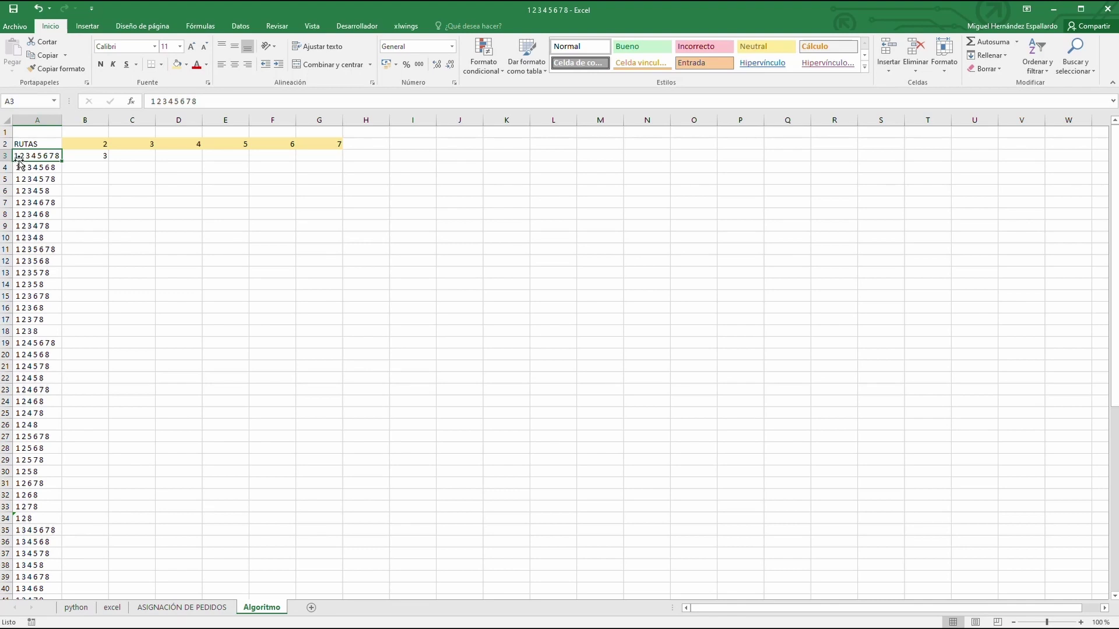
{"action": "left_click", "coordinate": [96, 155]}
{"action": "left_click_drag", "start_coordinate": [109, 161], "coordinate": [351, 156]}
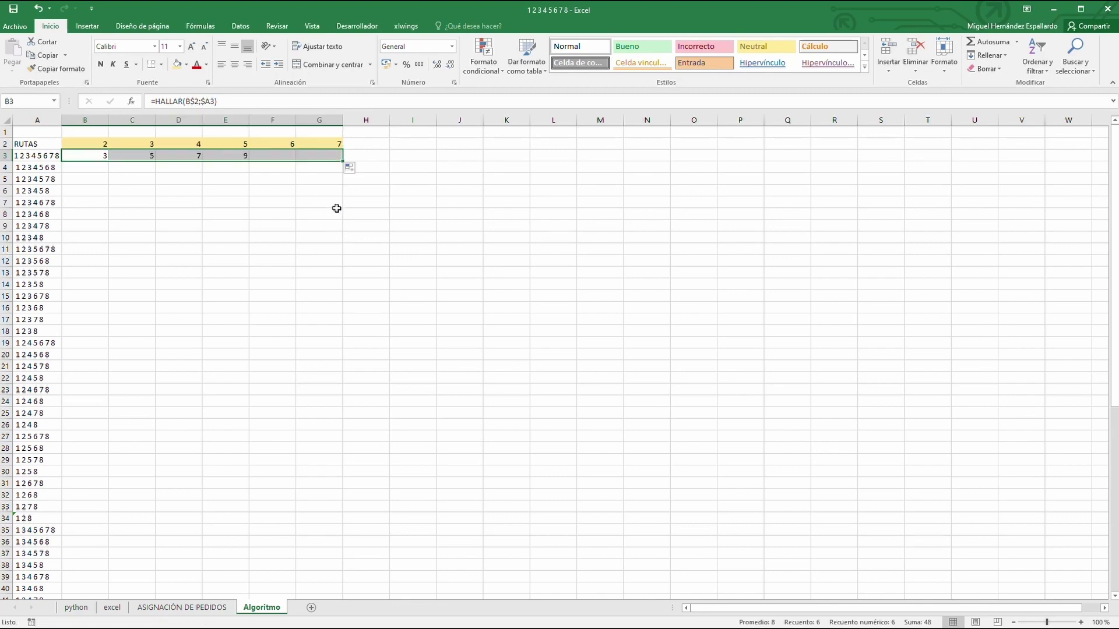
{"action": "left_click", "coordinate": [139, 156]}
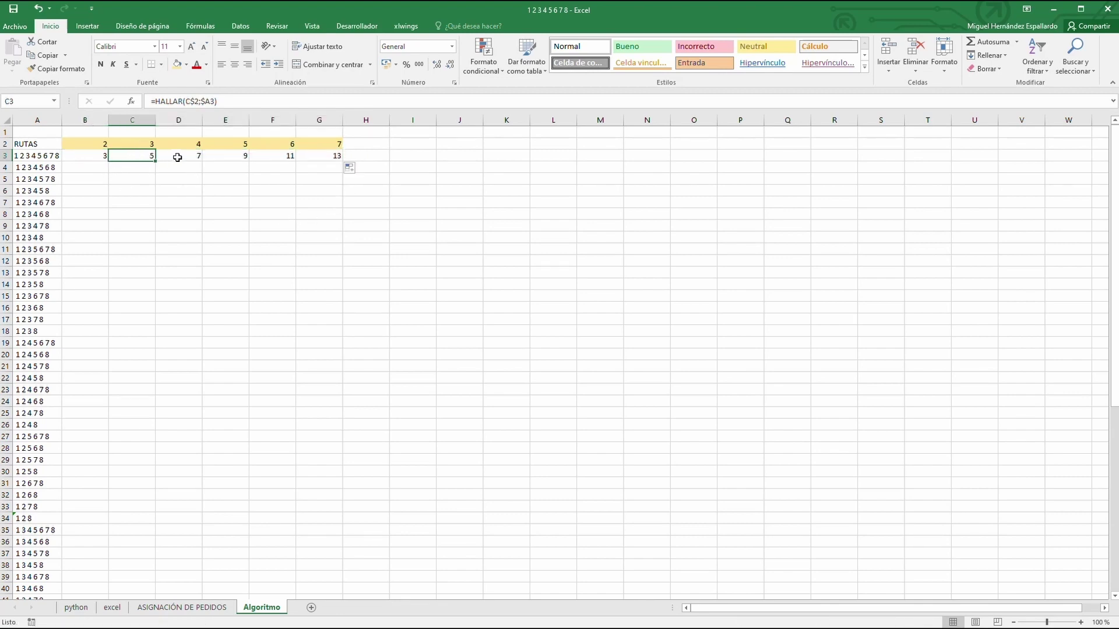
{"action": "left_click", "coordinate": [175, 155]}
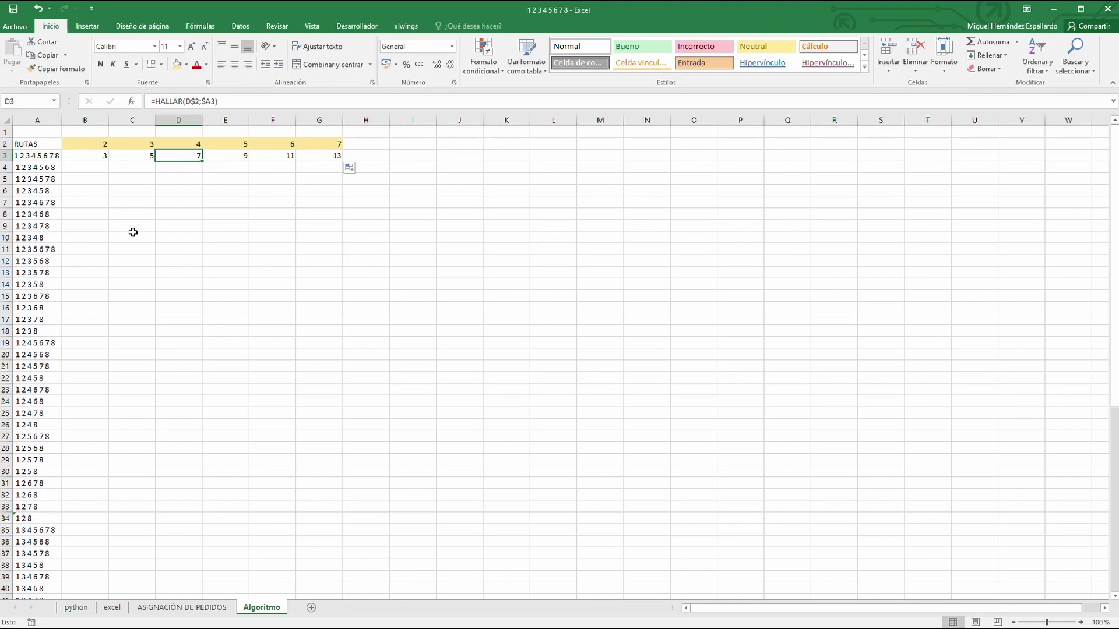
{"action": "left_click", "coordinate": [93, 155]}
{"action": "left_click_drag", "start_coordinate": [94, 155], "coordinate": [326, 273]}
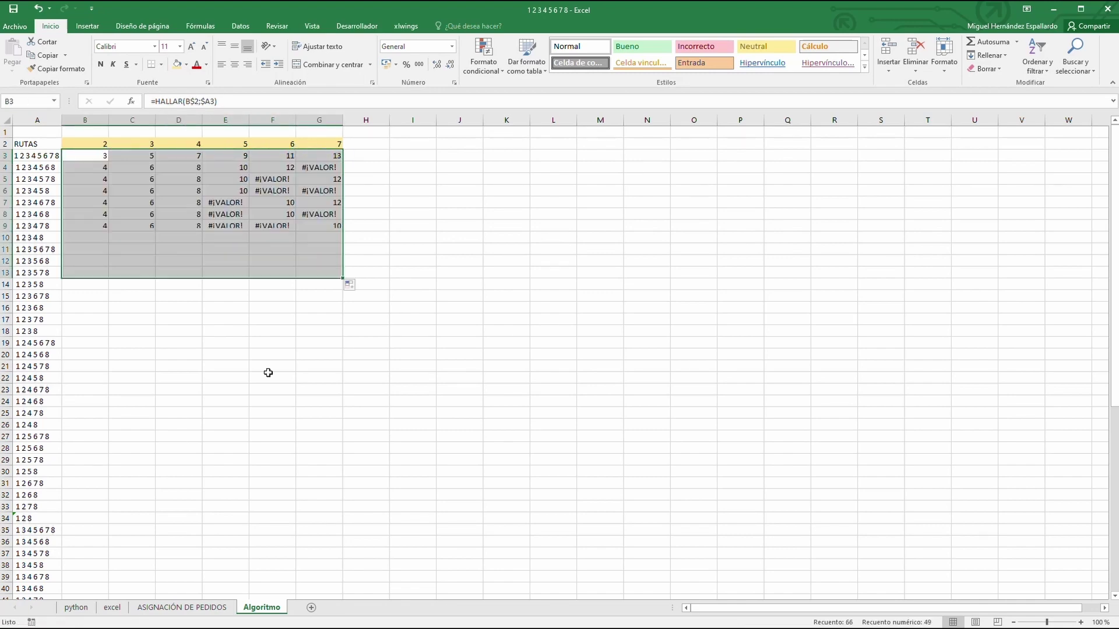
Inspect the error cells in columns E and G and compare G4 with its route in A4
{"action": "left_click", "coordinate": [321, 165]}
{"action": "left_click", "coordinate": [317, 199]}
{"action": "left_click", "coordinate": [313, 191]}
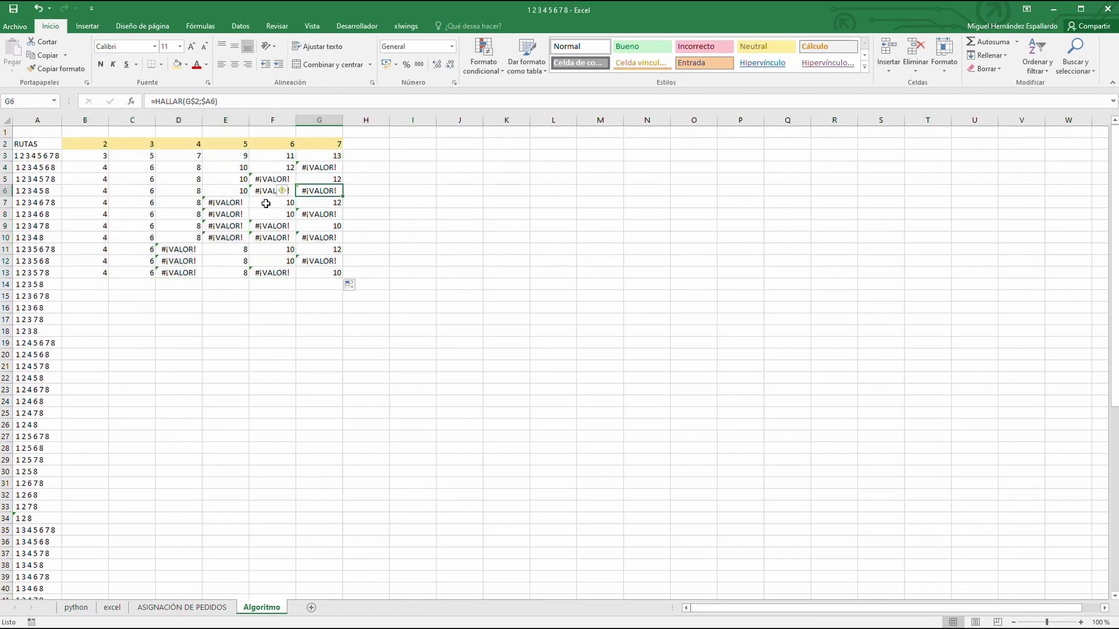
{"action": "left_click", "coordinate": [228, 202]}
{"action": "left_click", "coordinate": [232, 213]}
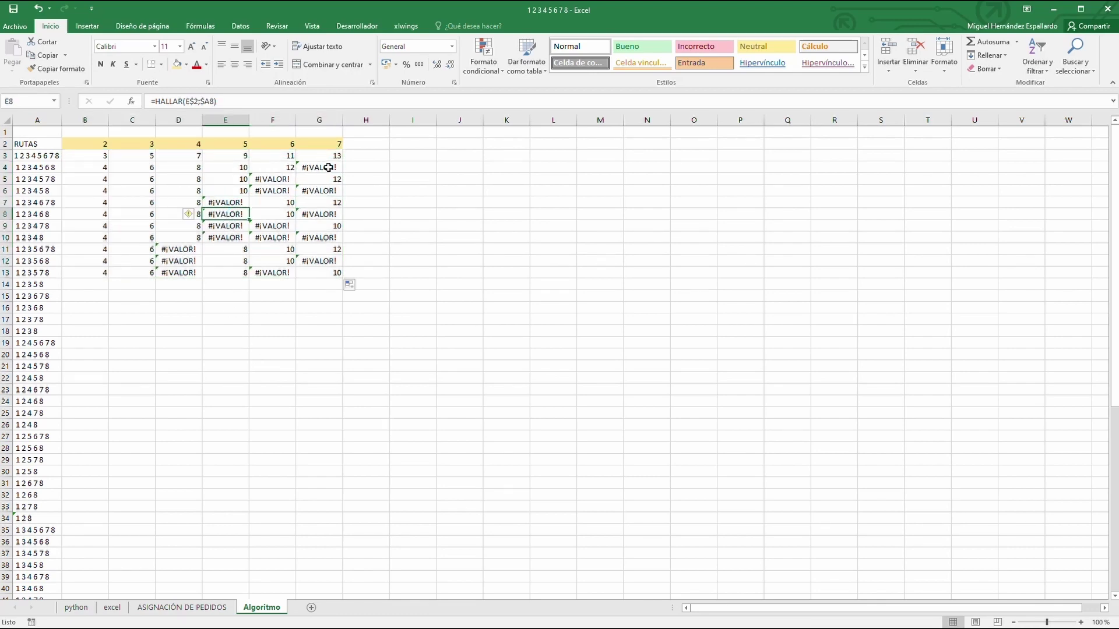
{"action": "left_click", "coordinate": [31, 167]}
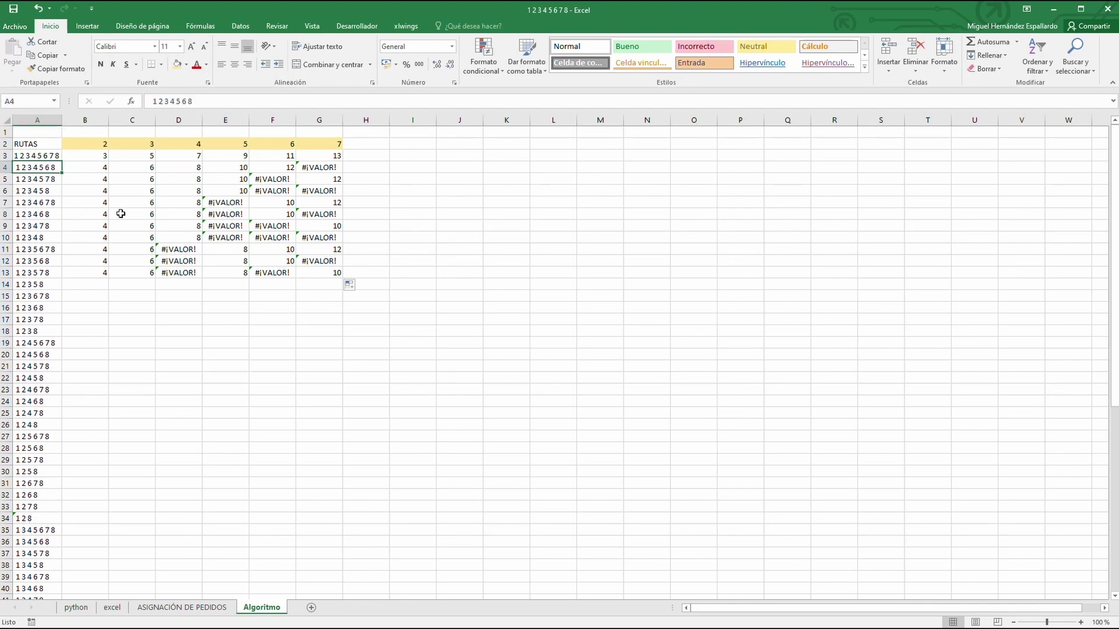
{"action": "left_click", "coordinate": [303, 167]}
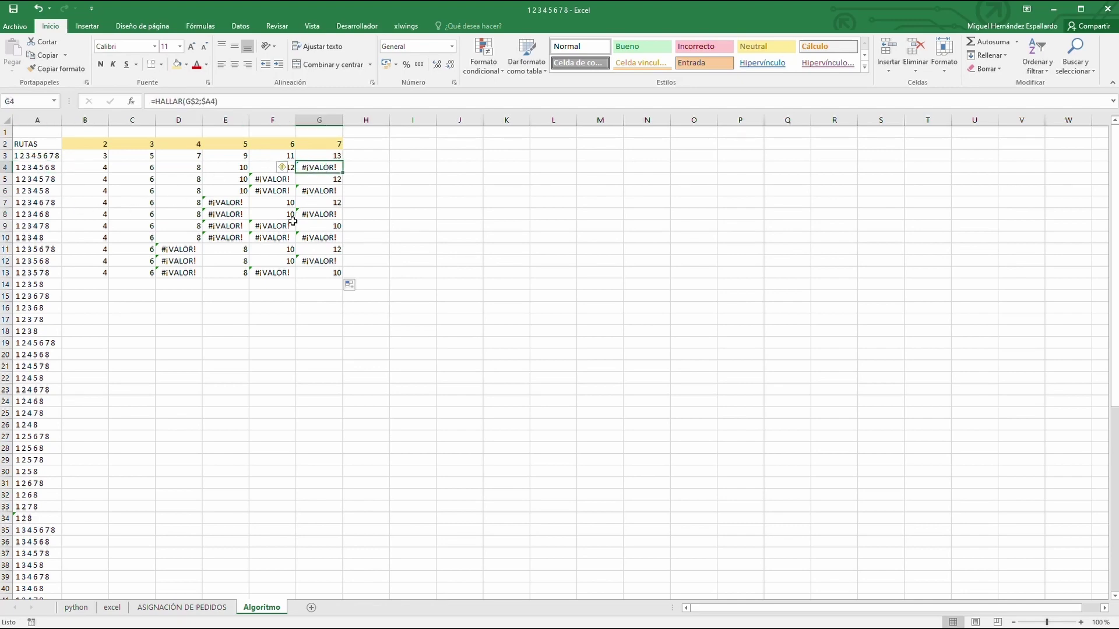
Wrap the B3 formula in SI.ERROR with 0 as the error value: =SI.ERROR(HALLAR(B$2;$A3);0)
{"action": "left_click", "coordinate": [94, 155]}
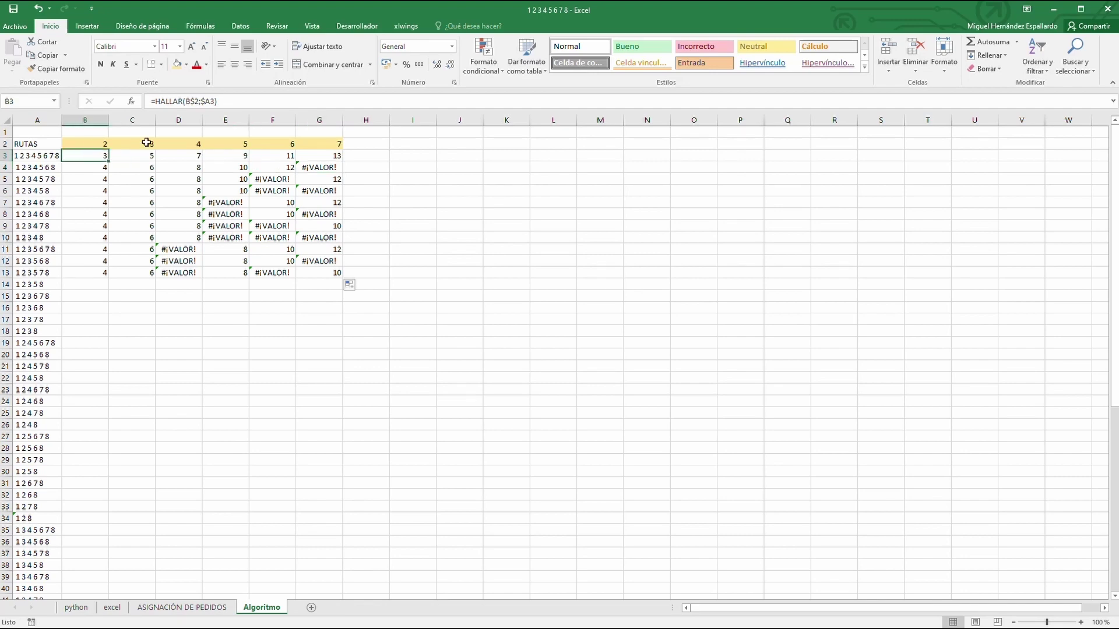
{"action": "left_click", "coordinate": [157, 101]}
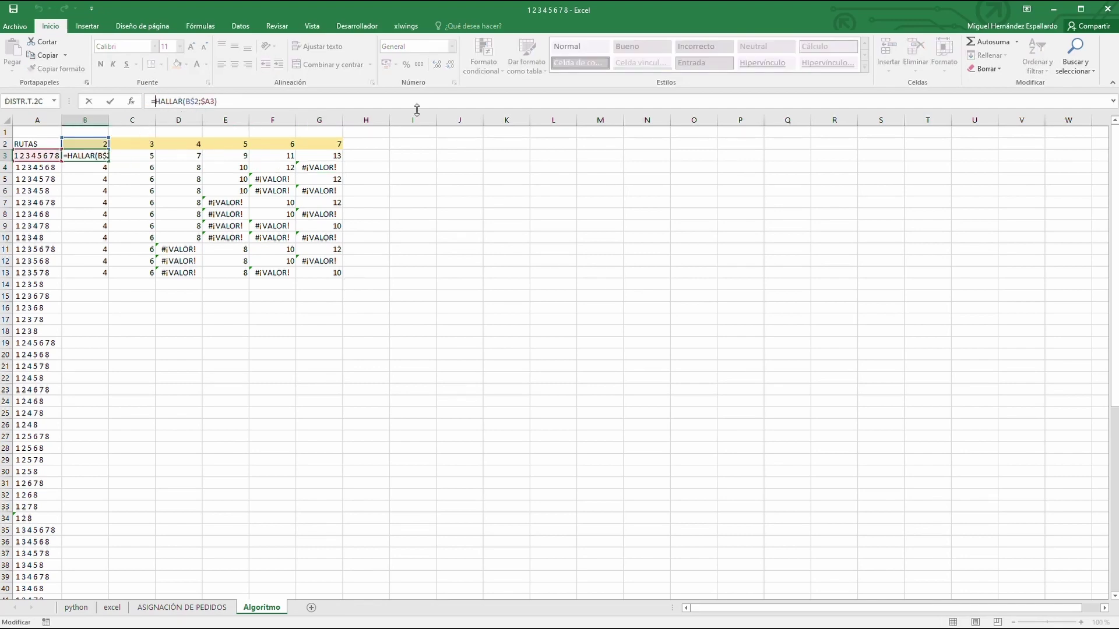
{"action": "type", "text": "si.error("}
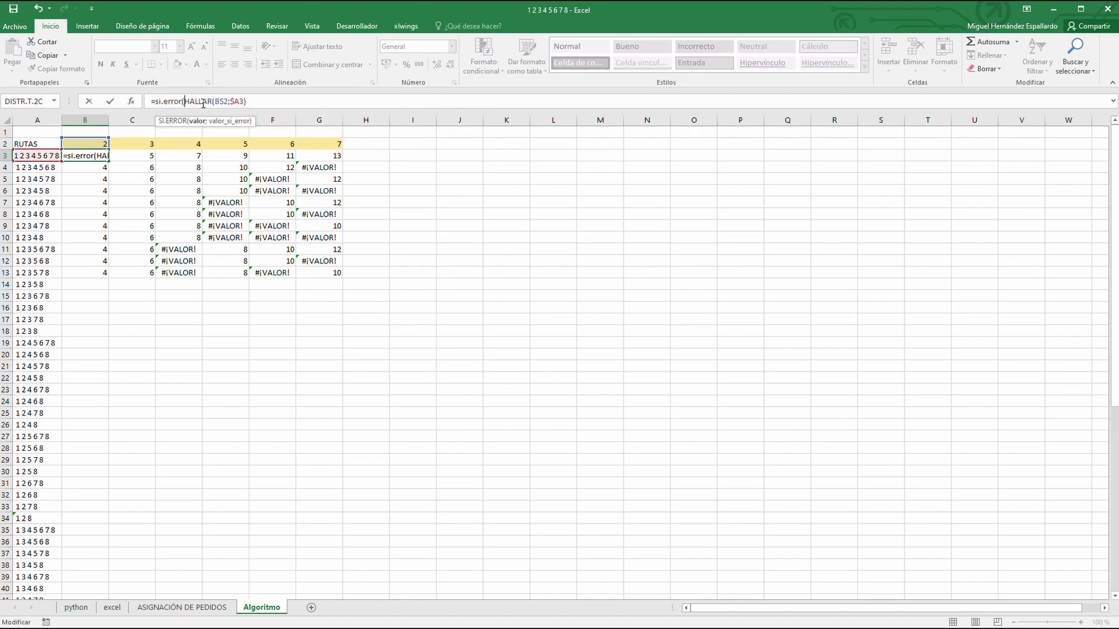
{"action": "left_click", "coordinate": [251, 101]}
{"action": "type", "text": ";0"}
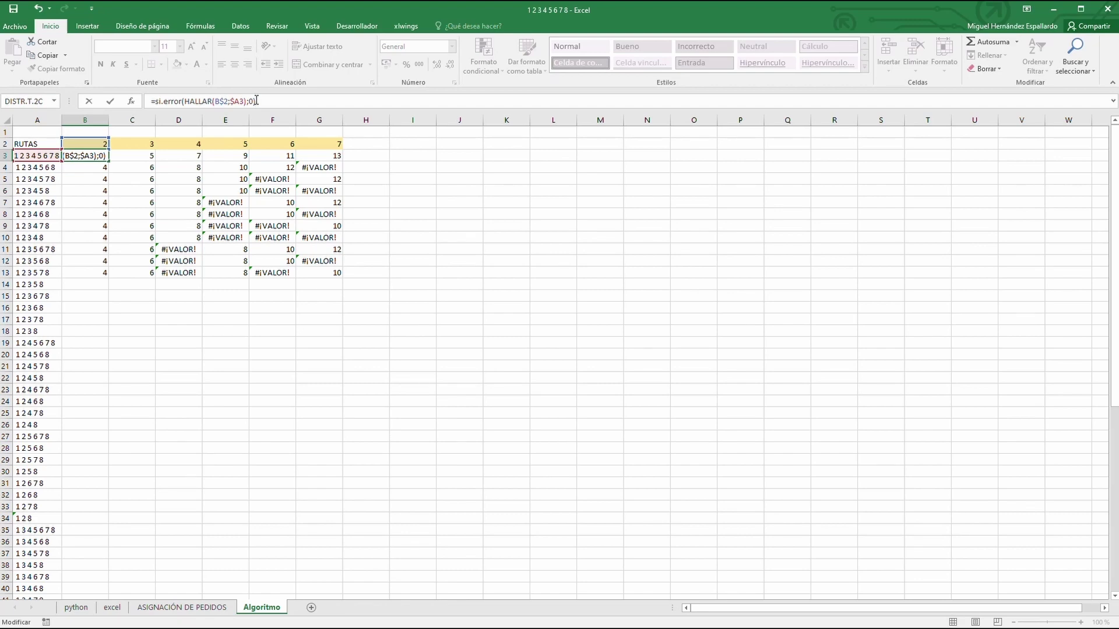
{"action": "key", "text": "Return"}
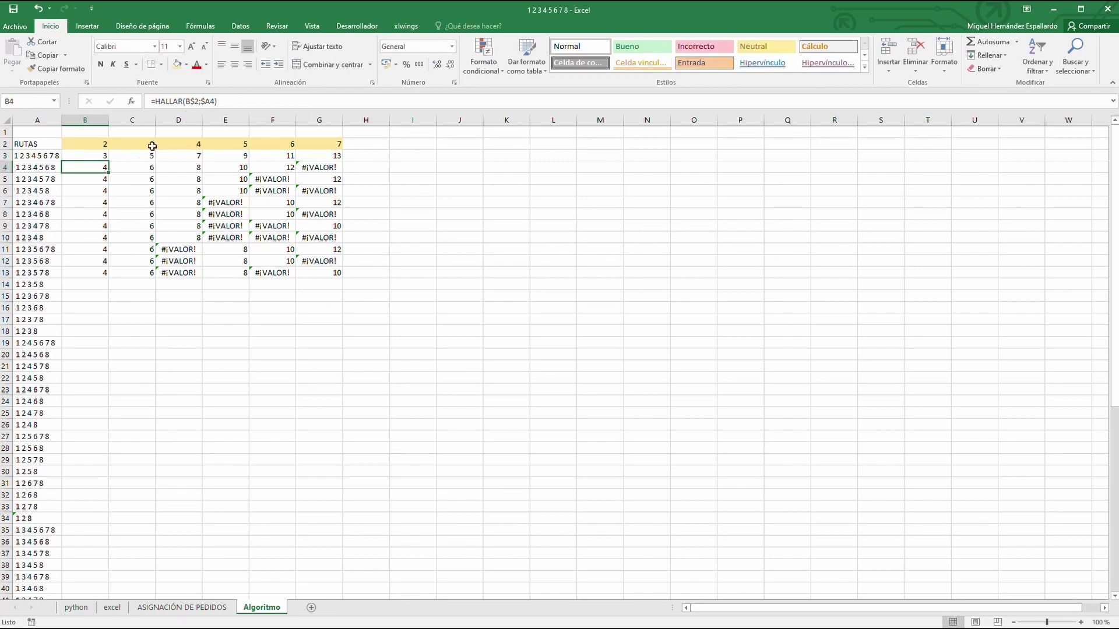
Copy the SI.ERROR formula from B3 over the range B3:G13
{"action": "left_click", "coordinate": [98, 158]}
{"action": "left_click_drag", "start_coordinate": [108, 162], "coordinate": [338, 277]}
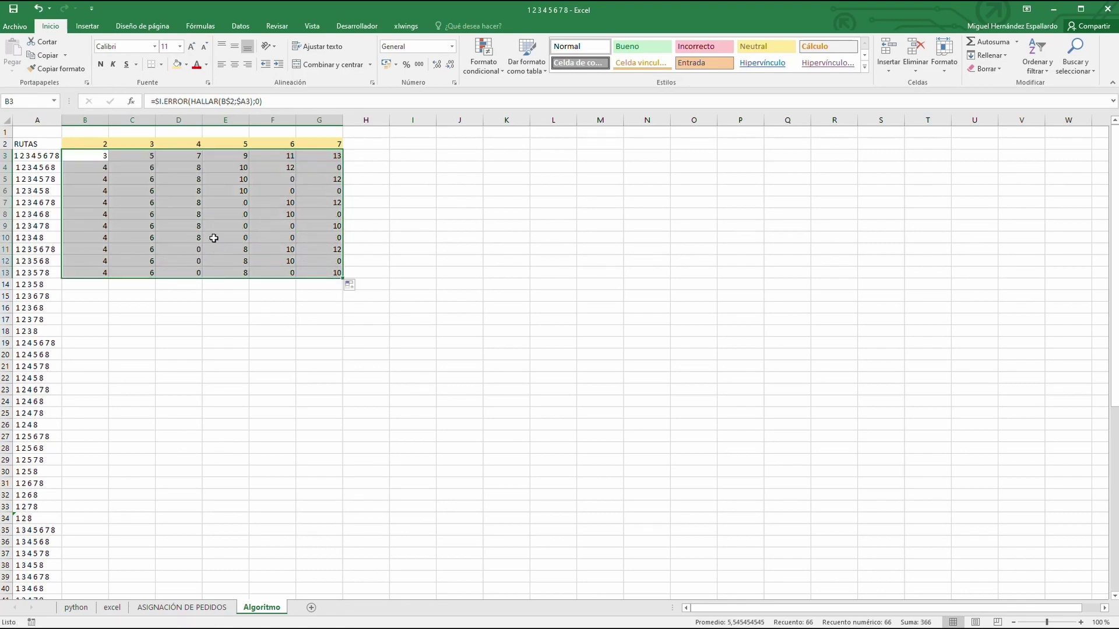
{"action": "left_click", "coordinate": [328, 164]}
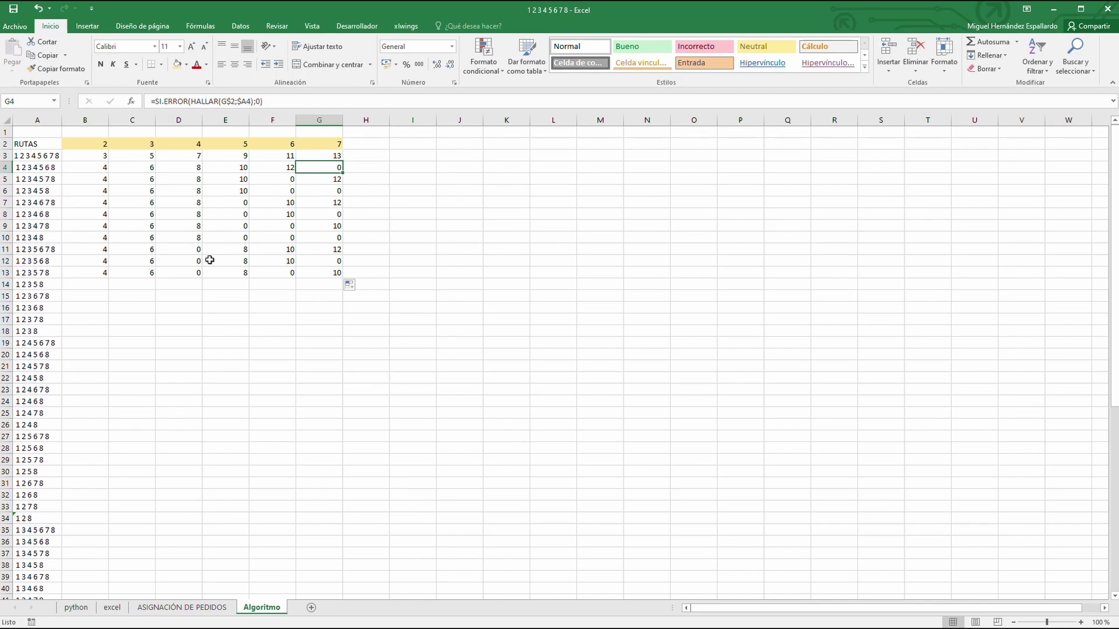
Wrap the B3 formula in a SI test returning 1 or 0: =SI(SI.ERROR(HALLAR(B$2;$A3);0)>0;1;0)
{"action": "left_click", "coordinate": [96, 156]}
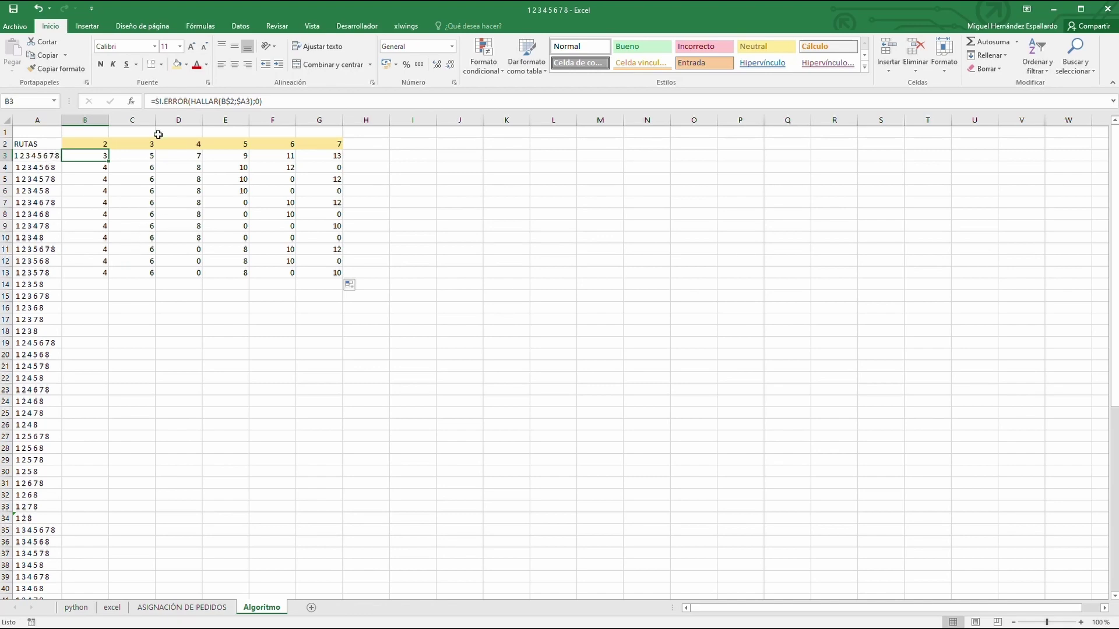
{"action": "left_click", "coordinate": [153, 102]}
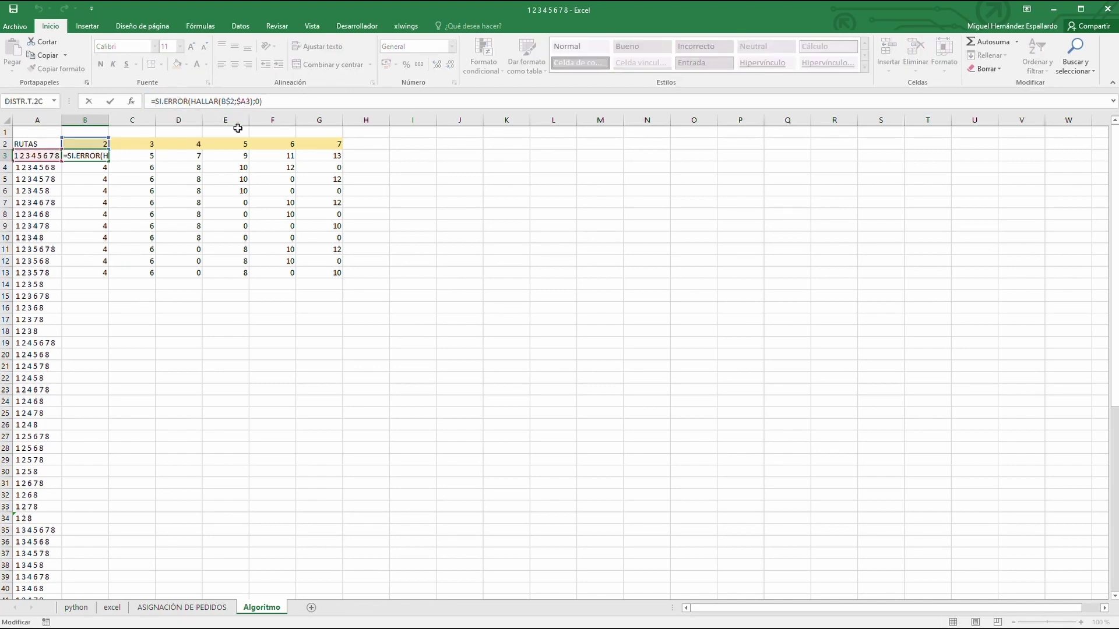
{"action": "type", "text": "si("}
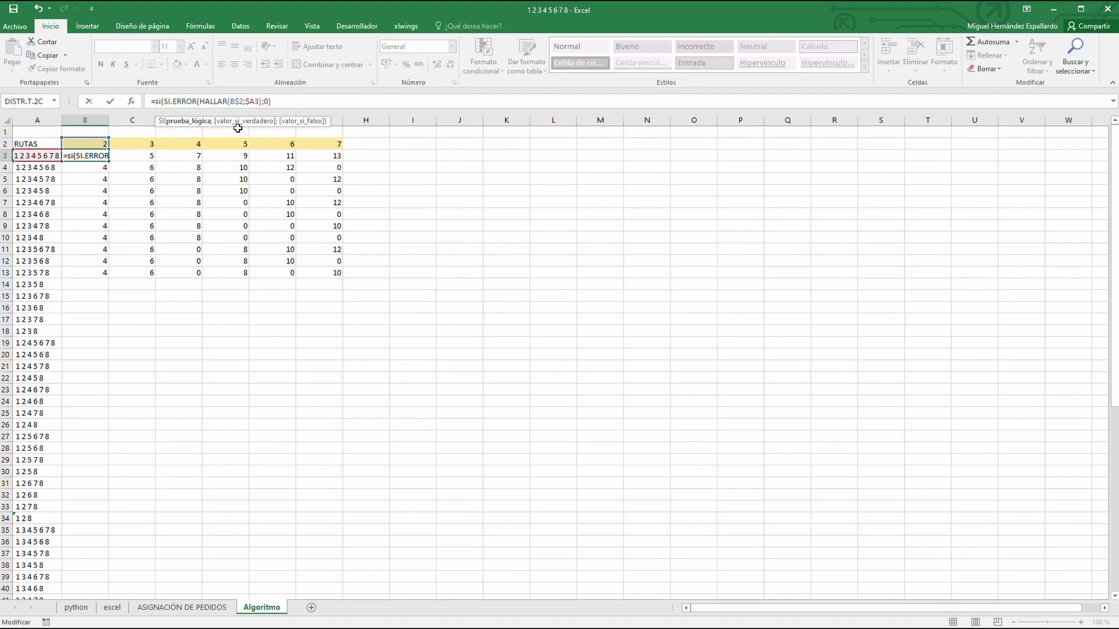
{"action": "left_click", "coordinate": [291, 102]}
{"action": "type", "text": ">0;1;"}
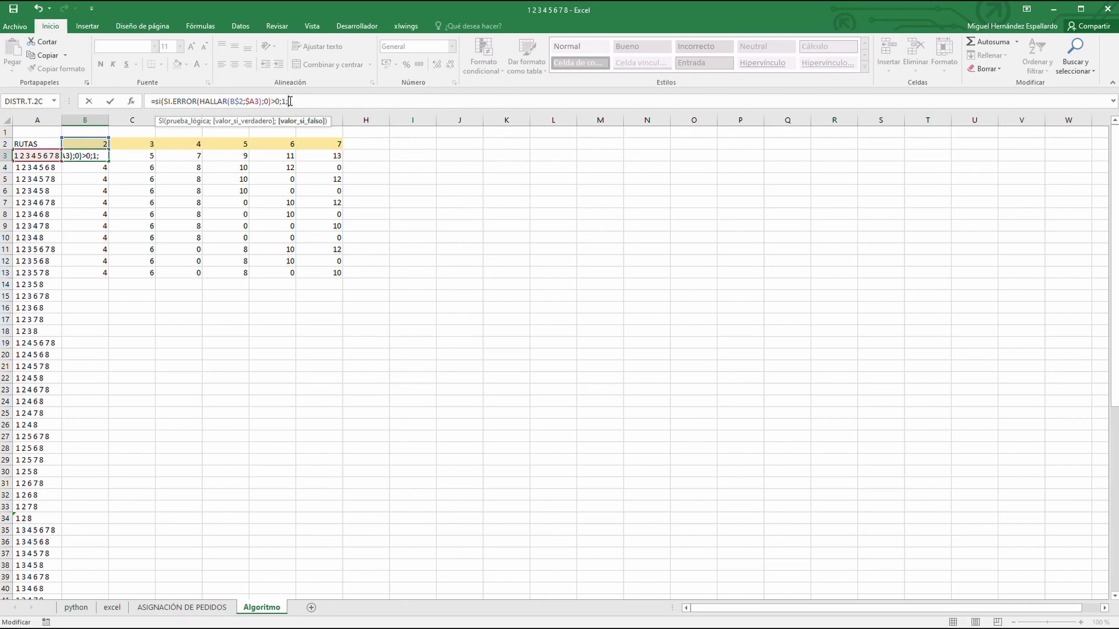
{"action": "type", "text": "0)"}
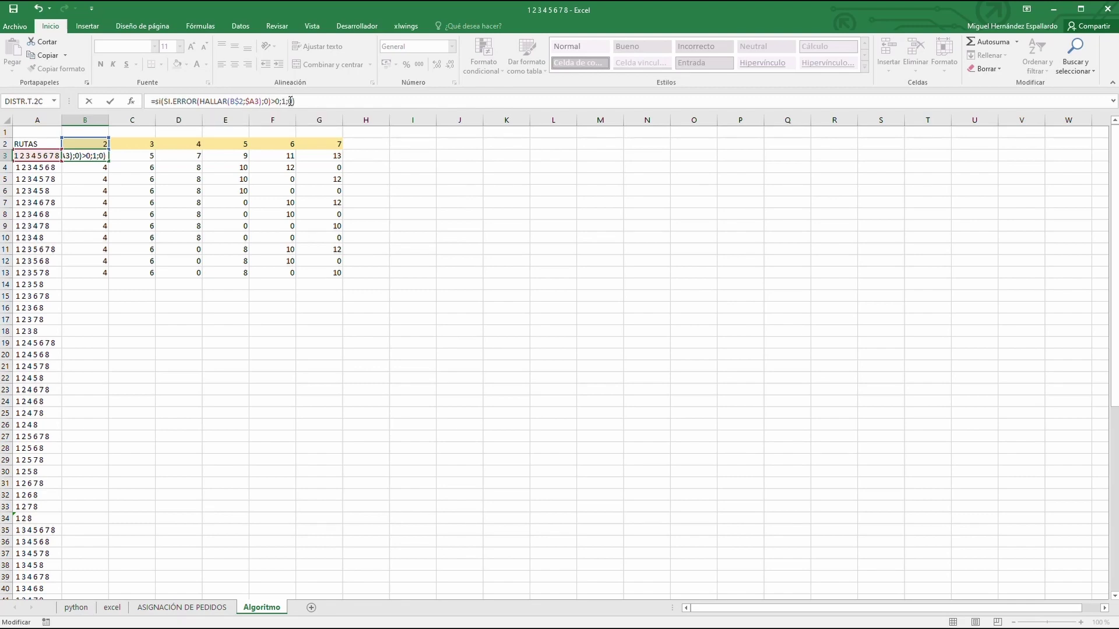
{"action": "key", "text": "Return"}
Copy the SI formula from B3 over the range B3:G13
{"action": "left_click", "coordinate": [105, 159]}
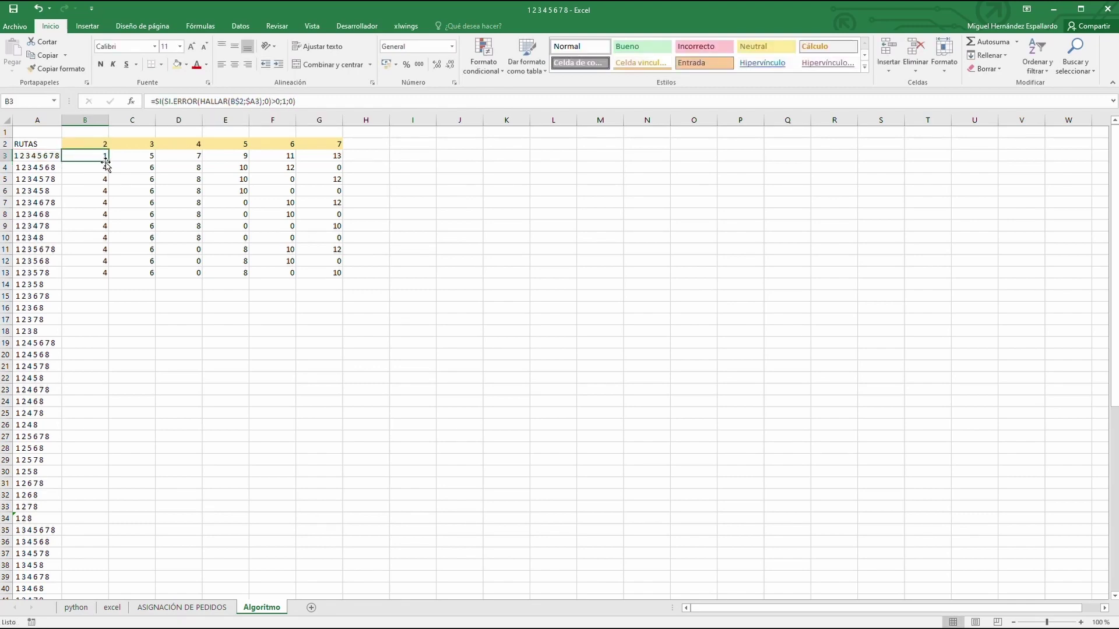
{"action": "left_click_drag", "start_coordinate": [109, 162], "coordinate": [334, 273]}
{"action": "left_click", "coordinate": [146, 236]}
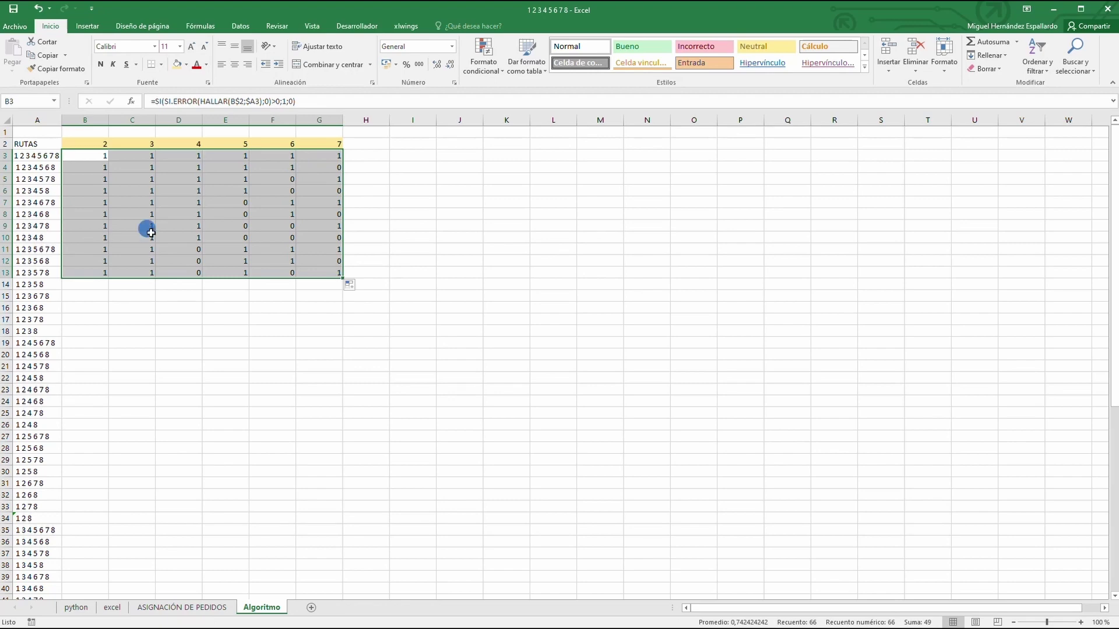
Check the matrix values for the first route in row 3 and for node 5 in rows 7 to 9
{"action": "left_click", "coordinate": [89, 156]}
{"action": "left_click", "coordinate": [125, 156]}
{"action": "left_click", "coordinate": [176, 156]}
{"action": "left_click", "coordinate": [211, 156]}
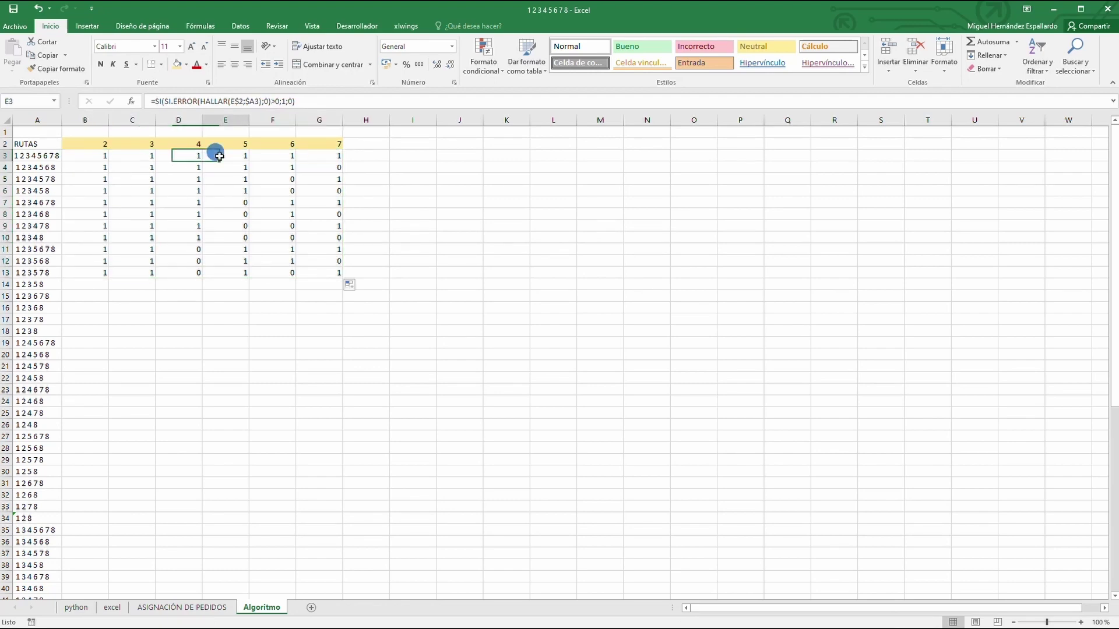
{"action": "left_click", "coordinate": [234, 205]}
{"action": "left_click", "coordinate": [233, 215]}
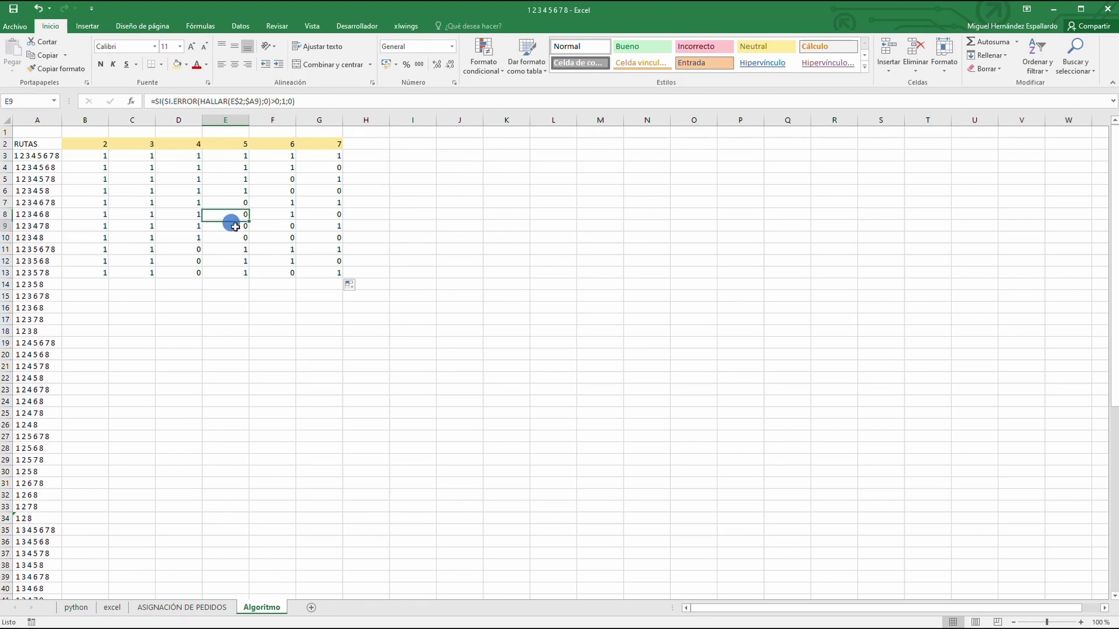
Copy the SI formulas from B13:G13 down through all the remaining routes listed in column A
{"action": "left_click", "coordinate": [232, 225]}
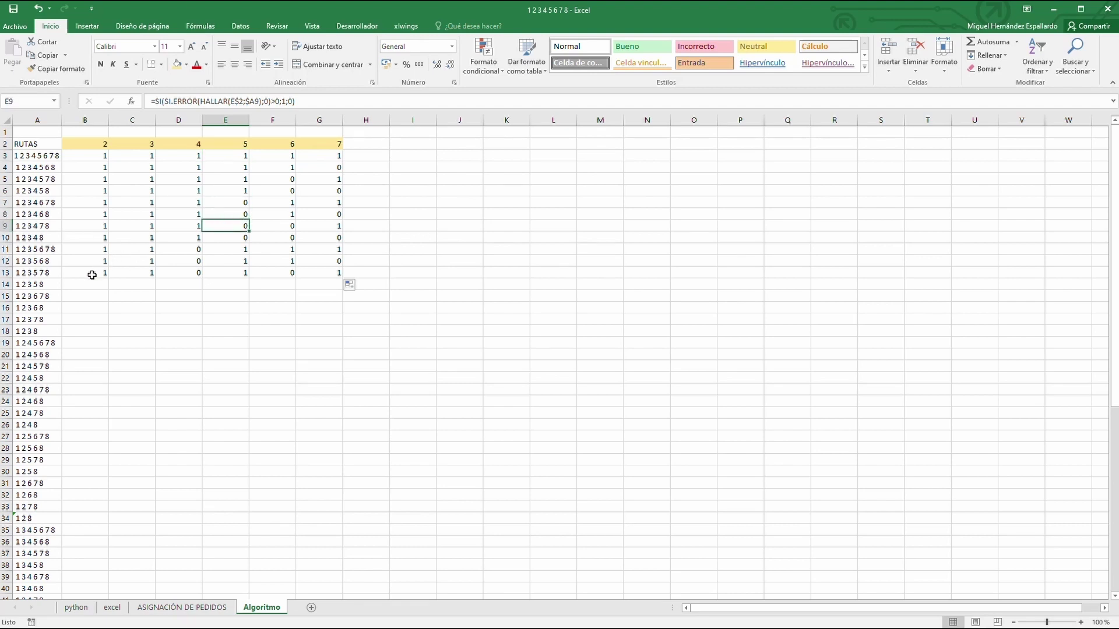
{"action": "left_click_drag", "start_coordinate": [91, 272], "coordinate": [317, 275]}
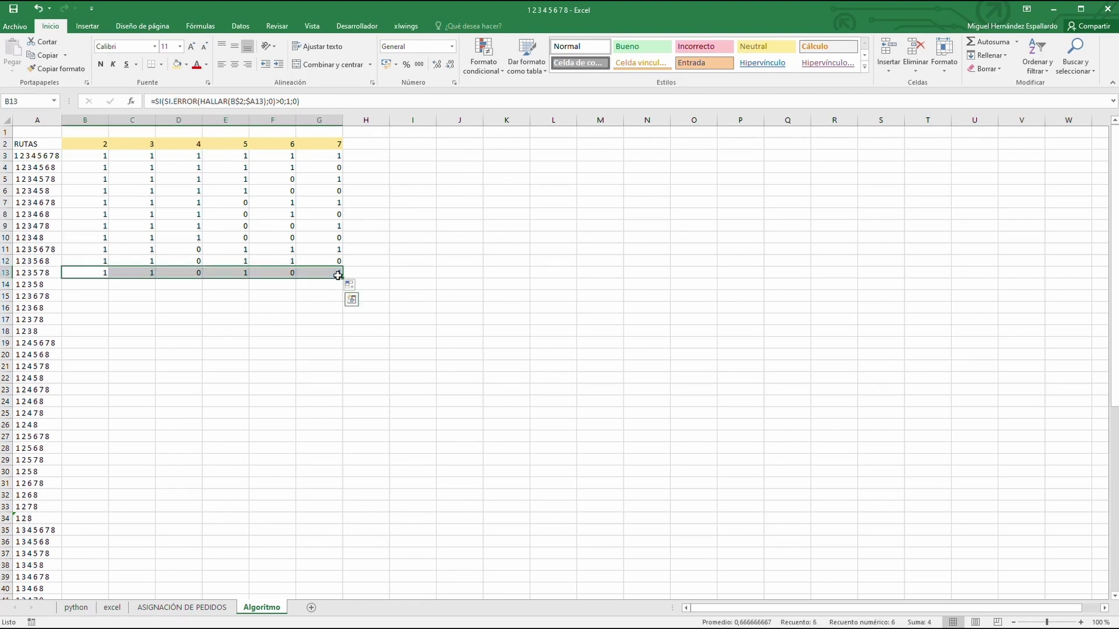
{"action": "double_click", "coordinate": [344, 277]}
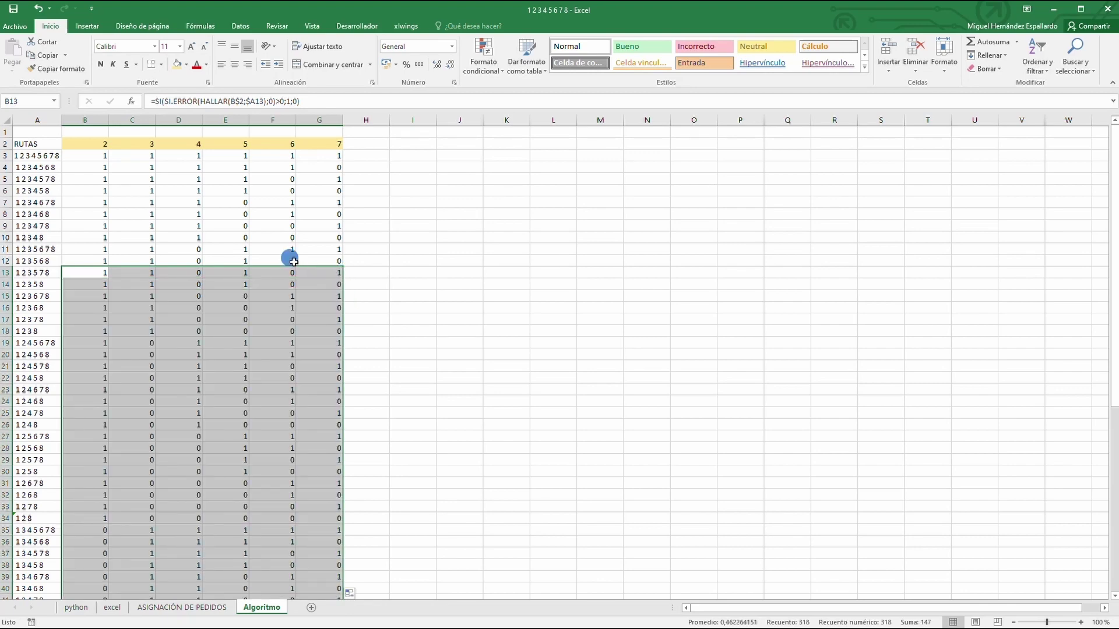
{"action": "left_click", "coordinate": [289, 261]}
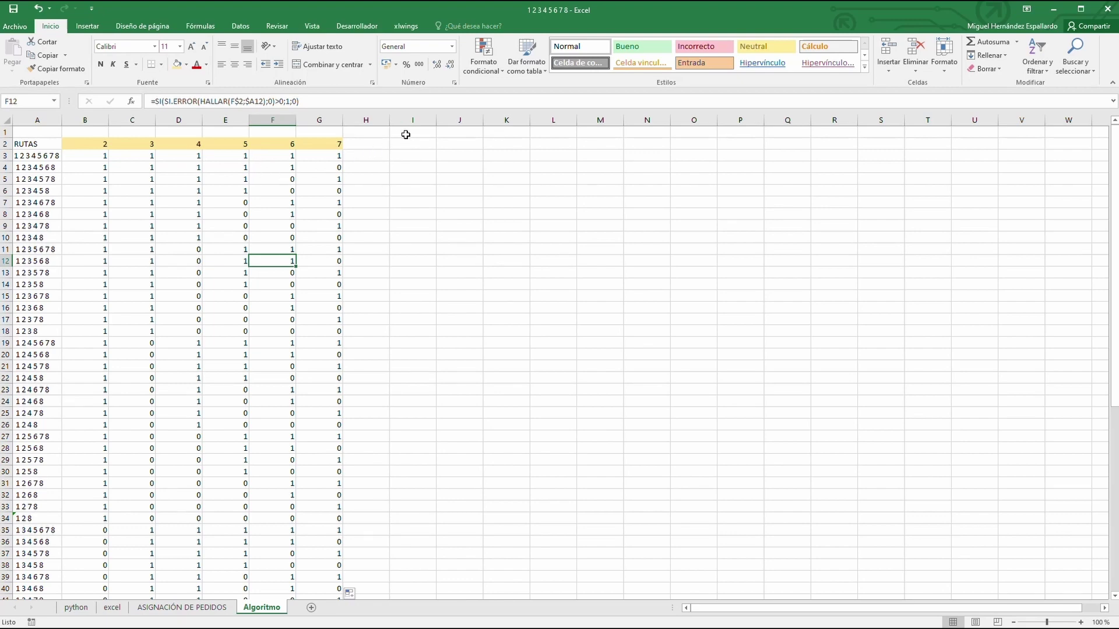
Enter the header "Total Km" in cell P2
{"action": "left_click", "coordinate": [747, 143]}
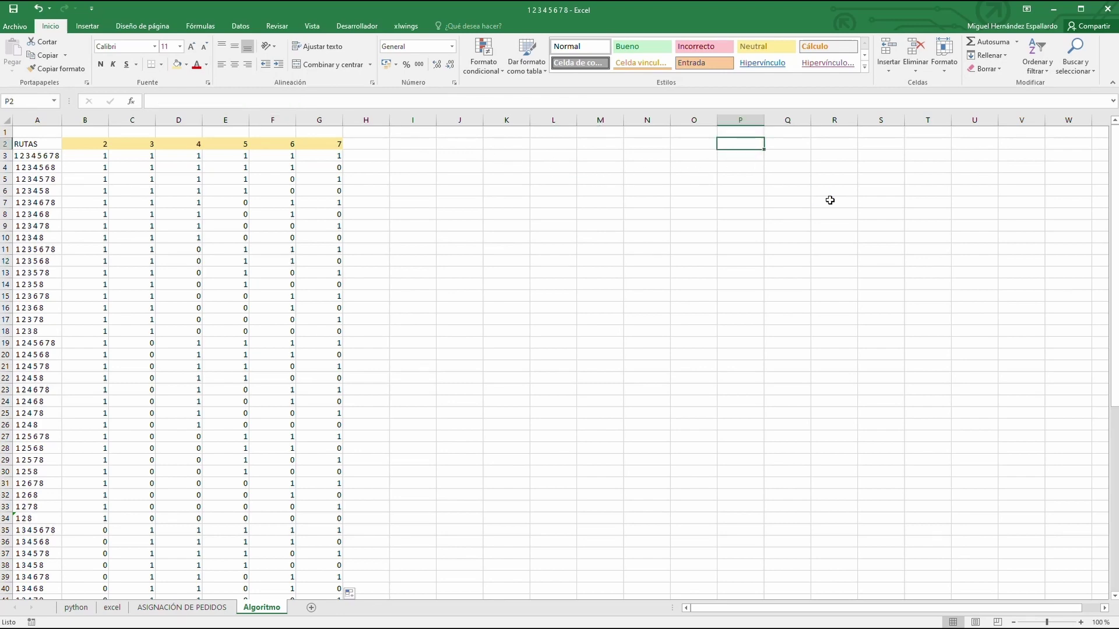
{"action": "type", "text": "Total K"}
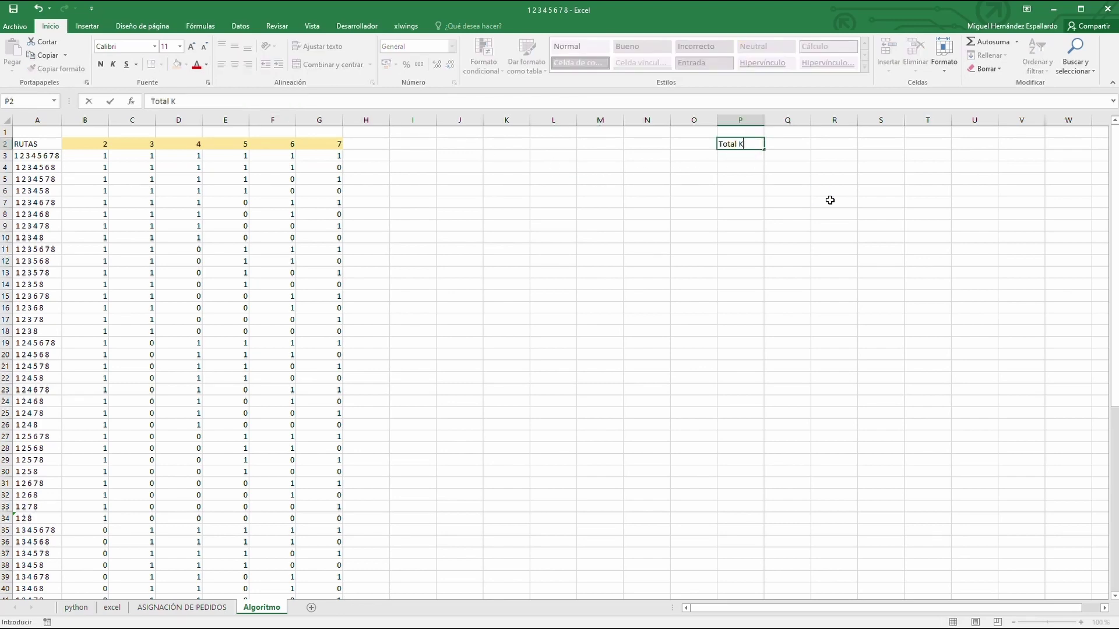
{"action": "type", "text": "m"}
{"action": "left_click", "coordinate": [754, 157]}
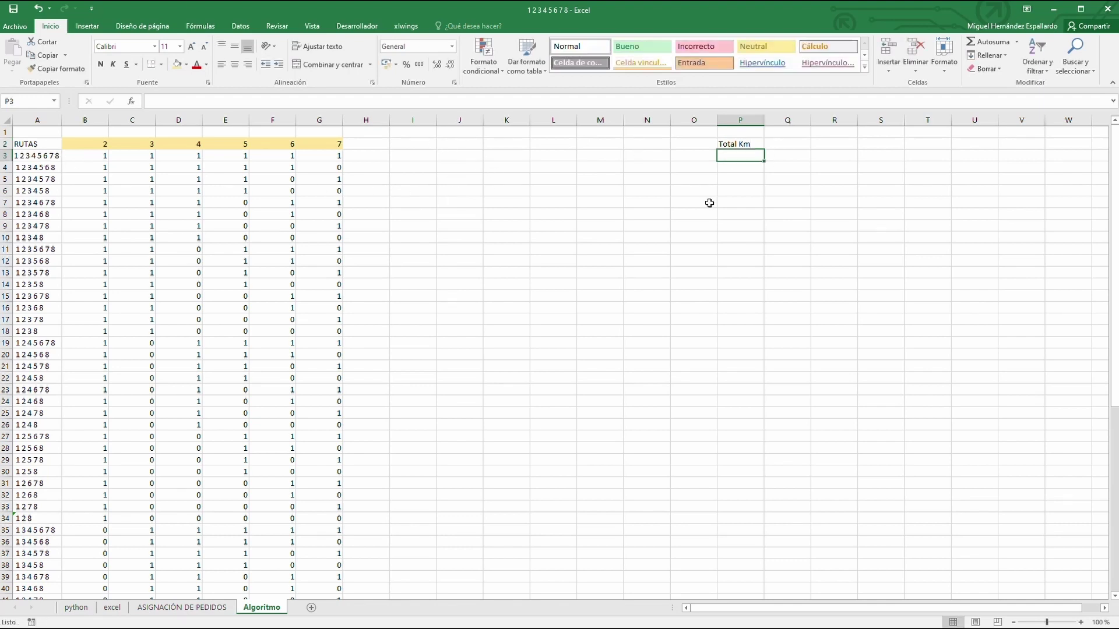
Enter the title "LLEGAR A ALMACÉN X DESDE EL ANTERIORMENTE VISITADO (en Km)" in I1 and merge and centre it across I1:O1
{"action": "left_click", "coordinate": [426, 138]}
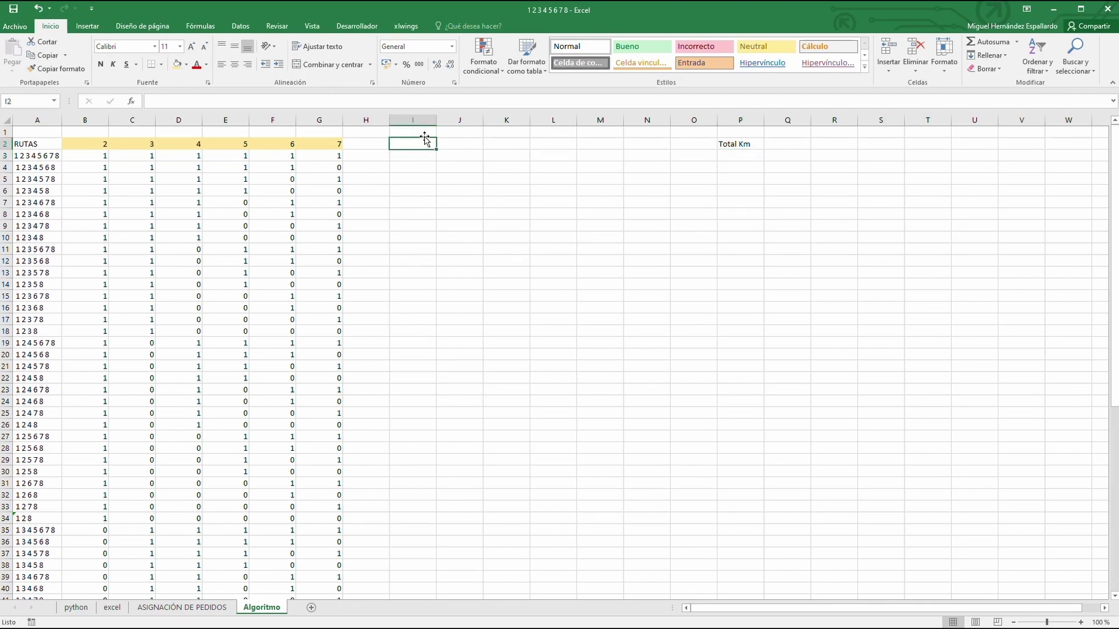
{"action": "left_click", "coordinate": [426, 132]}
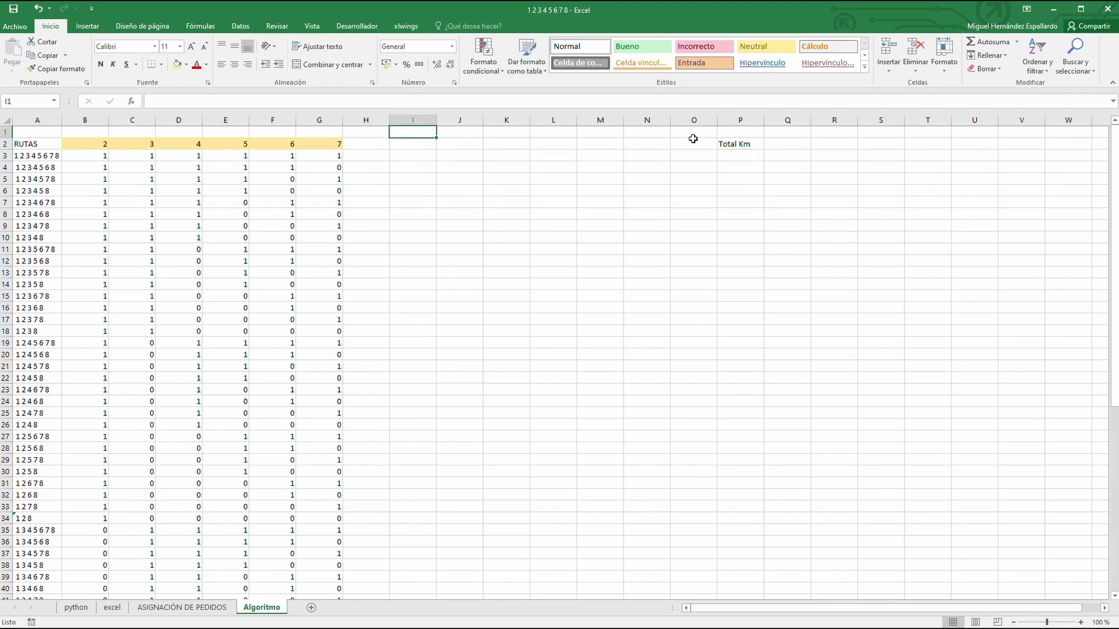
{"action": "type", "text": "LLEGAR A "}
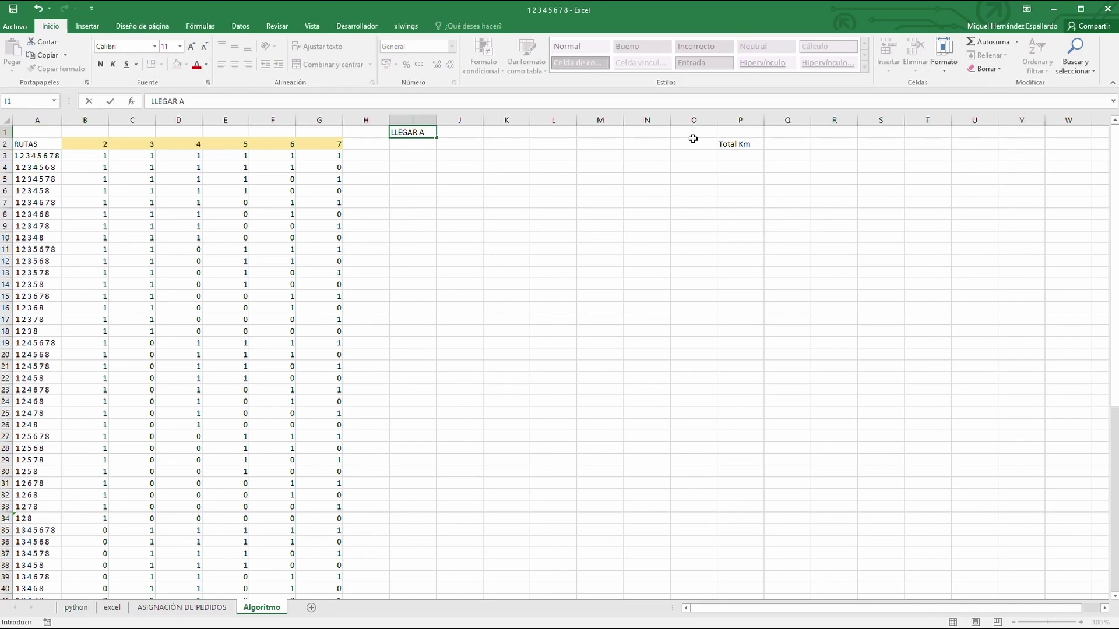
{"action": "type", "text": "ALMACÉN X DESDE EL ANN"}
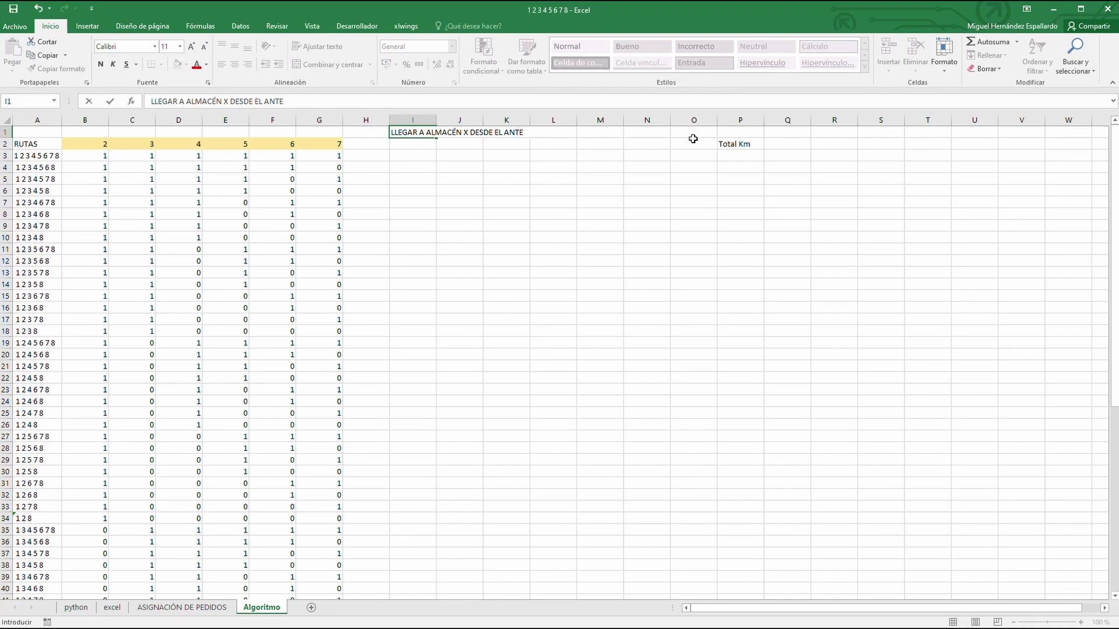
{"action": "type", "text": "IR"}
{"action": "key", "text": "BackSpace"}
{"action": "key", "text": "BackSpace"}
{"action": "type", "text": "RIORMENTE VISITADO"}
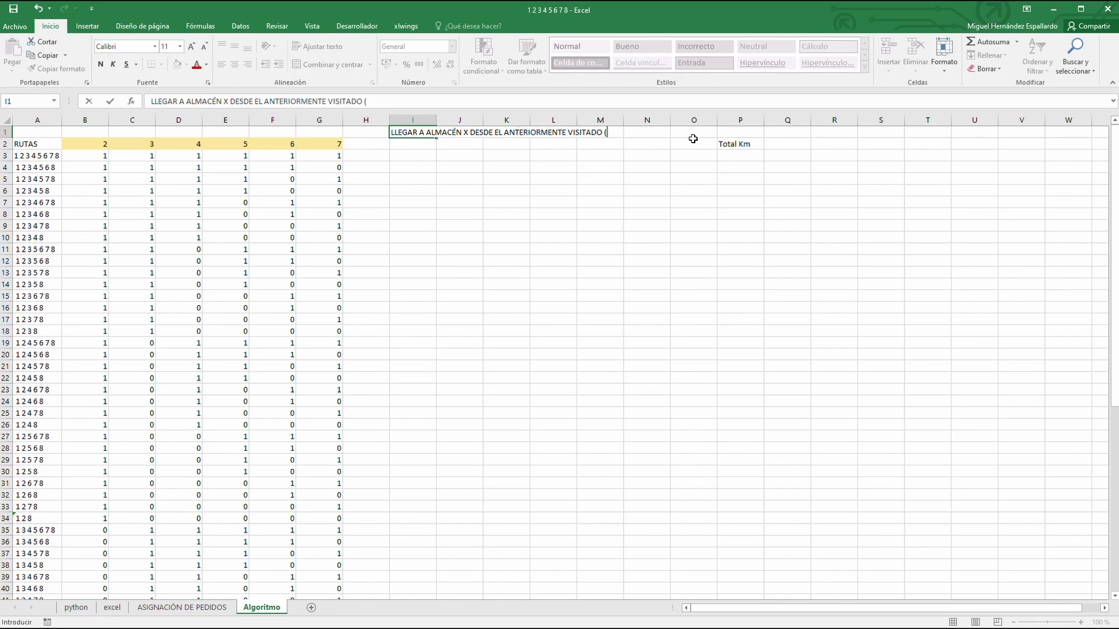
{"action": "type", "text": " (en Km)"}
{"action": "left_click", "coordinate": [692, 135], "text": "shift"}
{"action": "left_click", "coordinate": [331, 65]}
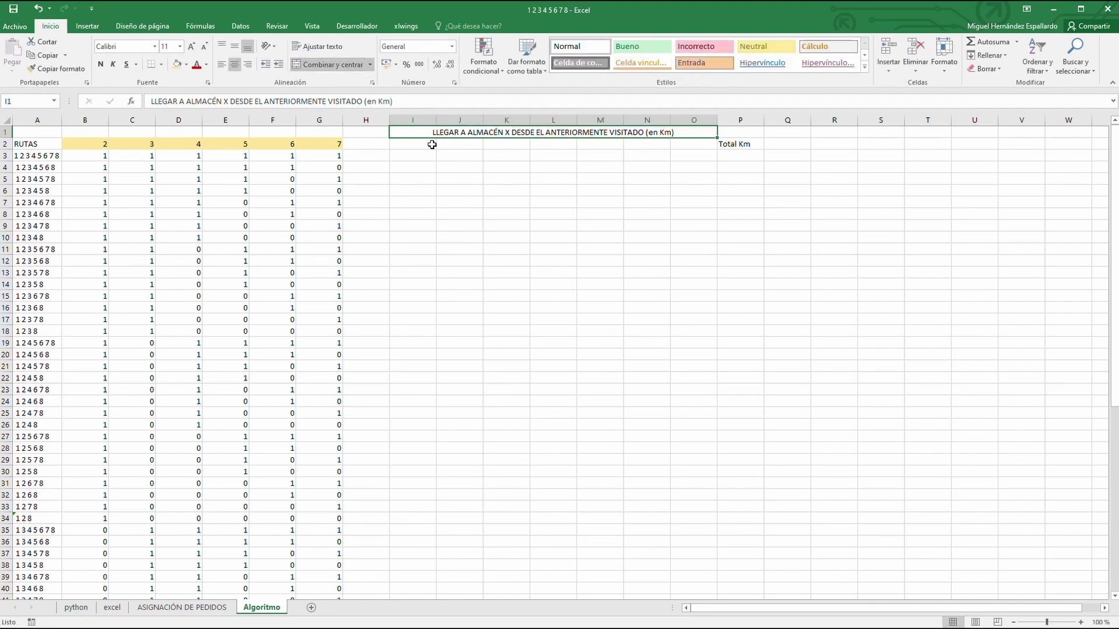
Enter the warehouse numbers 2 to 8 as column headers in cells I2 to O2
{"action": "left_click", "coordinate": [421, 146]}
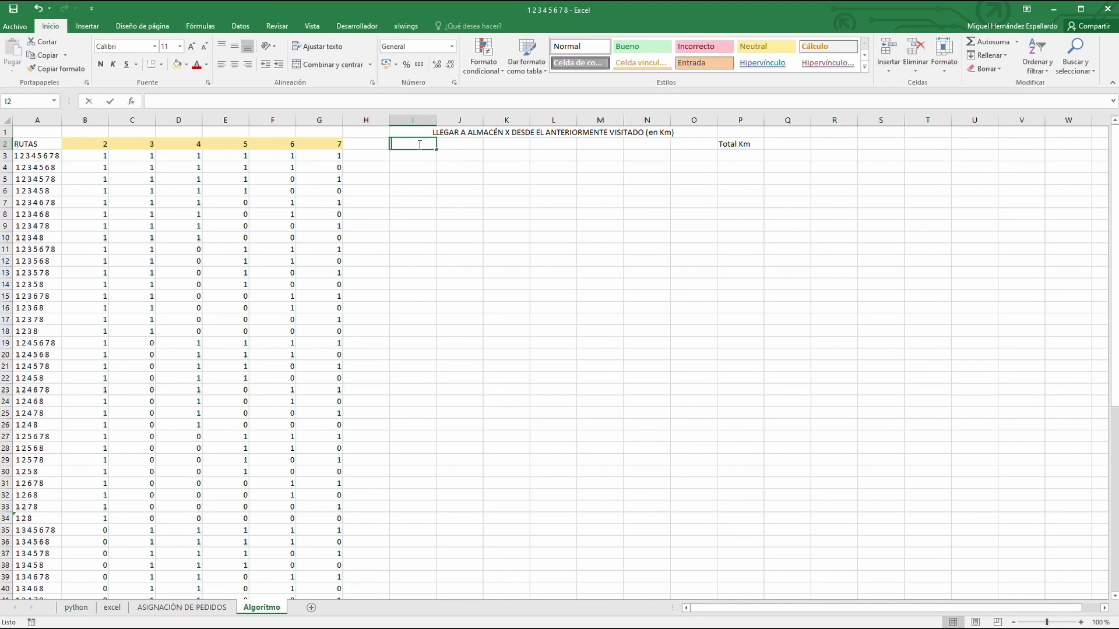
{"action": "type", "text": "2"}
{"action": "key", "text": "Tab"}
{"action": "type", "text": "3"}
{"action": "key", "text": "Tab"}
{"action": "type", "text": "4"}
{"action": "key", "text": "Tab"}
{"action": "type", "text": "5"}
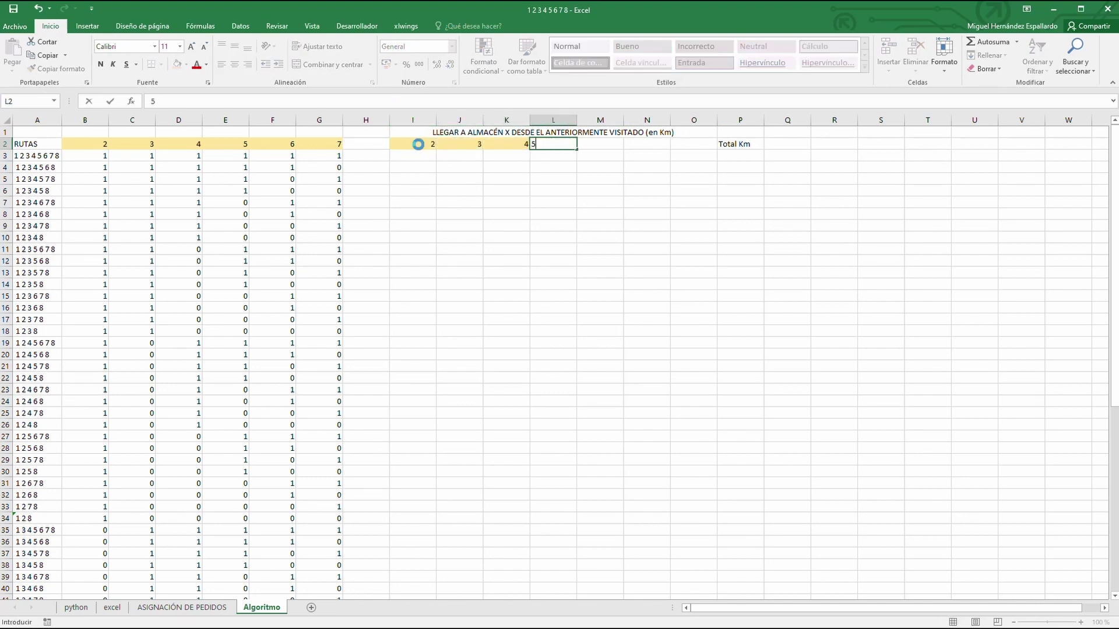
{"action": "key", "text": "Tab"}
{"action": "type", "text": "6"}
{"action": "key", "text": "Tab"}
{"action": "type", "text": "7"}
{"action": "key", "text": "ctrl+Return"}
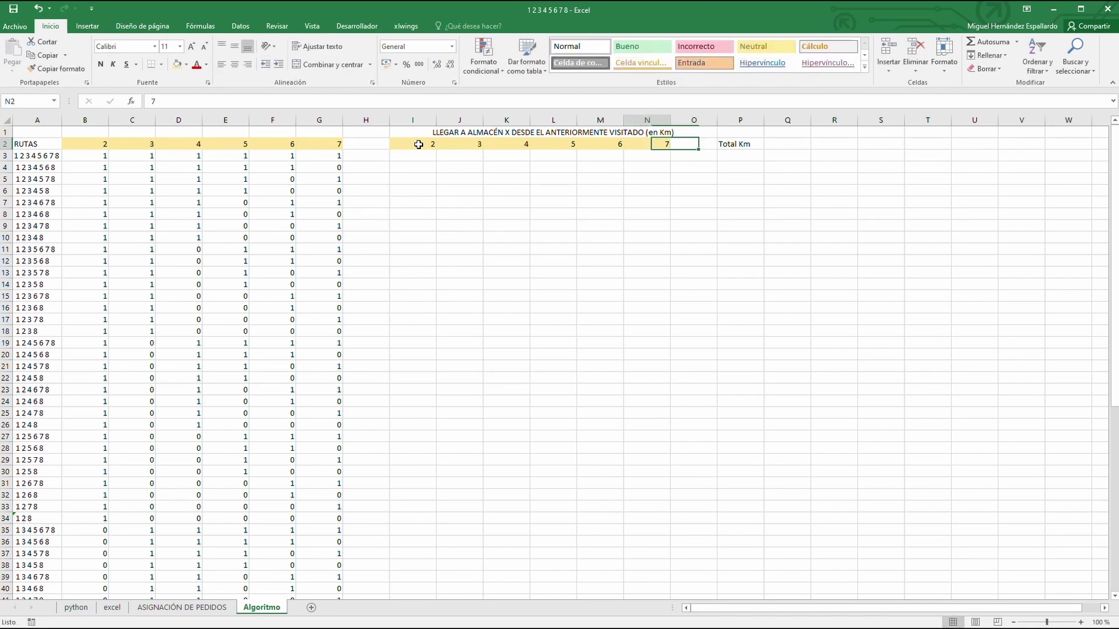
{"action": "left_click", "coordinate": [686, 144]}
{"action": "type", "text": "8"}
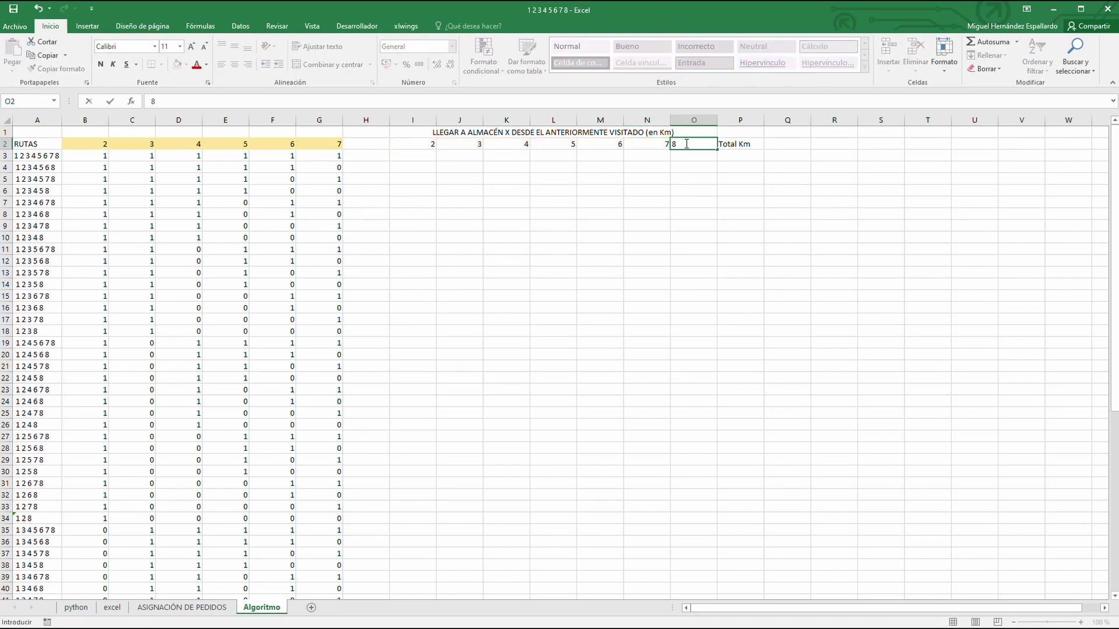
{"action": "key", "text": "Return"}
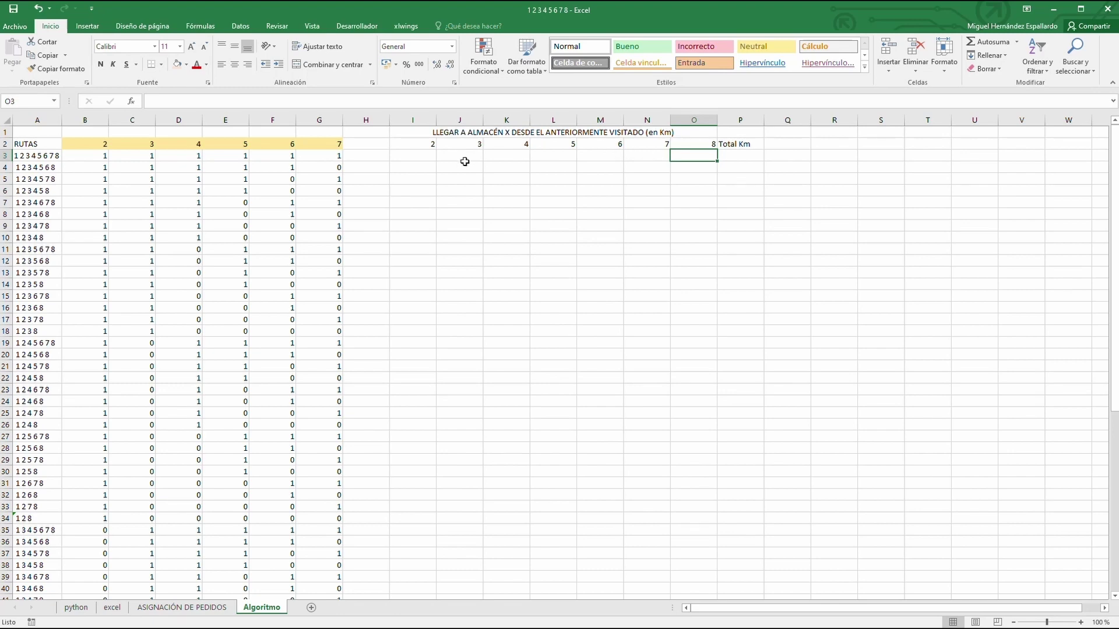
Fill the header cells I2:O2 with a light orange theme colour
{"action": "left_click_drag", "start_coordinate": [415, 143], "coordinate": [694, 144]}
{"action": "left_click", "coordinate": [187, 64]}
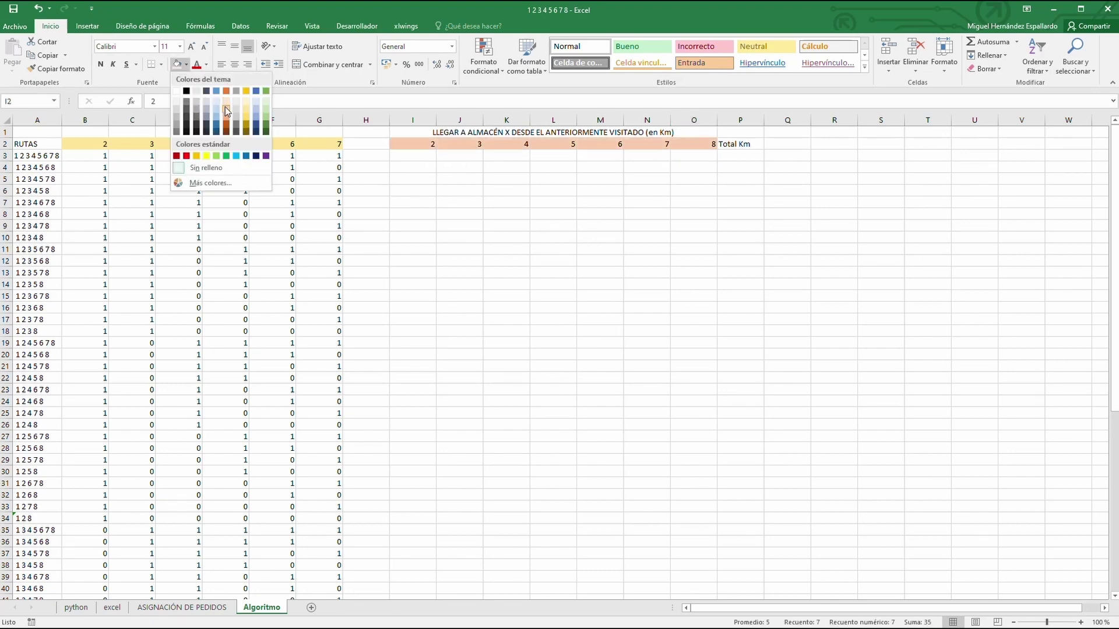
{"action": "left_click", "coordinate": [226, 101]}
{"action": "left_click", "coordinate": [490, 214]}
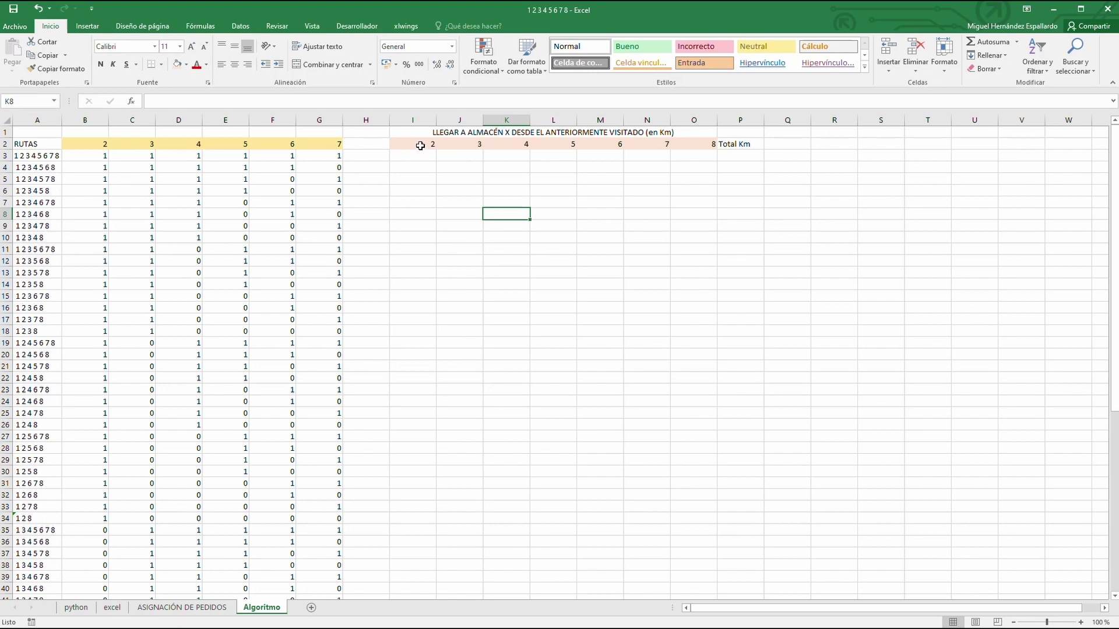
Enter in I3 a SI formula returning the Km from node 1 to 2: =SI(B3=1;'ASIGNACIÓN DE PEDIDOS'!Q16)
{"action": "left_click", "coordinate": [419, 156]}
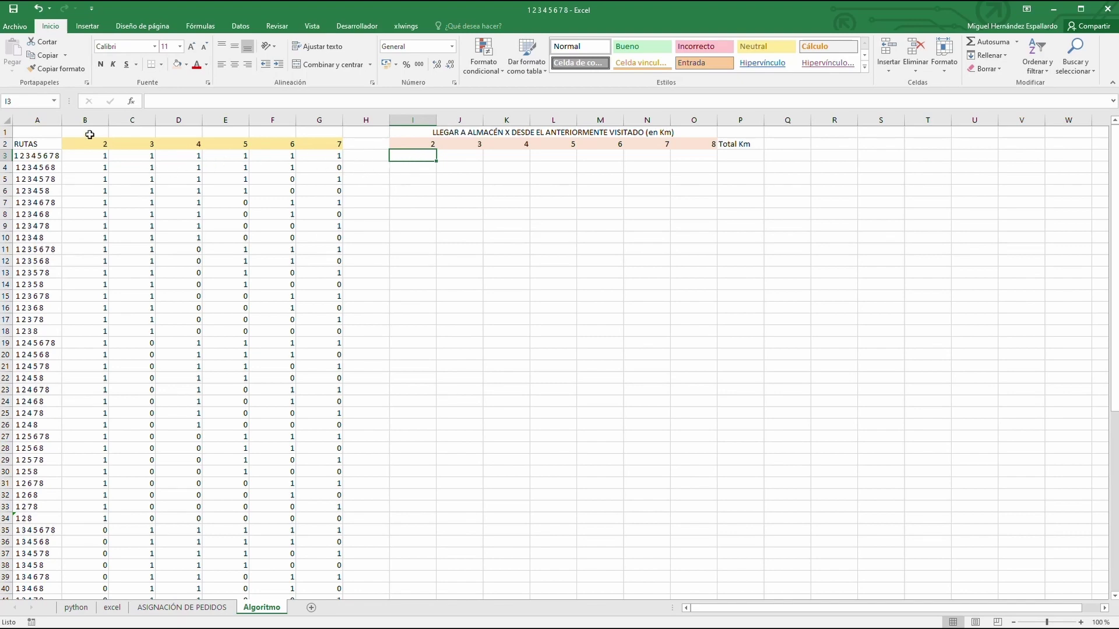
{"action": "left_click", "coordinate": [463, 153]}
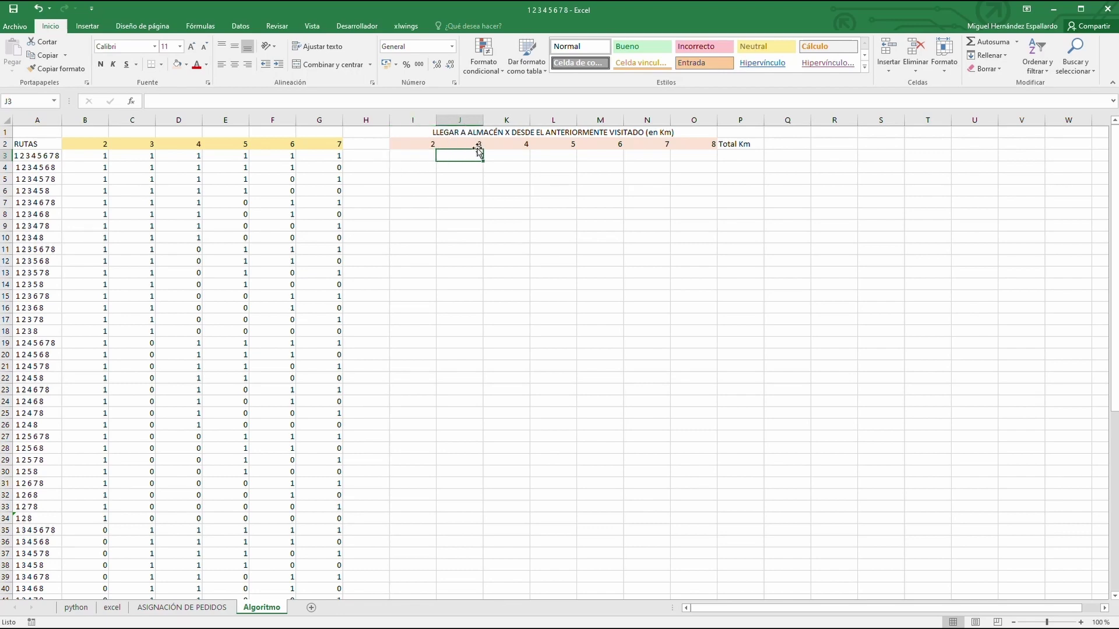
{"action": "left_click", "coordinate": [508, 154]}
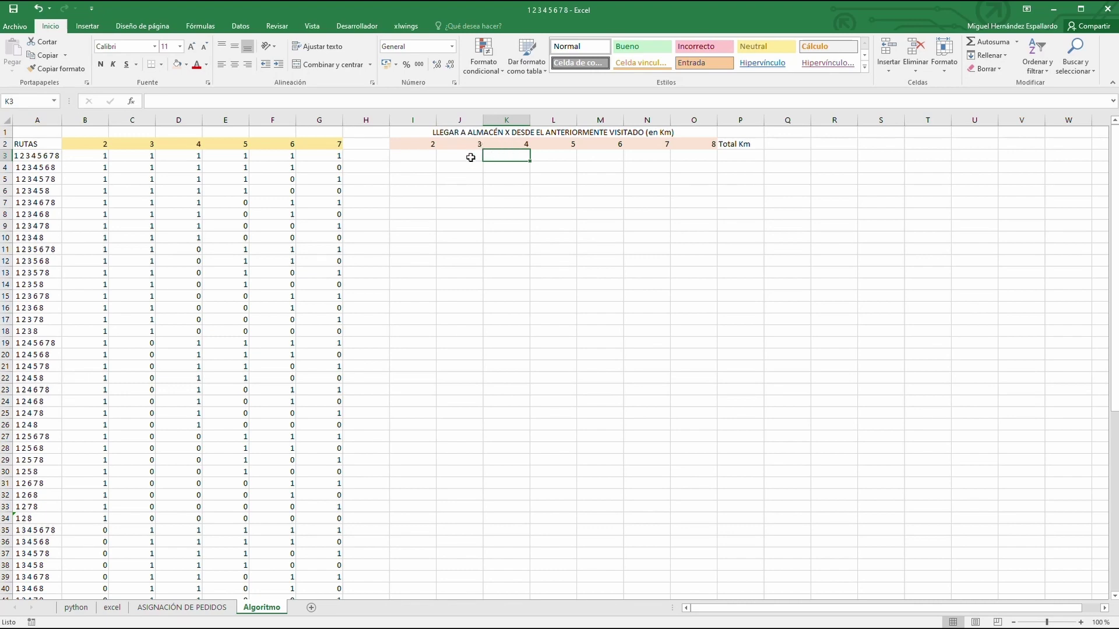
{"action": "left_click", "coordinate": [419, 153]}
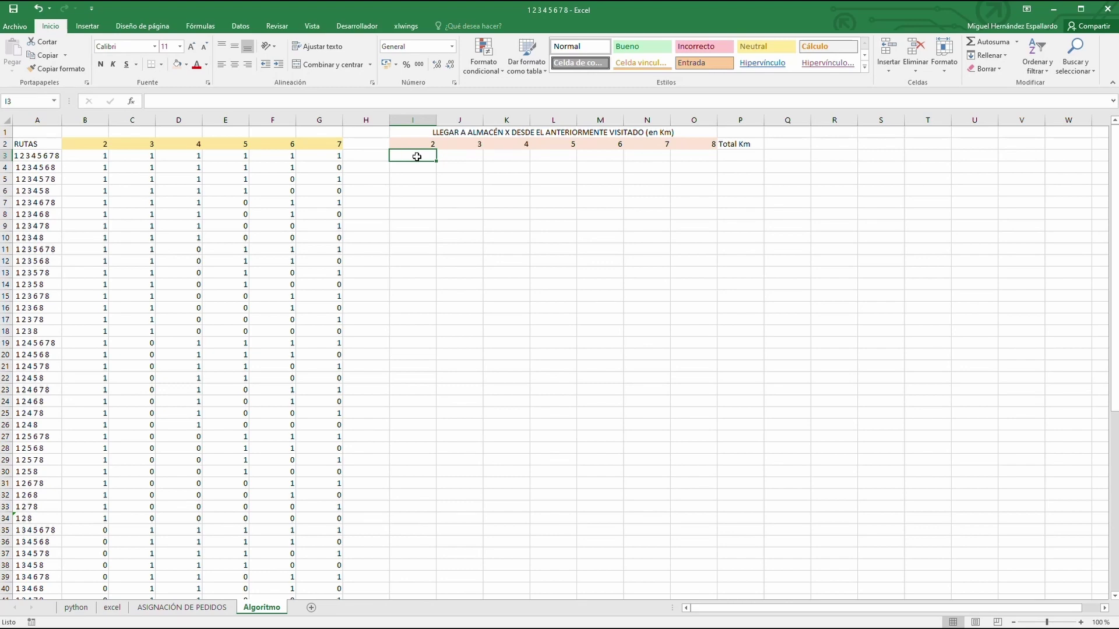
{"action": "type", "text": "="}
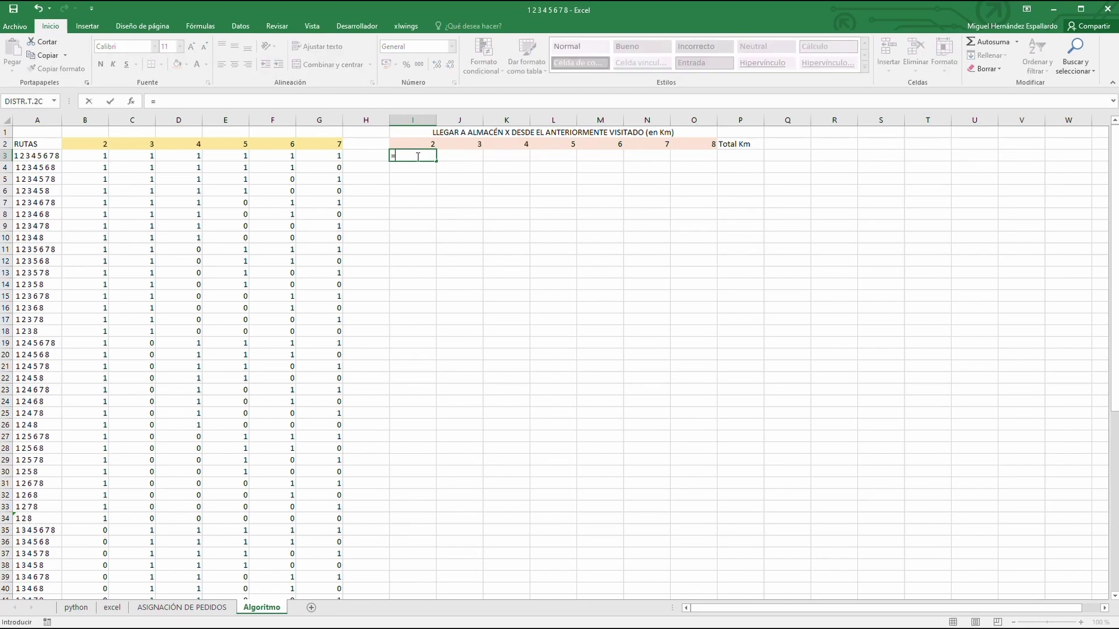
{"action": "type", "text": "si("}
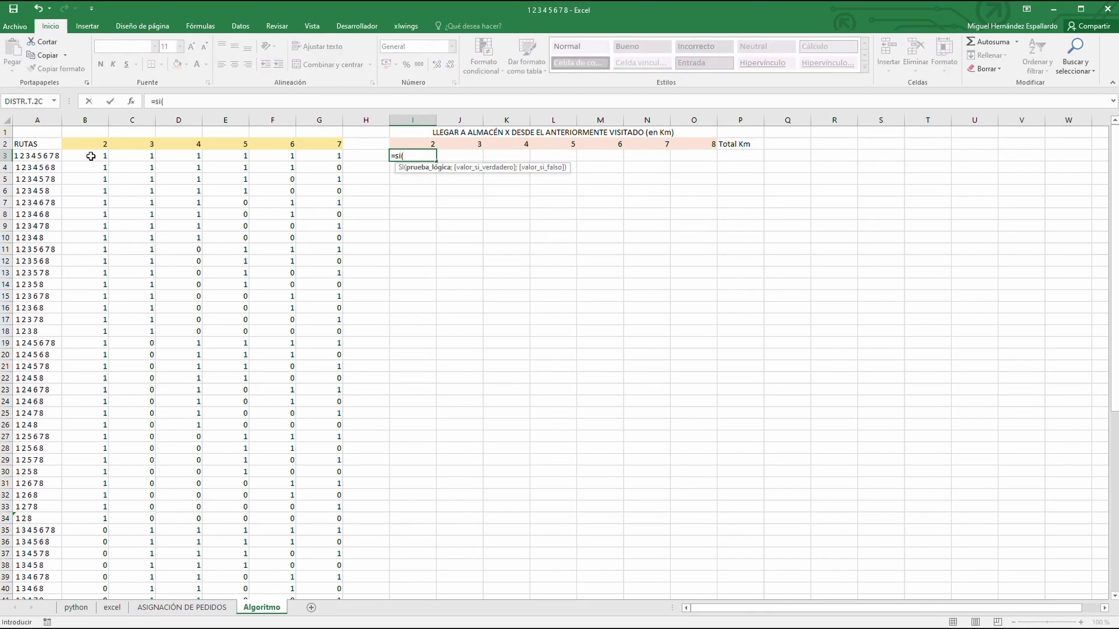
{"action": "left_click", "coordinate": [91, 156]}
{"action": "type", "text": "="}
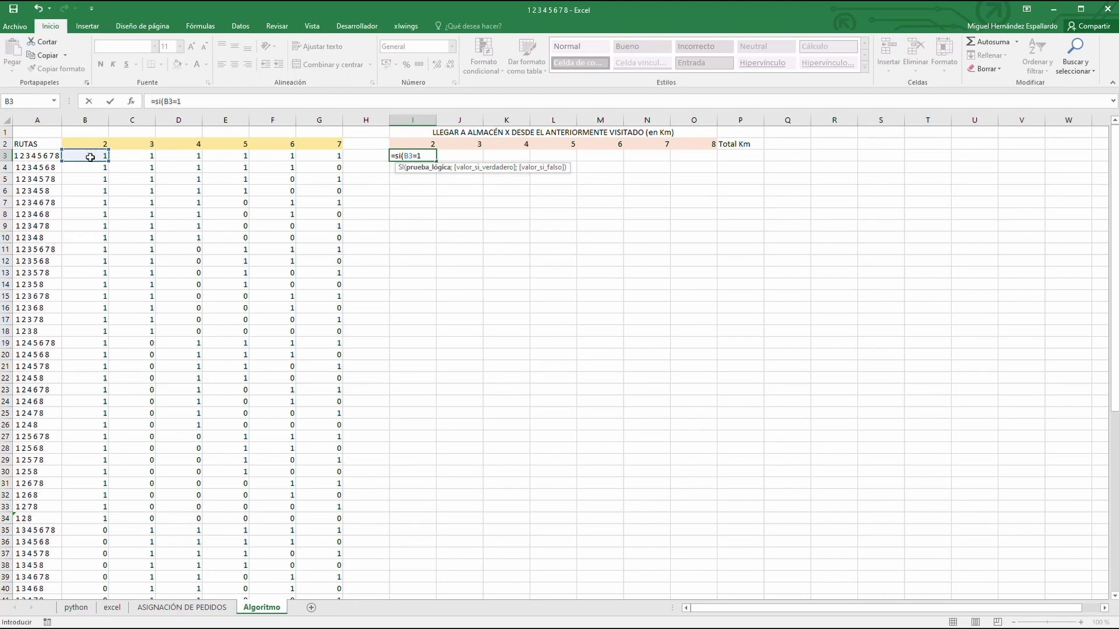
{"action": "type", "text": "1;"}
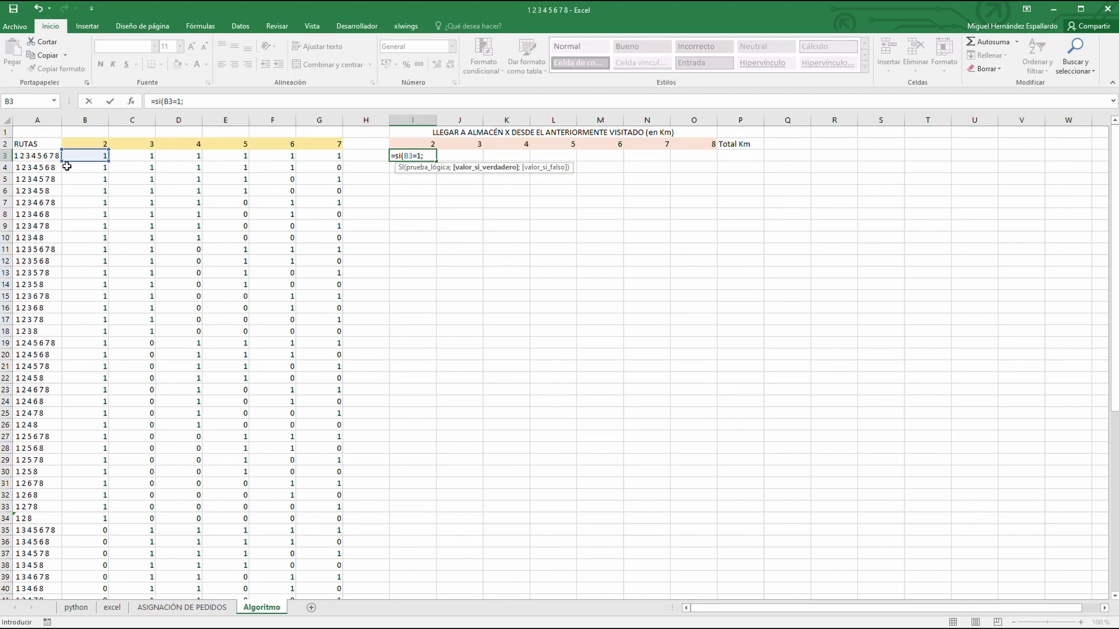
{"action": "left_click", "coordinate": [184, 607]}
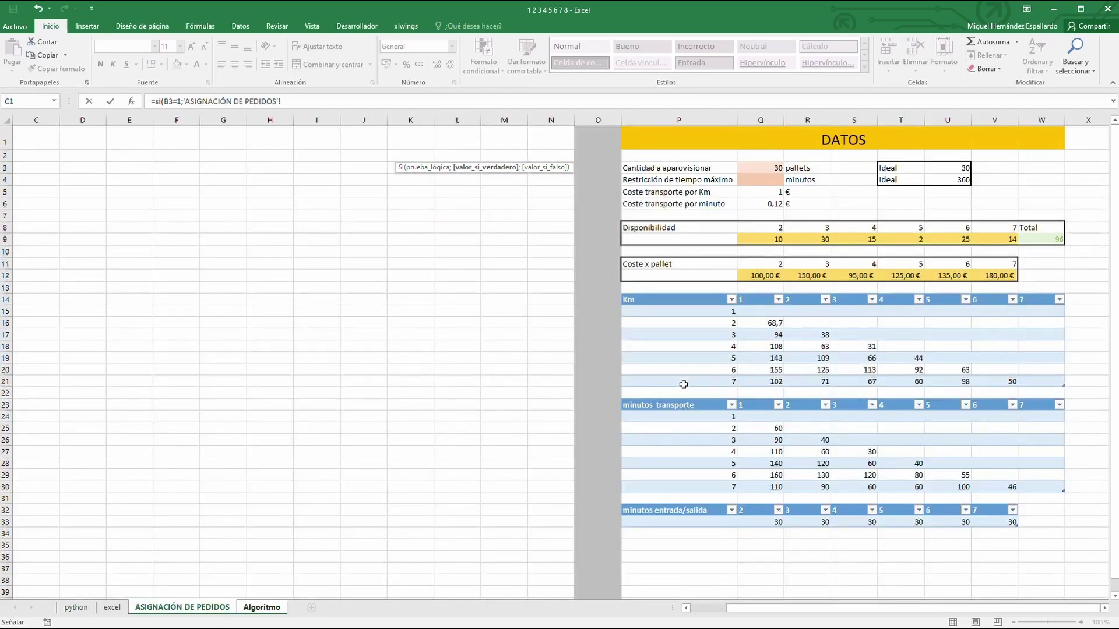
{"action": "left_click", "coordinate": [764, 322]}
{"action": "left_click", "coordinate": [305, 100]}
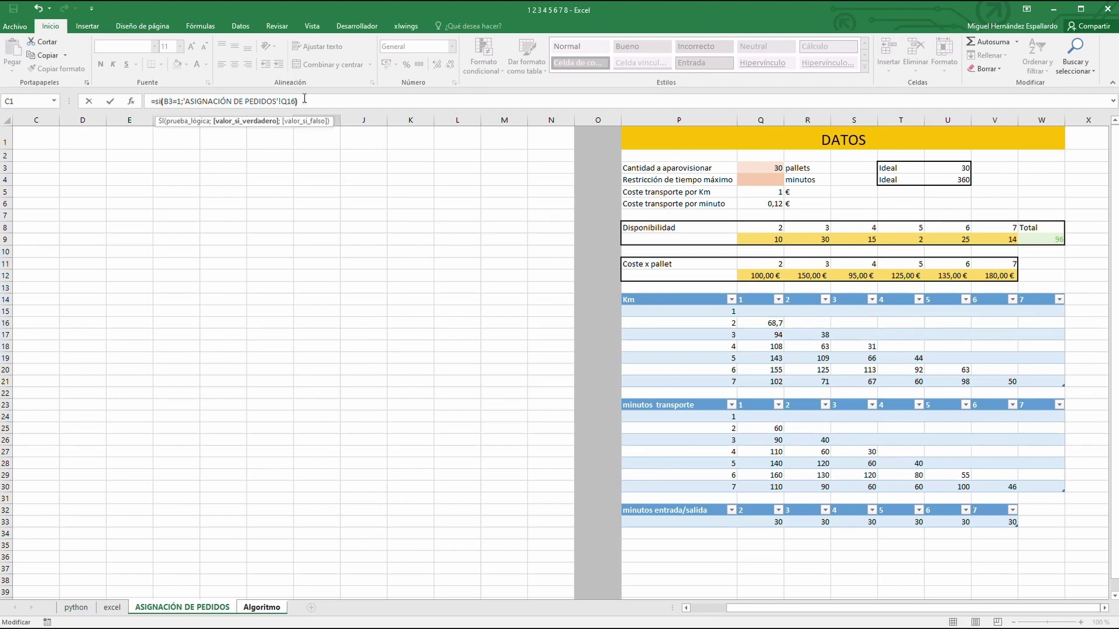
{"action": "key", "text": "Return"}
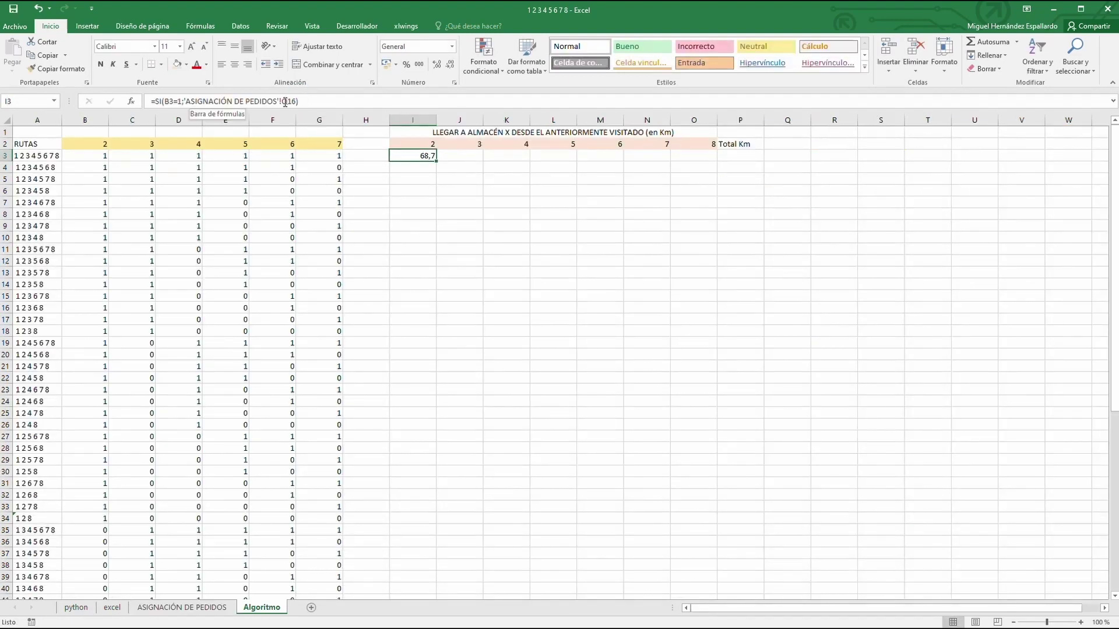
Make the Q16 reference in I3 absolute and add 0 as the false value: =SI(B3=1;'ASIGNACIÓN DE PEDIDOS'!$Q$16;0)
{"action": "left_click", "coordinate": [290, 100]}
{"action": "key", "text": "F4"}
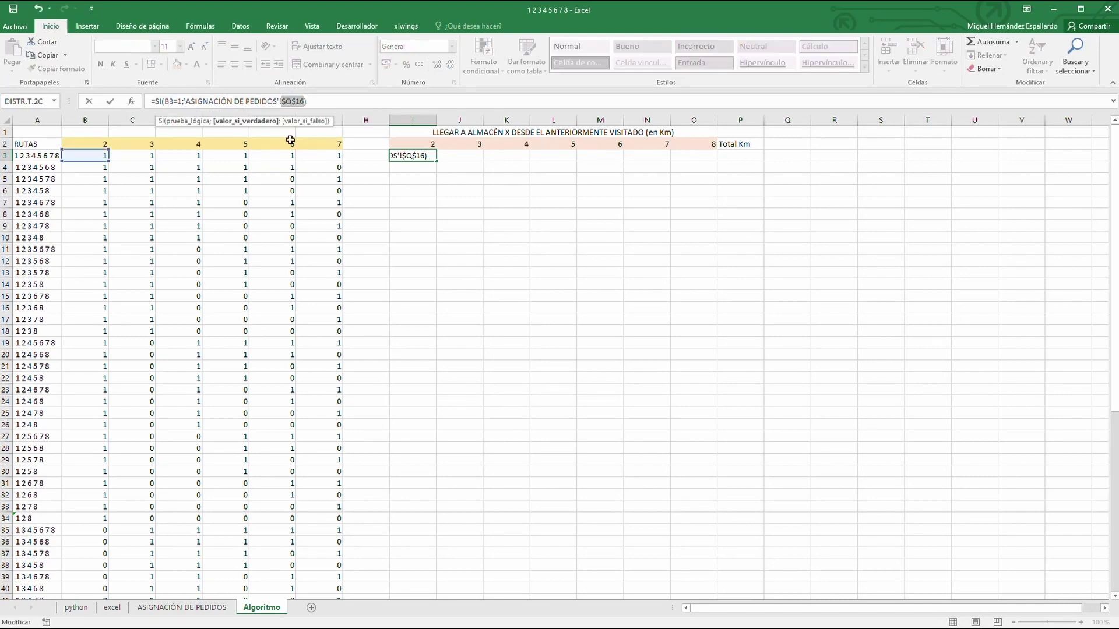
{"action": "key", "text": "Return"}
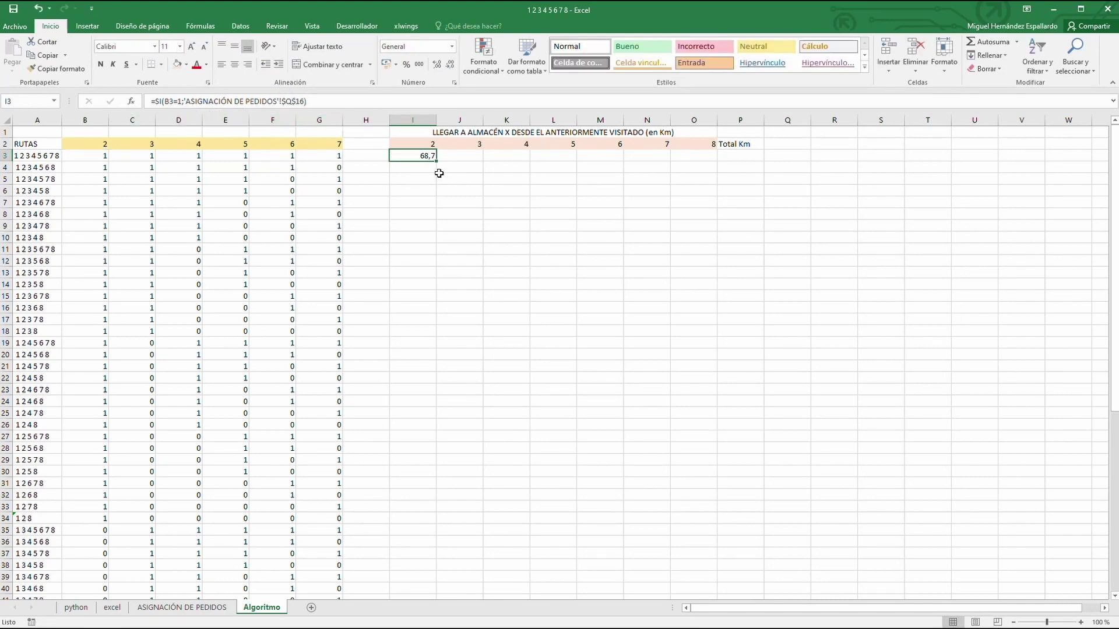
{"action": "left_click", "coordinate": [305, 101]}
{"action": "type", "text": ";0"}
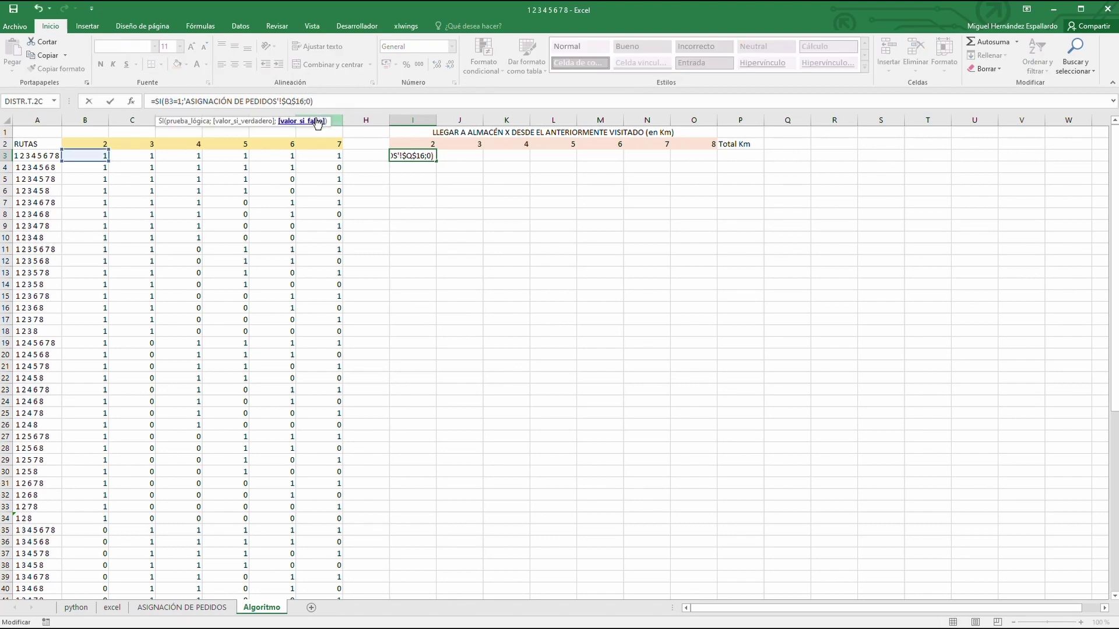
{"action": "type", "text": ")"}
{"action": "key", "text": "Return"}
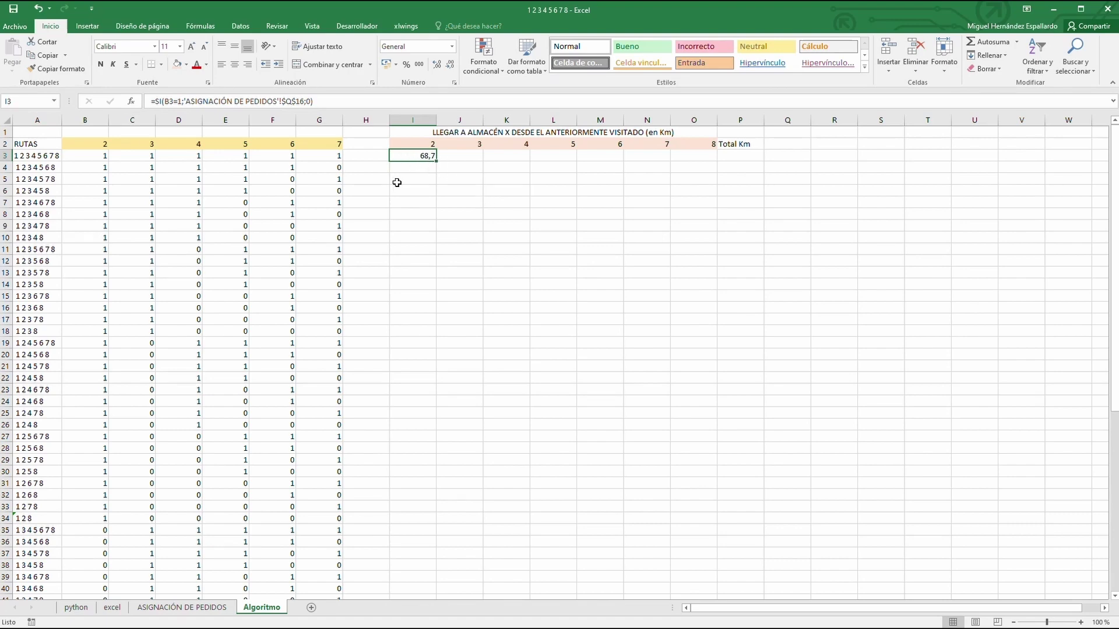
Start a formula in J3 that tests C3=1 and nests a second SI testing B3=1: =SI(C3=1;SI(B3=1;
{"action": "key", "text": "Right"}
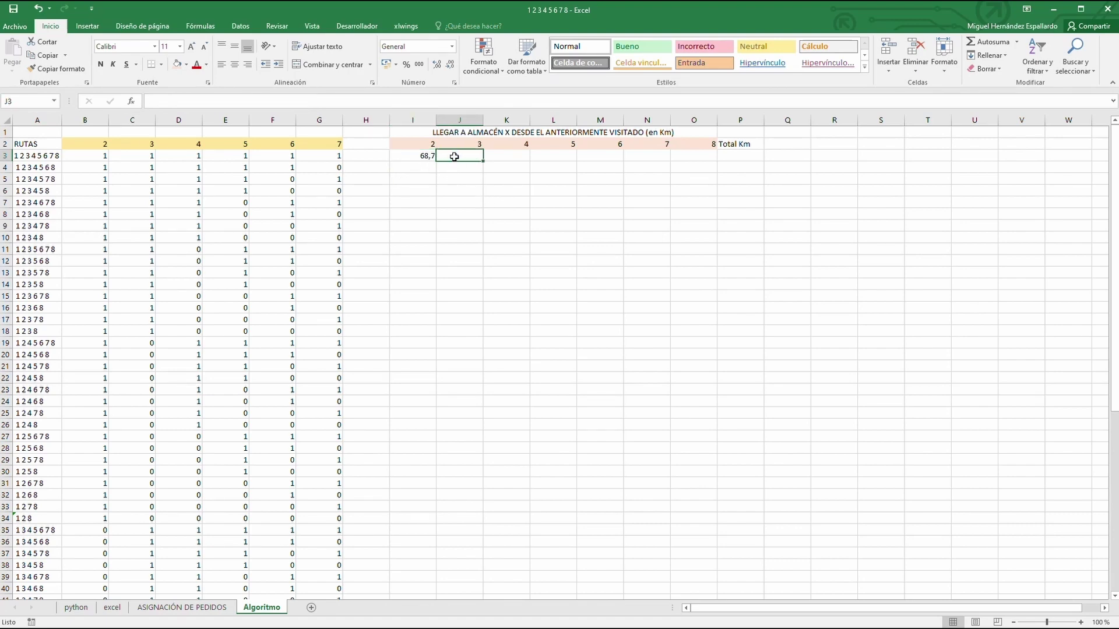
{"action": "left_click", "coordinate": [181, 100]}
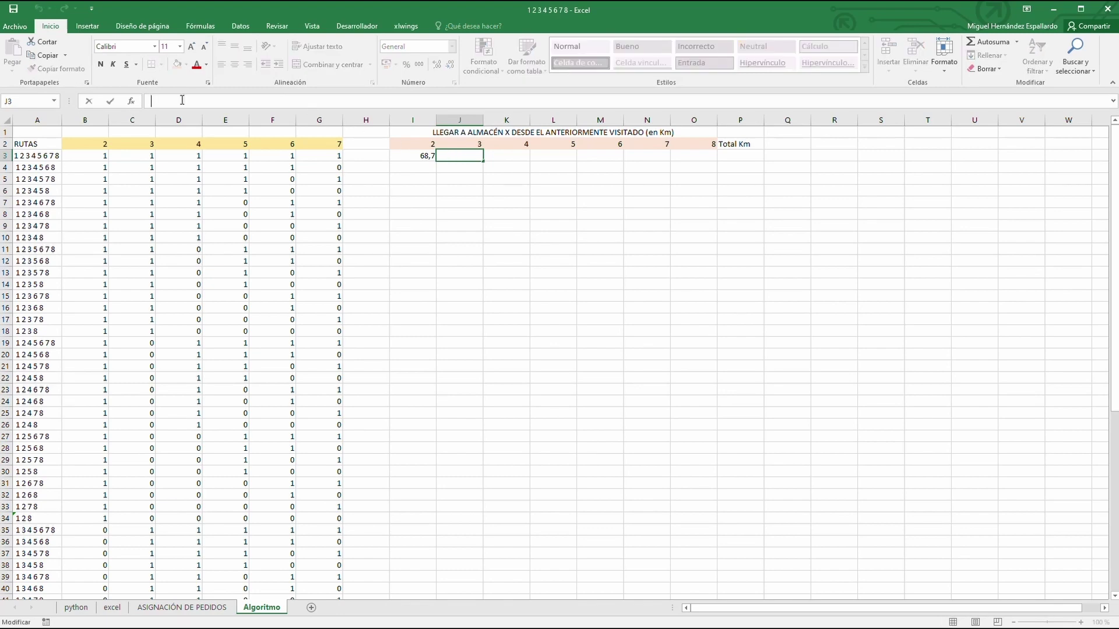
{"action": "type", "text": "="}
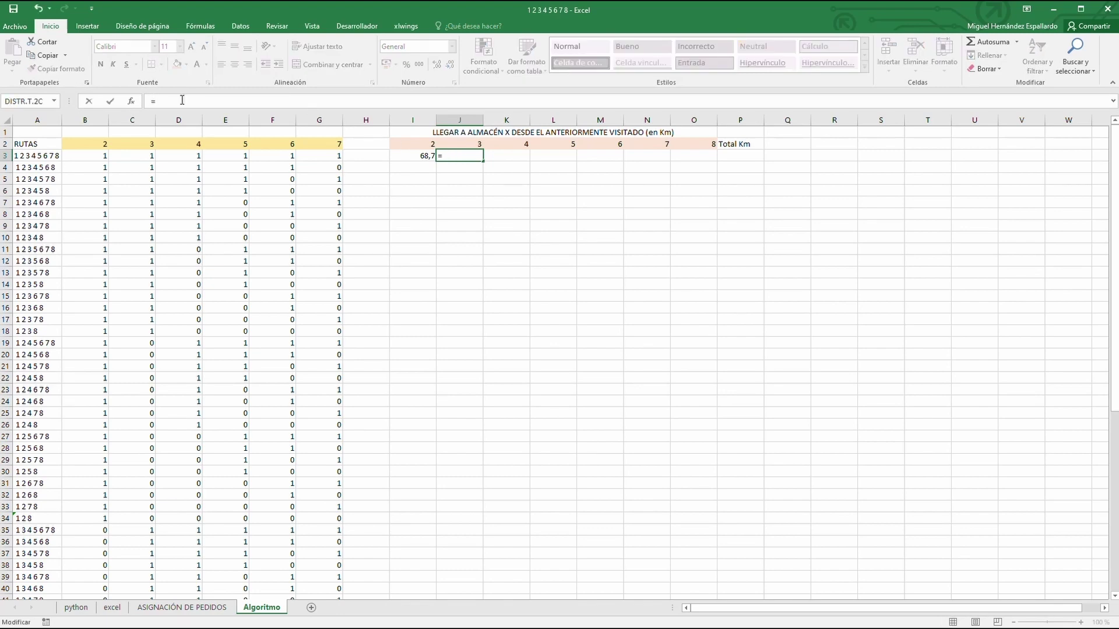
{"action": "type", "text": "si("}
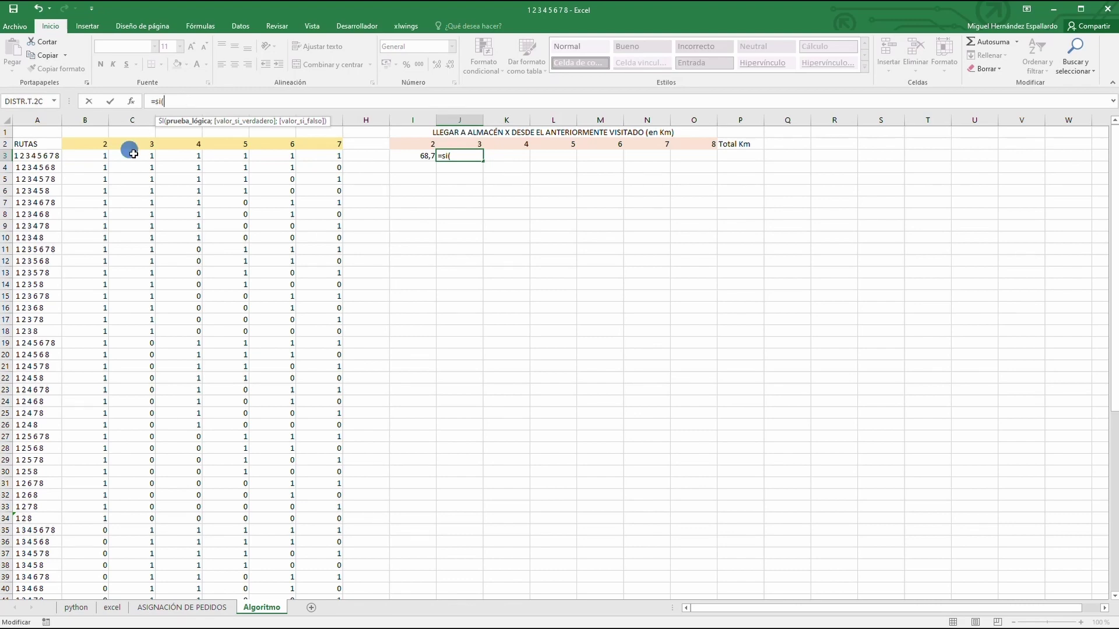
{"action": "left_click", "coordinate": [133, 154]}
{"action": "type", "text": "=1"}
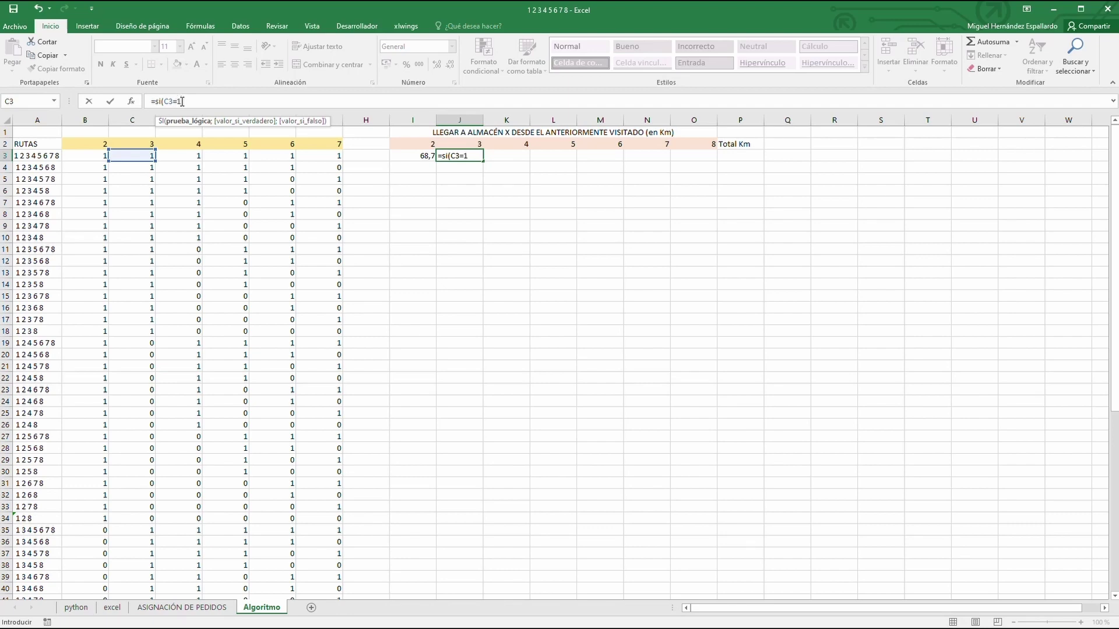
{"action": "type", "text": ";("}
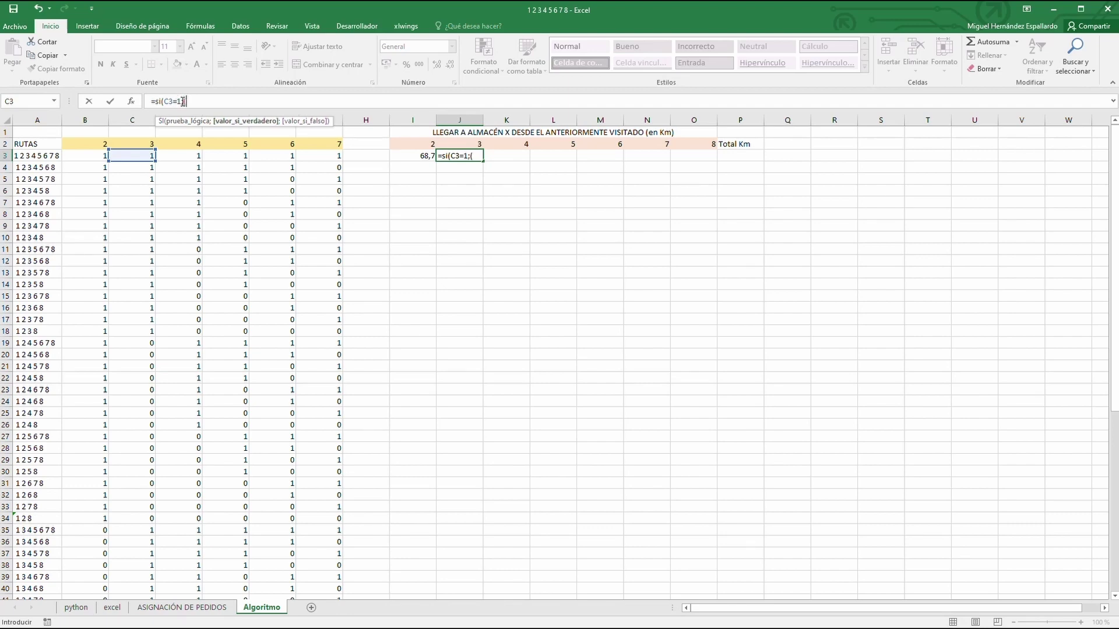
{"action": "left_click", "coordinate": [183, 102]}
{"action": "key", "text": "BackSpace"}
{"action": "type", "text": "si("}
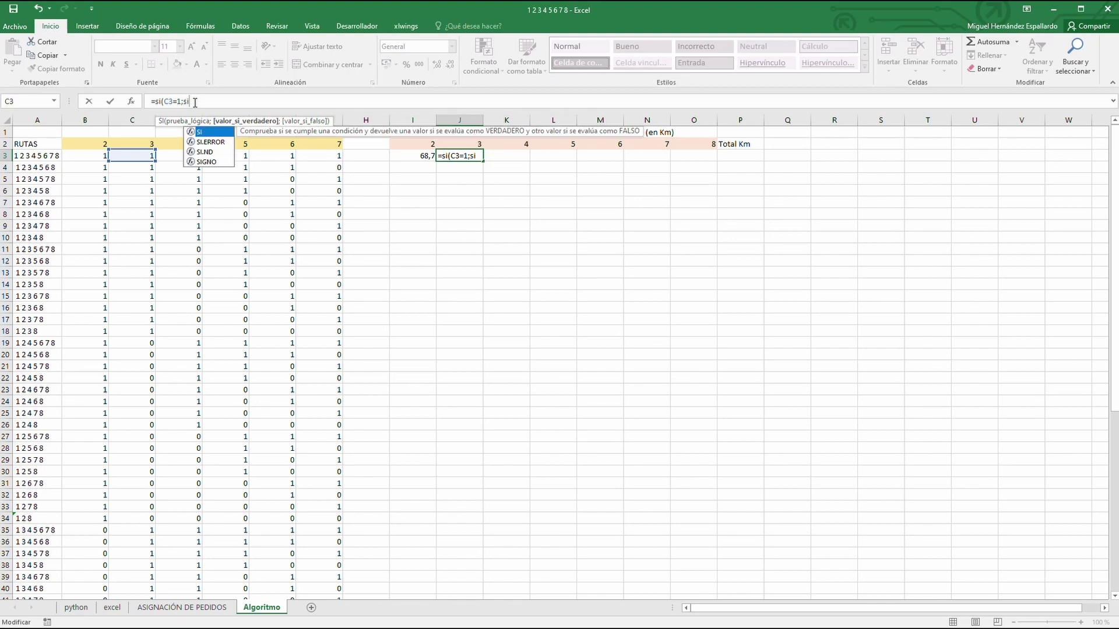
{"action": "left_click", "coordinate": [93, 156]}
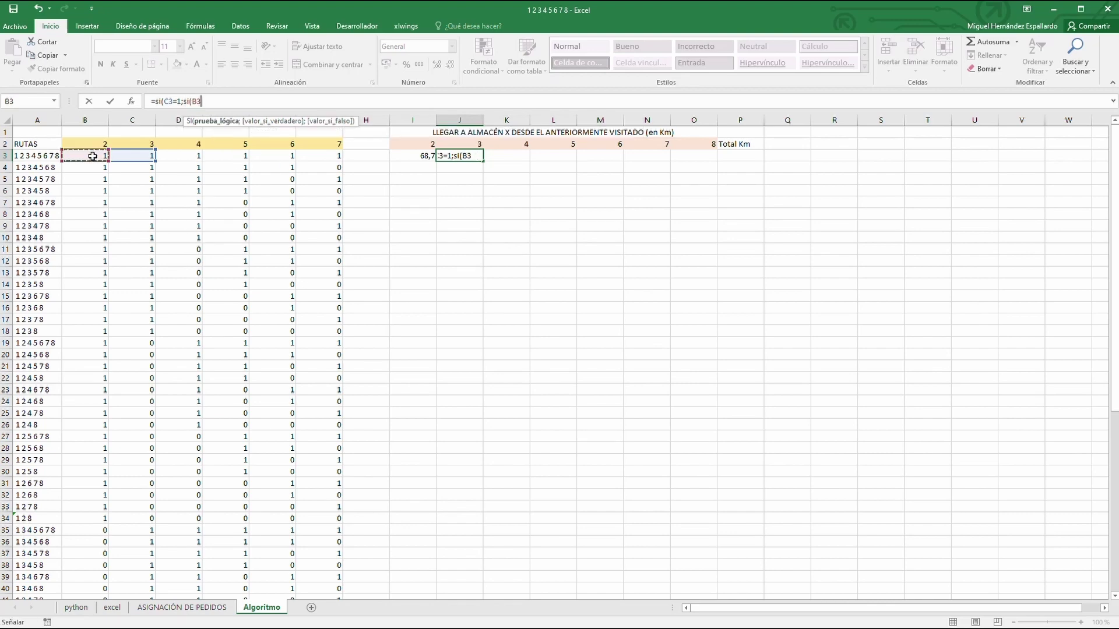
{"action": "type", "text": "=1;"}
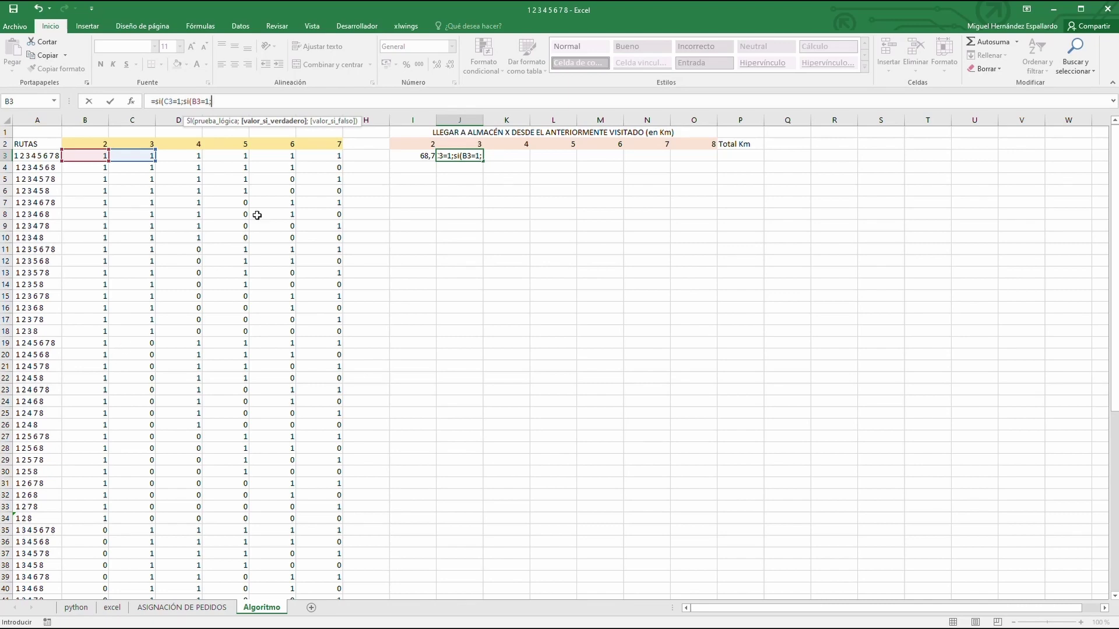
Add the Km from 2 to 3, 'ASIGNACIÓN DE PEDIDOS'!$R$17, as the inner SI's true value in the J3 formula
{"action": "left_click", "coordinate": [177, 608]}
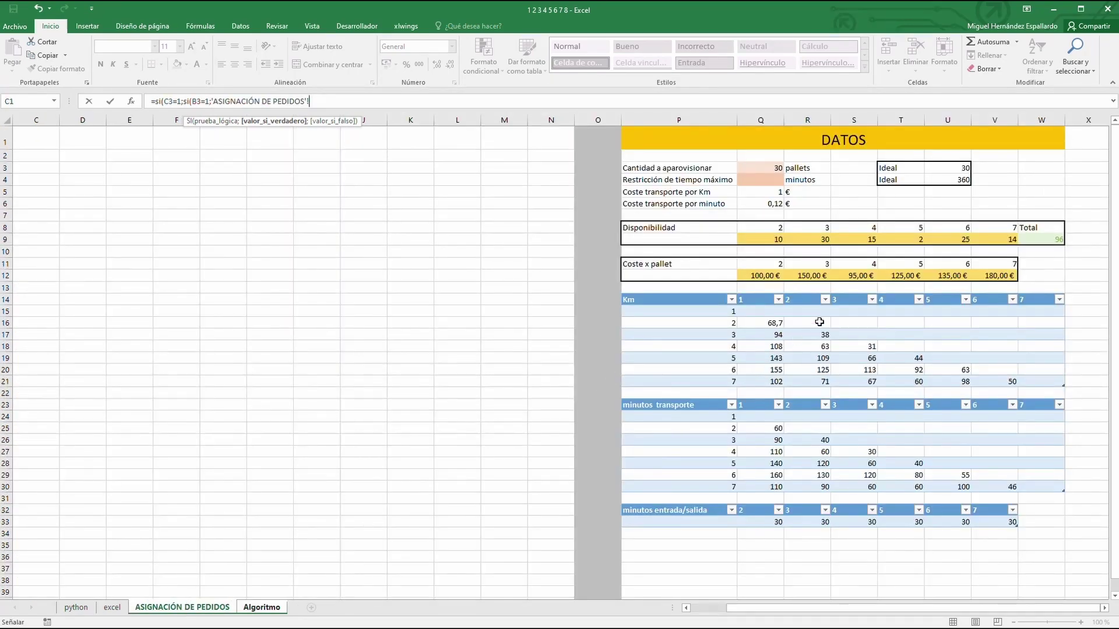
{"action": "left_click", "coordinate": [810, 335]}
{"action": "key", "text": "F4"}
{"action": "type", "text": ";"}
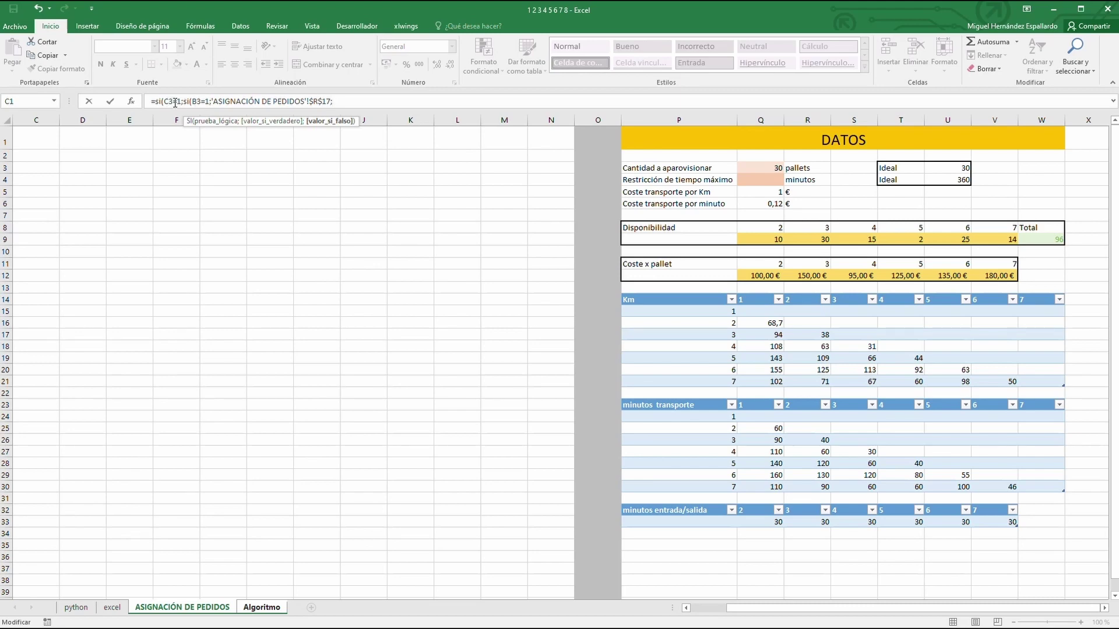
Complete the J3 formula with 'ASIGNACIÓN DE PEDIDOS'!$Q$17 as the inner false value and 0 as the outer one
{"action": "left_click", "coordinate": [754, 335]}
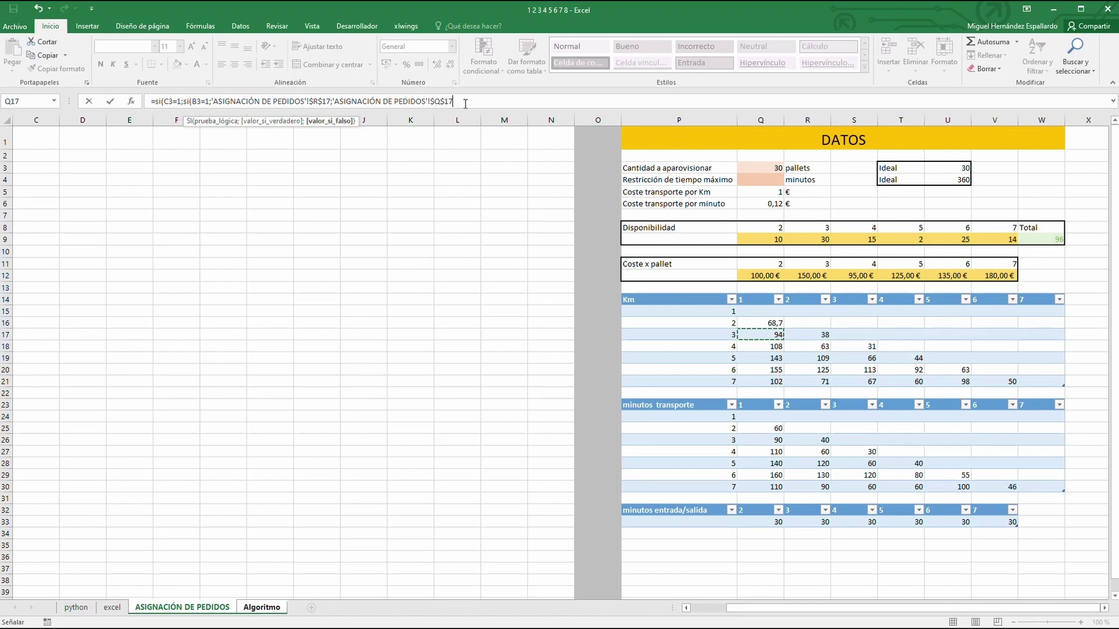
{"action": "left_click", "coordinate": [464, 103]}
{"action": "key", "text": "F4"}
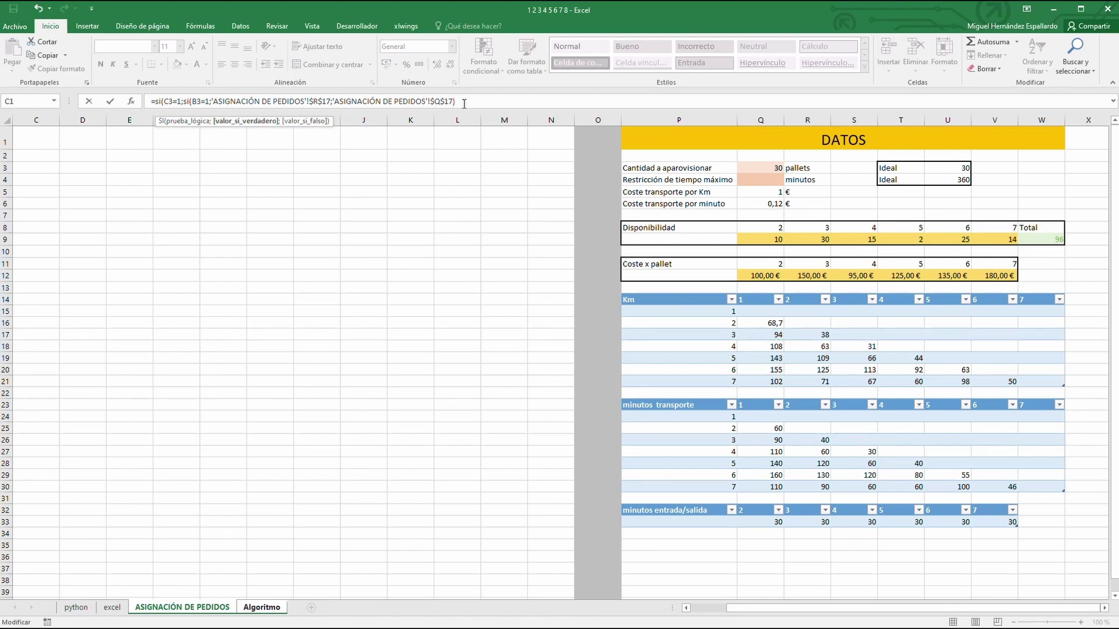
{"action": "type", "text": ";"}
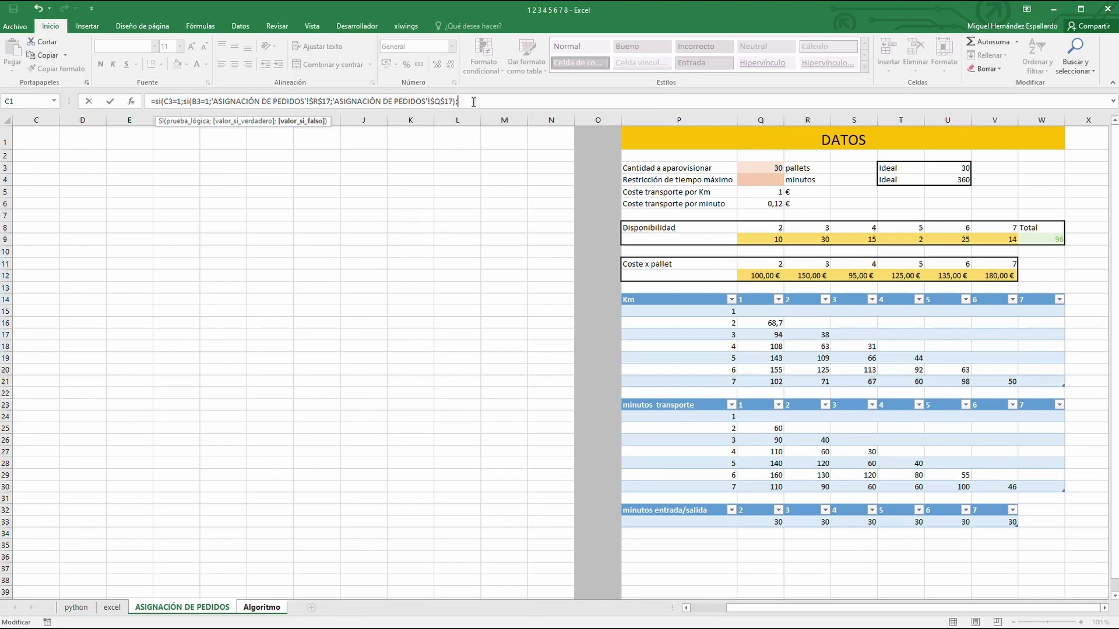
{"action": "type", "text": "0"}
{"action": "key", "text": "Return"}
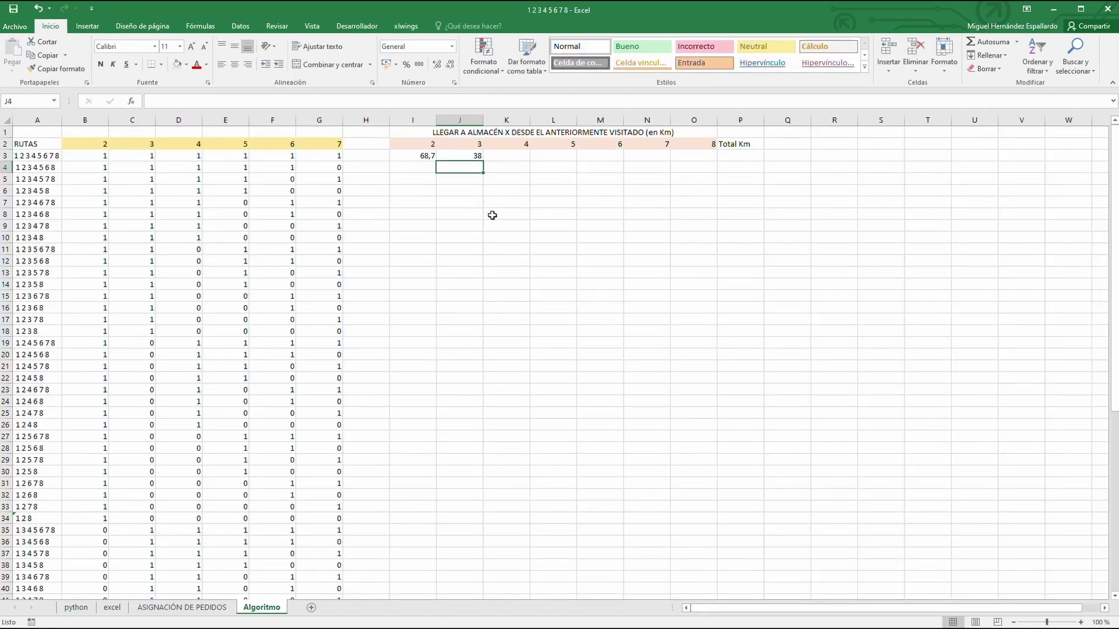
Start a formula in K3 that tests D3=1 and nests a second SI testing C3=1: =SI(D3=1;SI(C3=1;
{"action": "left_click", "coordinate": [473, 160]}
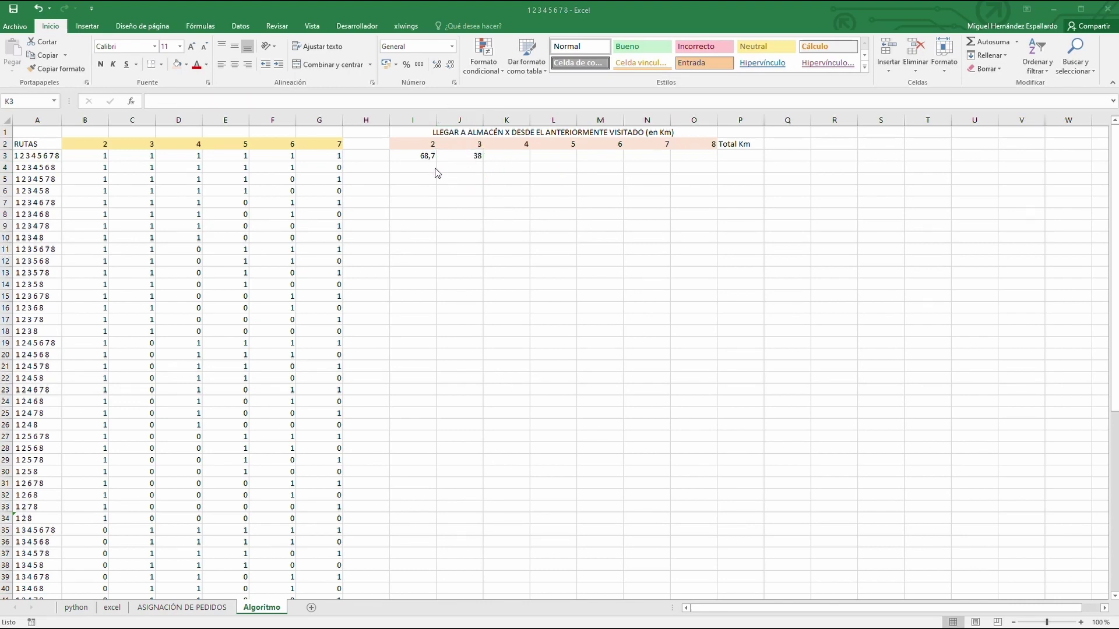
{"action": "left_click", "coordinate": [506, 154]}
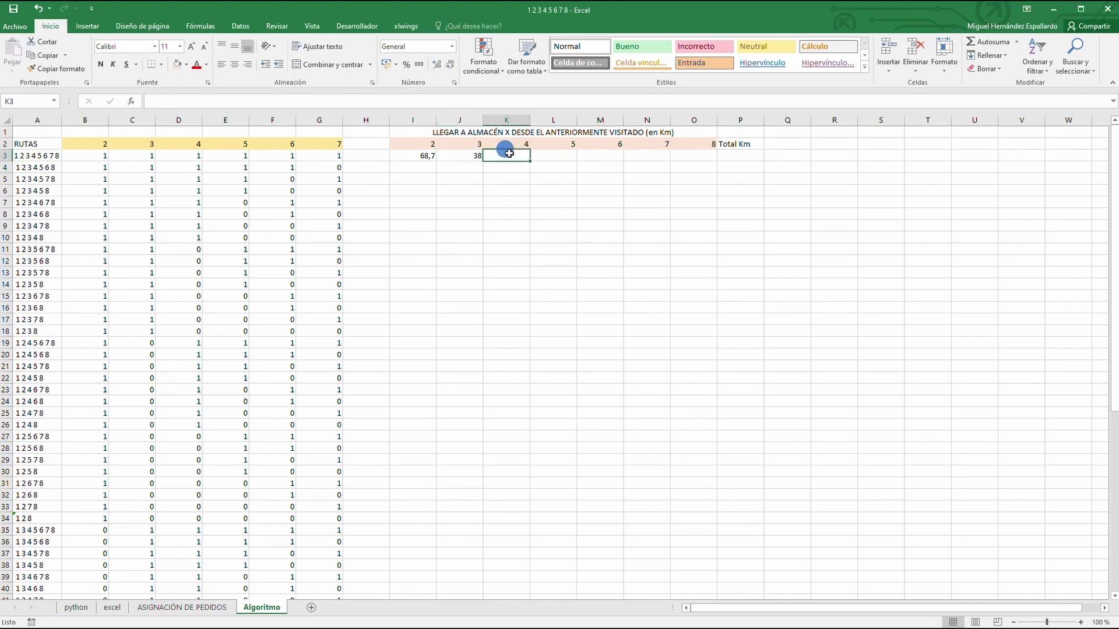
{"action": "left_click", "coordinate": [165, 100]}
{"action": "type", "text": "=si("}
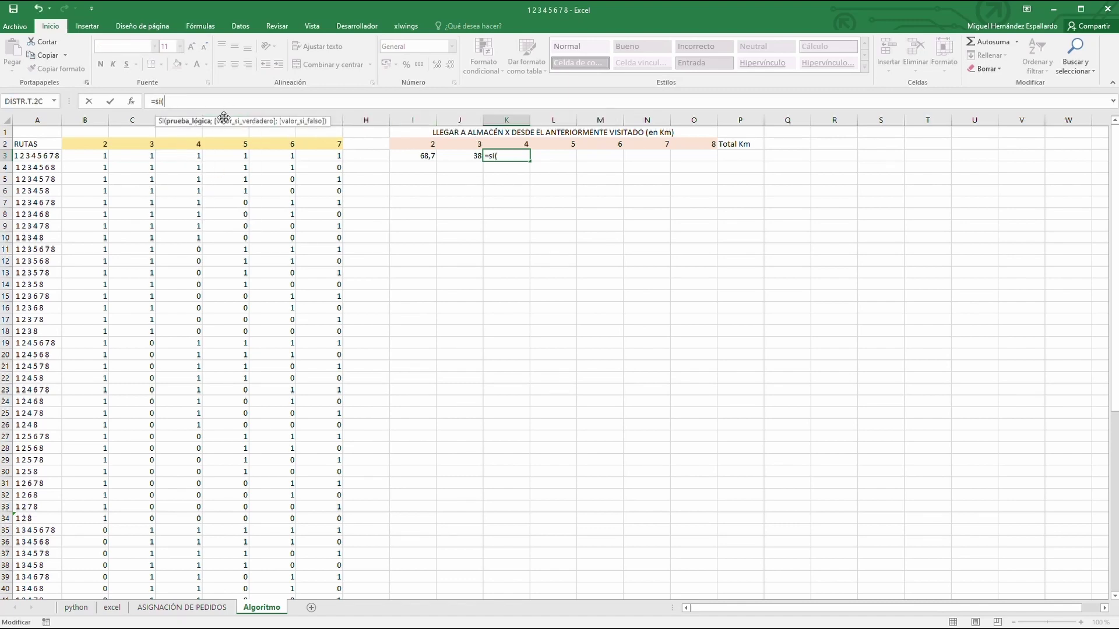
{"action": "left_click_drag", "start_coordinate": [298, 120], "coordinate": [359, 65]}
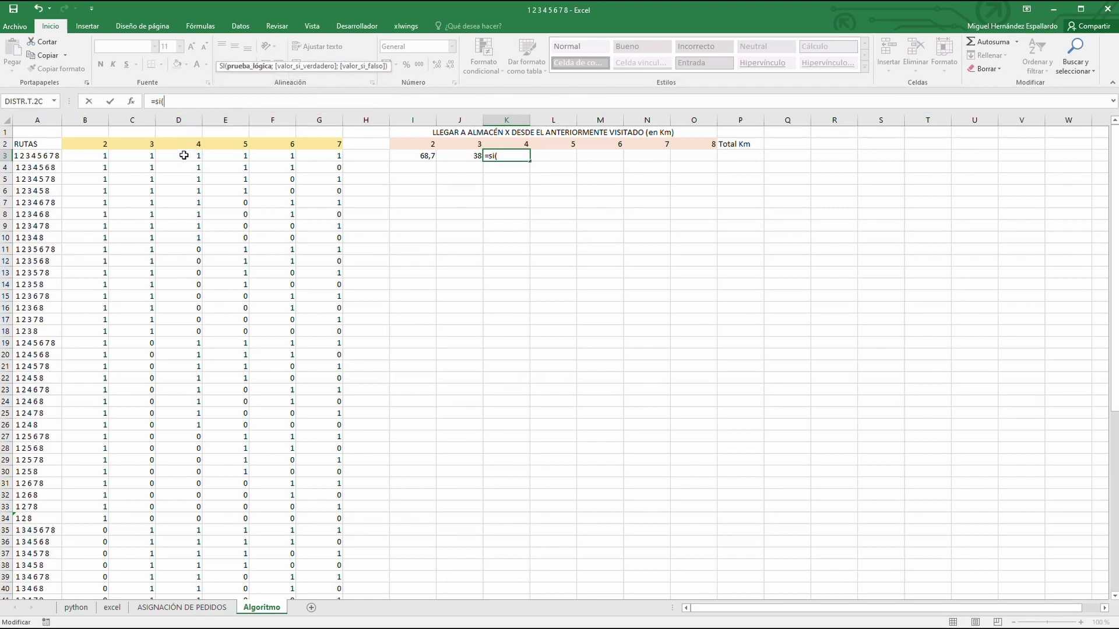
{"action": "type", "text": "d"}
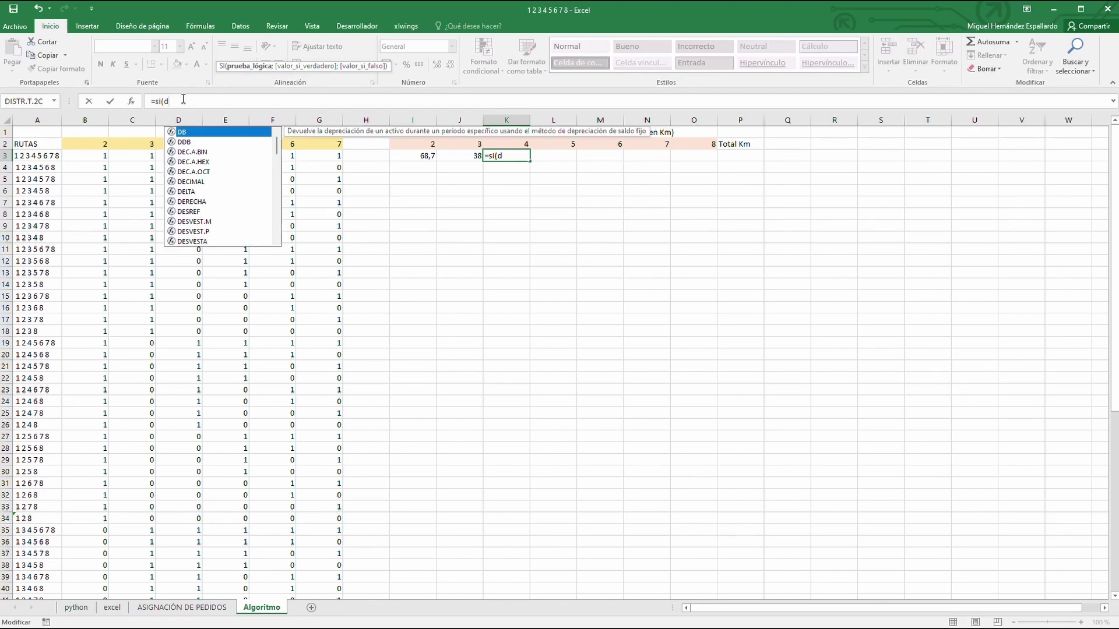
{"action": "type", "text": "3"}
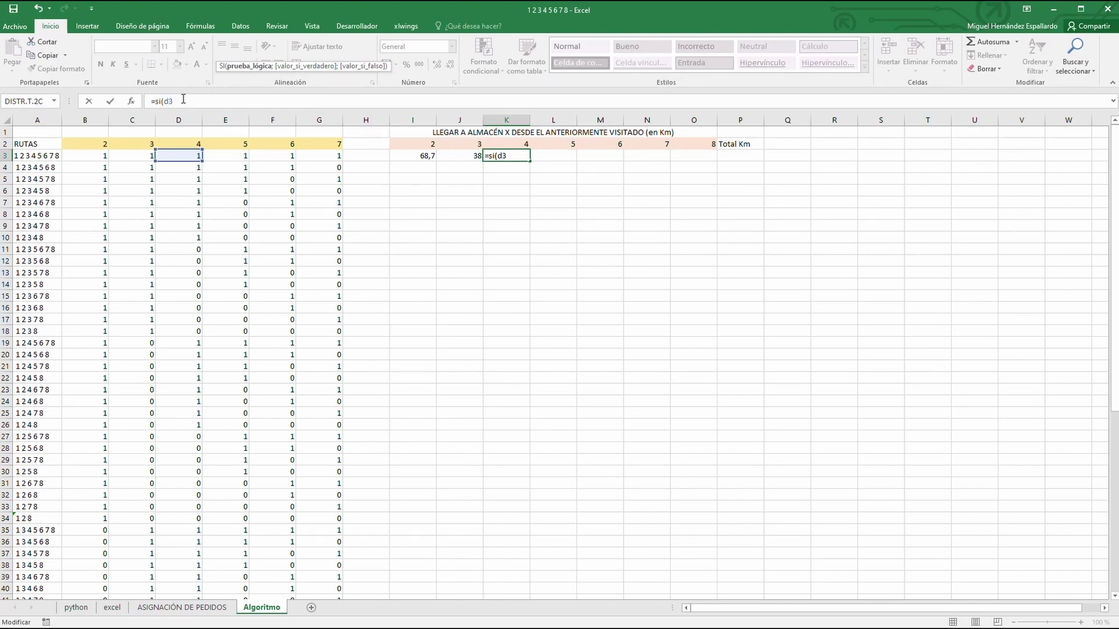
{"action": "type", "text": "=1;"}
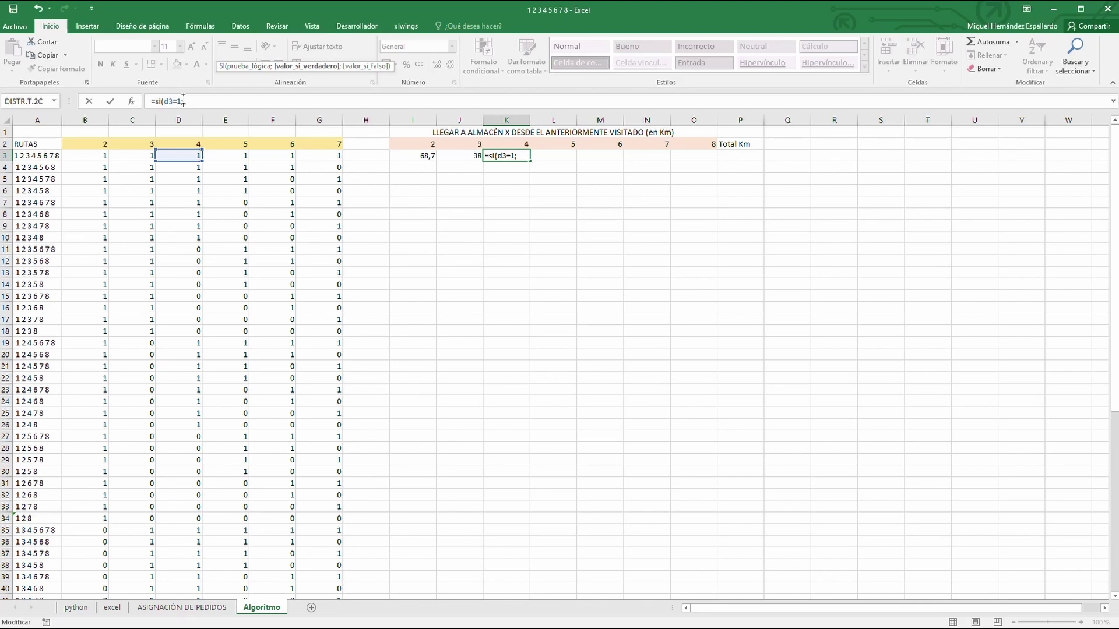
{"action": "type", "text": "si("}
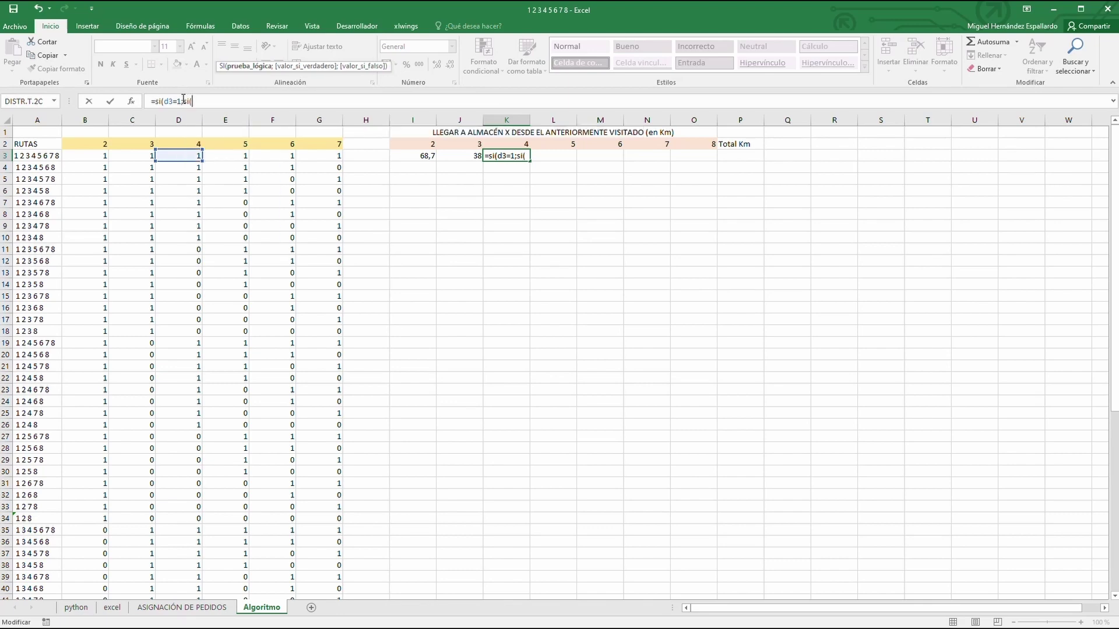
{"action": "type", "text": "c3=1"}
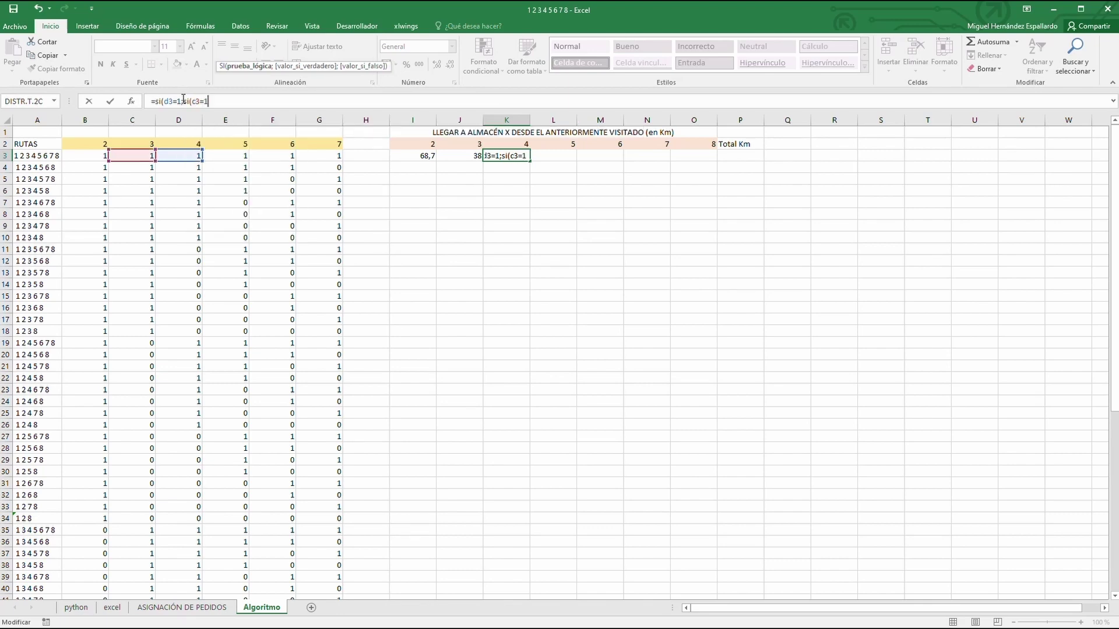
{"action": "type", "text": ";"}
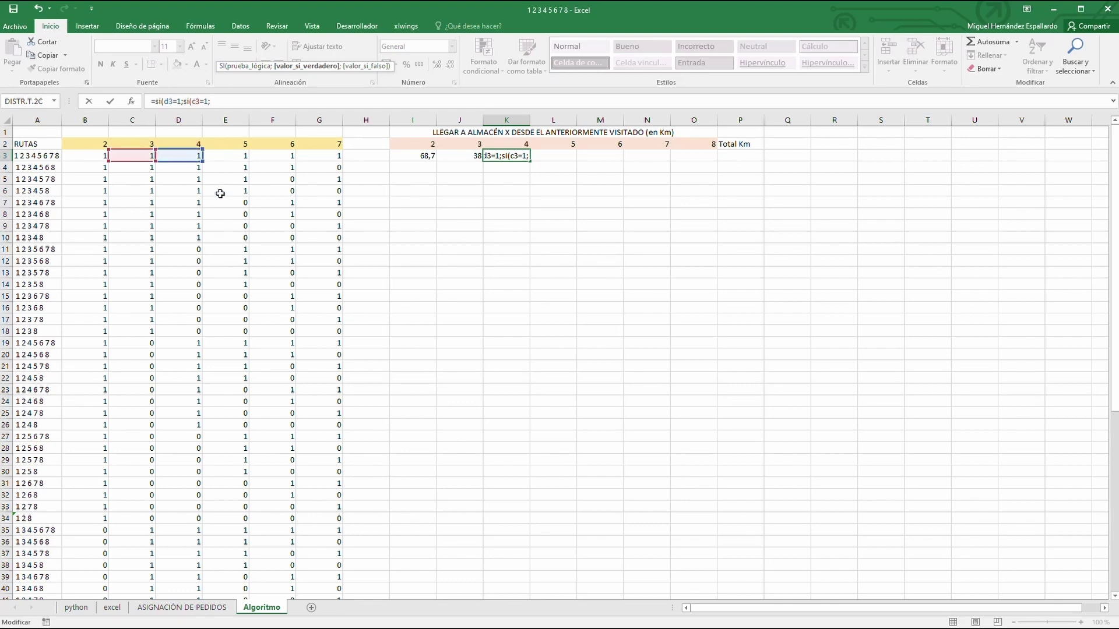
Add the Km from 3 to 4, 'ASIGNACIÓN DE PEDIDOS'!$S$18, as the true value of the C3=1 test
{"action": "left_click", "coordinate": [197, 608]}
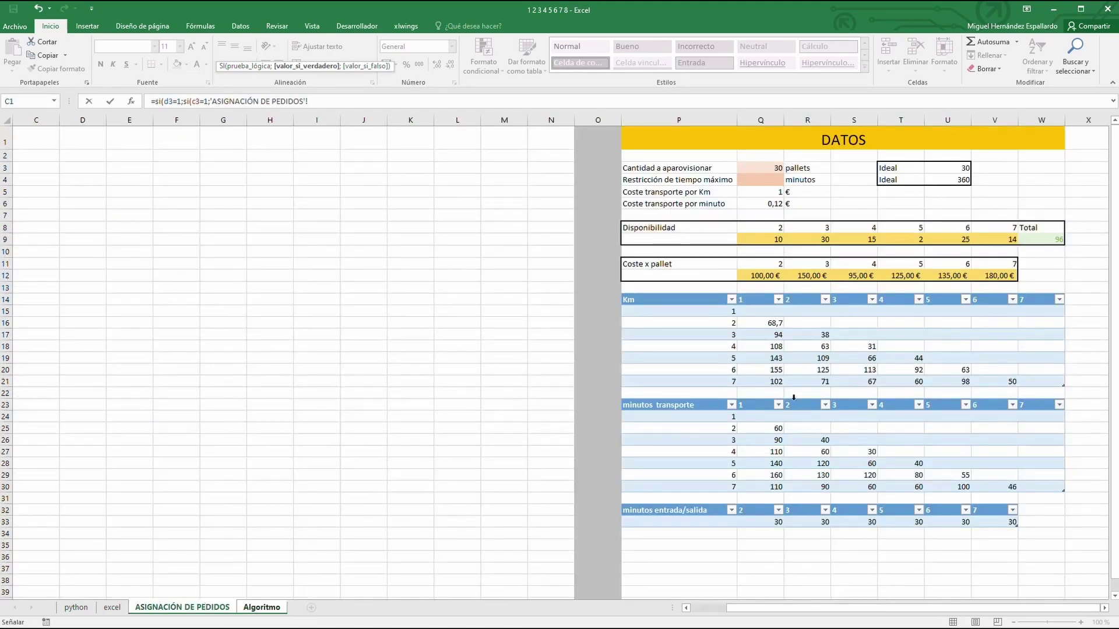
{"action": "left_click", "coordinate": [854, 346]}
{"action": "key", "text": "F4"}
{"action": "type", "text": ";"}
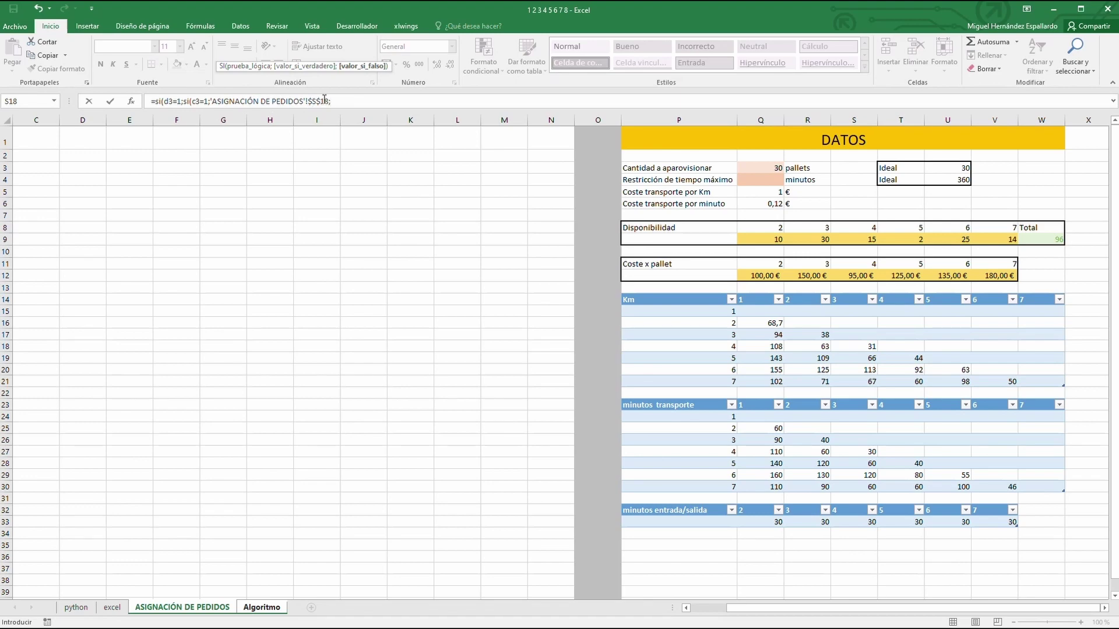
Nest a third SI in the K3 formula testing B3=1, with 'ASIGNACIÓN DE PEDIDOS'!$R$18 as its true value
{"action": "left_click", "coordinate": [207, 103]}
{"action": "type", "text": "si"}
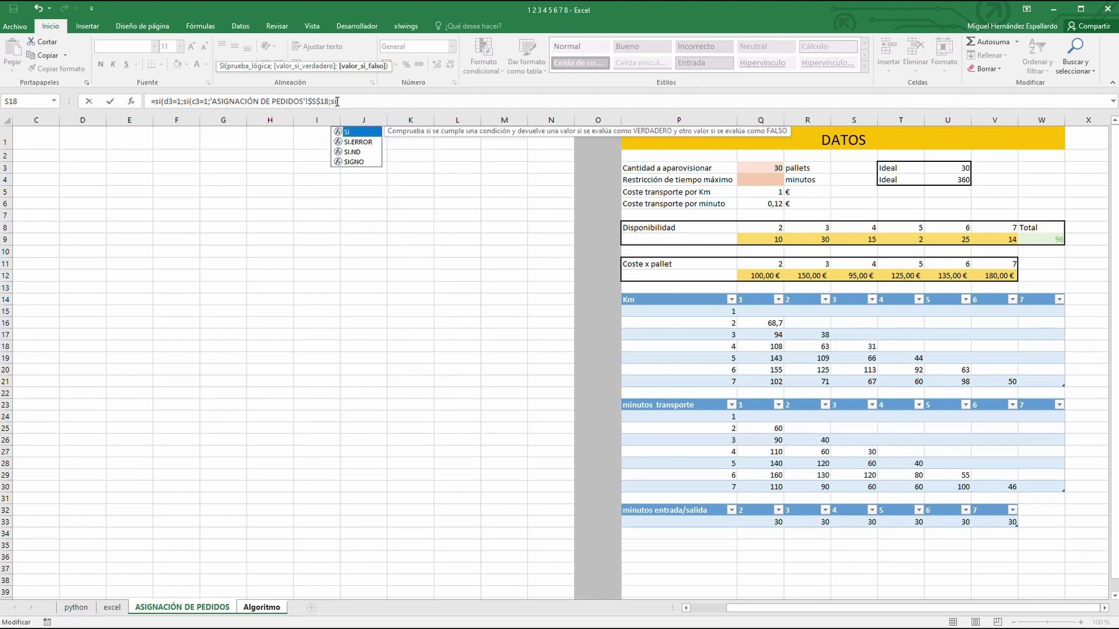
{"action": "type", "text": "(b3"}
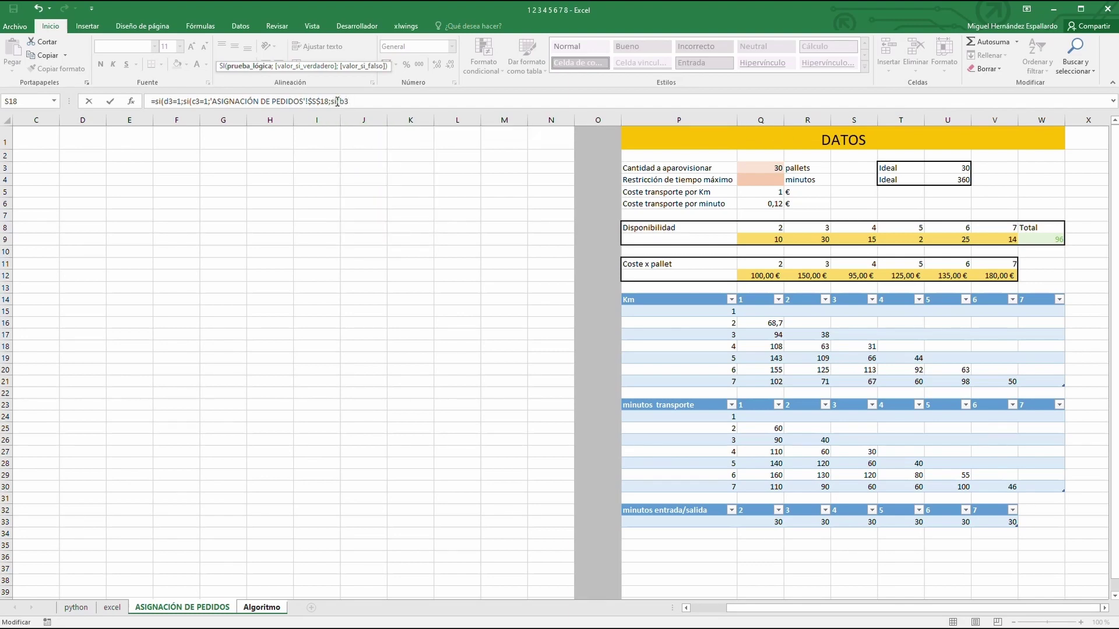
{"action": "type", "text": "=1;"}
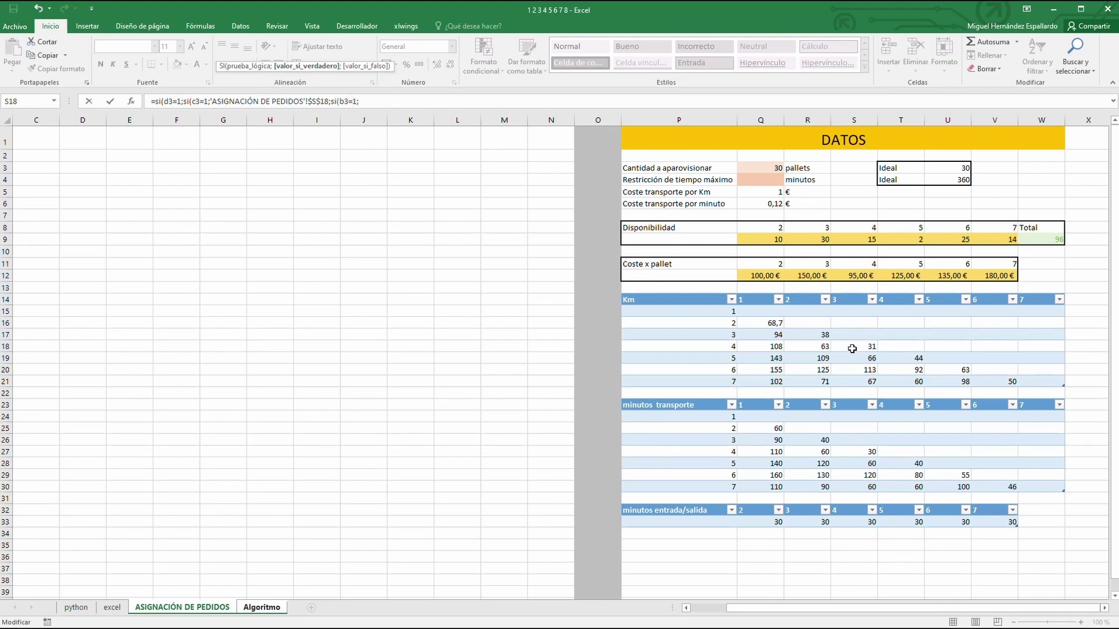
{"action": "left_click", "coordinate": [817, 347]}
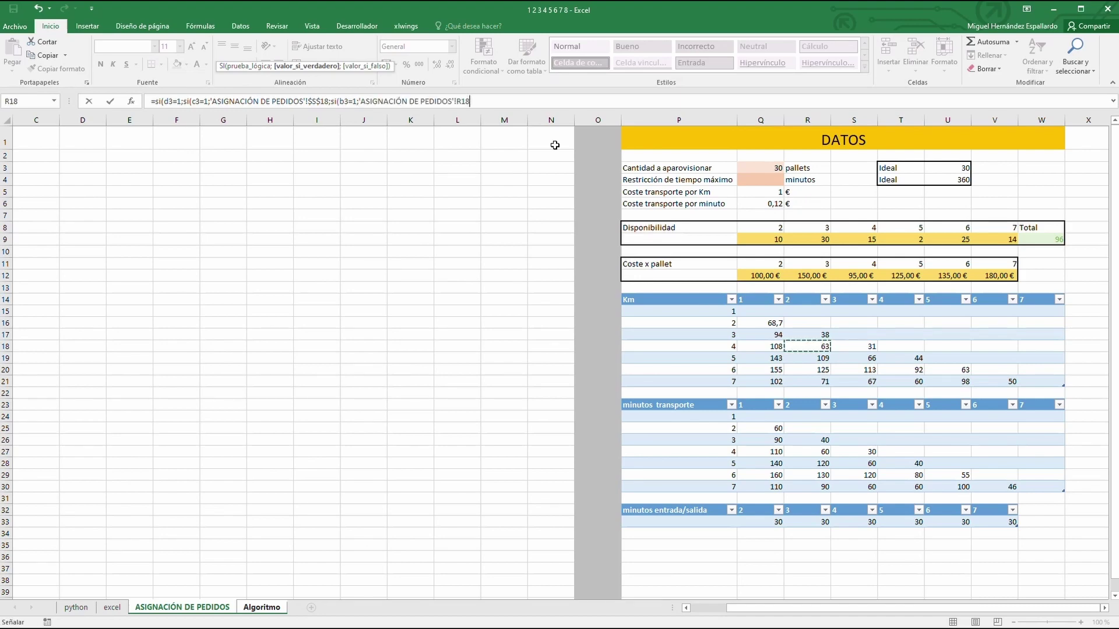
{"action": "key", "text": "F4"}
{"action": "type", "text": ";"}
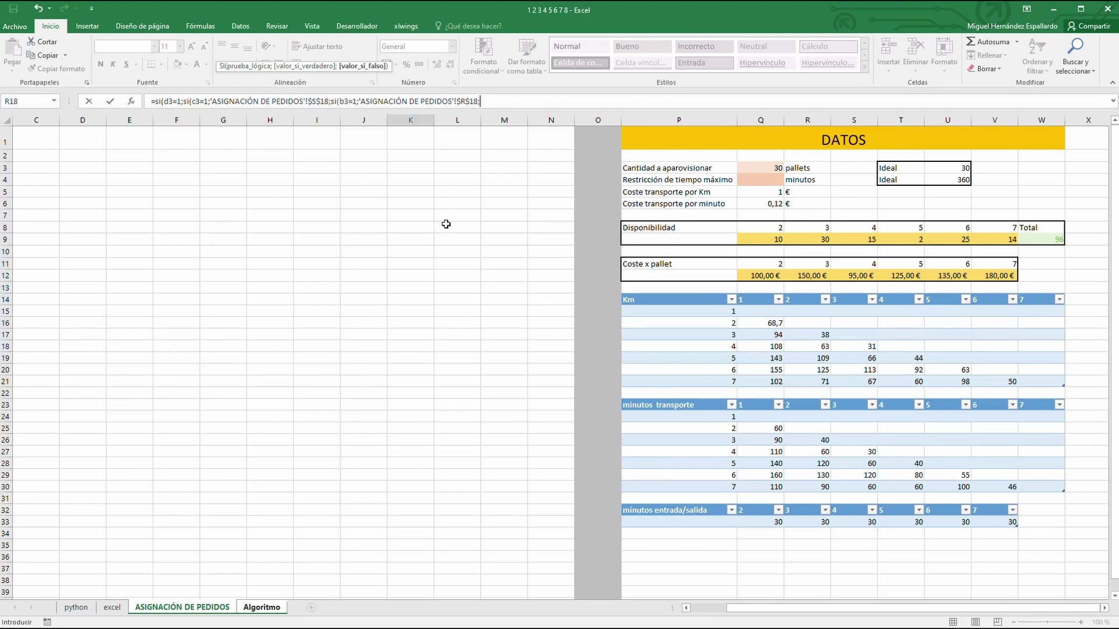
Complete the K3 formula with 'ASIGNACIÓN DE PEDIDOS'!$Q$18 as the innermost false value and 0 as the outermost one
{"action": "left_click", "coordinate": [761, 346]}
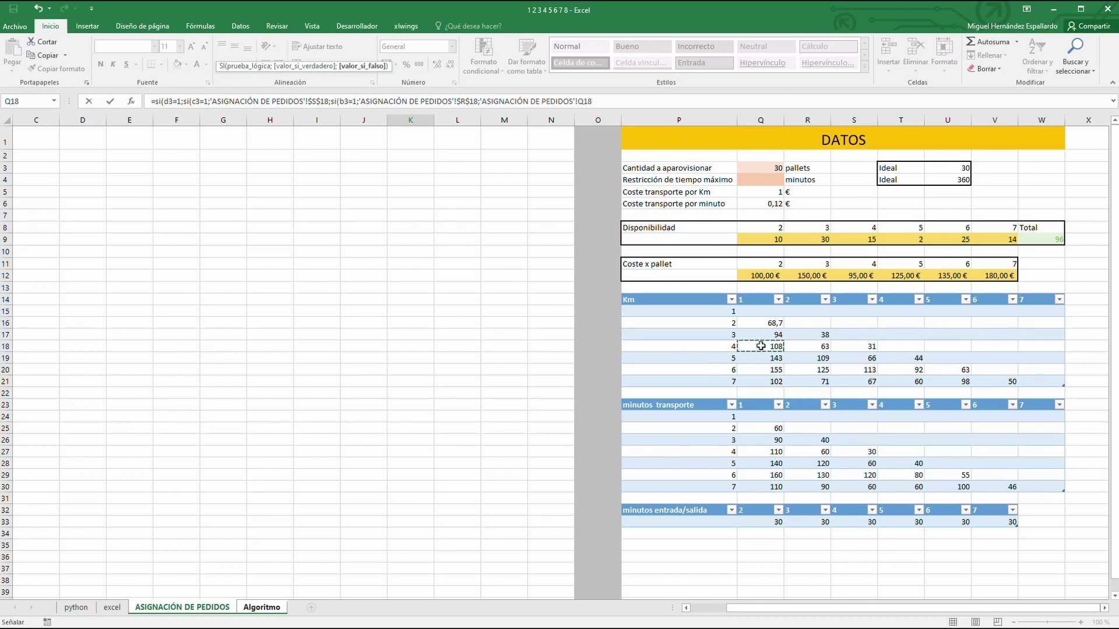
{"action": "key", "text": "F4"}
{"action": "type", "text": ")"}
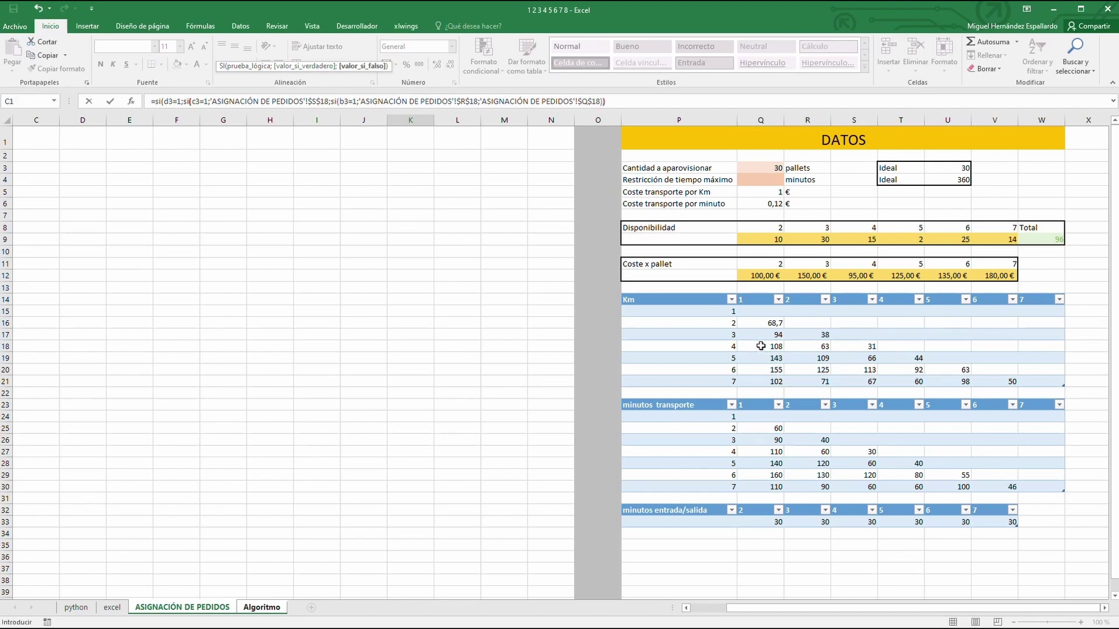
{"action": "type", "text": ");0)"}
{"action": "key", "text": "Return"}
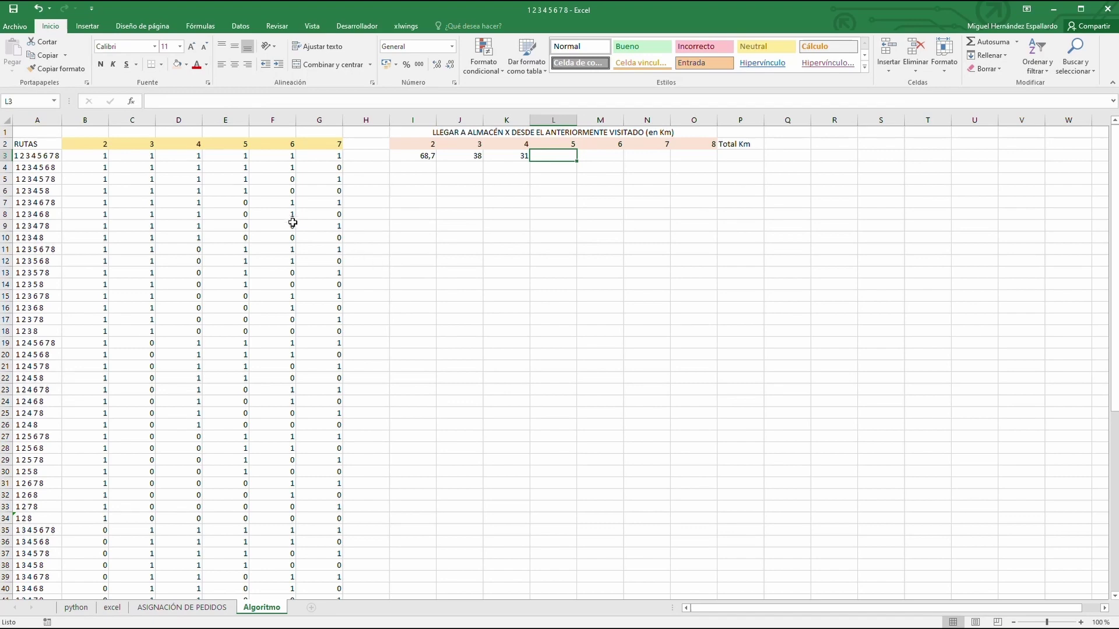
Start a SI formula in L3 of the Algoritmo sheet that tests whether E3=1
{"action": "left_click", "coordinate": [153, 101]}
{"action": "type", "text": "="}
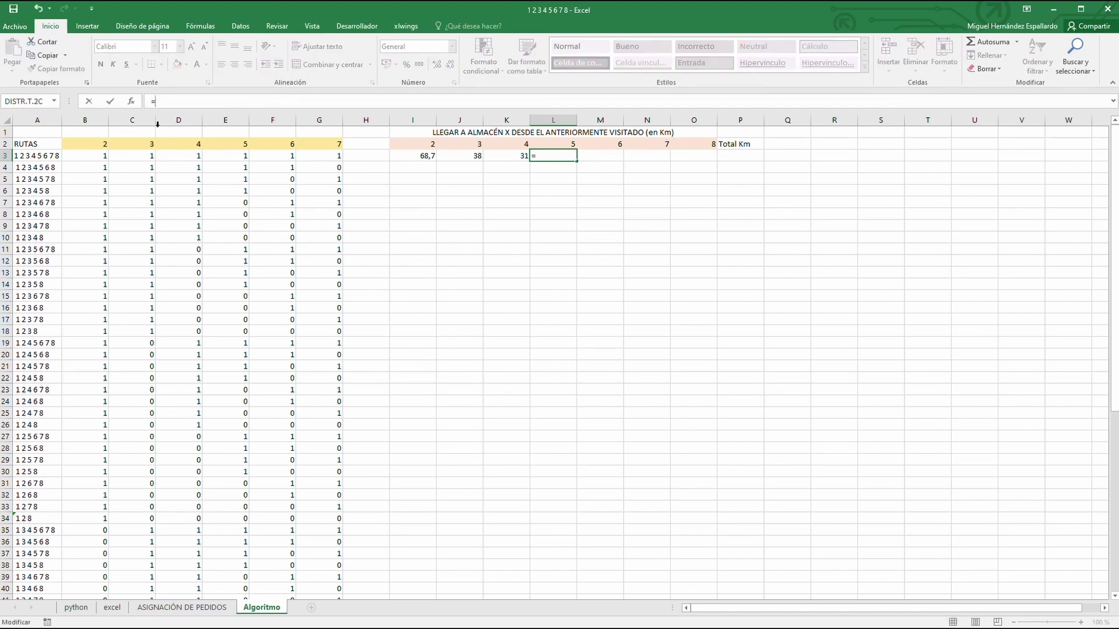
{"action": "left_click", "coordinate": [232, 157]}
{"action": "key", "text": "Left"}
{"action": "key", "text": "Left"}
{"action": "type", "text": "si("}
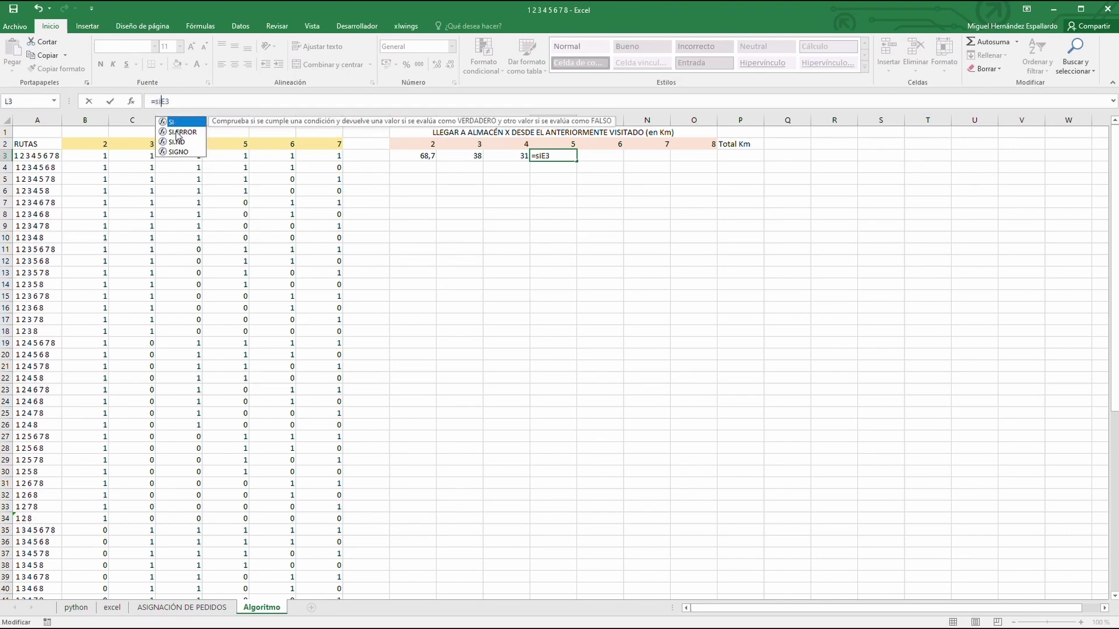
{"action": "left_click", "coordinate": [186, 102]}
{"action": "type", "text": "=1"}
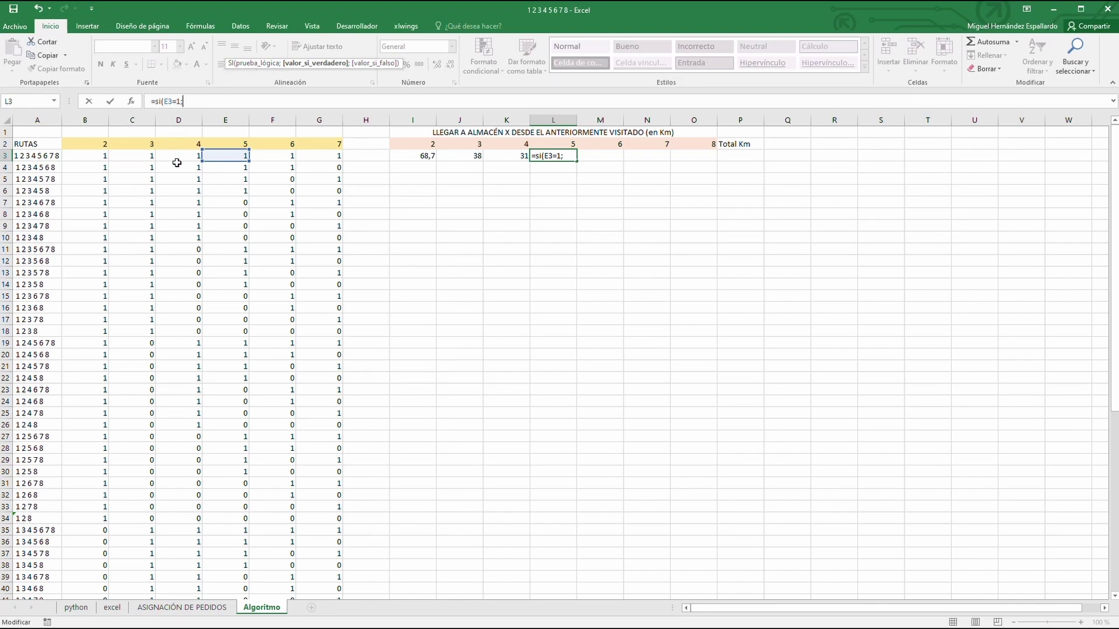
Nest a second SI in the L3 formula testing D3=1, with 'ASIGNACIÓN DE PEDIDOS'!$T$19 as its true value
{"action": "type", "text": "si("}
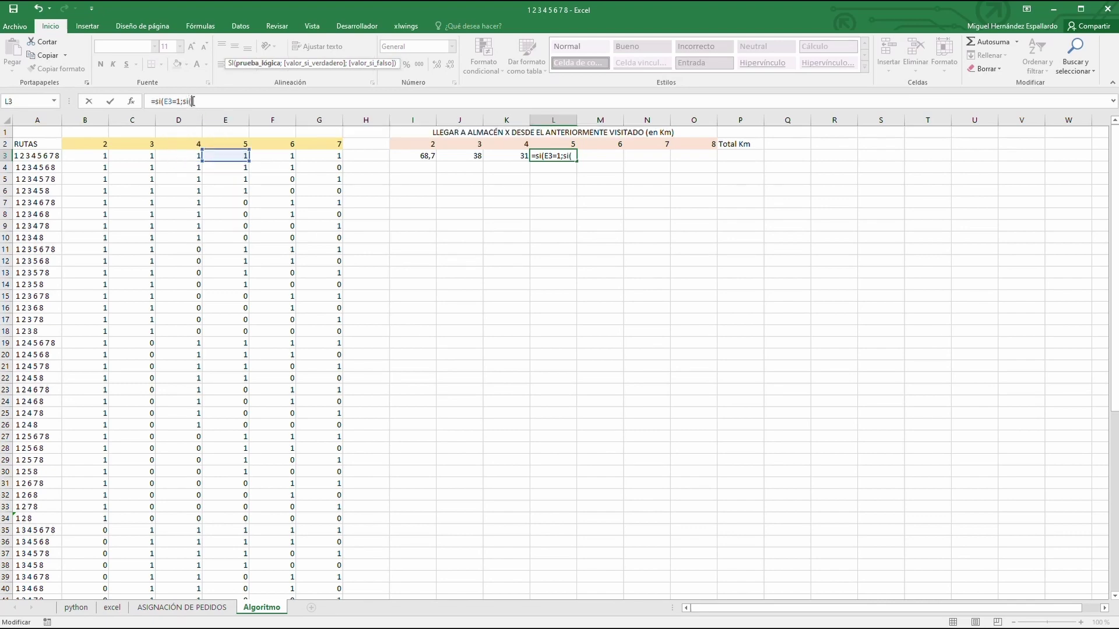
{"action": "type", "text": "d3=1;"}
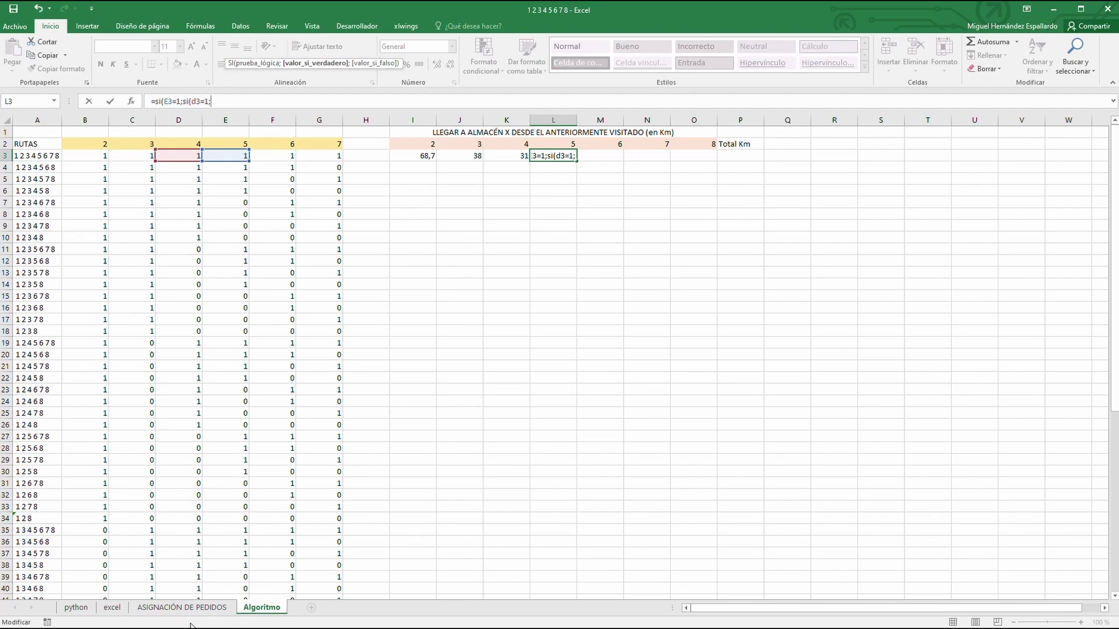
{"action": "left_click", "coordinate": [182, 607]}
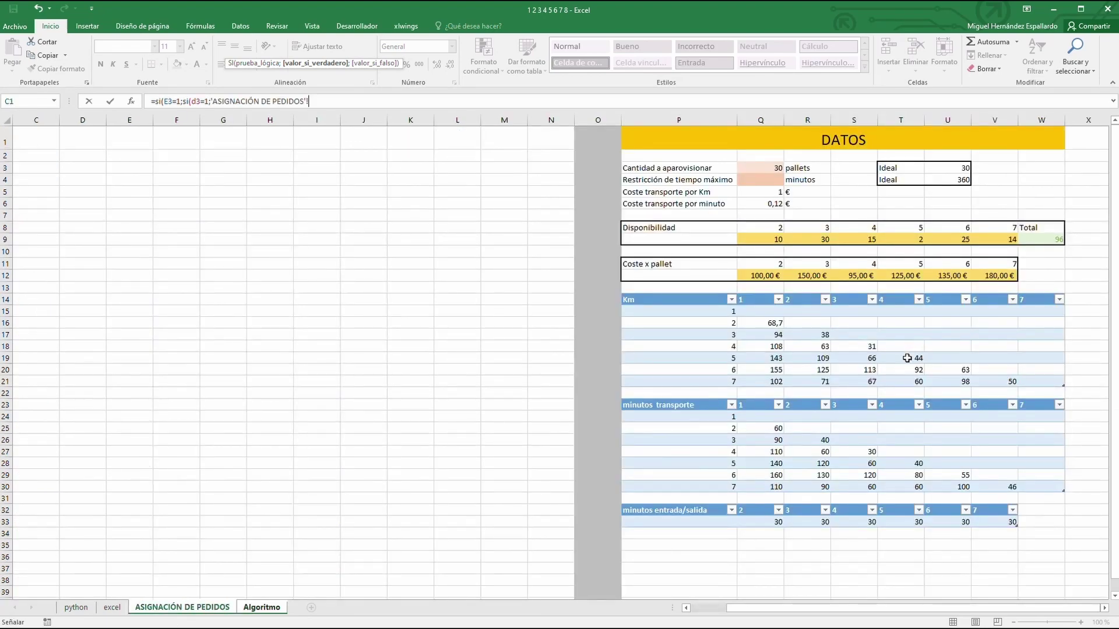
{"action": "left_click", "coordinate": [908, 358]}
{"action": "key", "text": "F4"}
{"action": "left_click", "coordinate": [337, 101]}
Nest a third SI in the L3 formula testing C3=1, with 'ASIGNACIÓN DE PEDIDOS'!$S$19 as its true value
{"action": "type", "text": ";si("}
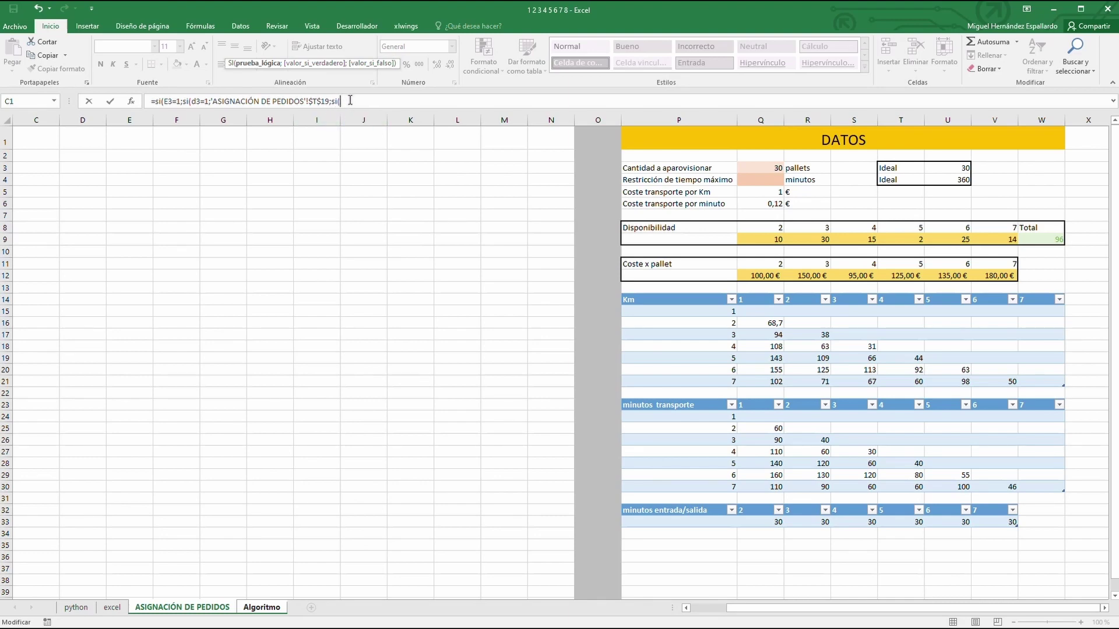
{"action": "type", "text": "c3=1;"}
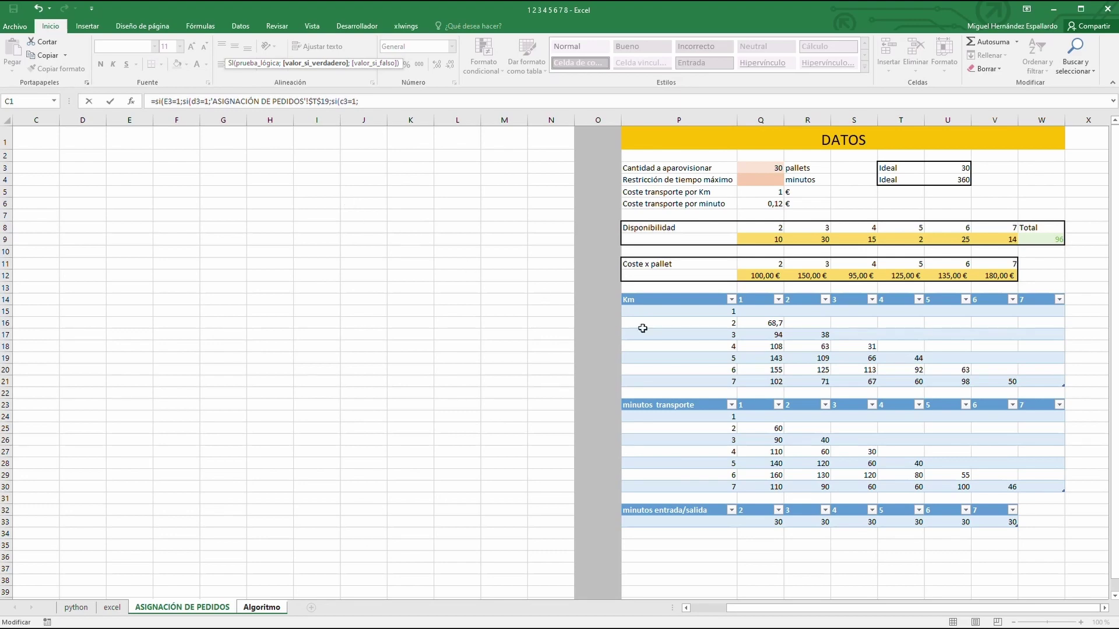
{"action": "left_click", "coordinate": [867, 357]}
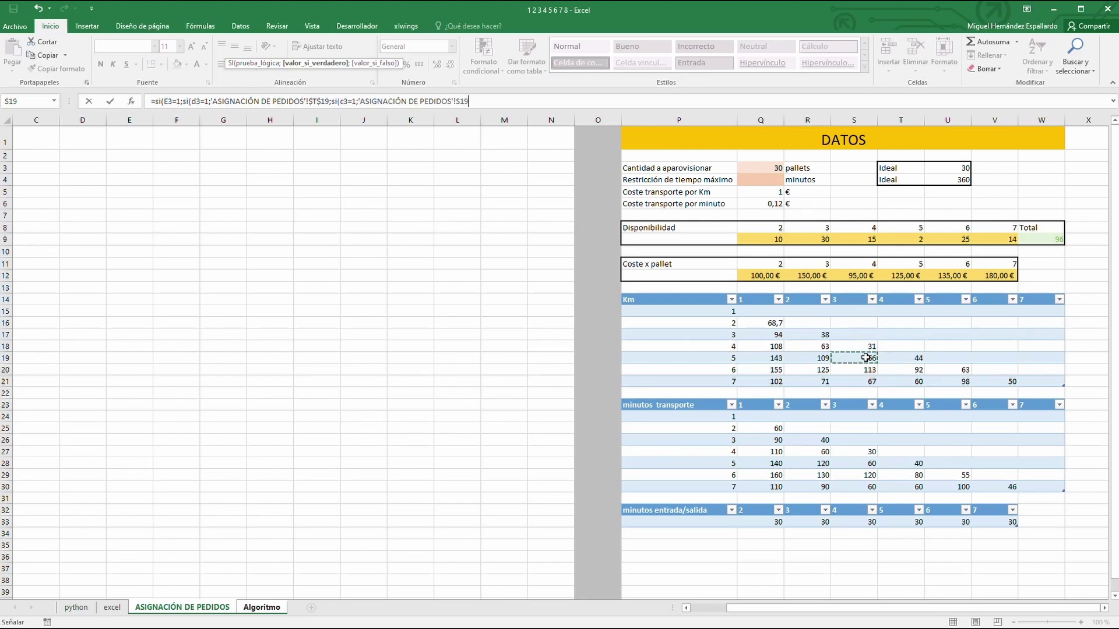
{"action": "key", "text": "F4"}
{"action": "type", "text": ";"}
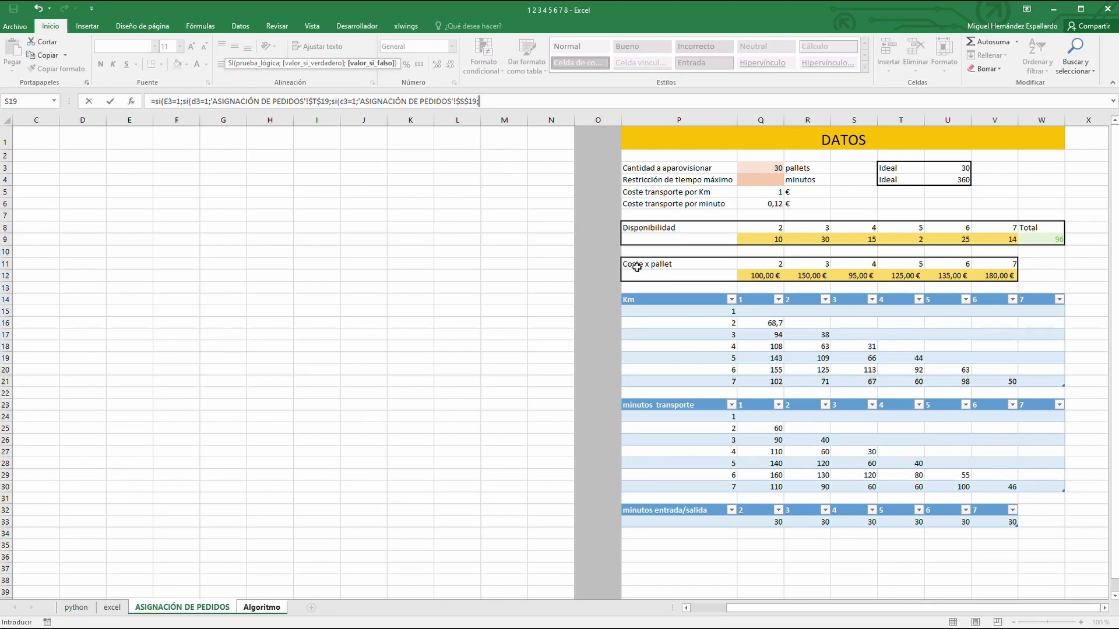
Nest a fourth SI in the L3 formula testing B3=1, with 'ASIGNACIÓN DE PEDIDOS'!$R$19 as its true value
{"action": "type", "text": "si"}
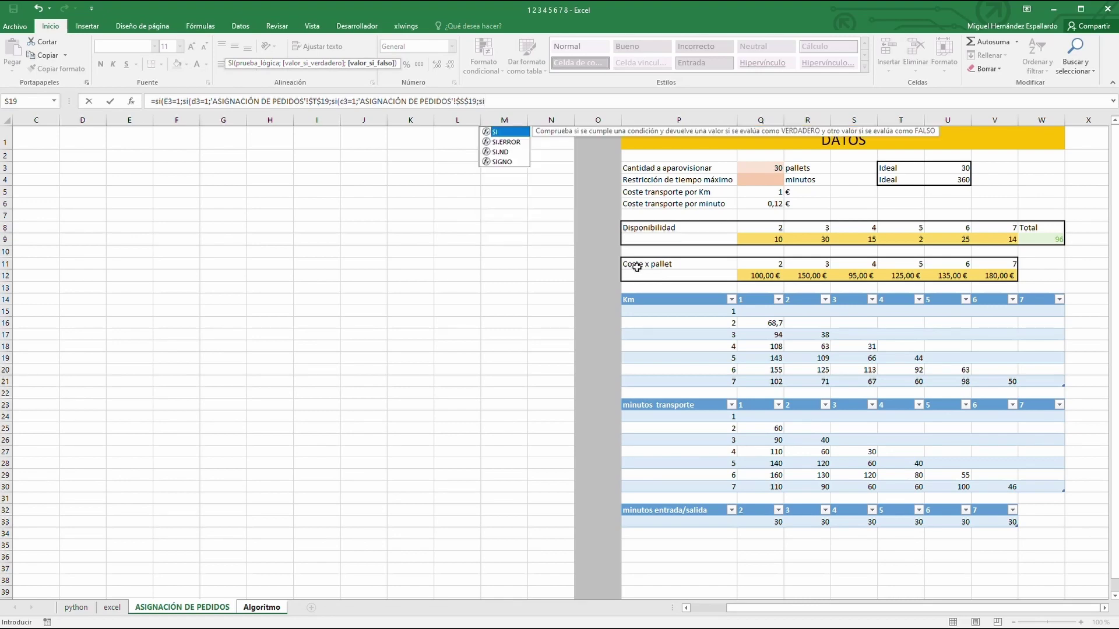
{"action": "type", "text": "(b3"}
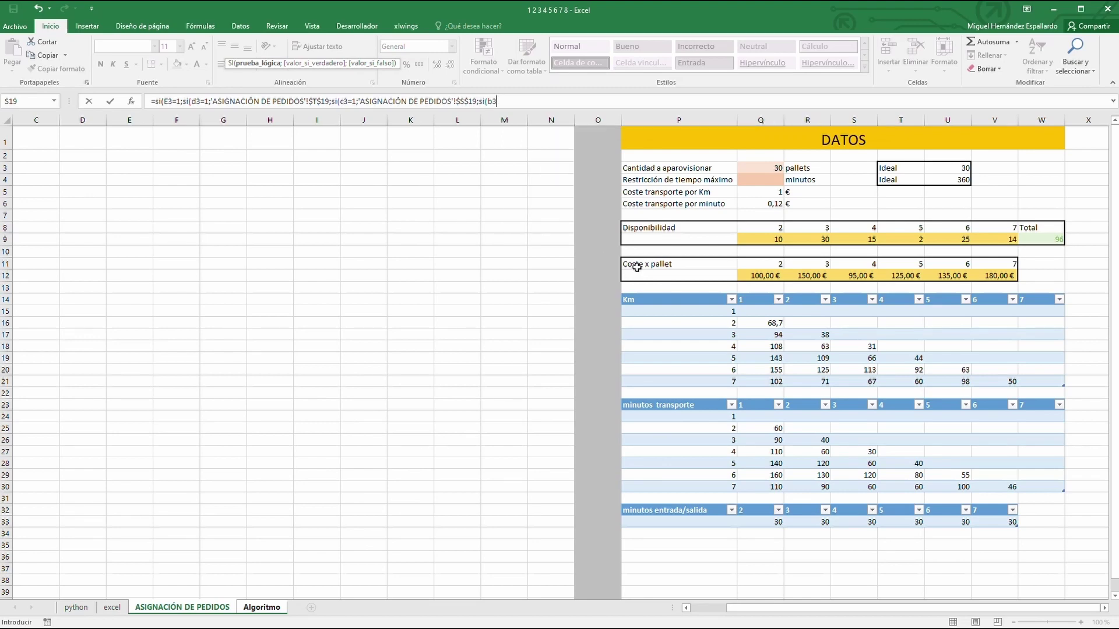
{"action": "type", "text": "=1;"}
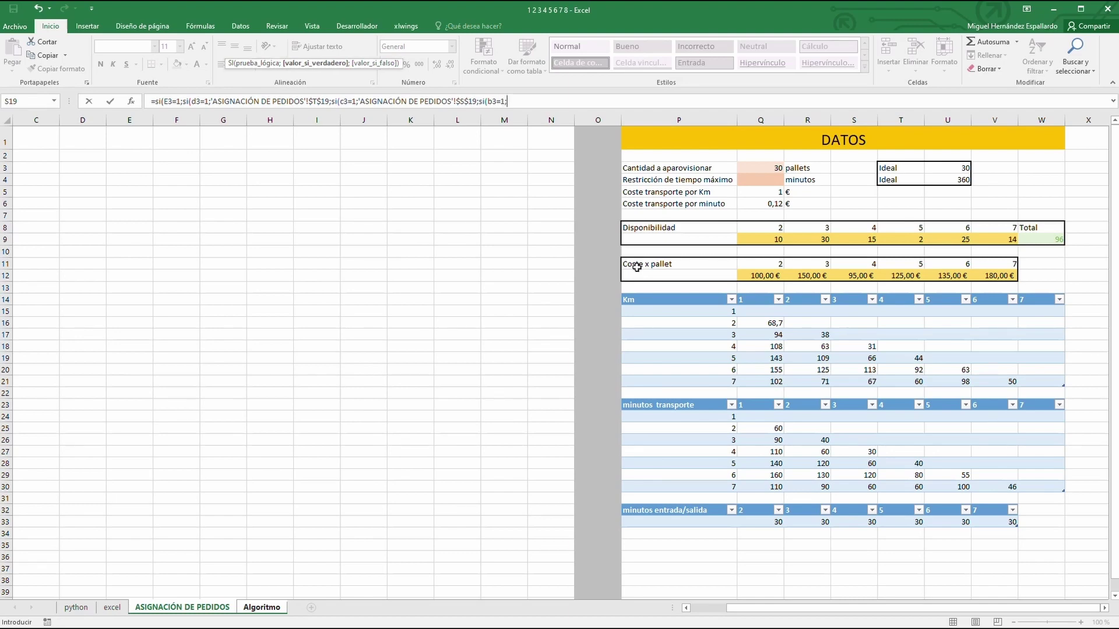
{"action": "left_click", "coordinate": [817, 358]}
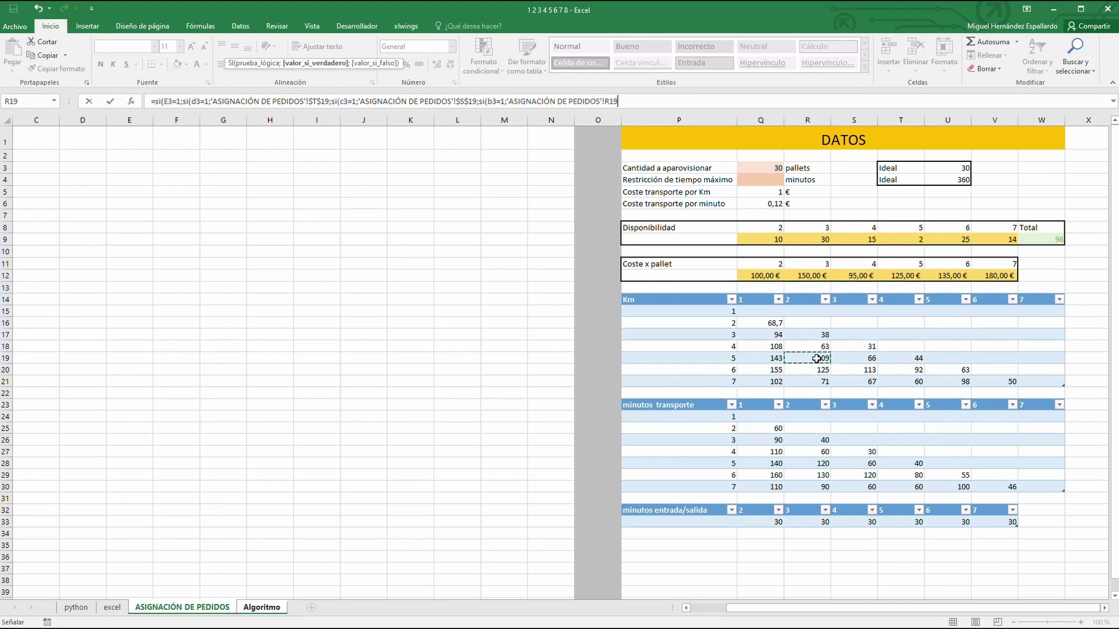
{"action": "key", "text": "F4"}
{"action": "type", "text": ";"}
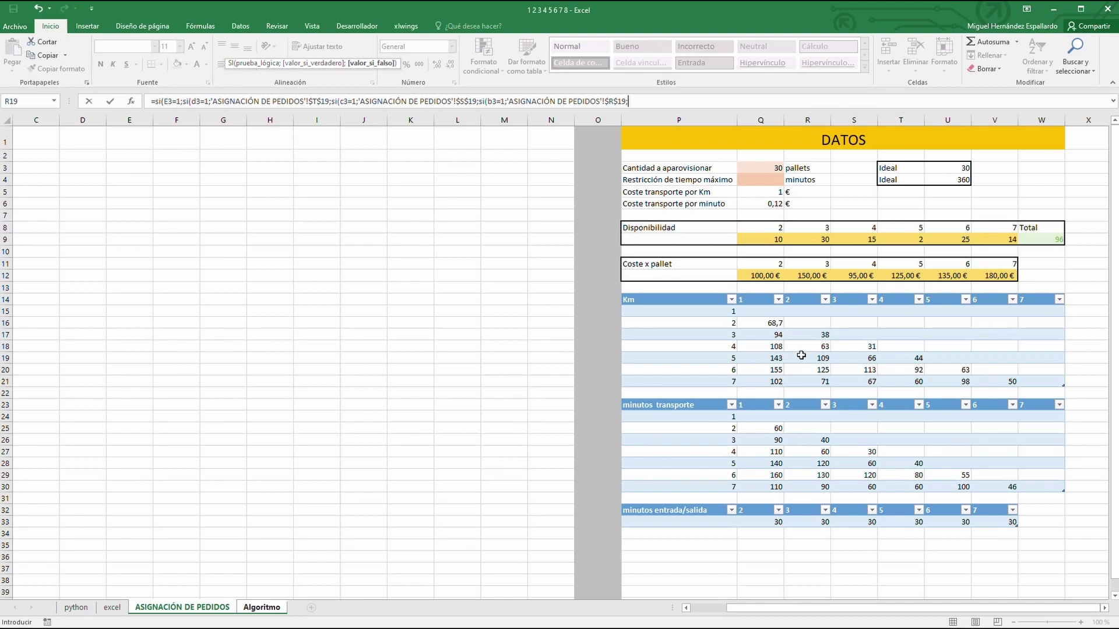
Complete the L3 formula with 'ASIGNACIÓN DE PEDIDOS'!$Q$19 as the innermost false value and 0 as the outermost one
{"action": "left_click", "coordinate": [754, 362]}
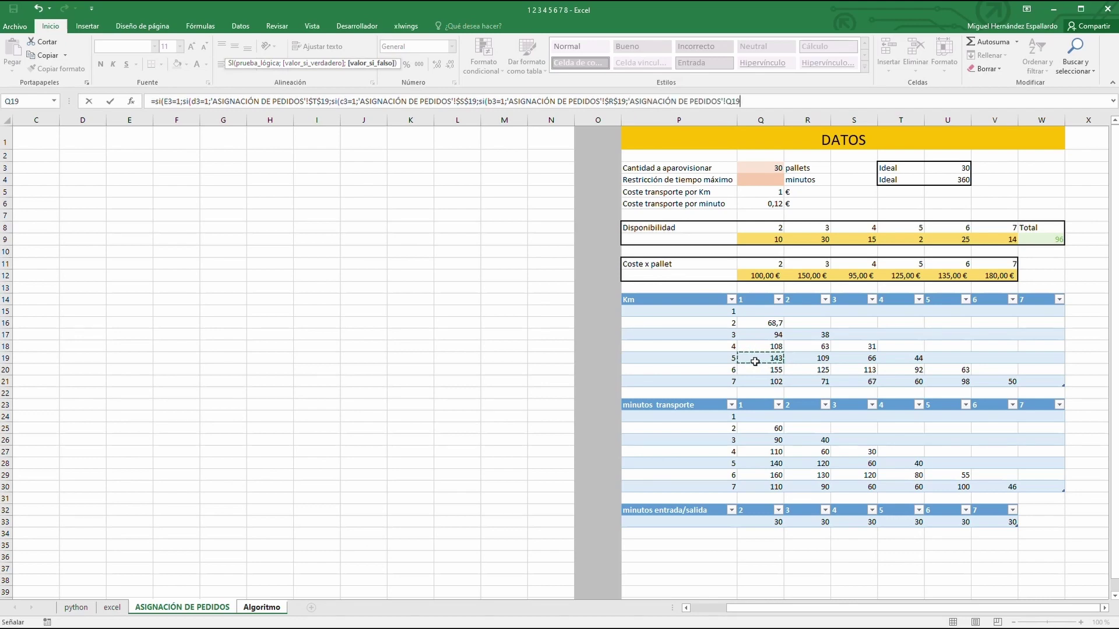
{"action": "key", "text": "F4"}
{"action": "type", "text": ")))"}
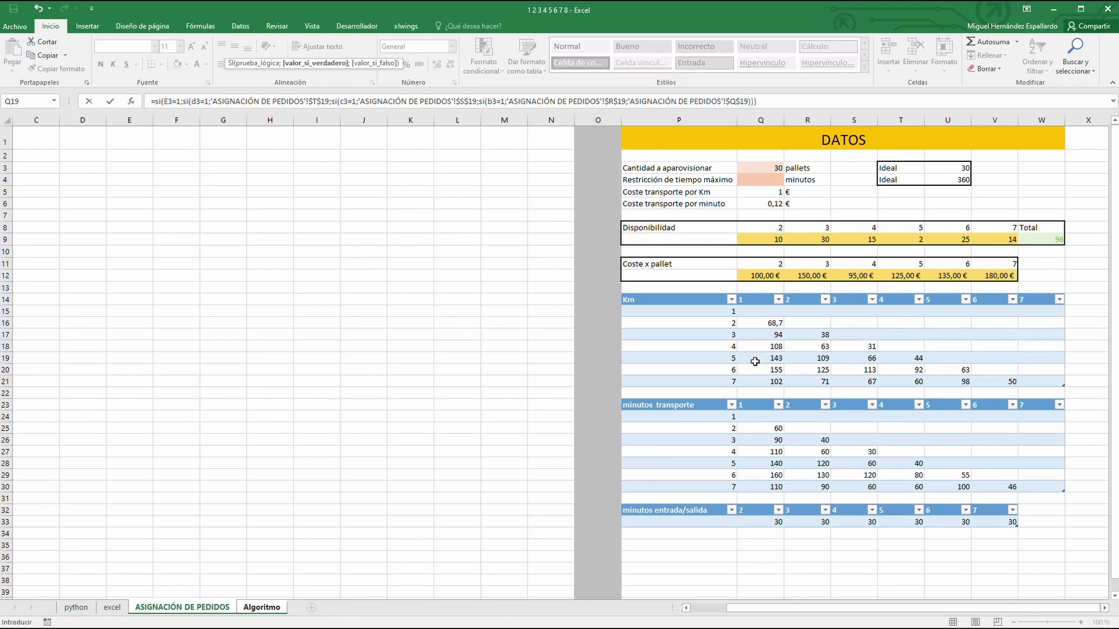
{"action": "type", "text": ";"}
{"action": "left_click_drag", "start_coordinate": [165, 104], "coordinate": [181, 103]}
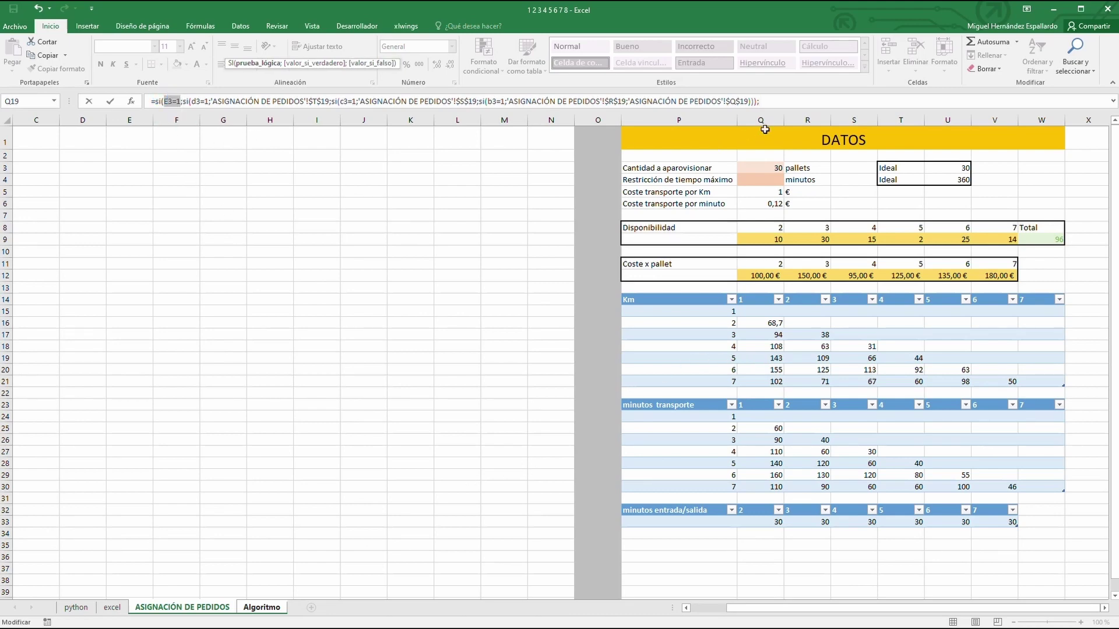
{"action": "left_click", "coordinate": [772, 100]}
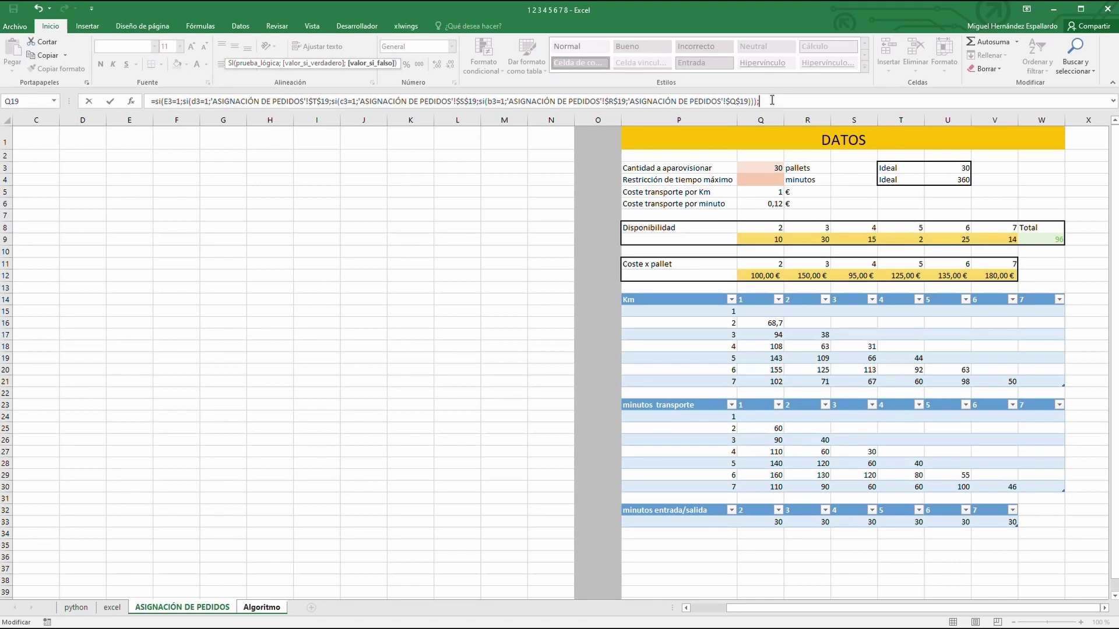
{"action": "type", "text": "0)"}
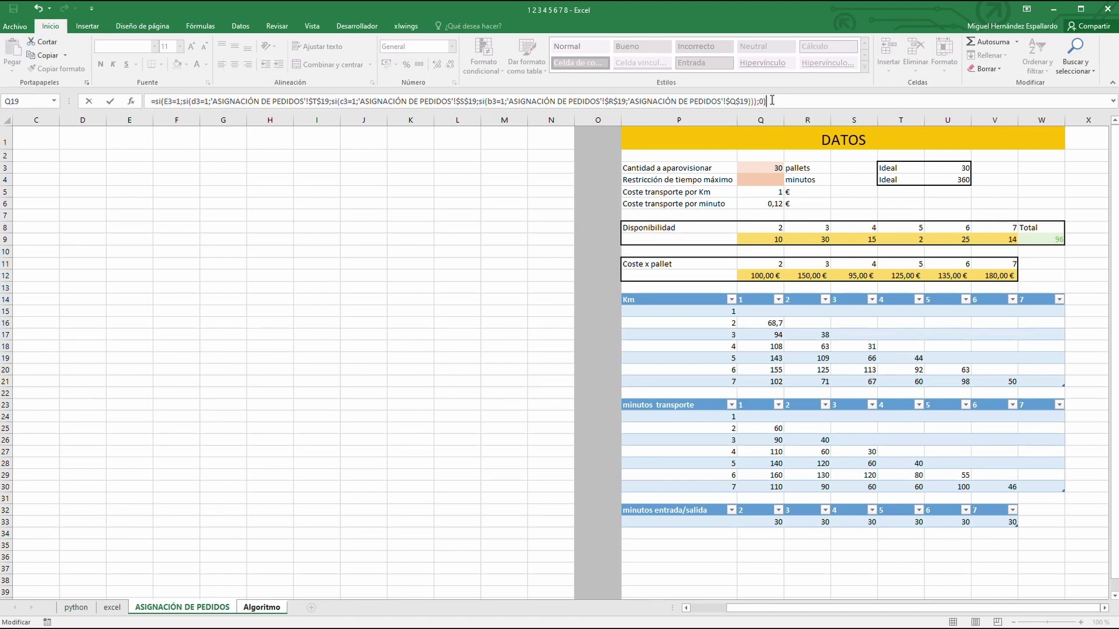
{"action": "key", "text": "Return"}
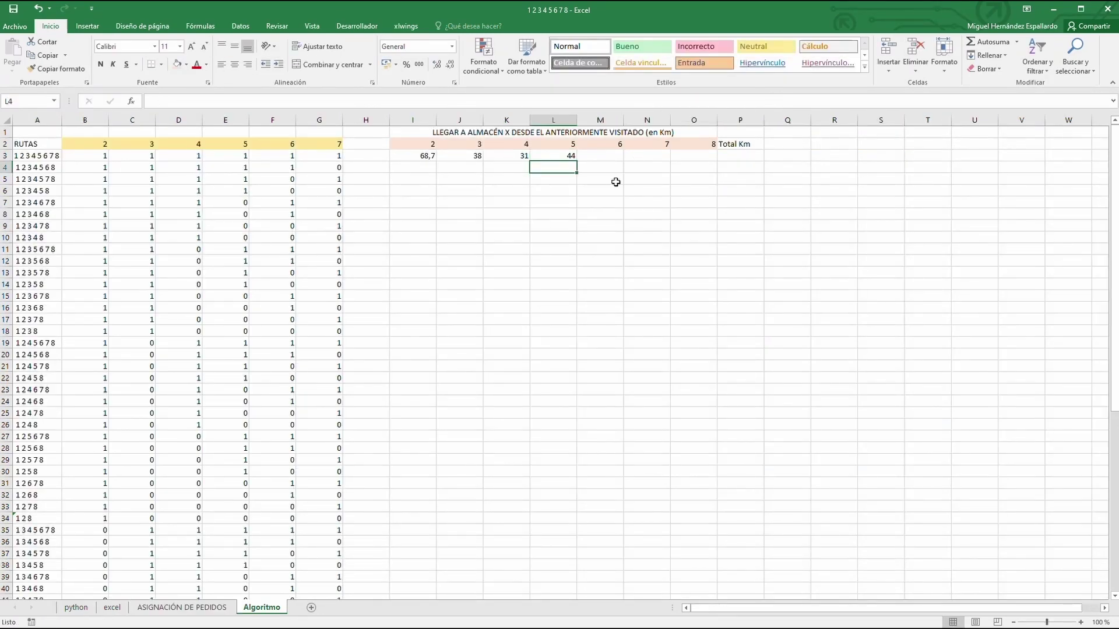
Review the formulas in L3 and K3, and start a SI formula in M3 that tests whether F3=1
{"action": "left_click", "coordinate": [558, 154]}
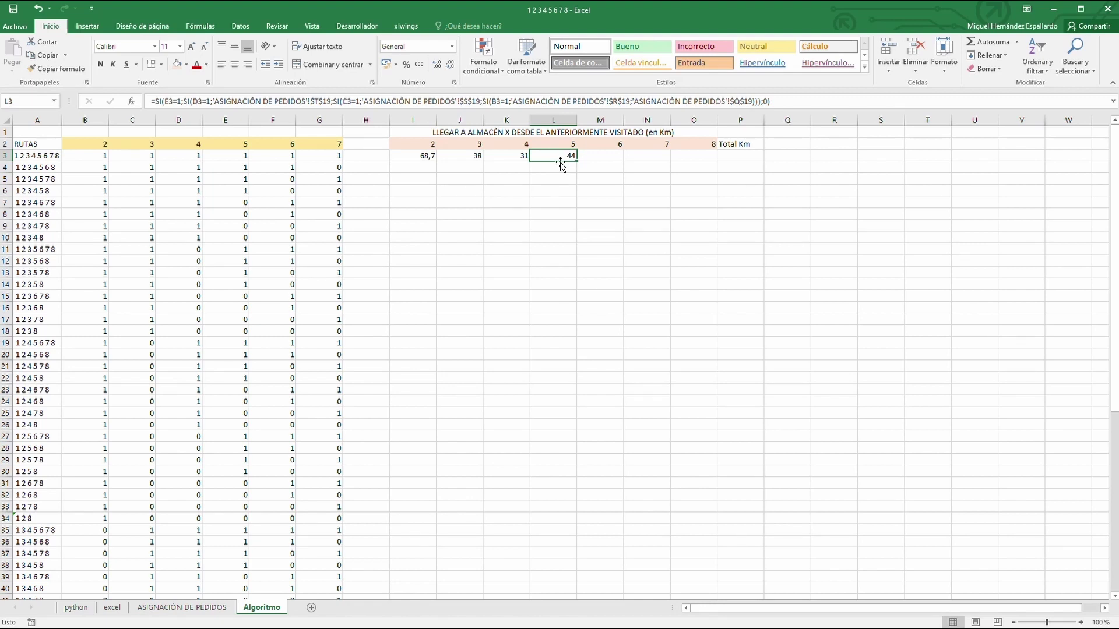
{"action": "left_click", "coordinate": [512, 157]}
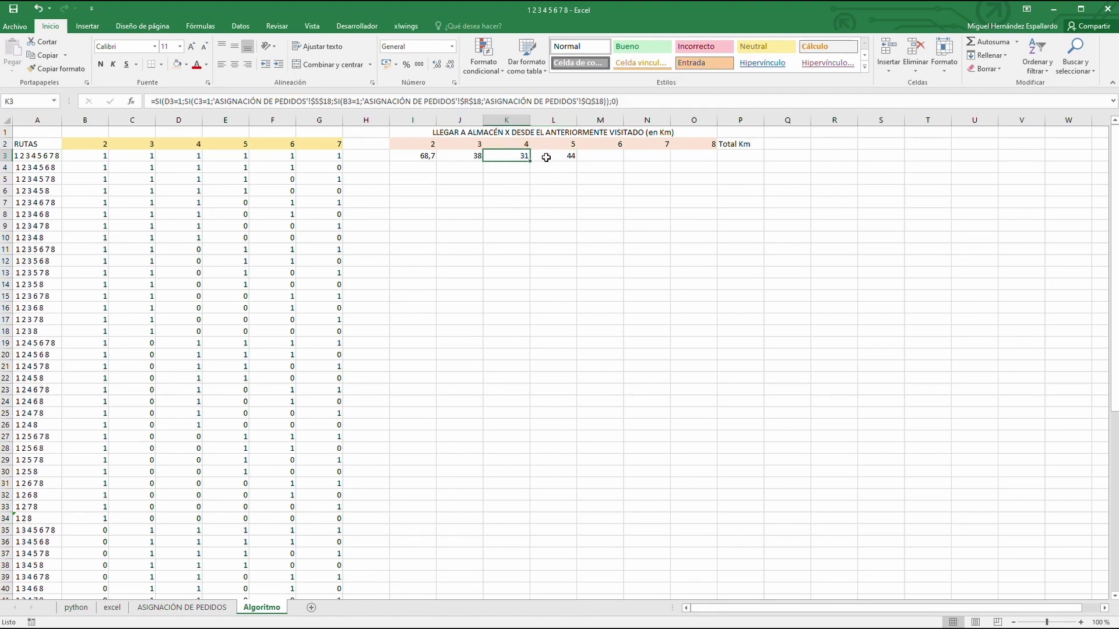
{"action": "left_click", "coordinate": [544, 156]}
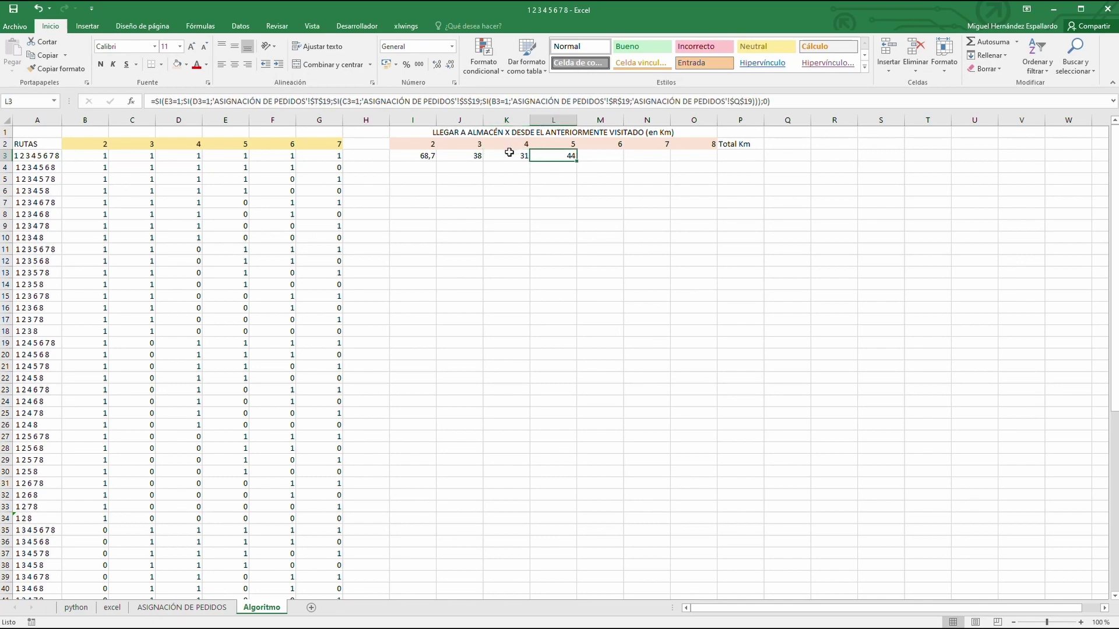
{"action": "key", "text": "Right"}
{"action": "left_click", "coordinate": [298, 99]}
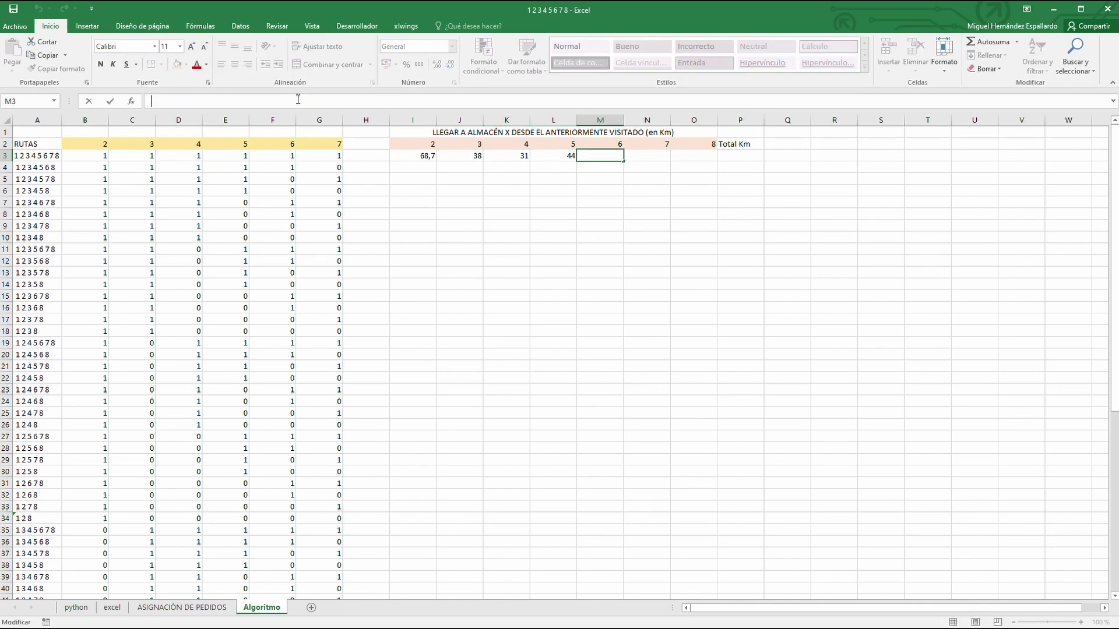
{"action": "type", "text": "=si"}
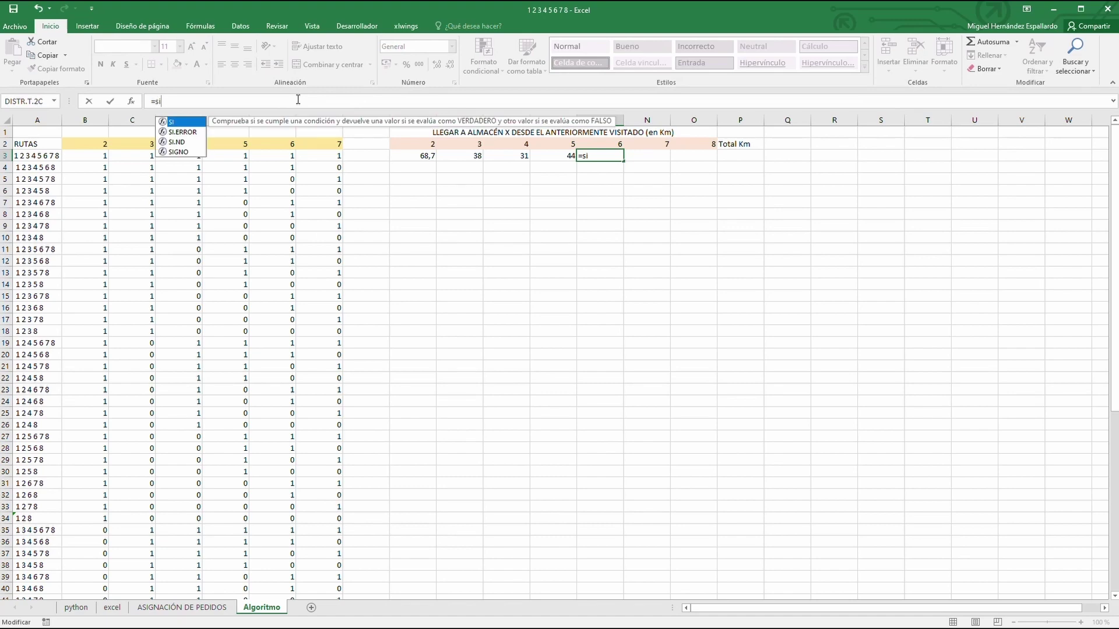
{"action": "type", "text": "("}
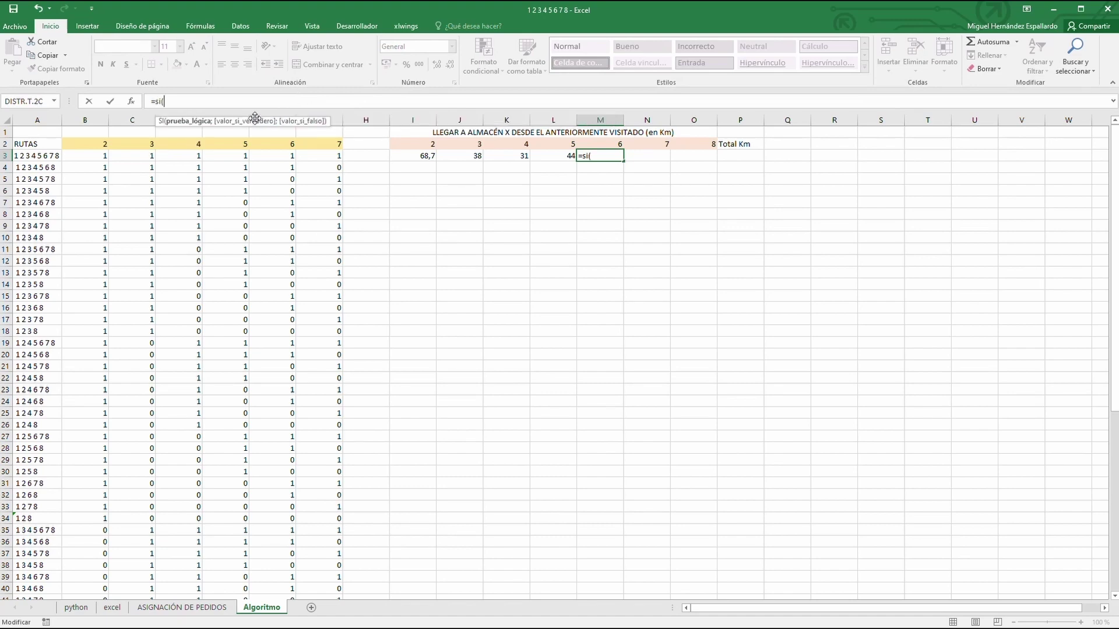
{"action": "type", "text": "f3"}
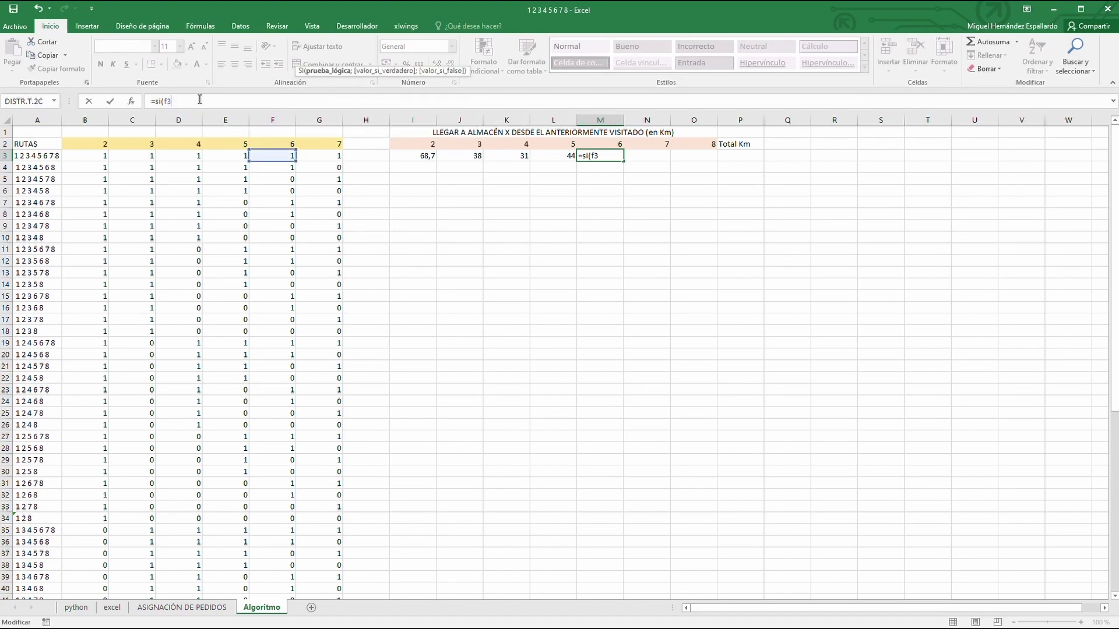
{"action": "type", "text": "=1;"}
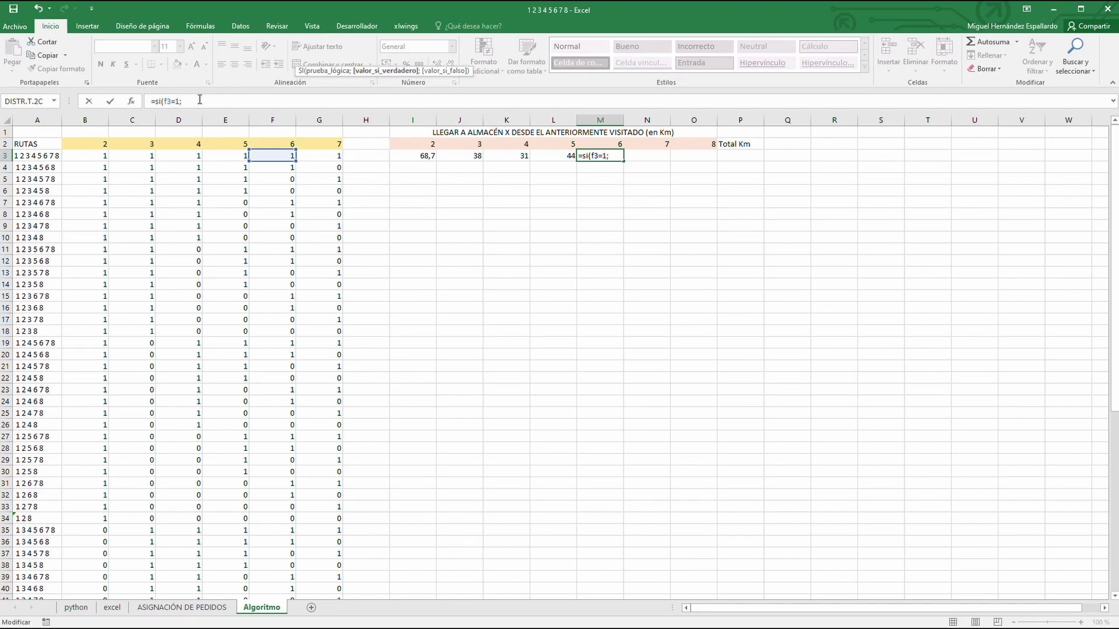
Nest a second SI in the M3 formula testing E3=1, with 'ASIGNACIÓN DE PEDIDOS'!$U$20 as its true value
{"action": "type", "text": "si("}
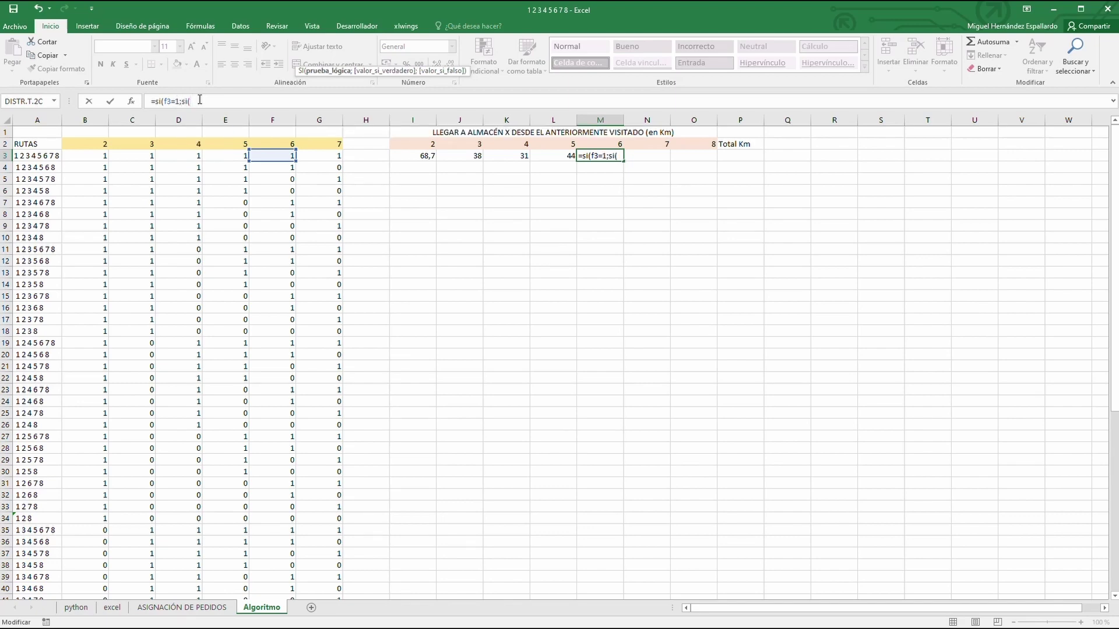
{"action": "type", "text": "e3"}
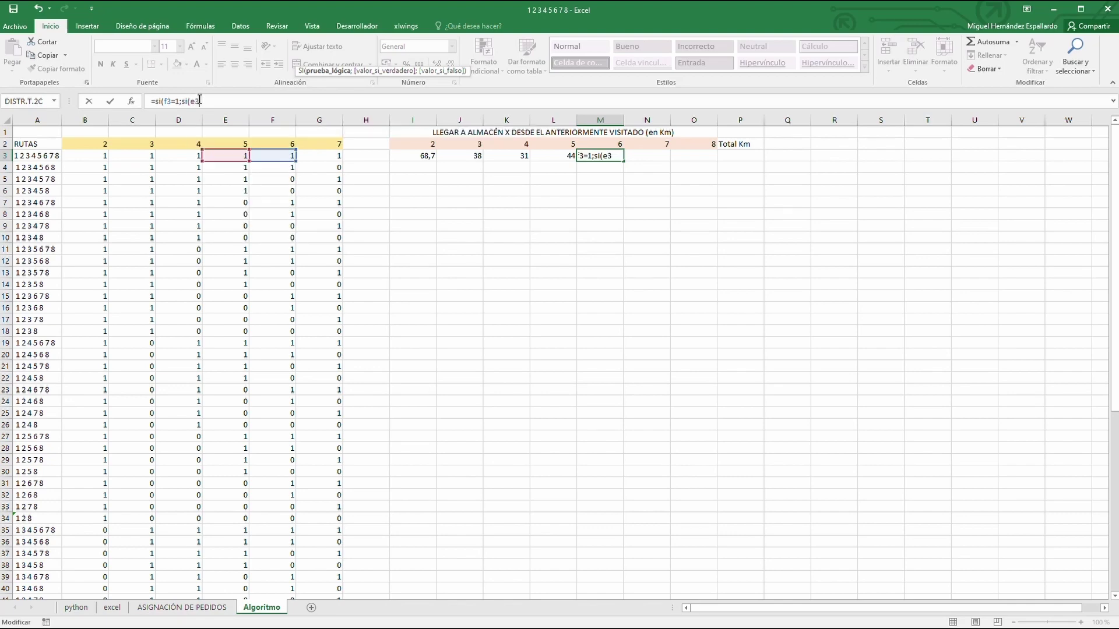
{"action": "type", "text": ";"}
{"action": "type", "text": "=1;"}
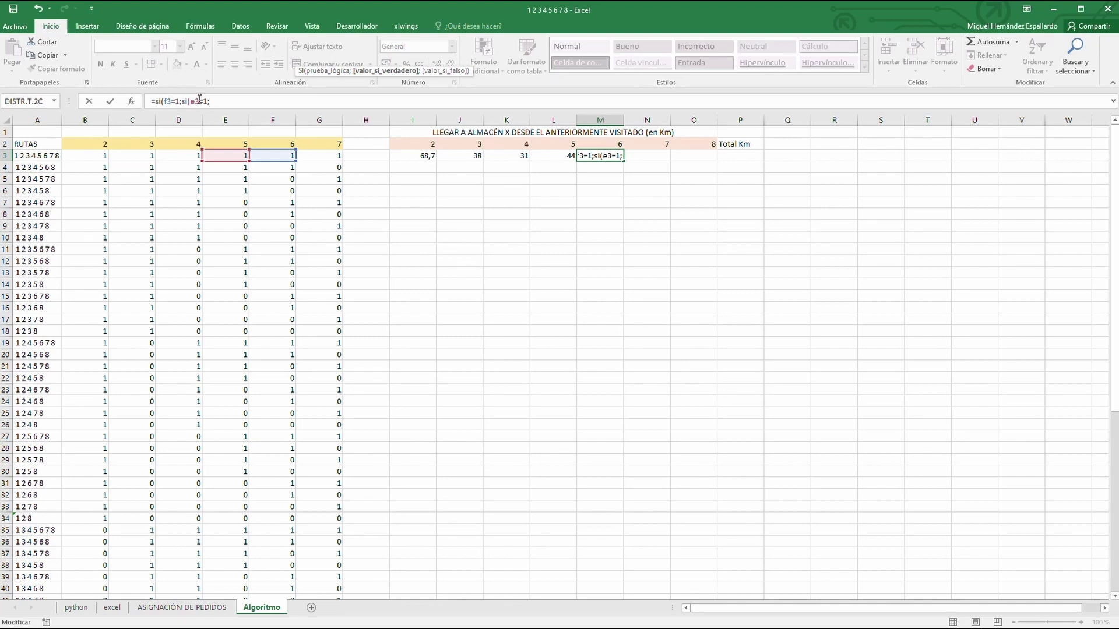
{"action": "left_click", "coordinate": [201, 608]}
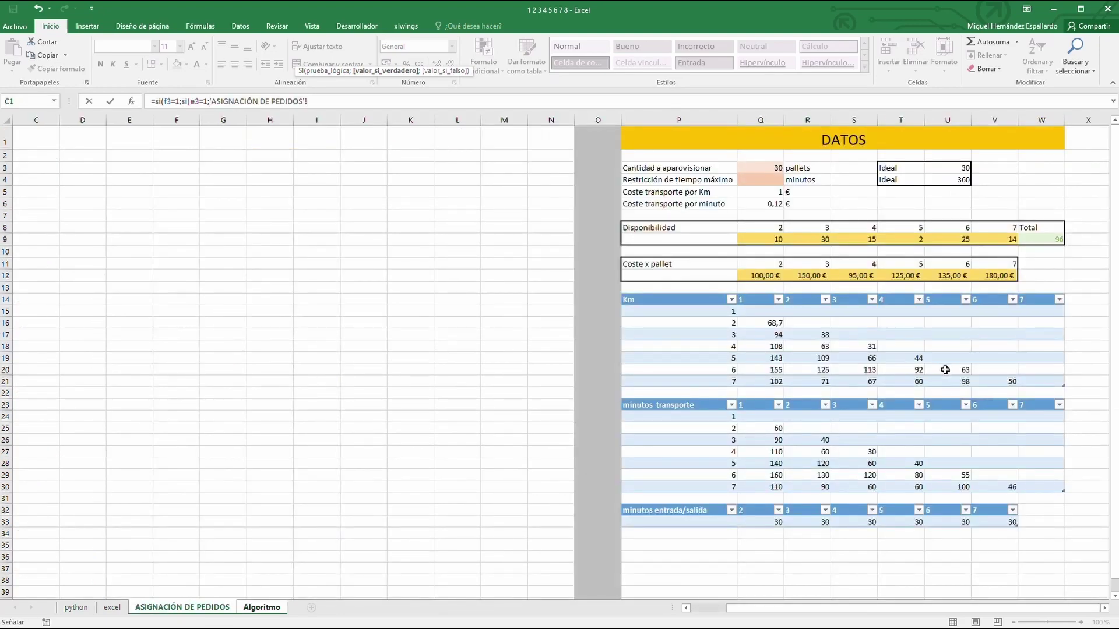
{"action": "left_click", "coordinate": [945, 370]}
{"action": "key", "text": "F4"}
{"action": "type", "text": ";"}
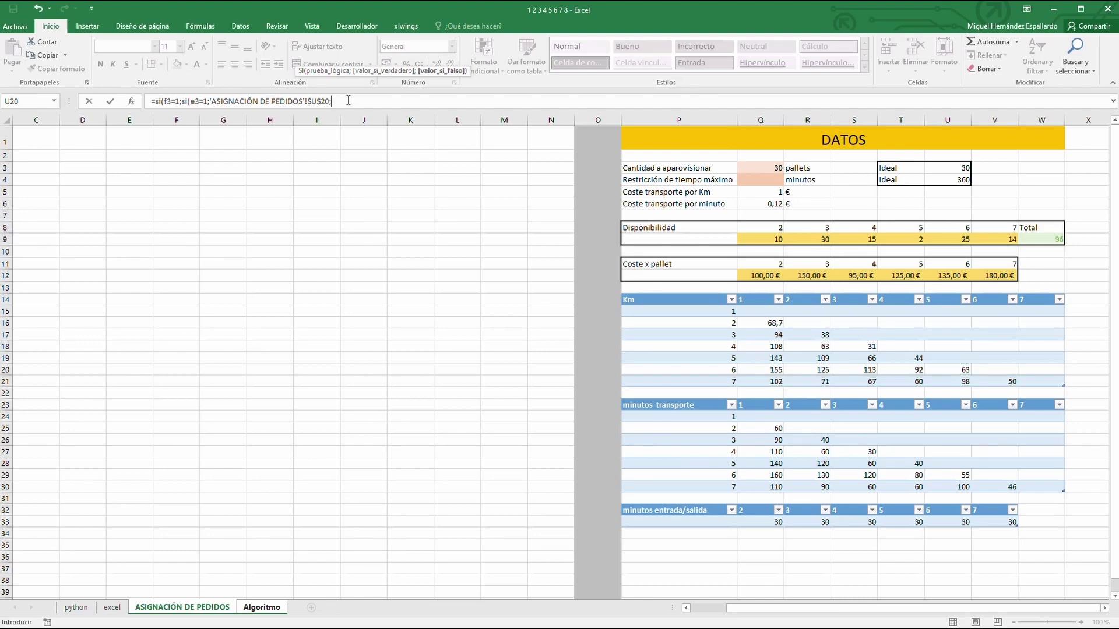
Nest a third SI in the M3 formula testing D3=1, with 'ASIGNACIÓN DE PEDIDOS'!$T$20 as its true value
{"action": "type", "text": "si"}
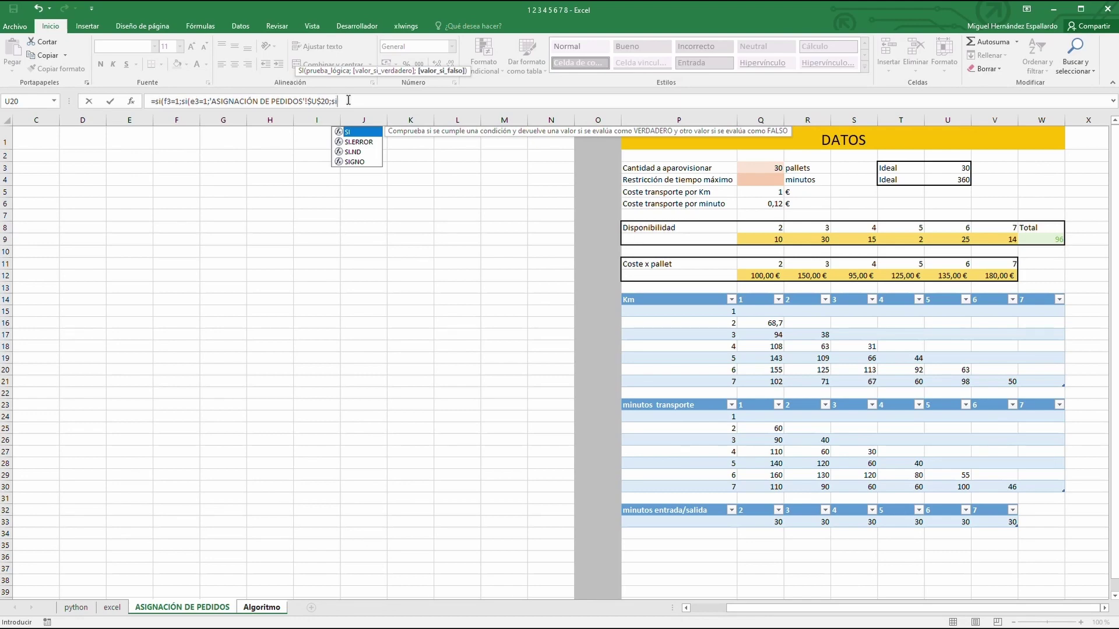
{"action": "type", "text": "("}
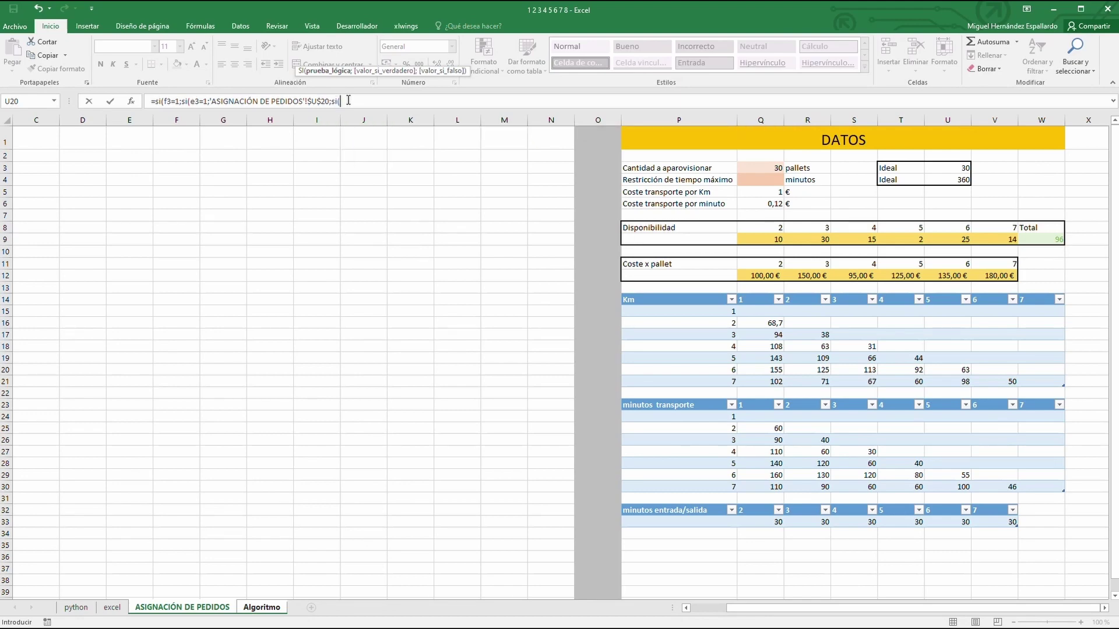
{"action": "type", "text": "d"}
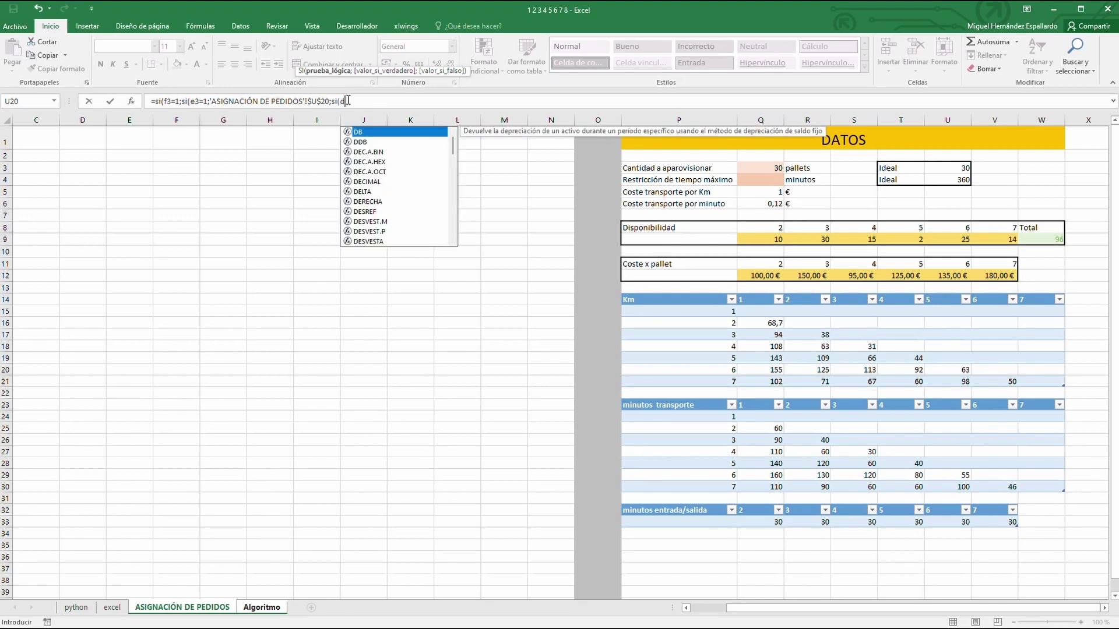
{"action": "type", "text": "3="}
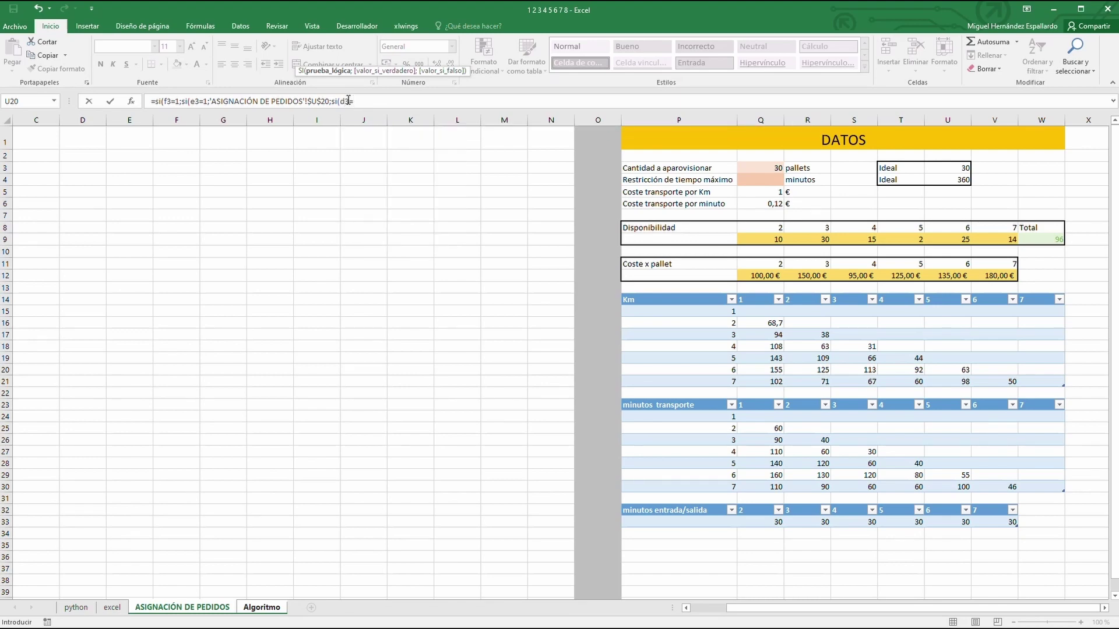
{"action": "type", "text": "1;"}
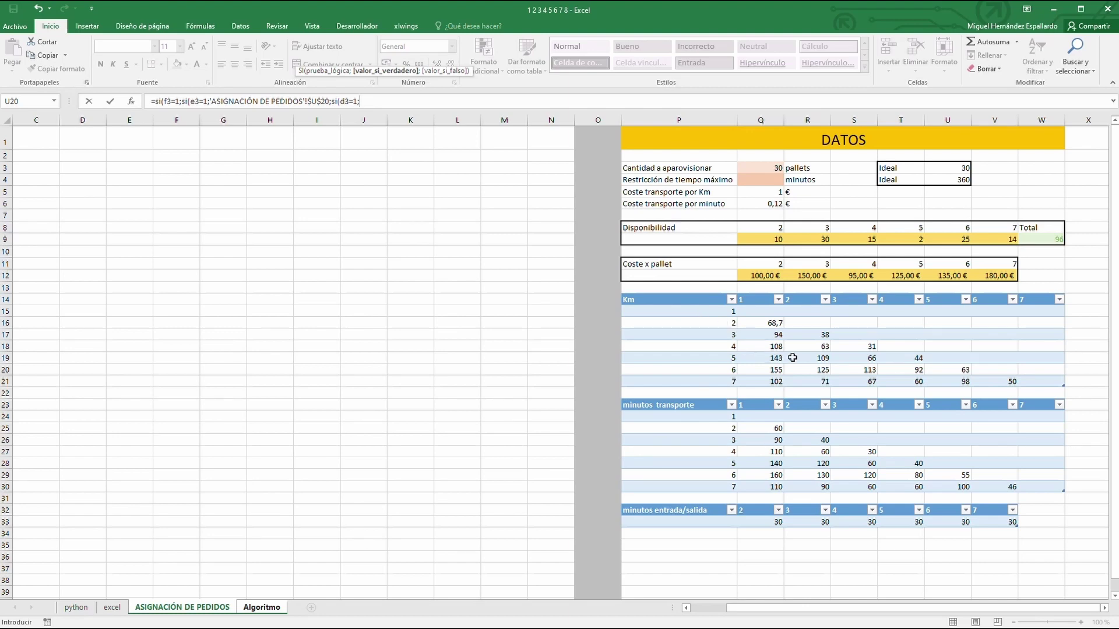
{"action": "left_click", "coordinate": [907, 368]}
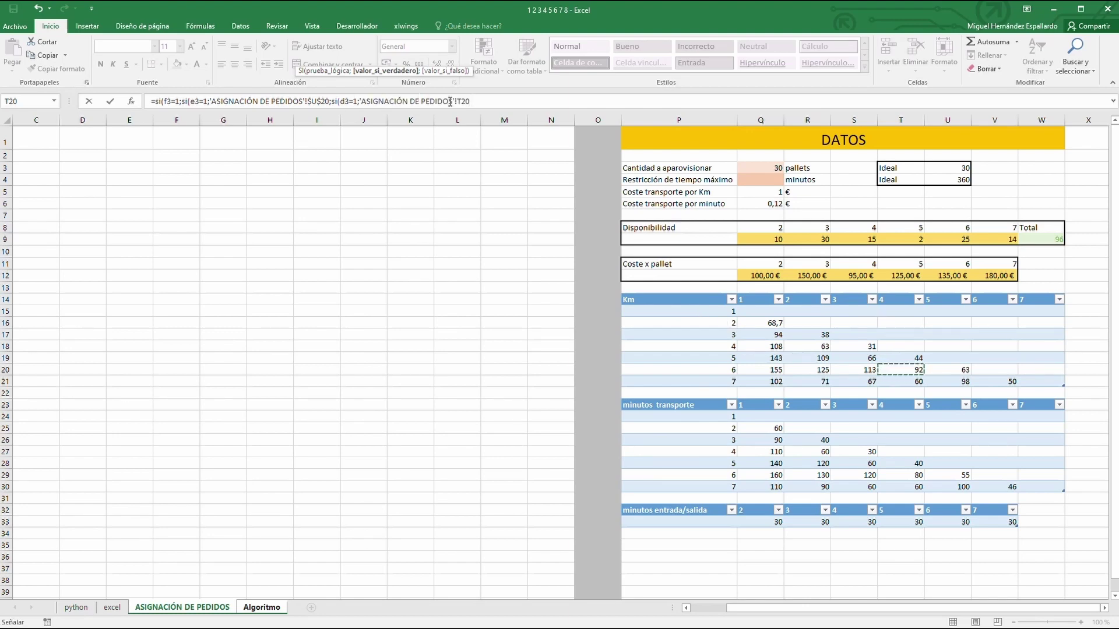
{"action": "key", "text": "F4"}
{"action": "type", "text": ";"}
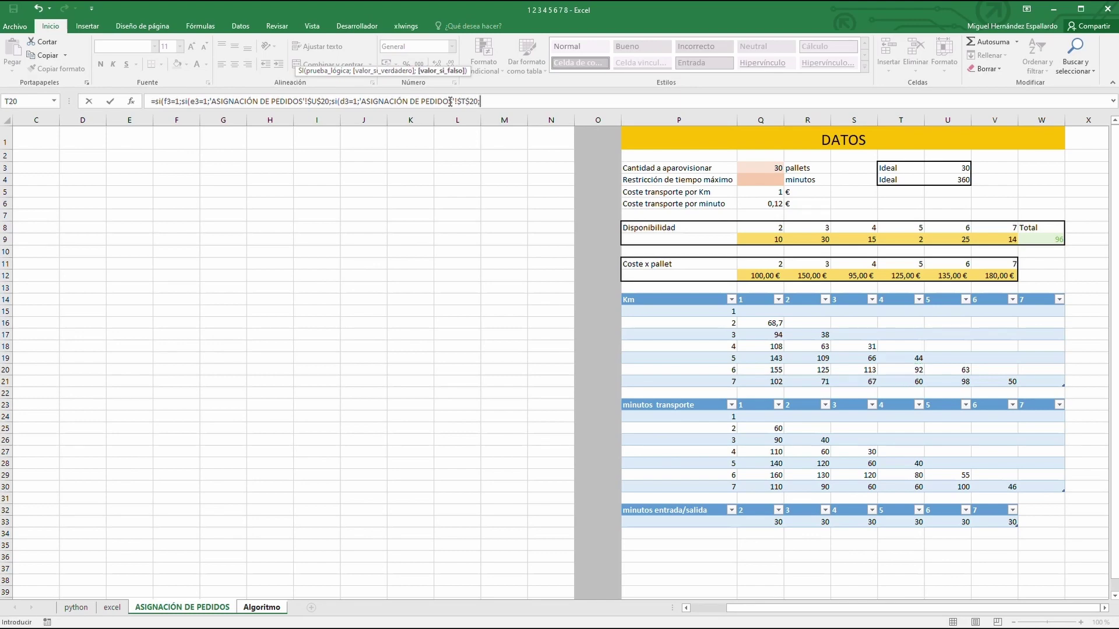
Nest a fourth SI in the M3 formula testing C3=1, with 'ASIGNACIÓN DE PEDIDOS'!$S$20 as its true value
{"action": "type", "text": "si("}
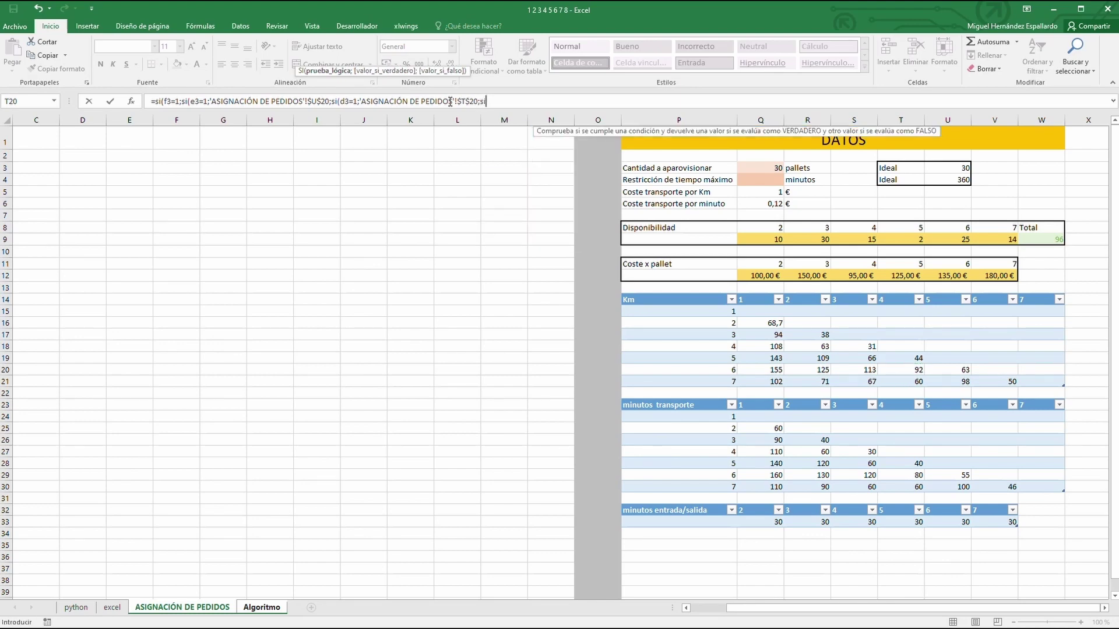
{"action": "type", "text": "c"}
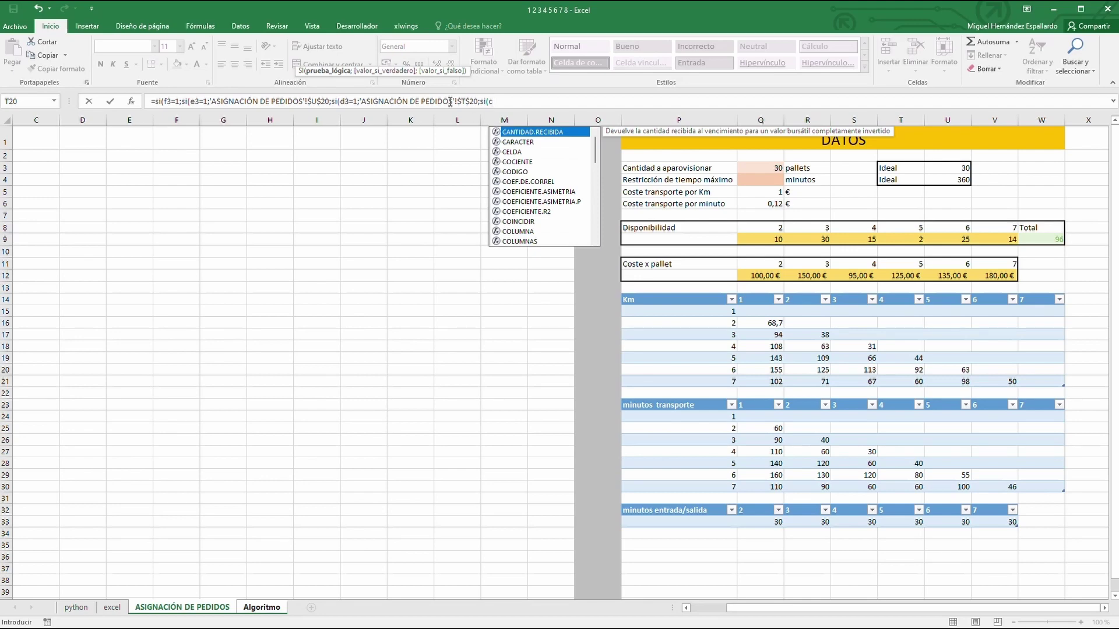
{"action": "type", "text": "3=1;"}
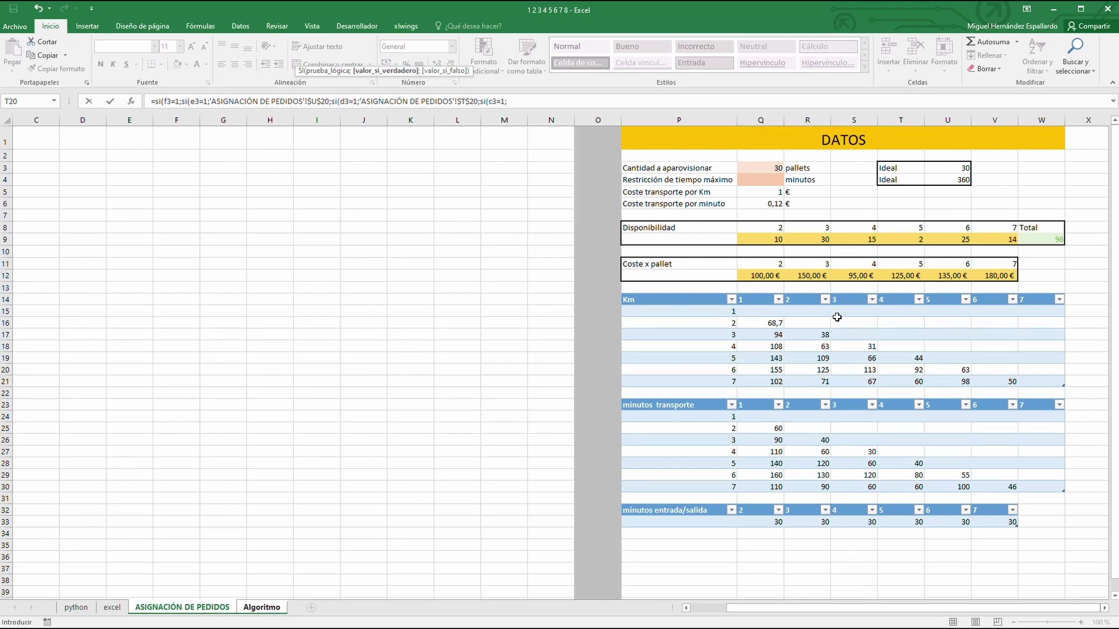
{"action": "left_click", "coordinate": [854, 369]}
{"action": "key", "text": "F4"}
{"action": "type", "text": ";"}
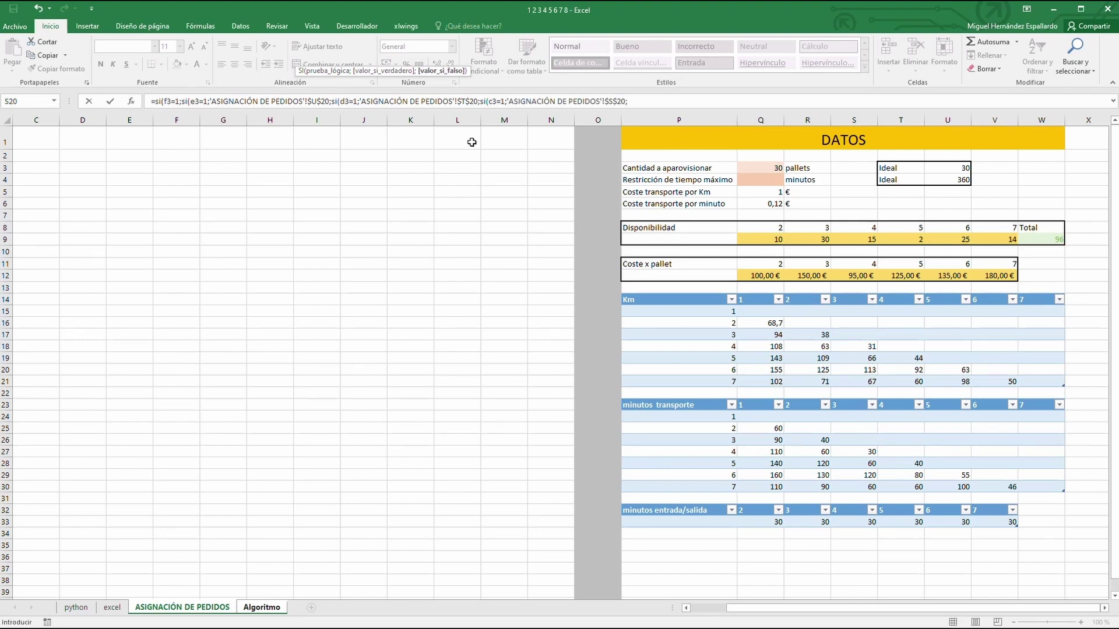
Nest a fifth SI in the M3 formula testing B3=1, with 'ASIGNACIÓN DE PEDIDOS'!$R$20 as its true value
{"action": "type", "text": "si(b3"}
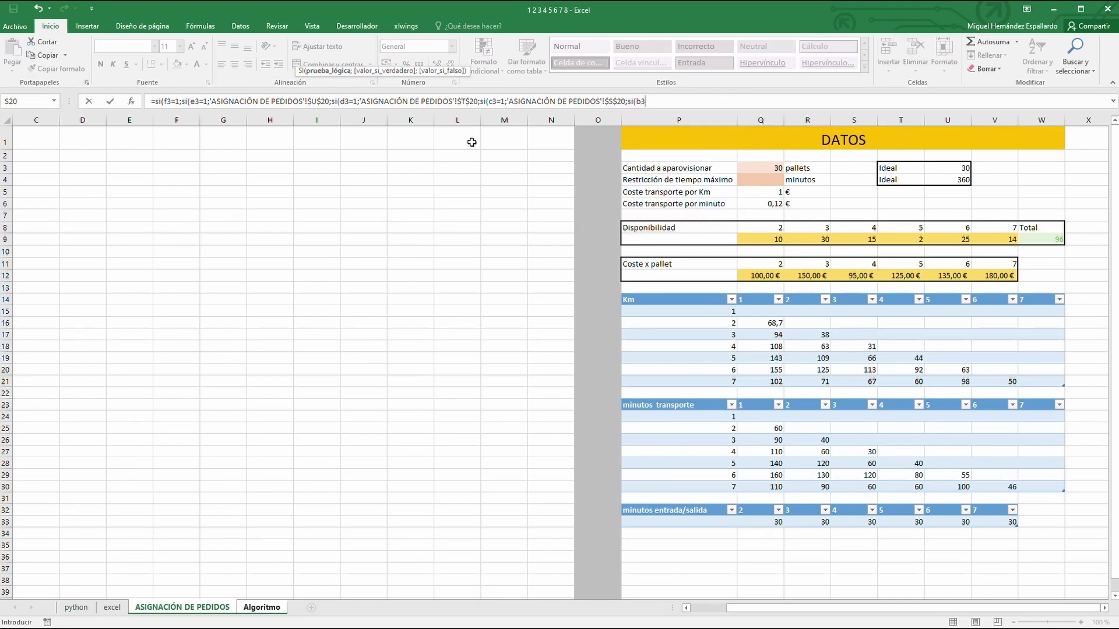
{"action": "type", "text": "=1;"}
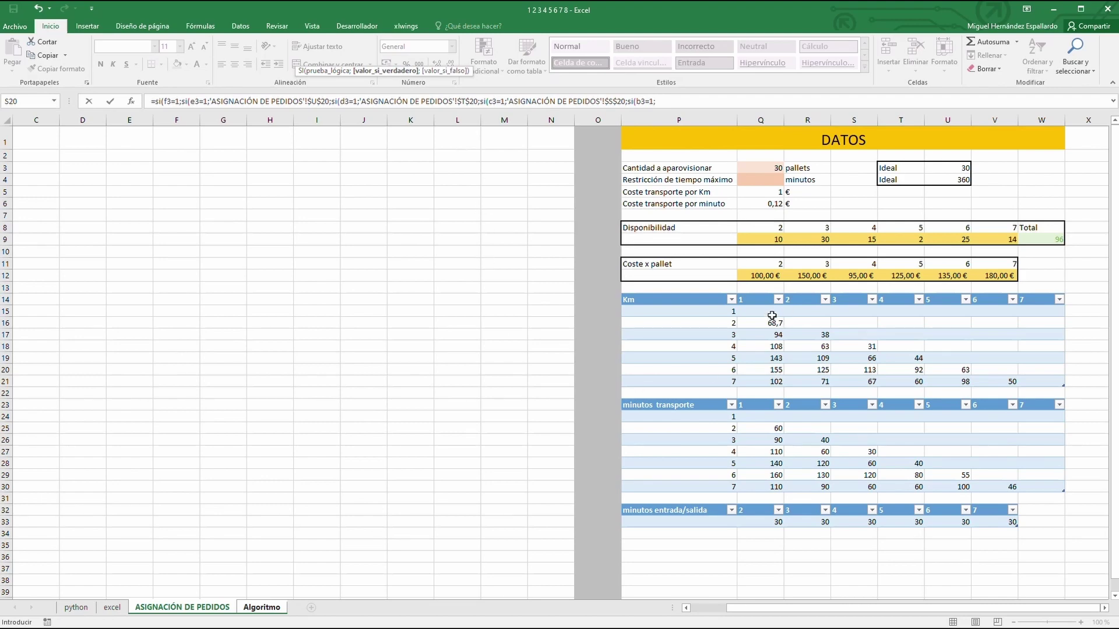
{"action": "left_click", "coordinate": [807, 368]}
{"action": "key", "text": "F4"}
{"action": "type", "text": ";"}
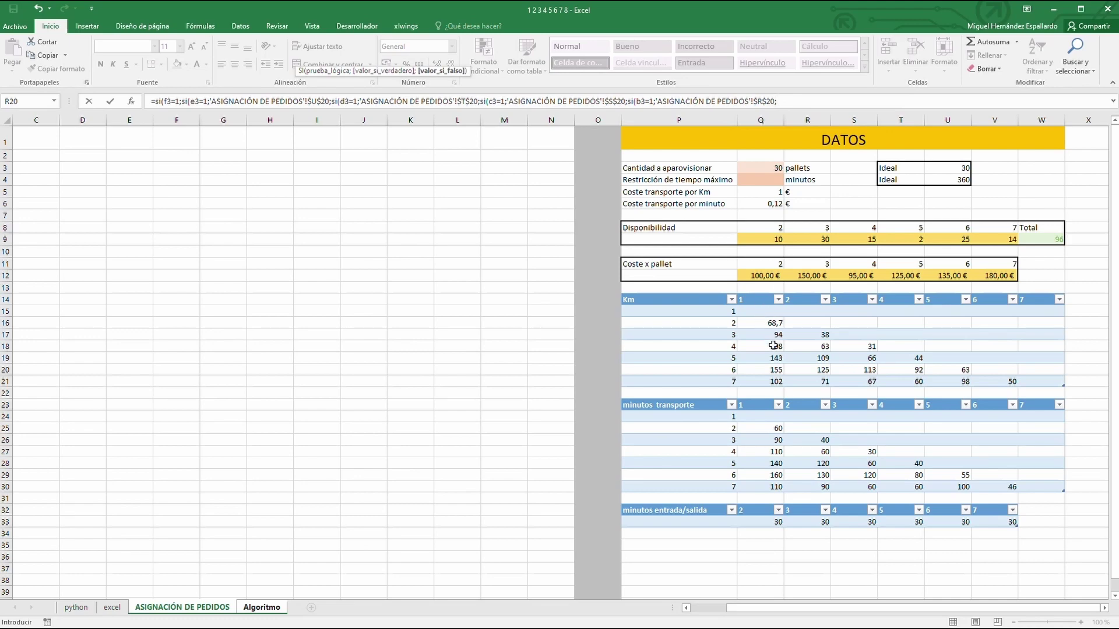
Complete the M3 formula with 'ASIGNACIÓN DE PEDIDOS'!$Q$20 as the innermost false value and 0 as the outermost one
{"action": "left_click", "coordinate": [768, 370]}
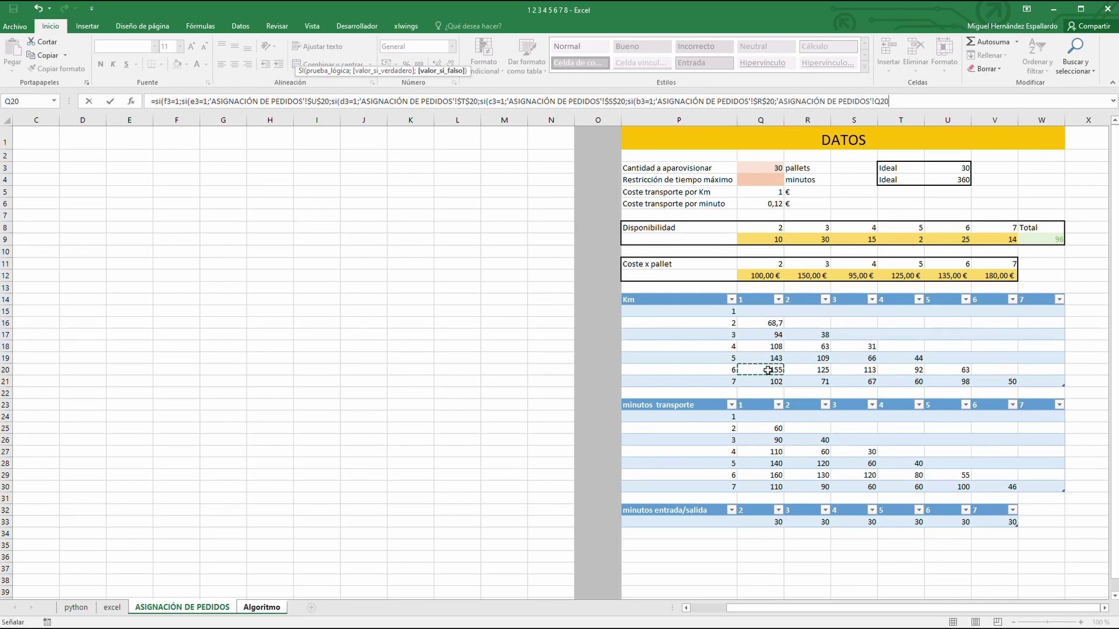
{"action": "key", "text": "F4"}
{"action": "type", "text": ")))"}
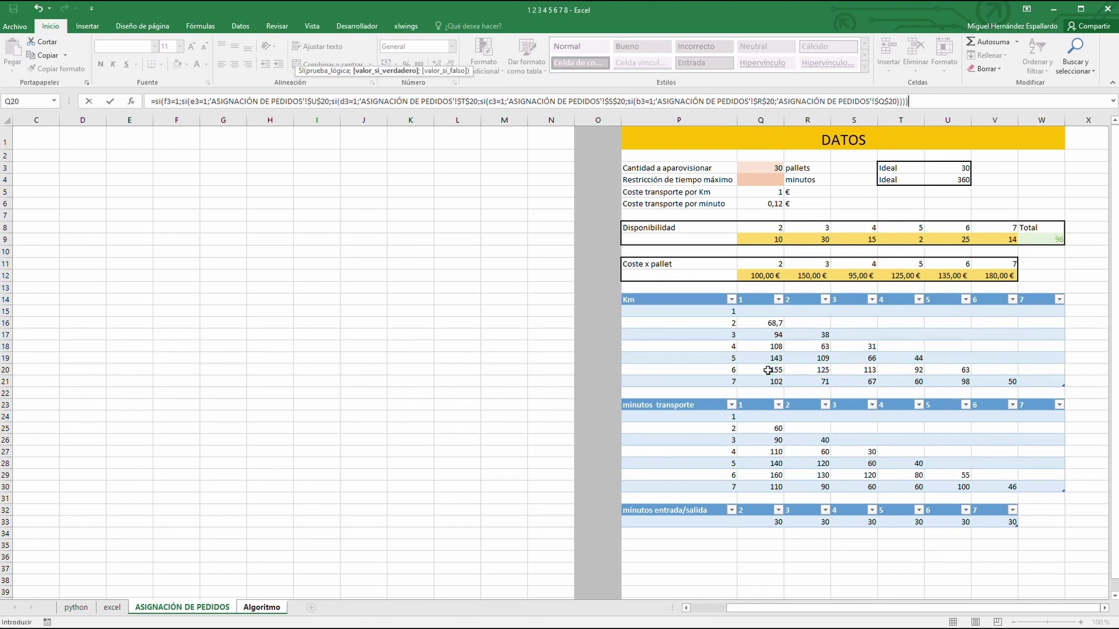
{"action": "type", "text": ";0"}
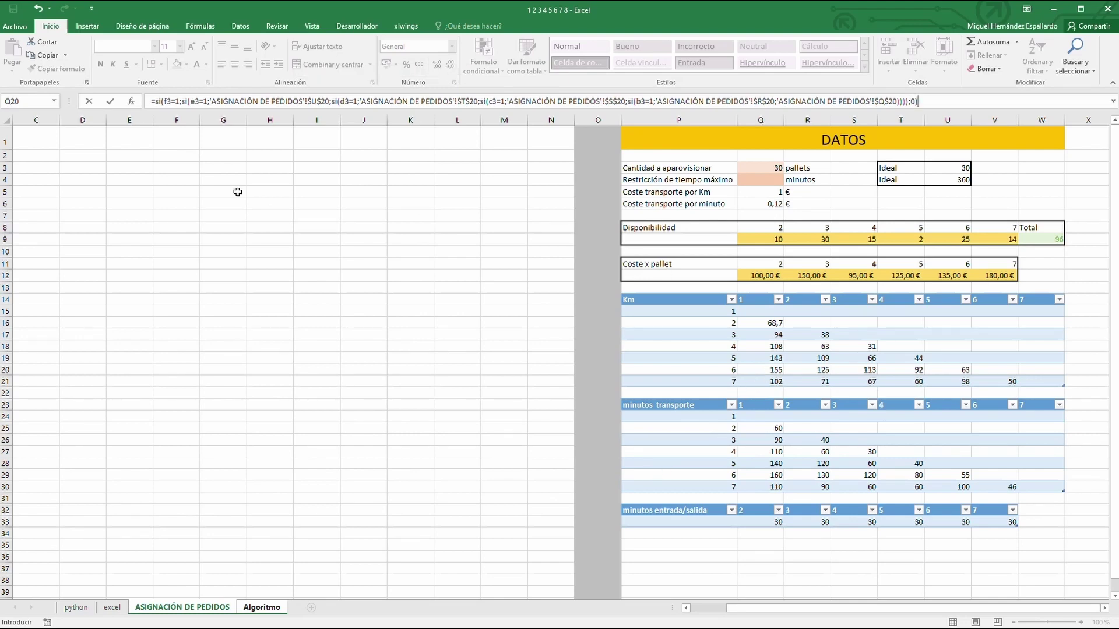
{"action": "left_click", "coordinate": [109, 102]}
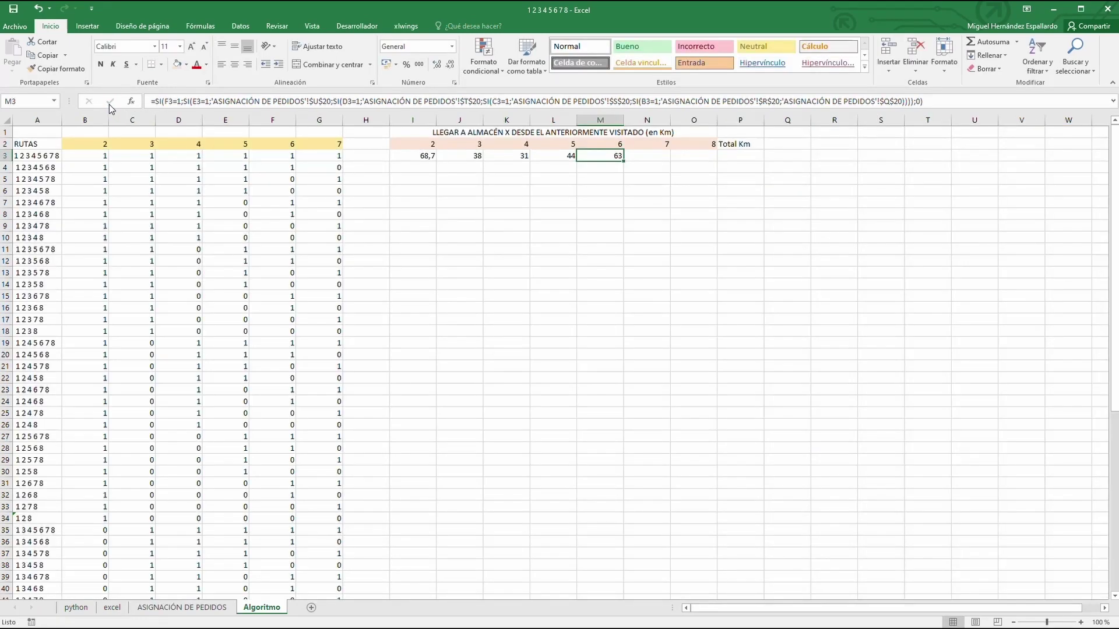
{"action": "left_click", "coordinate": [626, 228]}
{"action": "left_click", "coordinate": [597, 157]}
{"action": "left_click", "coordinate": [793, 290]}
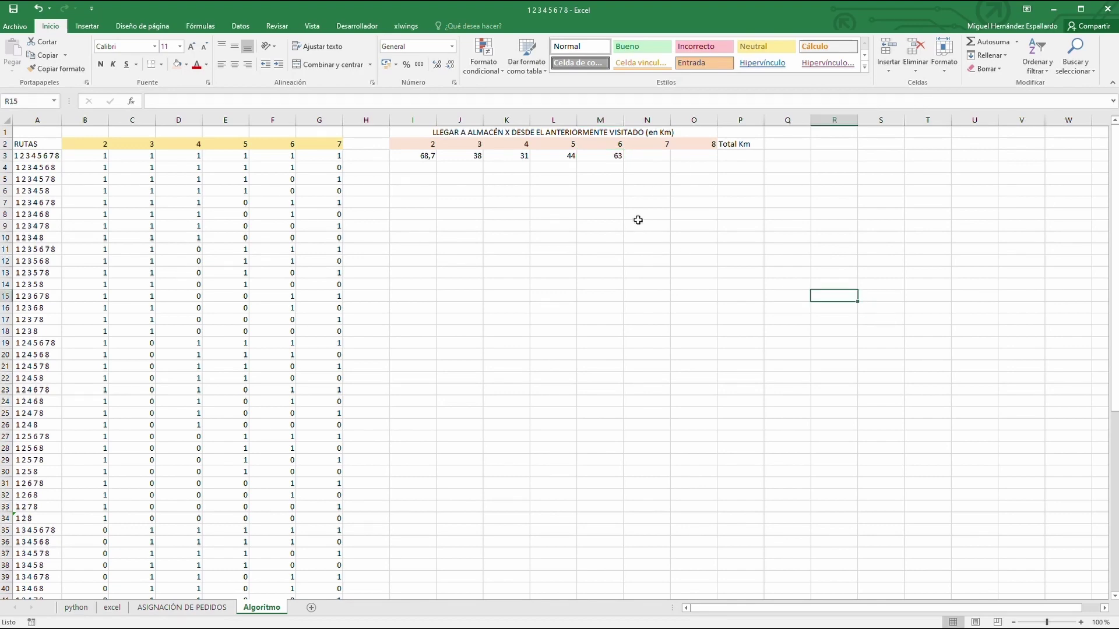
Start a SI formula in N3 that tests whether G3=1, and open a nested SI as its true value
{"action": "left_click", "coordinate": [647, 153]}
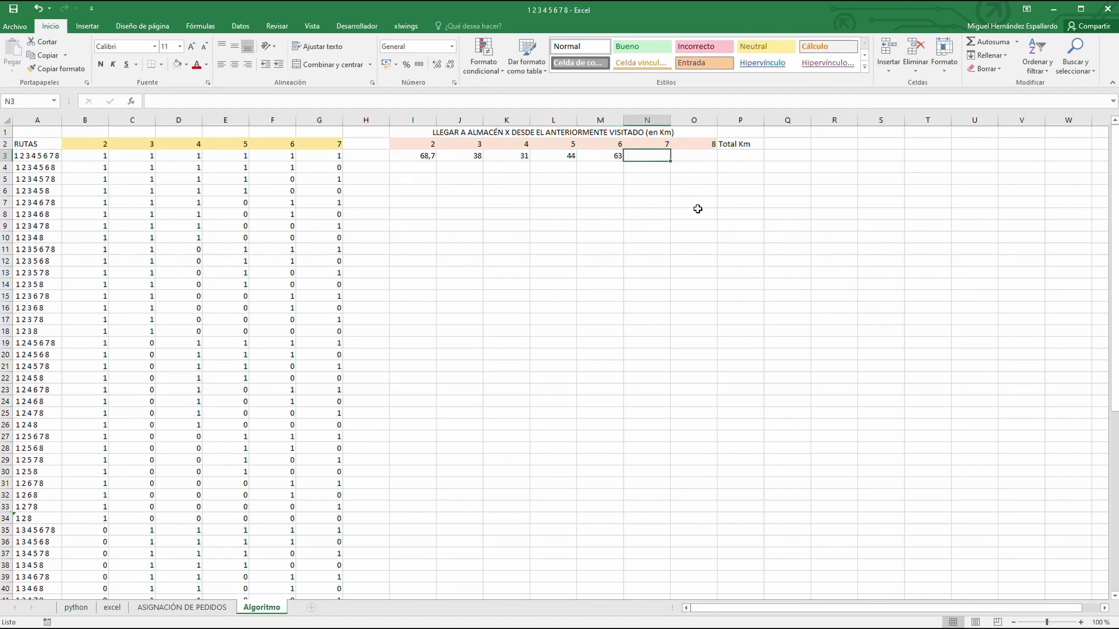
{"action": "left_click", "coordinate": [180, 100]}
{"action": "type", "text": "=si("}
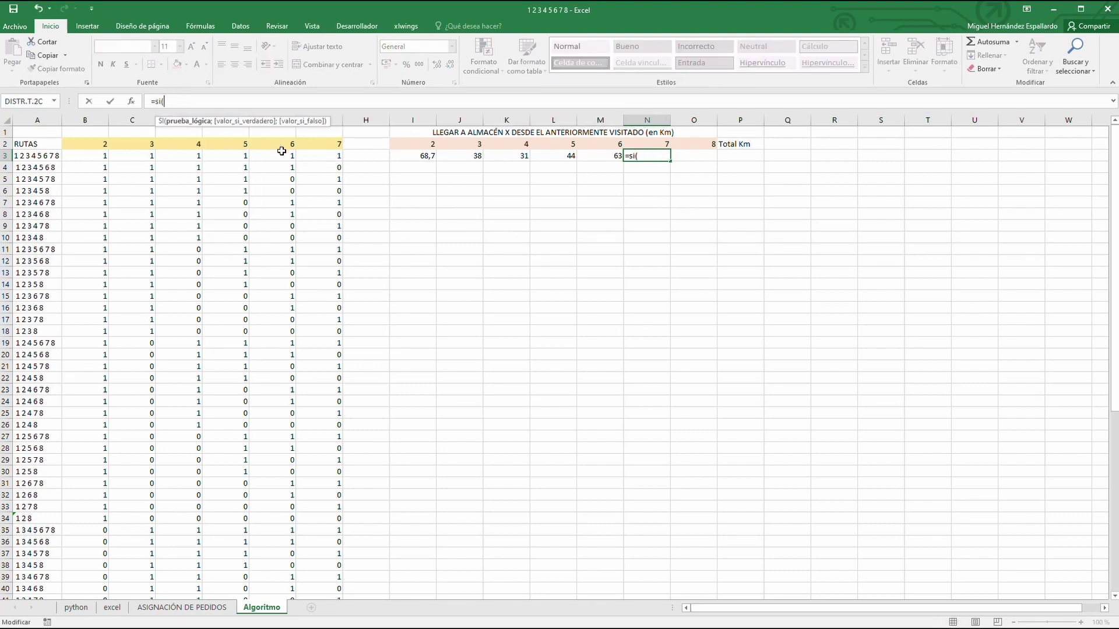
{"action": "left_click", "coordinate": [318, 156]}
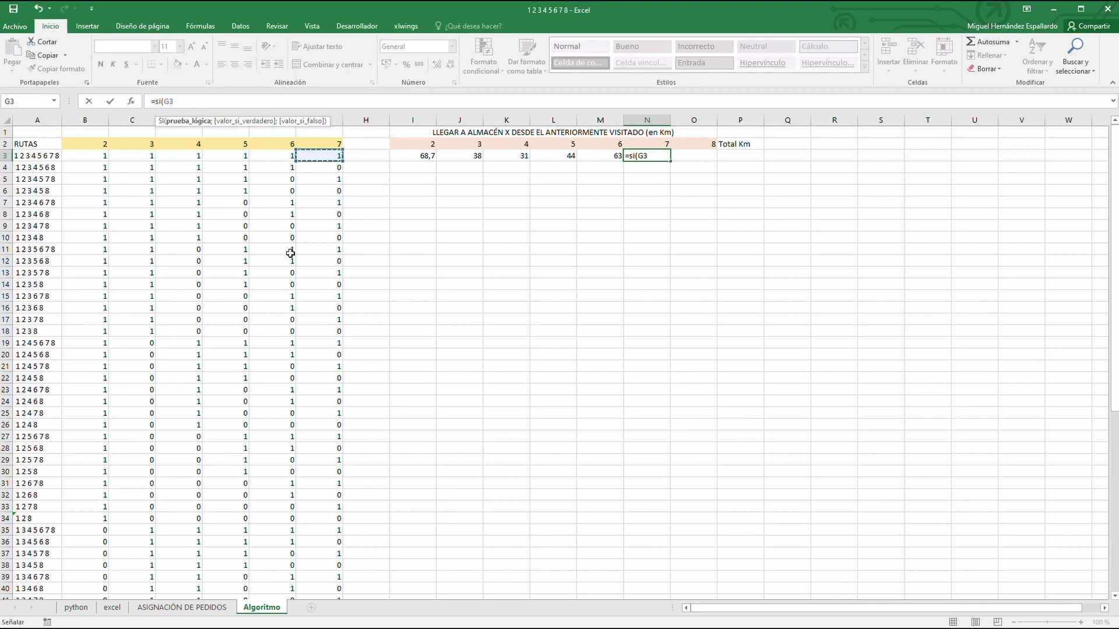
{"action": "left_click", "coordinate": [192, 99]}
{"action": "type", "text": ";"}
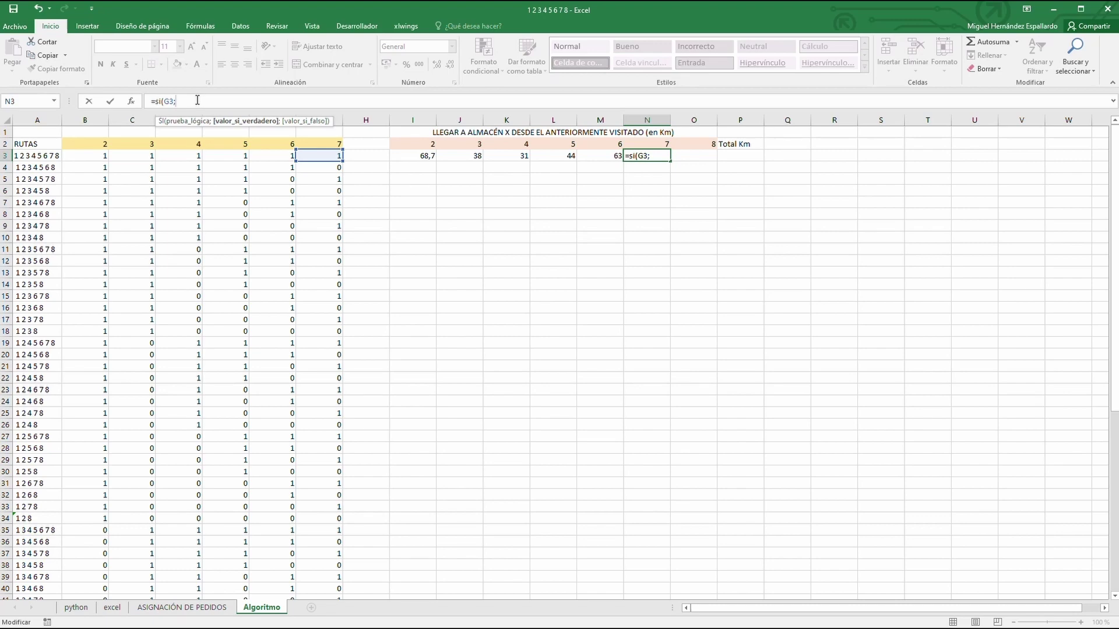
{"action": "key", "text": "BackSpace"}
{"action": "type", "text": "=1;si("}
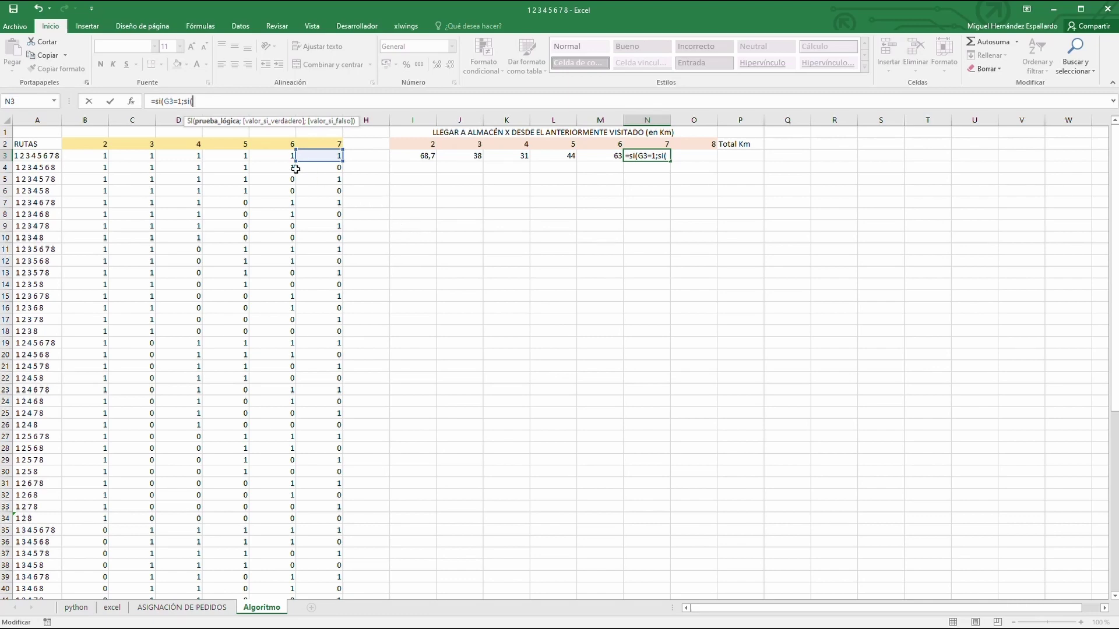
Make the second SI in the N3 formula test F3=1, with 'ASIGNACIÓN DE PEDIDOS'!$V$21 as its true value
{"action": "left_click", "coordinate": [279, 158]}
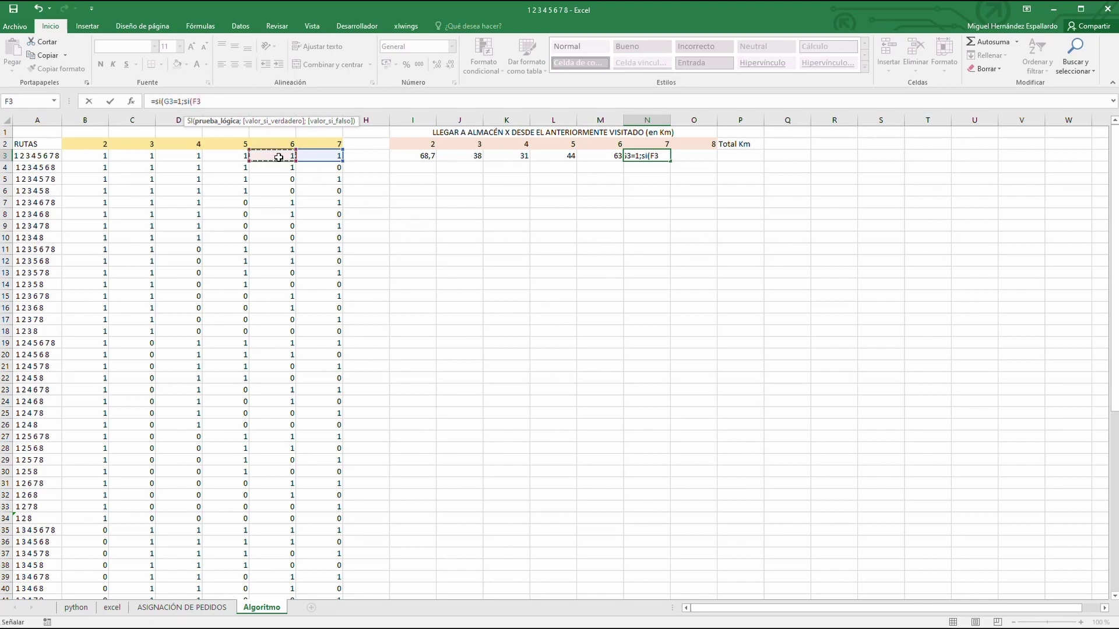
{"action": "type", "text": "=1;"}
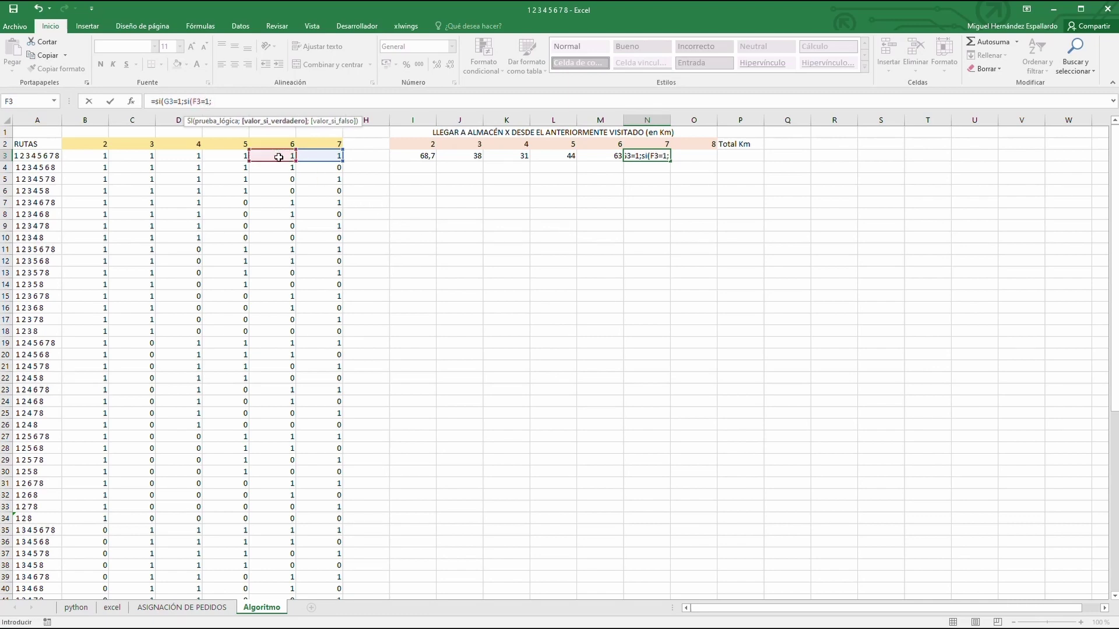
{"action": "left_click", "coordinate": [182, 607]}
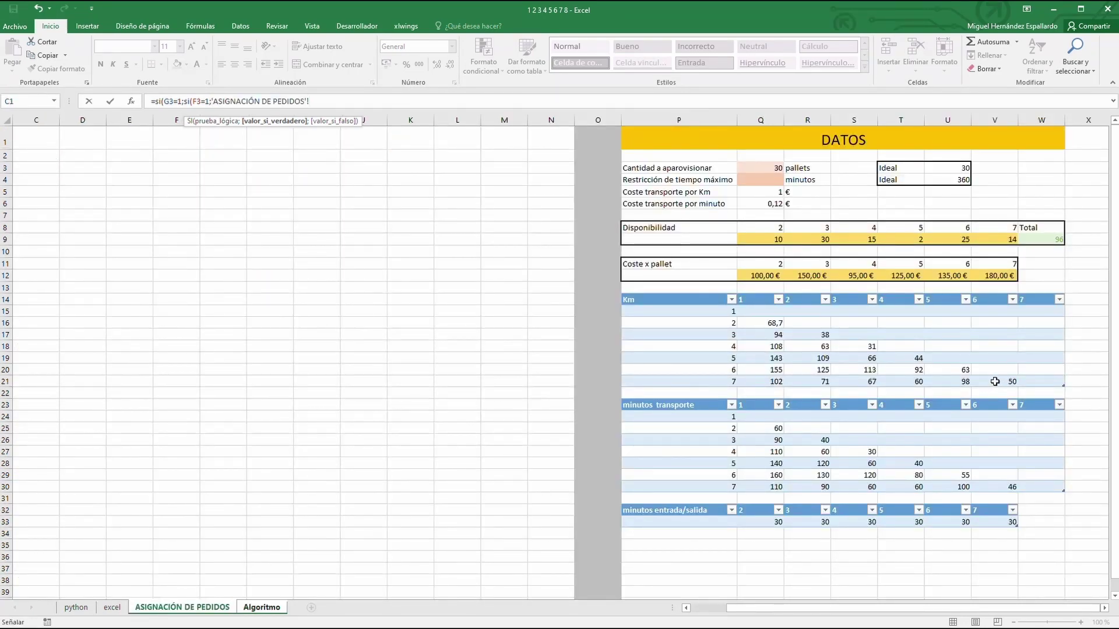
{"action": "left_click", "coordinate": [995, 381]}
{"action": "key", "text": "F4"}
{"action": "type", "text": ";"}
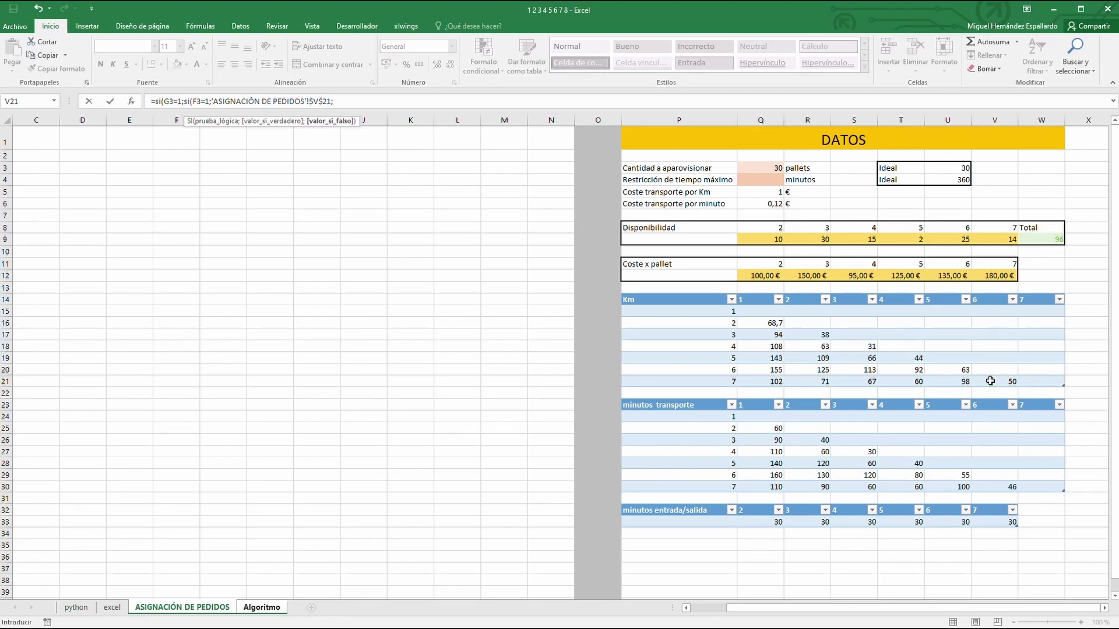
Nest a third SI in the N3 formula testing E3=1, with 'ASIGNACIÓN DE PEDIDOS'!$U$21 as its true value
{"action": "type", "text": "si("}
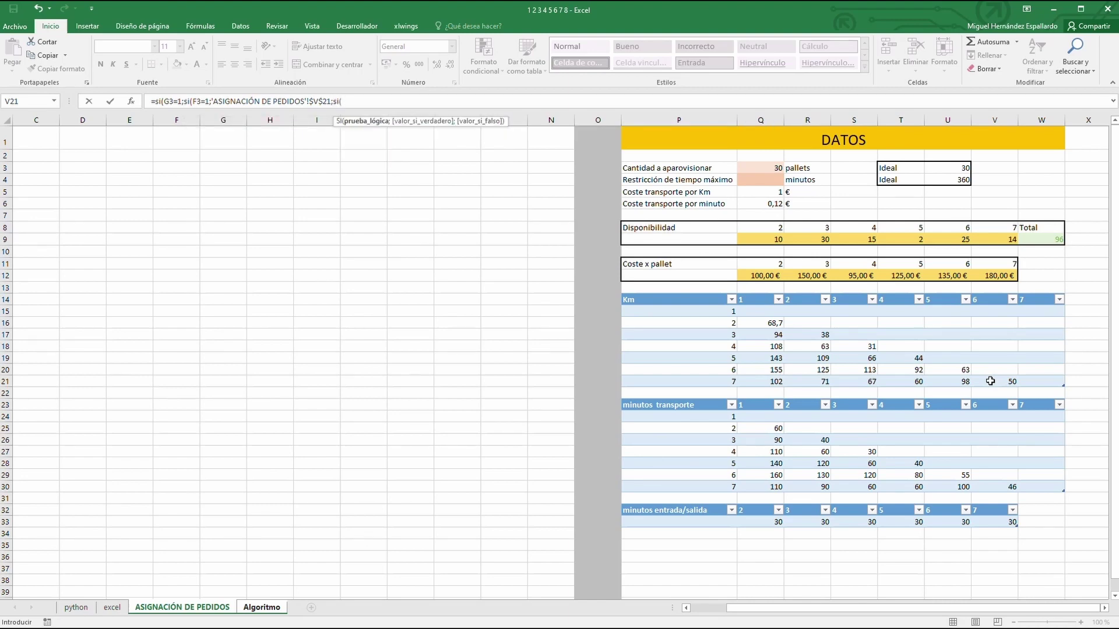
{"action": "type", "text": "e3=1;"}
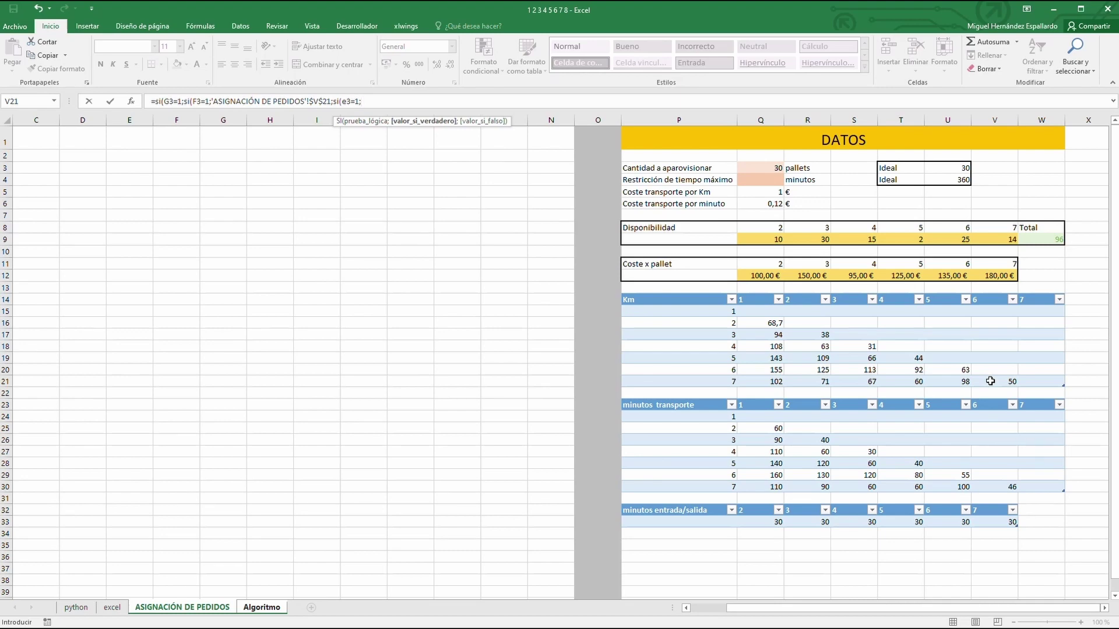
{"action": "left_click", "coordinate": [940, 383]}
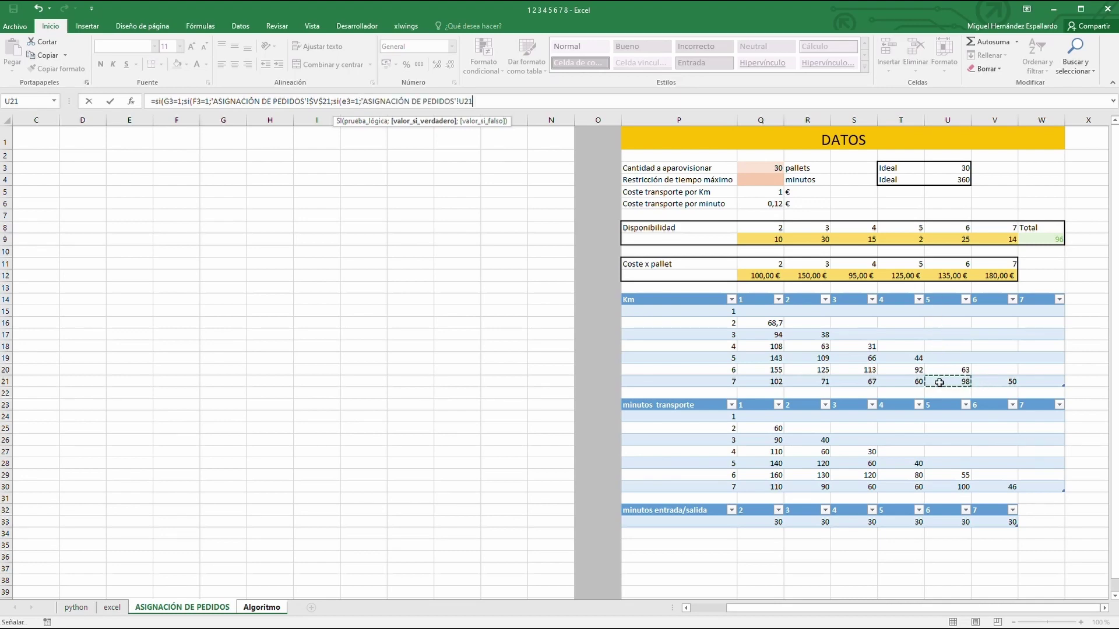
{"action": "key", "text": "F4"}
{"action": "type", "text": ";"}
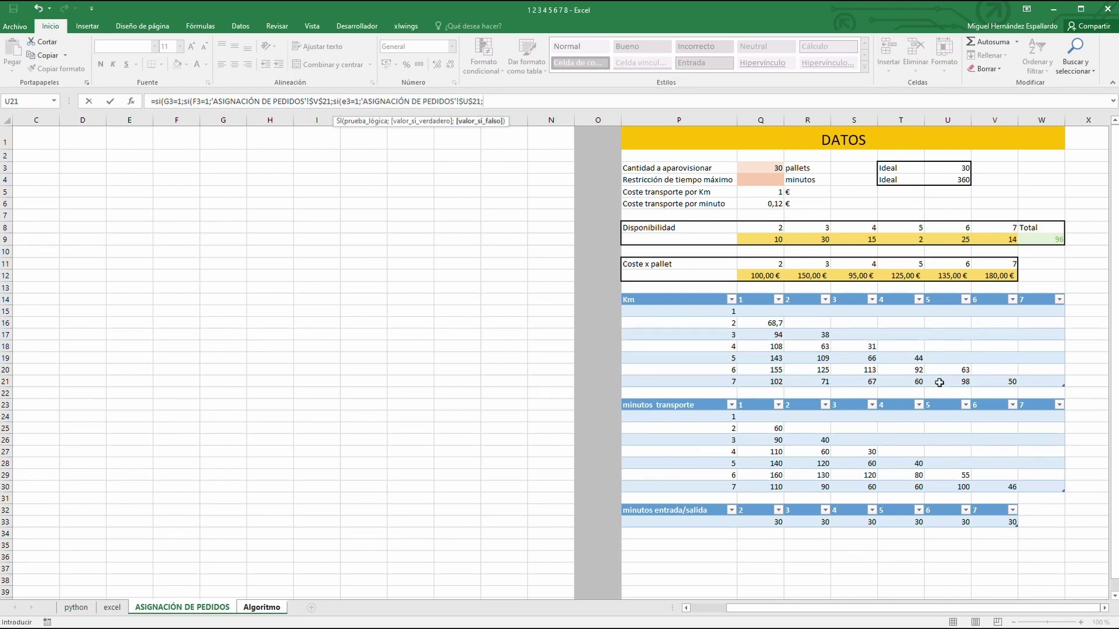
Nest a fourth SI in the N3 formula testing D3=1, with 'ASIGNACIÓN DE PEDIDOS'!$T$21 as its true value
{"action": "type", "text": "si("}
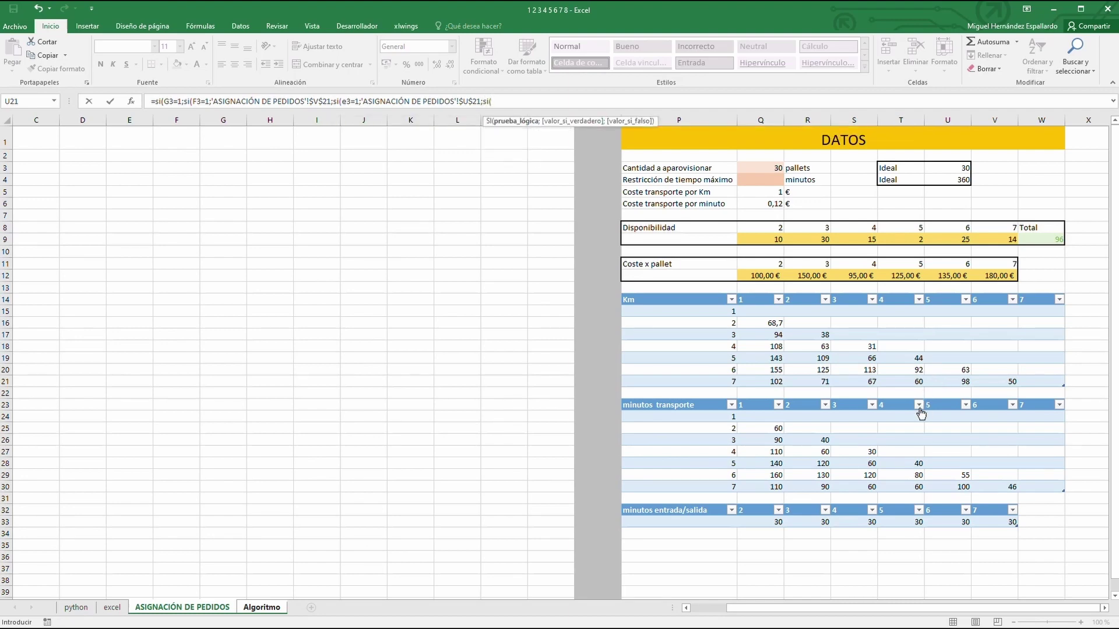
{"action": "type", "text": "d3=1;"}
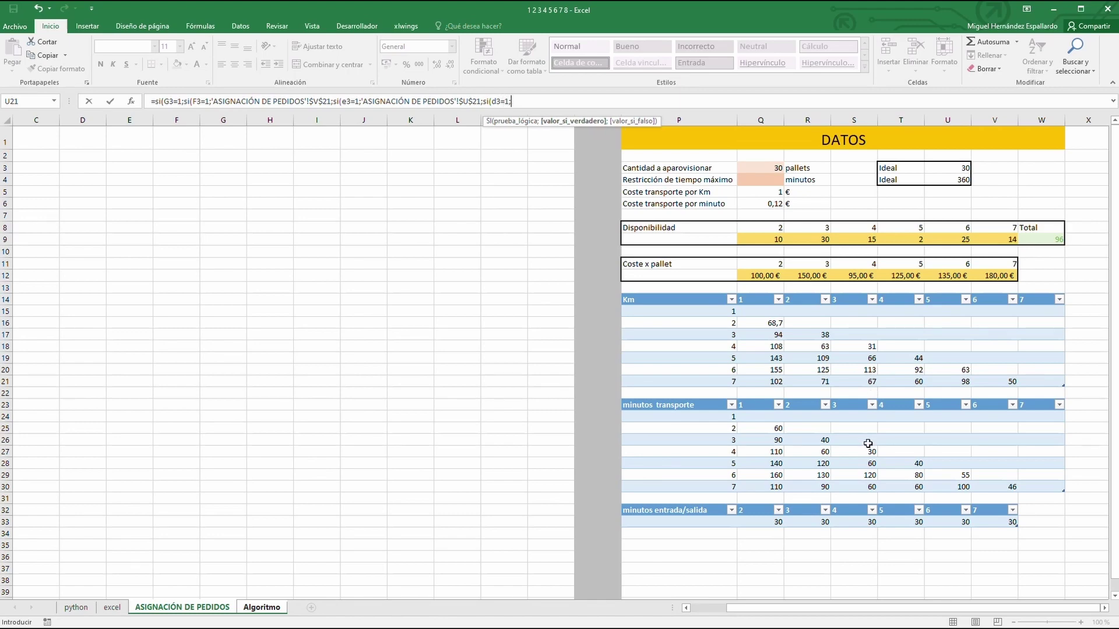
{"action": "left_click", "coordinate": [896, 381]}
{"action": "key", "text": "F4"}
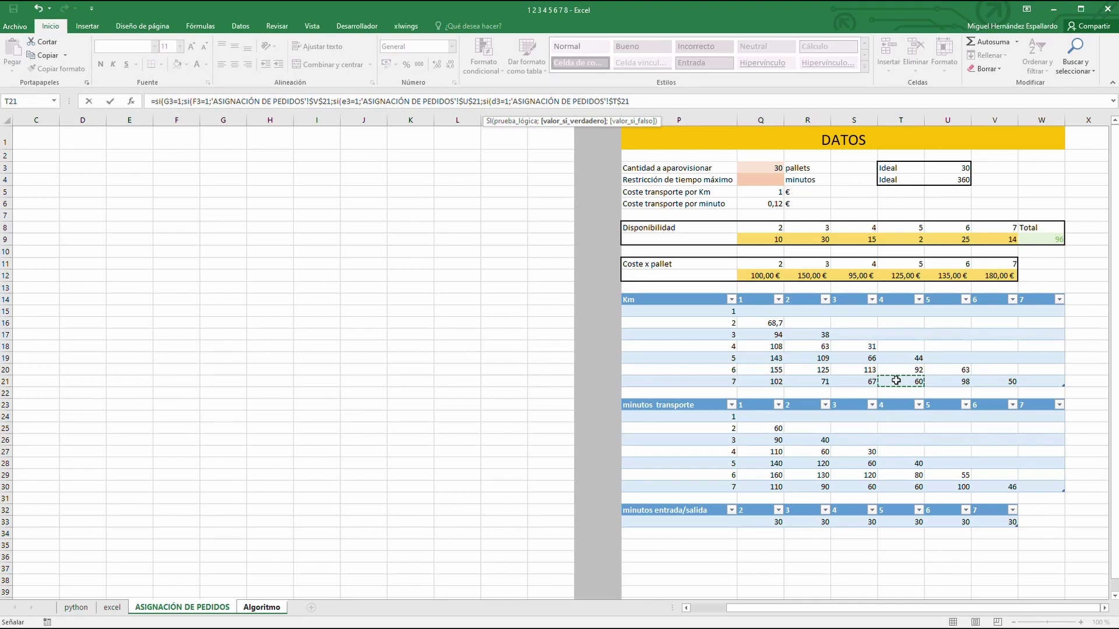
{"action": "type", "text": ";"}
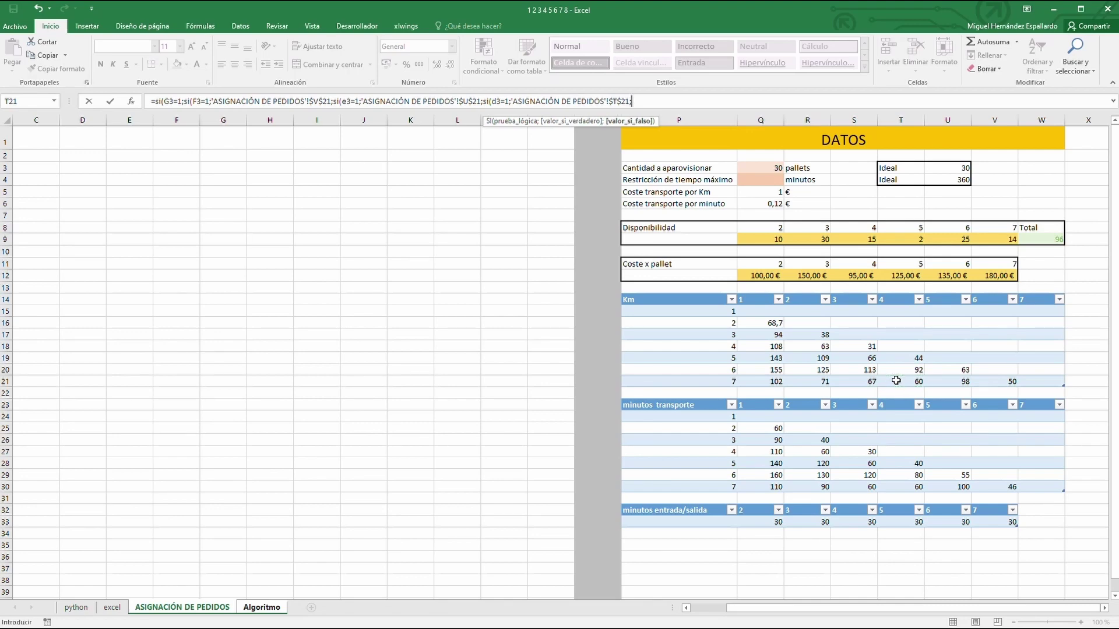
Nest a fifth SI in the N3 formula testing C3=1, with 'ASIGNACIÓN DE PEDIDOS'!$S$21 as its true value
{"action": "type", "text": "si(c3"}
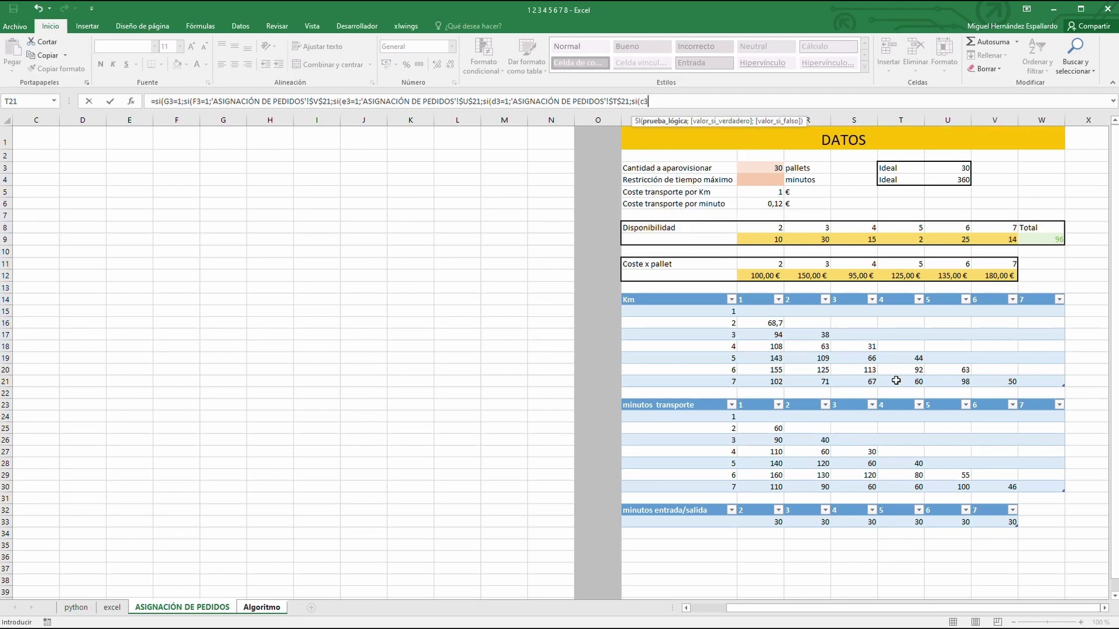
{"action": "type", "text": "=1;"}
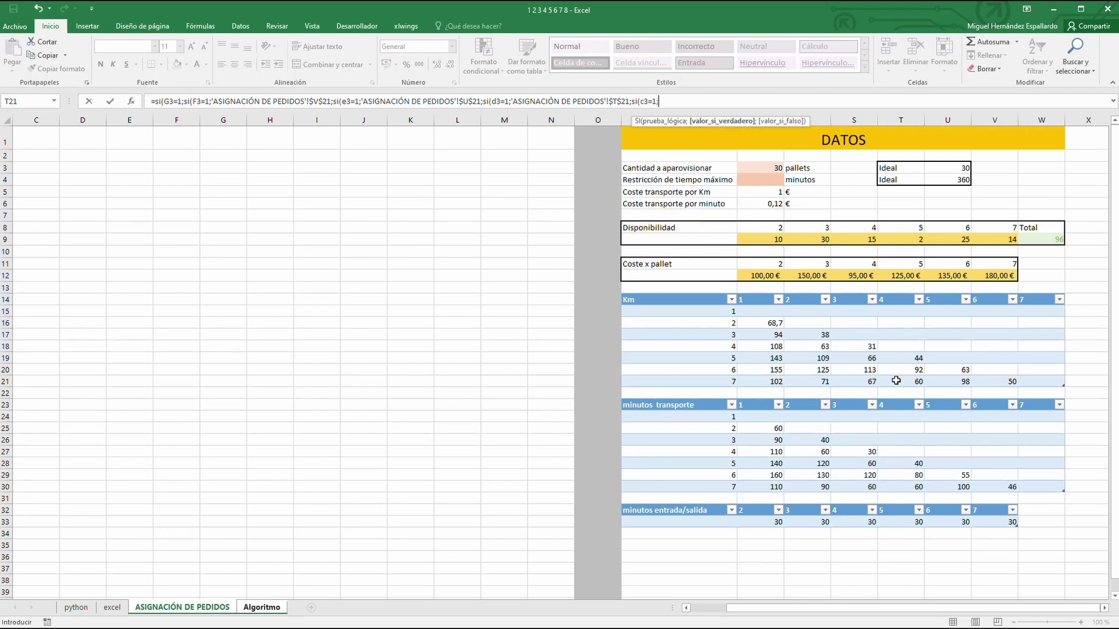
{"action": "left_click", "coordinate": [855, 382]}
{"action": "key", "text": "F4"}
Nest a sixth SI in the N3 formula testing B3=1, with 'ASIGNACIÓN DE PEDIDOS'!$R$21 as its true value
{"action": "type", "text": ";si"}
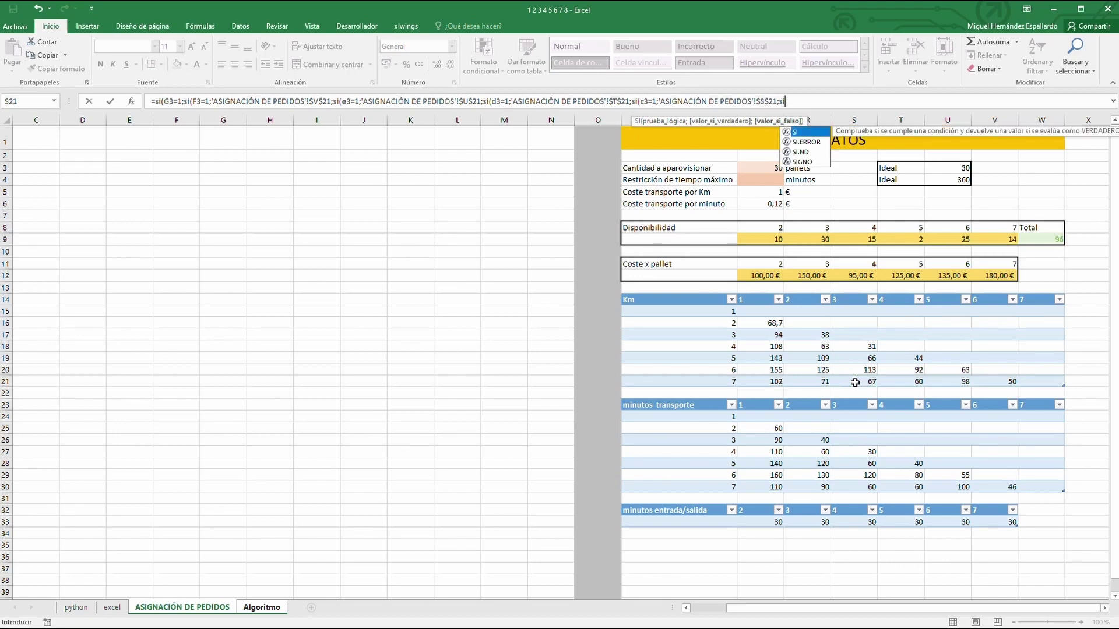
{"action": "type", "text": "("}
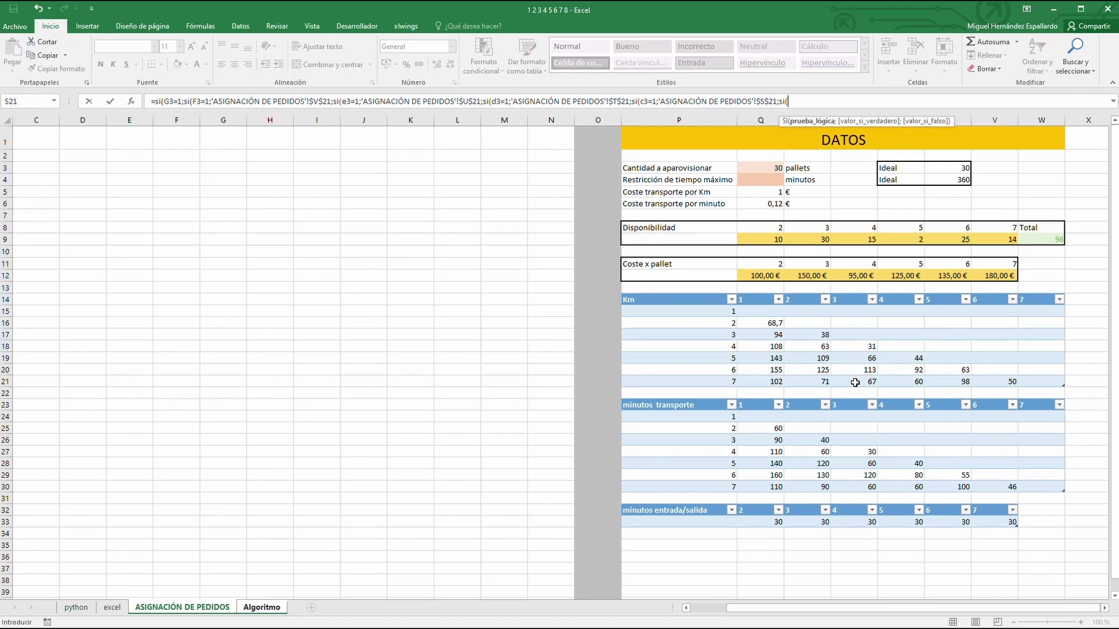
{"action": "type", "text": "b3=1;"}
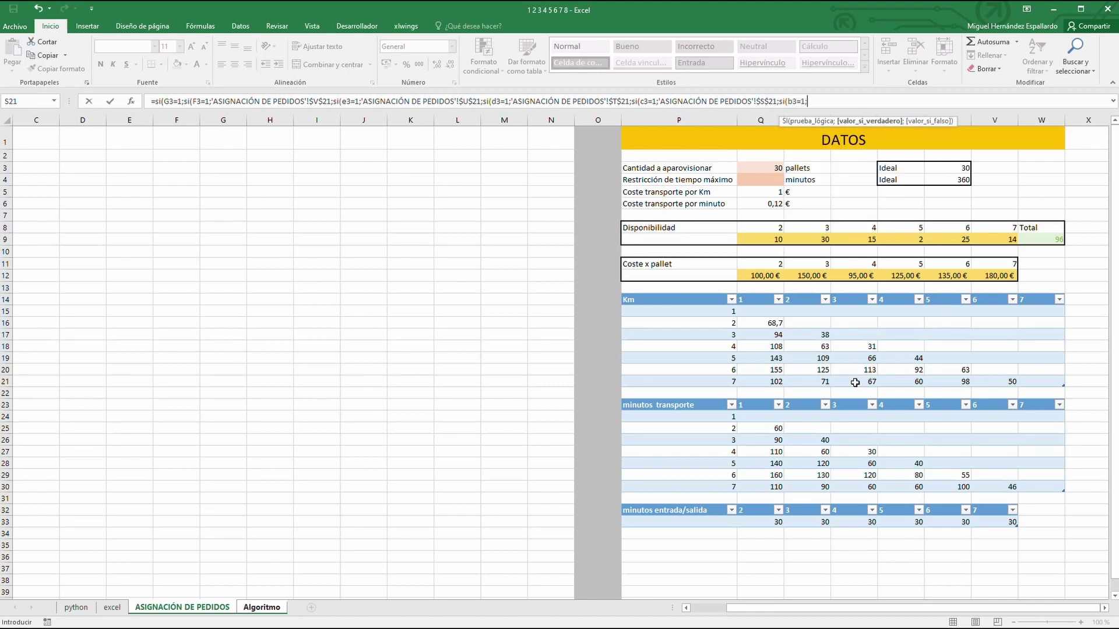
{"action": "left_click", "coordinate": [810, 382]}
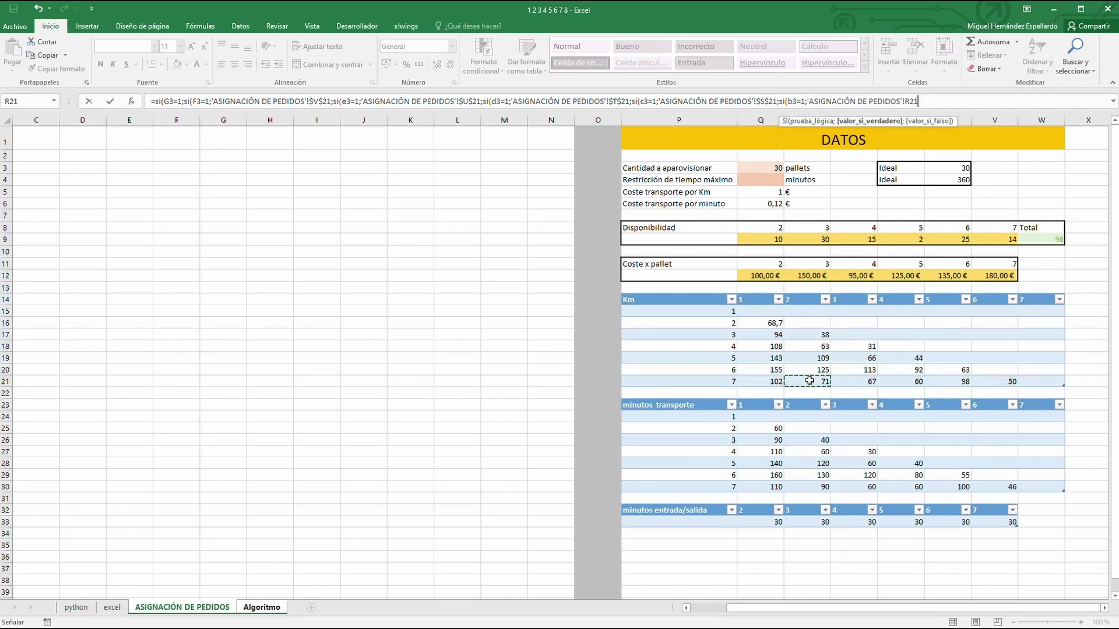
{"action": "key", "text": "F4"}
{"action": "type", "text": ";"}
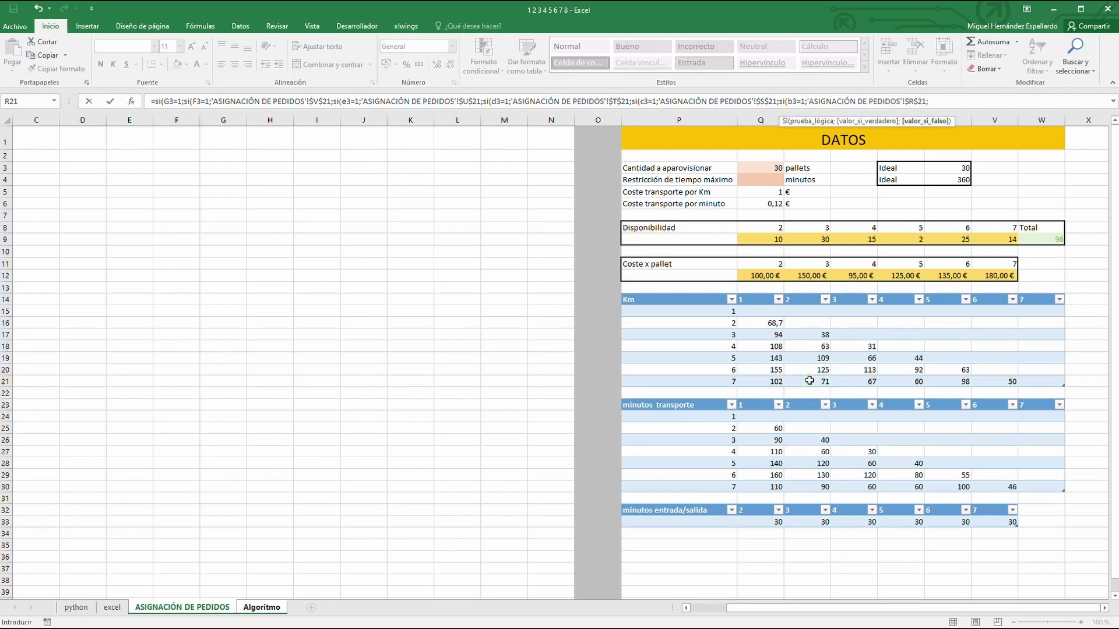
Complete the N3 formula with 'ASIGNACIÓN DE PEDIDOS'!$Q$21 as the innermost false value and 0 as the outermost one
{"action": "left_click", "coordinate": [770, 380]}
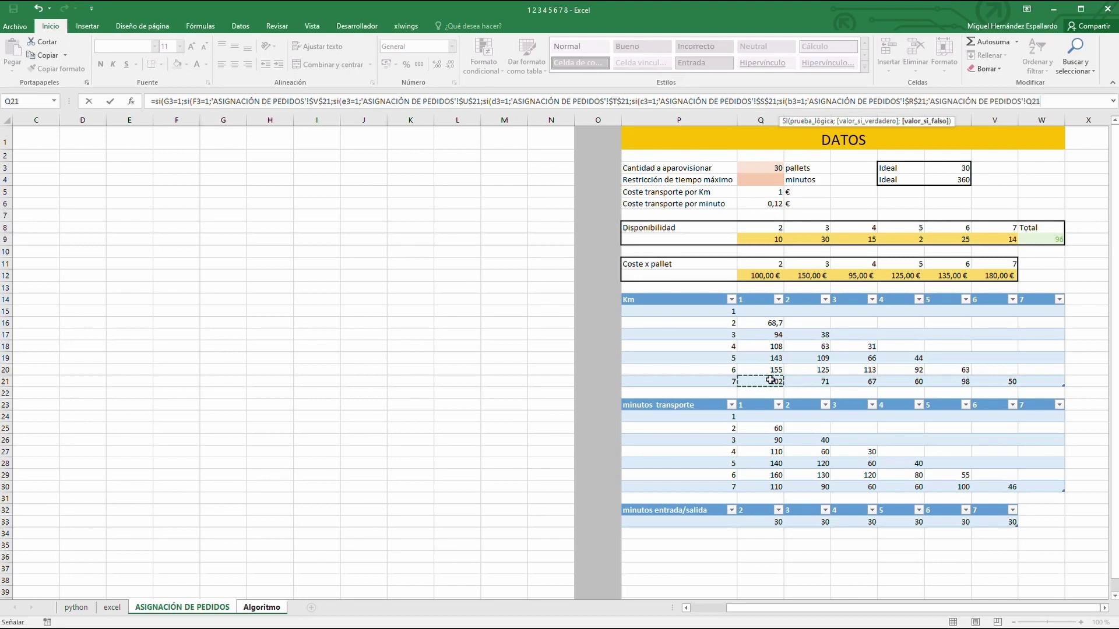
{"action": "key", "text": "F4"}
{"action": "type", "text": ")))"}
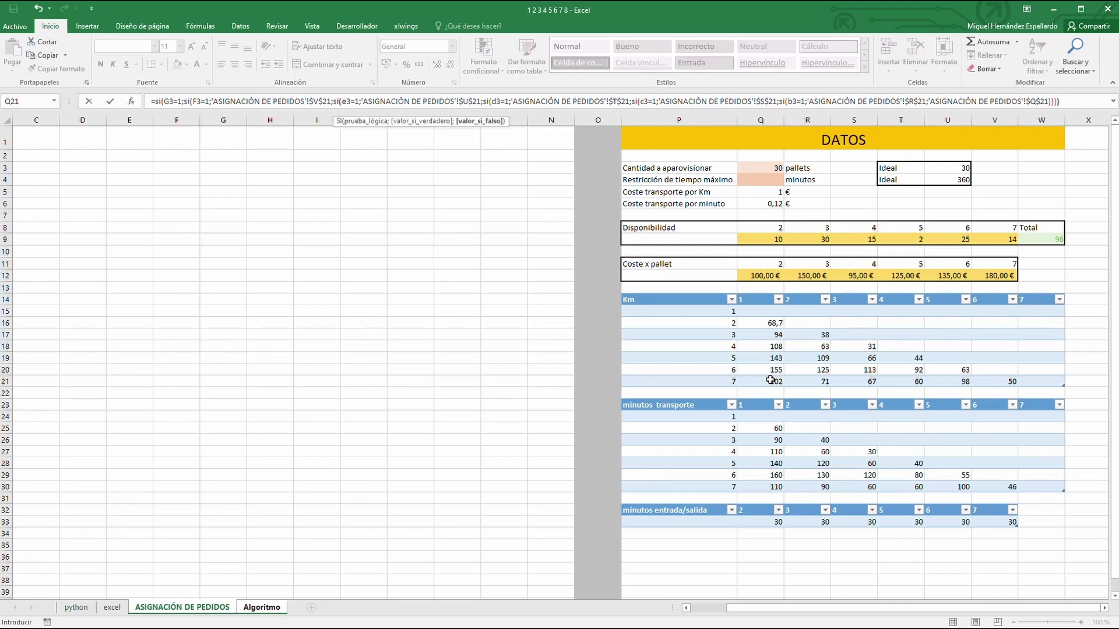
{"action": "type", "text": ")"}
{"action": "type", "text": ";0"}
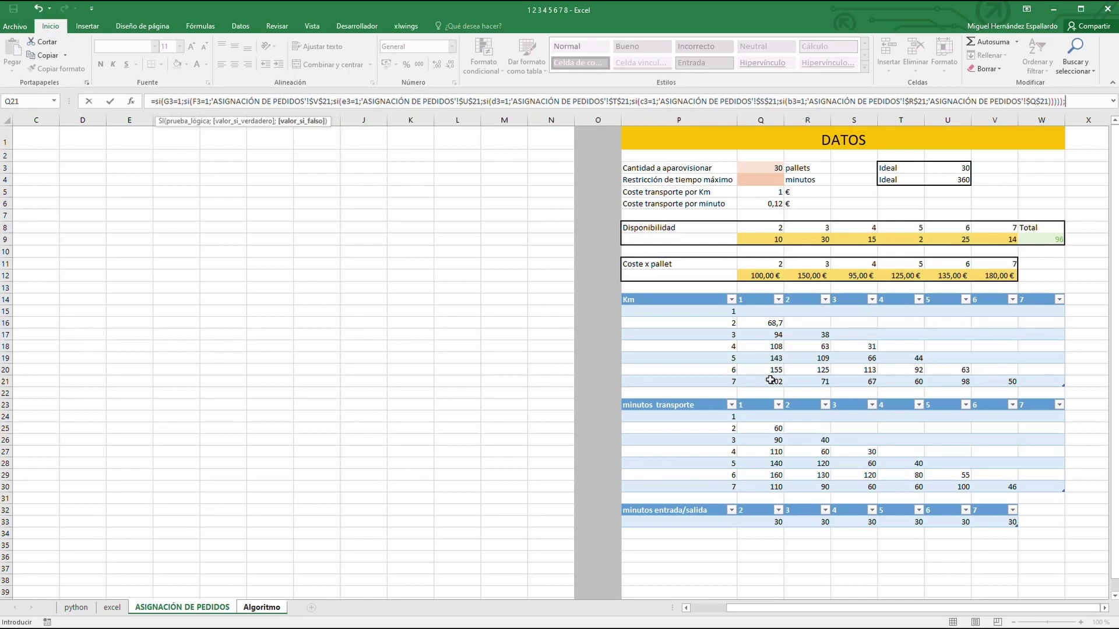
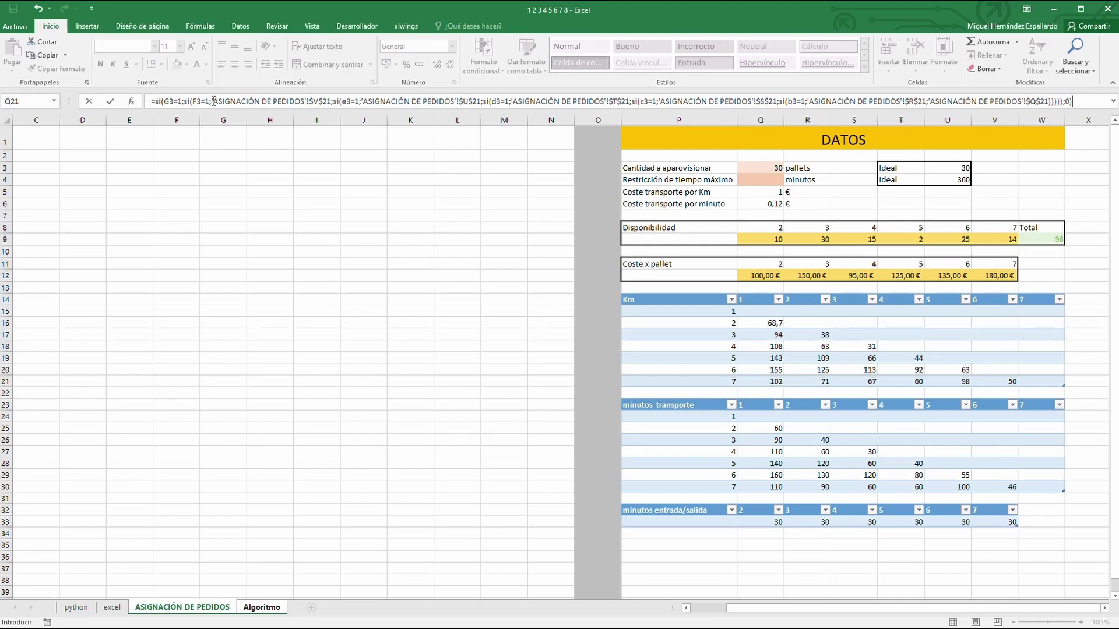
{"action": "left_click", "coordinate": [111, 102]}
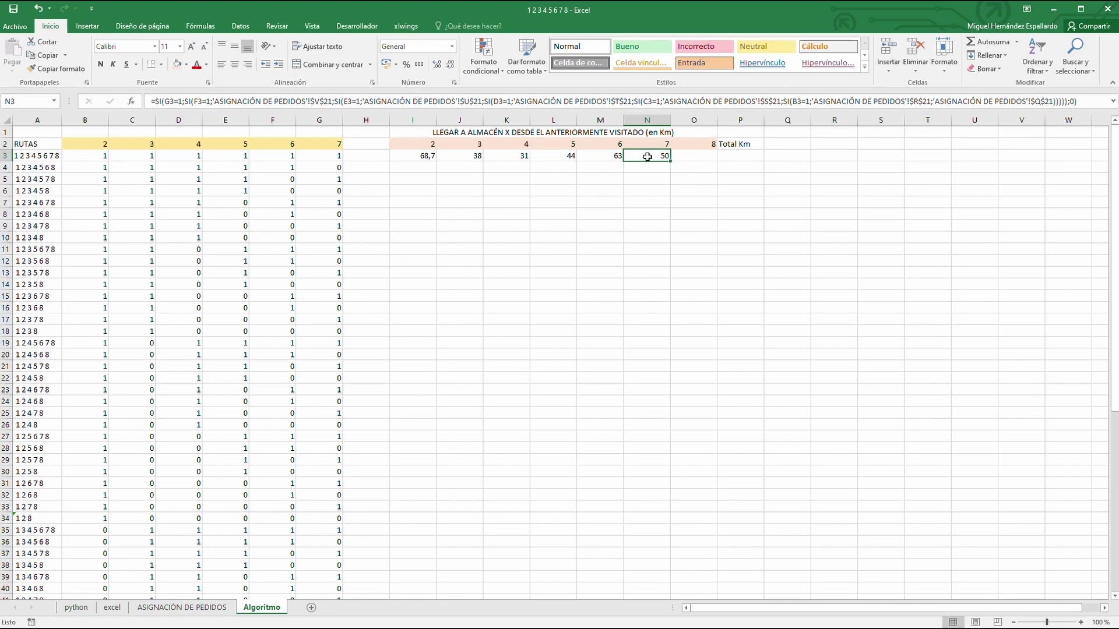
Start a SI formula in O3 that tests whether G3=1, with 'ASIGNACIÓN DE PEDIDOS'!$Q$21 as its true value
{"action": "key", "text": "Right"}
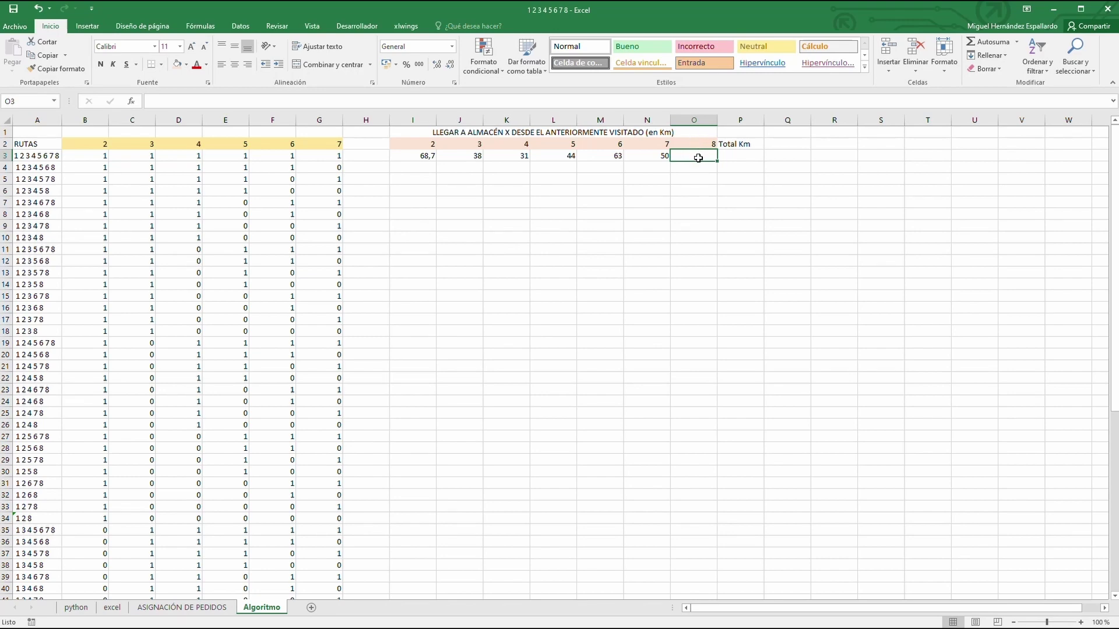
{"action": "left_click", "coordinate": [193, 101]}
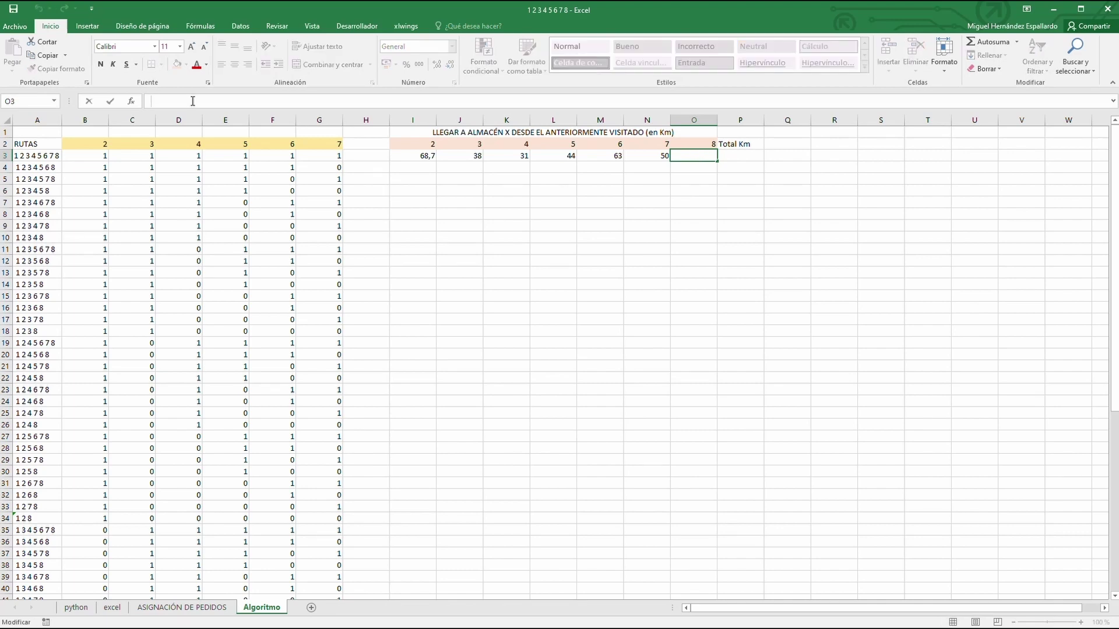
{"action": "type", "text": "=si("}
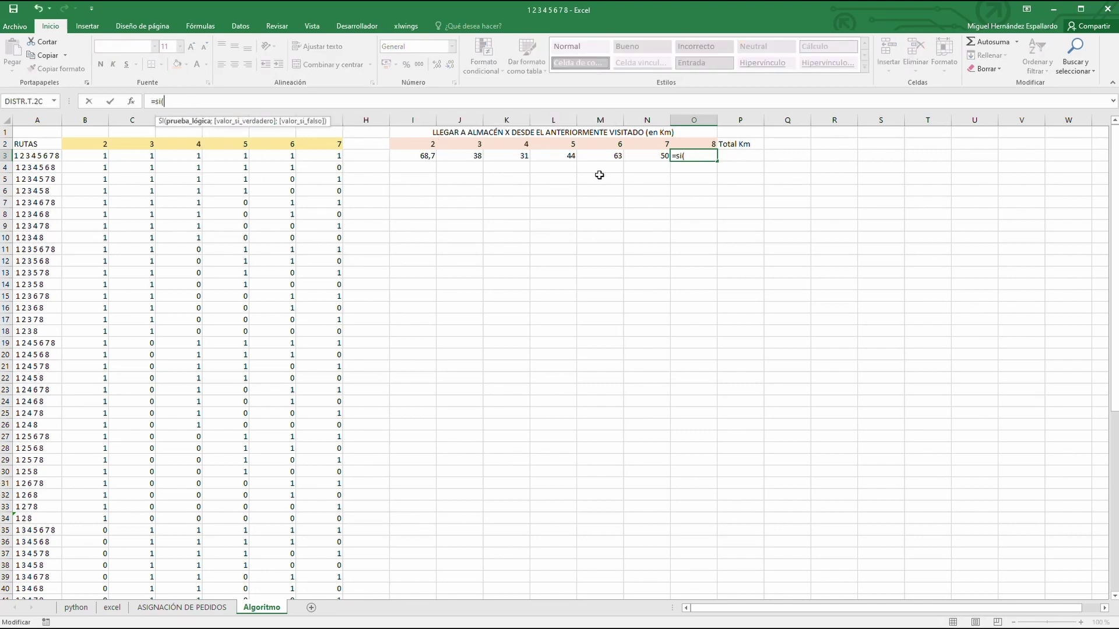
{"action": "left_click", "coordinate": [323, 156]}
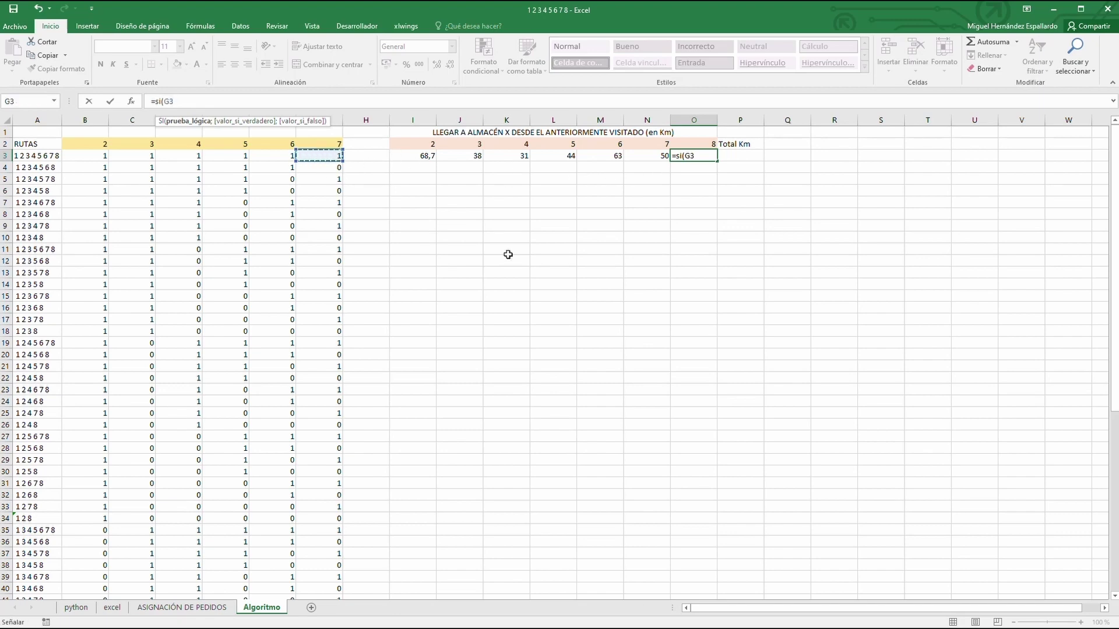
{"action": "type", "text": "=1("}
{"action": "key", "text": "BackSpace"}
{"action": "type", "text": ";"}
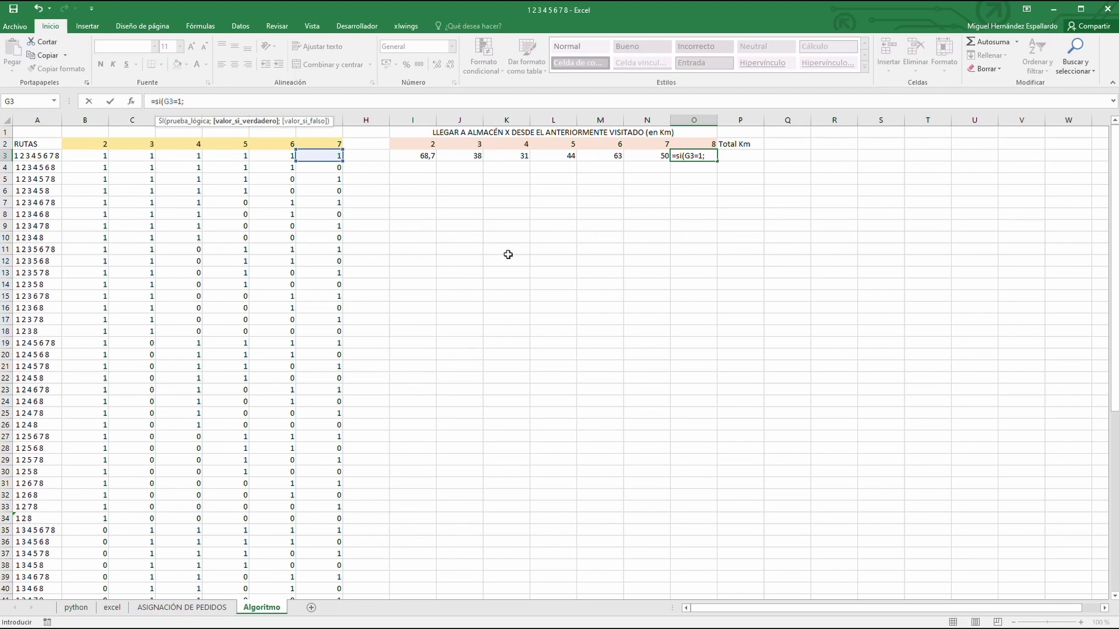
{"action": "left_click", "coordinate": [196, 608]}
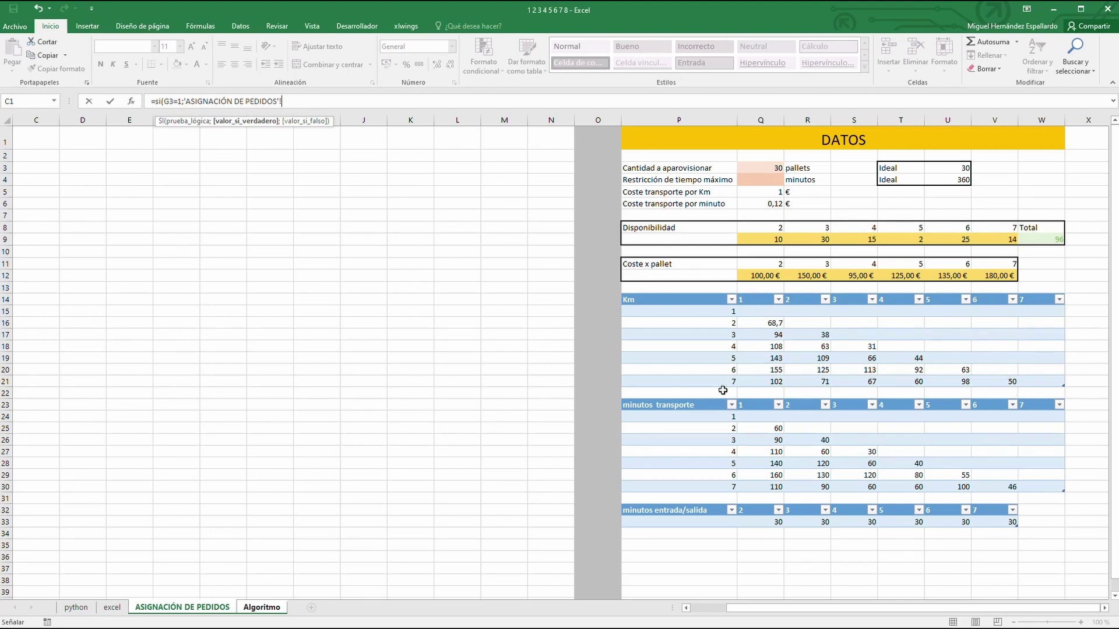
{"action": "left_click", "coordinate": [769, 382]}
{"action": "key", "text": "F4"}
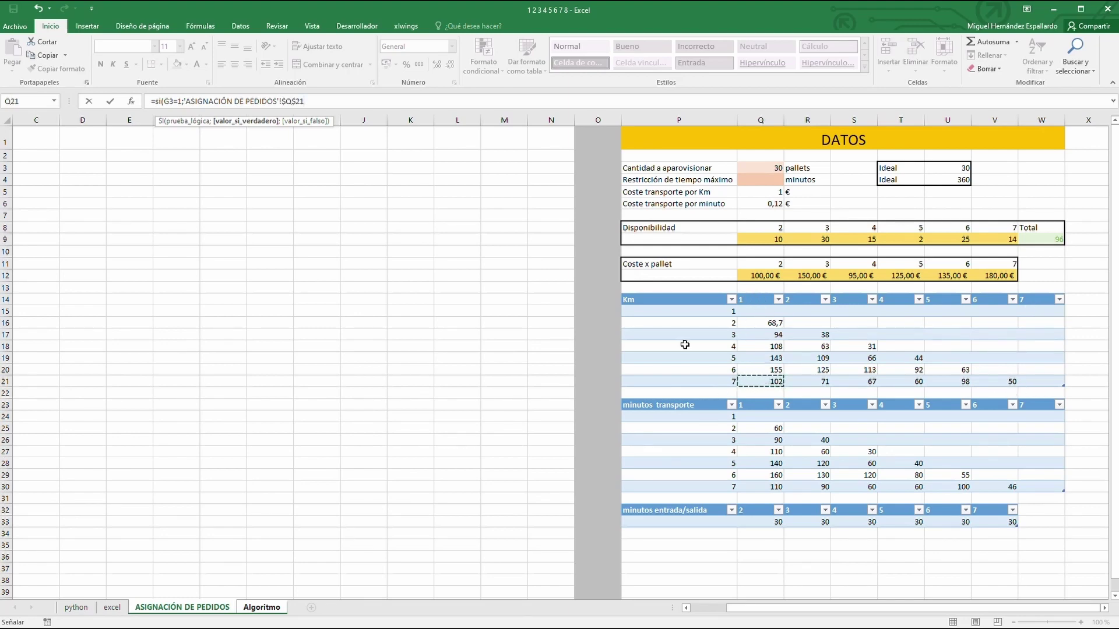
{"action": "type", "text": ";"}
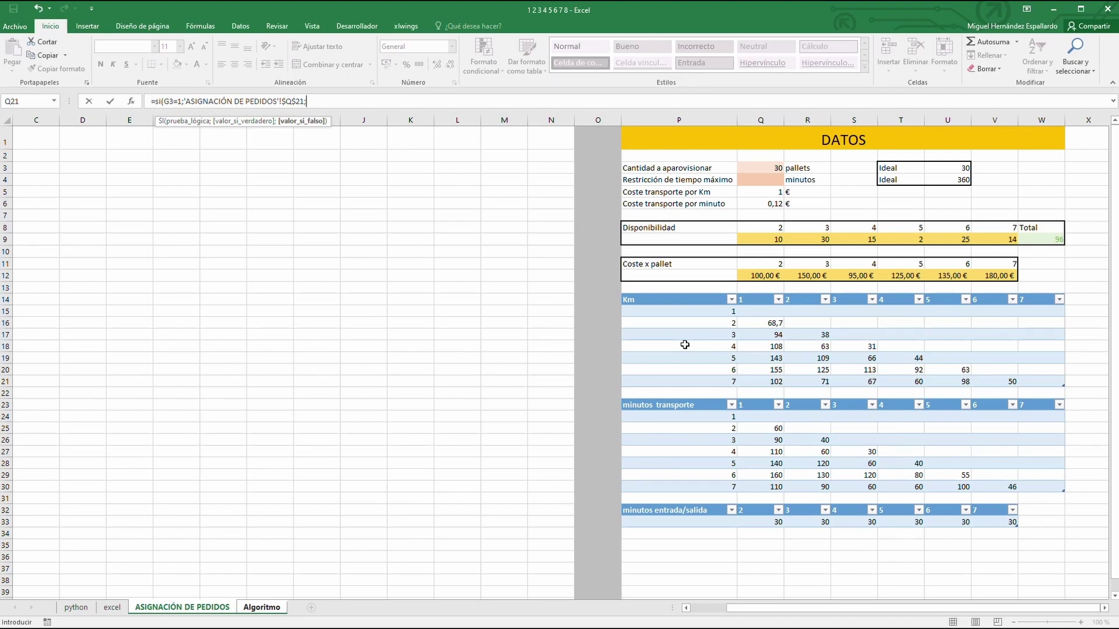
Nest a second SI as the false value in the O3 formula, testing F3=1 with 'ASIGNACIÓN DE PEDIDOS'!$Q$20 as its true value
{"action": "type", "text": "si(f"}
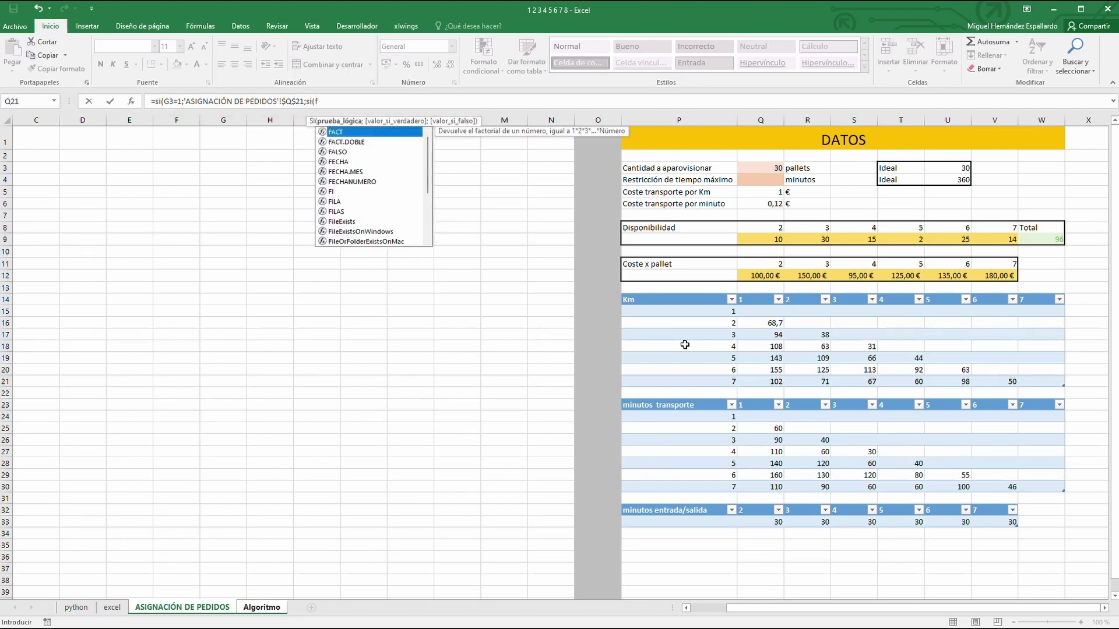
{"action": "type", "text": "3=1"}
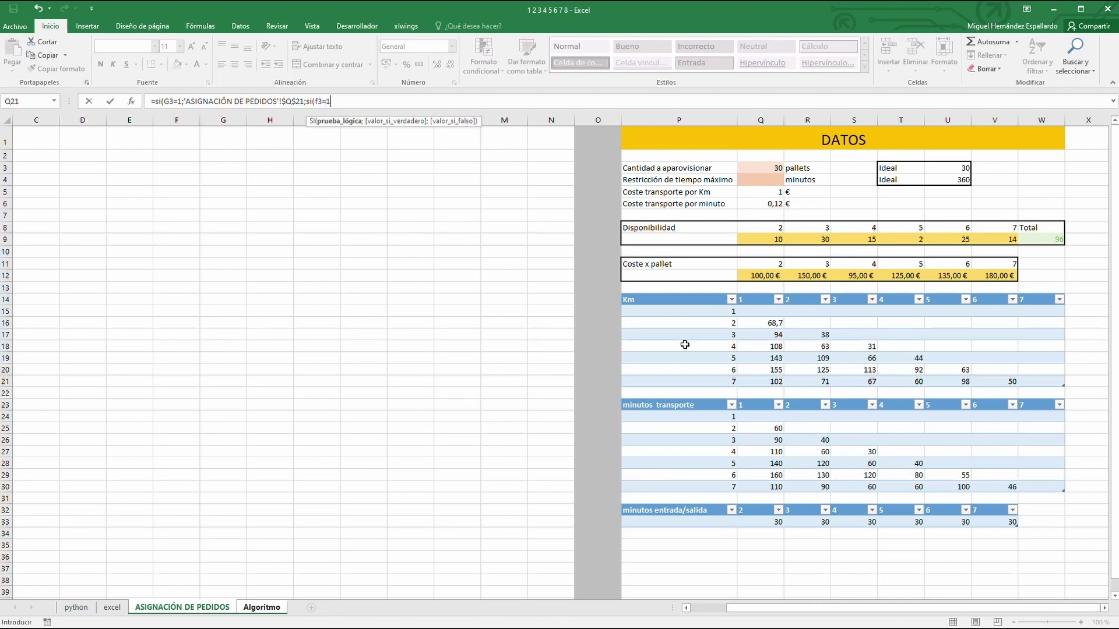
{"action": "type", "text": ";"}
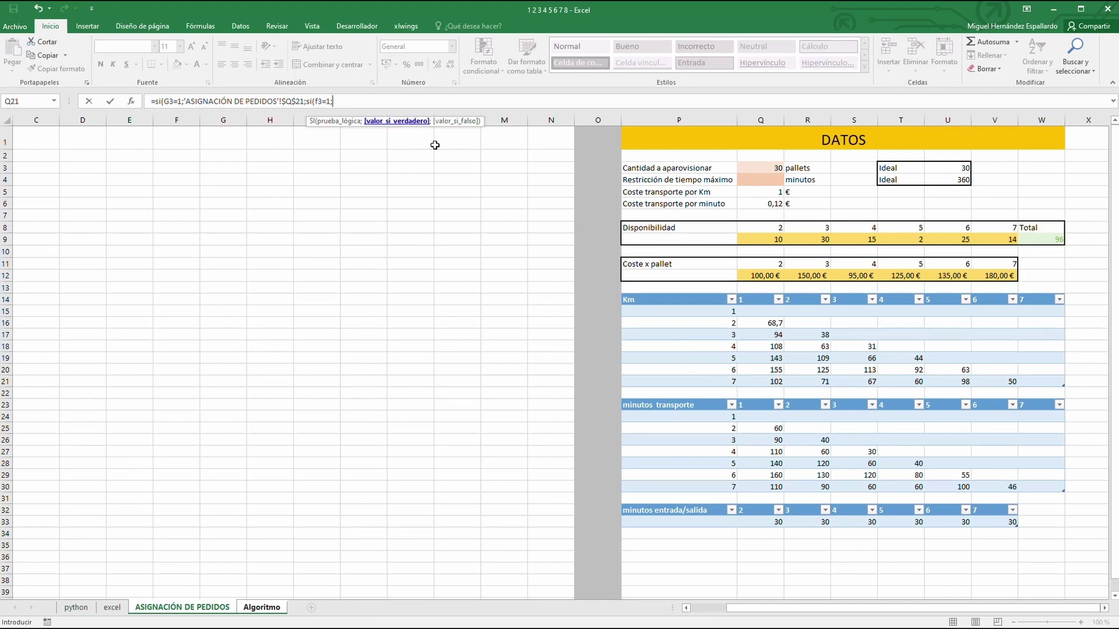
{"action": "left_click", "coordinate": [760, 370]}
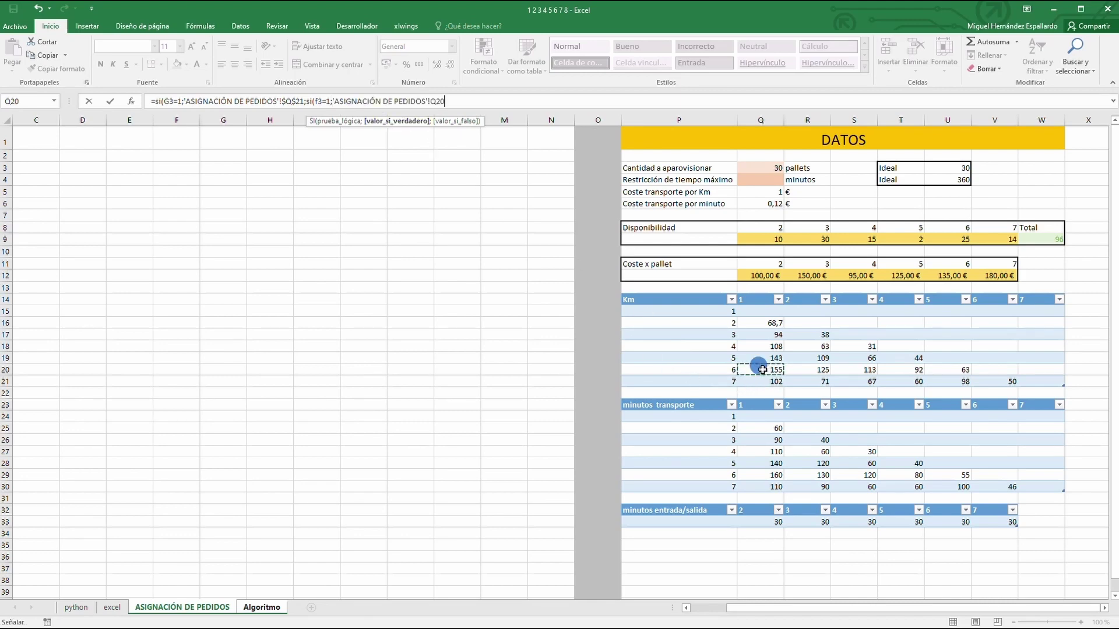
{"action": "key", "text": "F4"}
{"action": "type", "text": ";"}
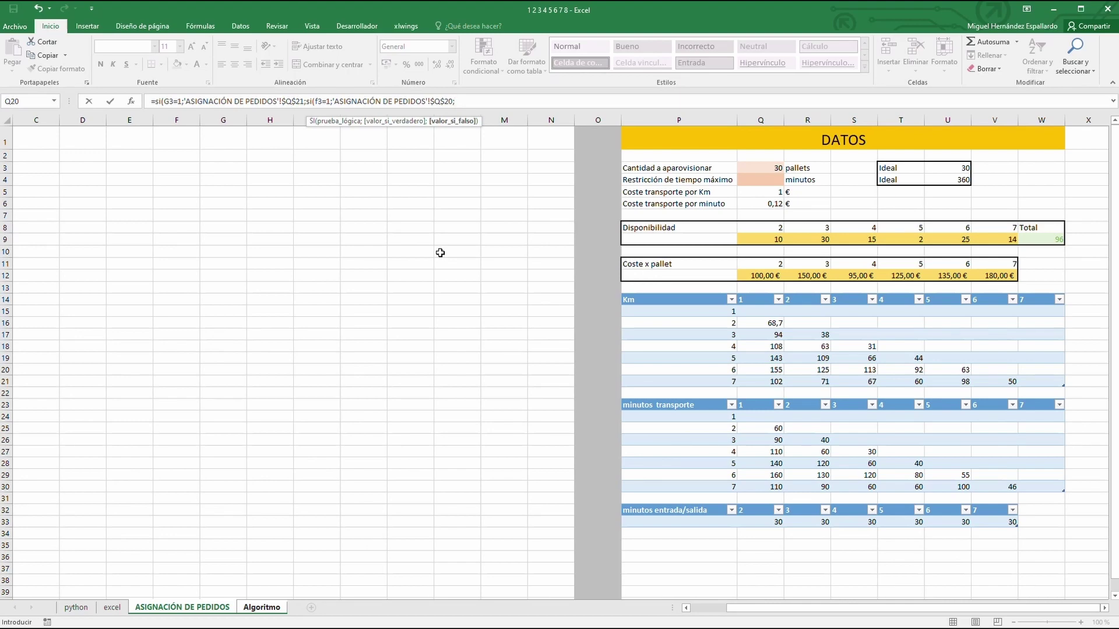
Nest a third and fourth SI in the O3 formula, testing E3=1 with 'ASIGNACIÓN DE PEDIDOS'!$Q$19 and D3=1 with $Q$18 as their true values
{"action": "type", "text": "si("}
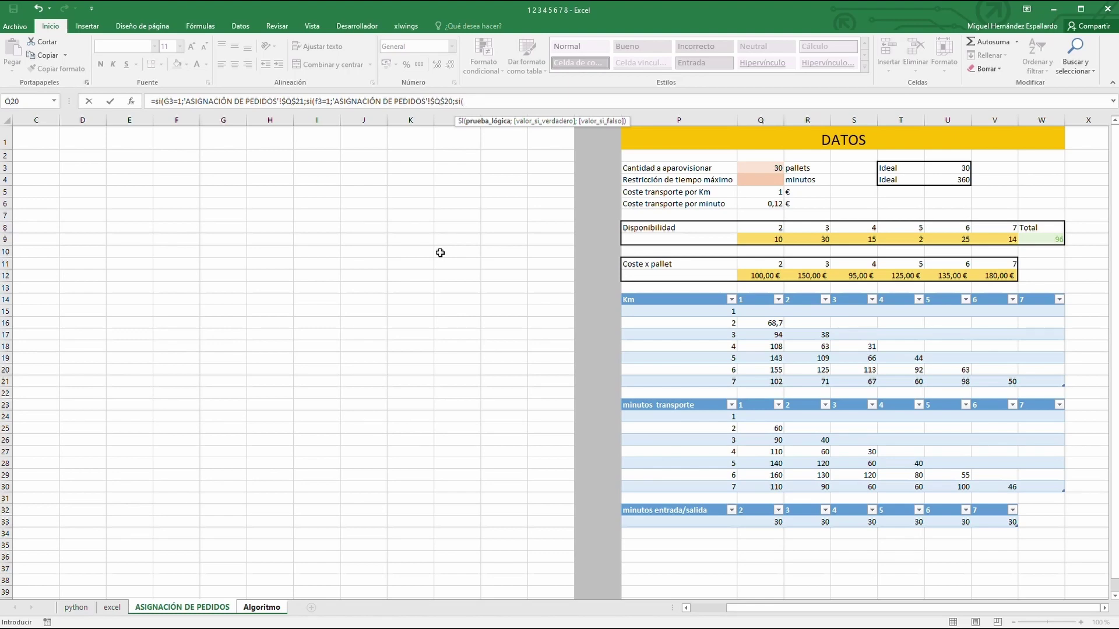
{"action": "type", "text": "e3=1;"}
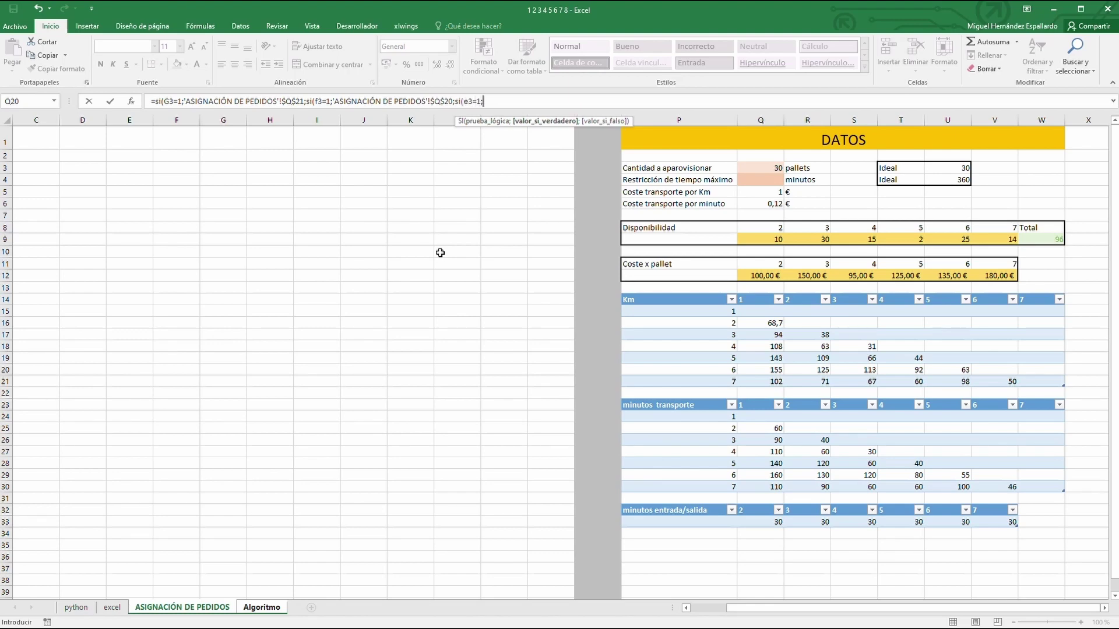
{"action": "left_click", "coordinate": [752, 358]}
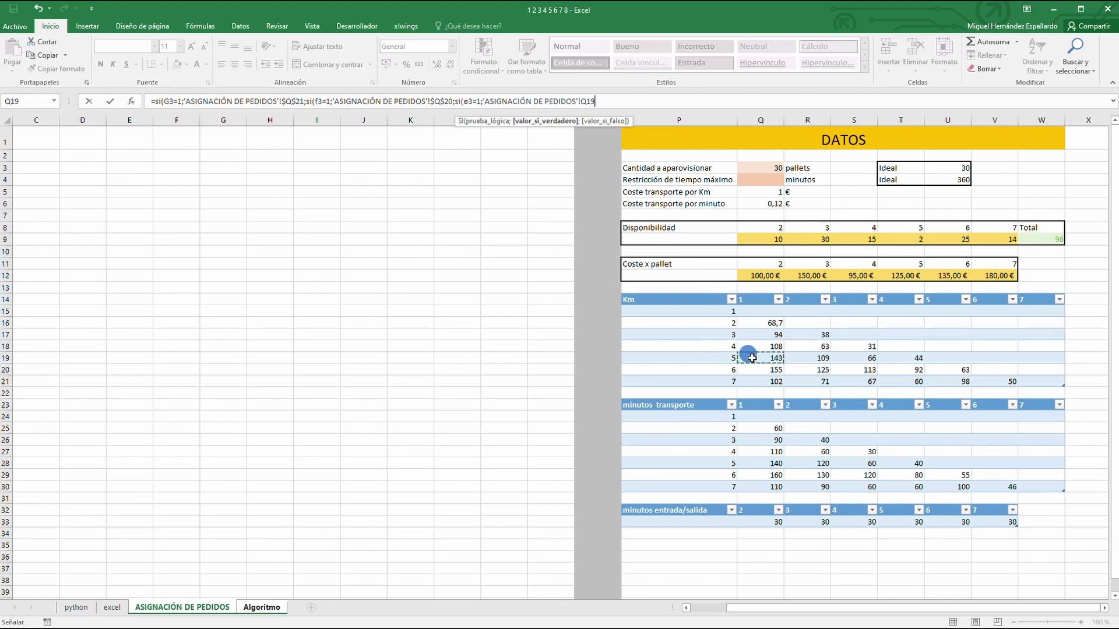
{"action": "type", "text": ";si("}
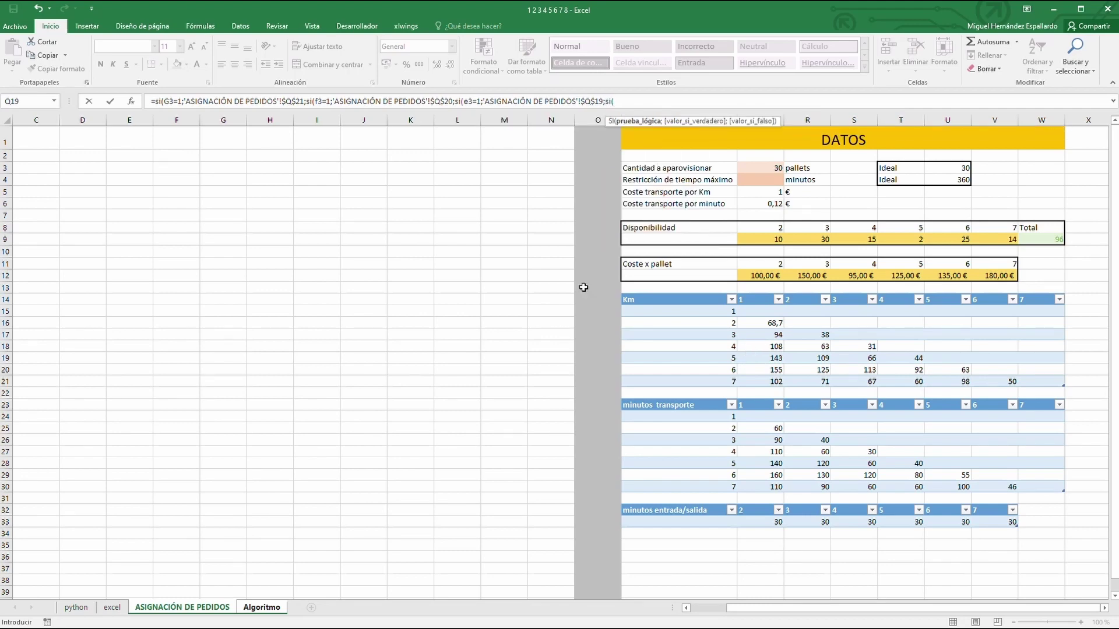
{"action": "type", "text": "d3=1;"}
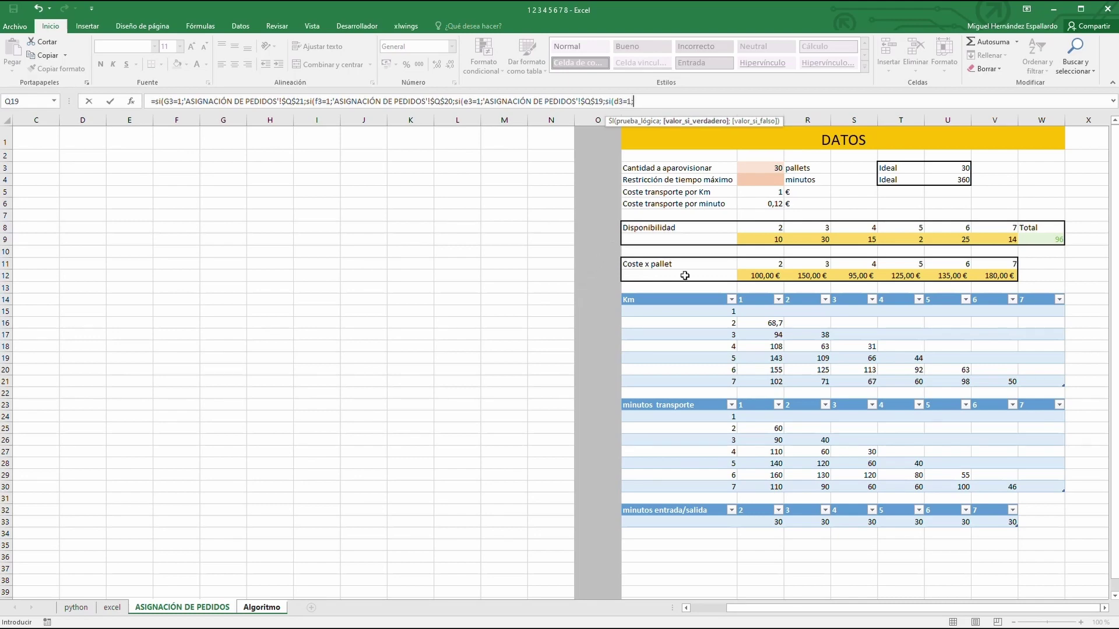
{"action": "left_click", "coordinate": [765, 347]}
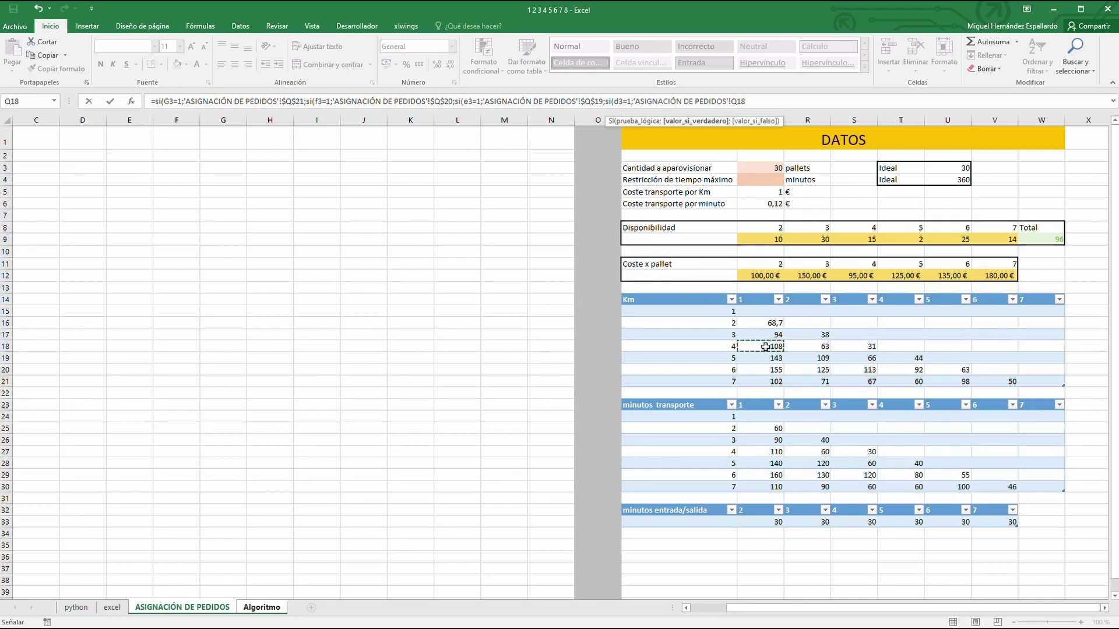
{"action": "key", "text": "F4"}
Nest a fifth SI in the O3 formula testing C3=1, with 'ASIGNACIÓN DE PEDIDOS'!$Q$17 as its true value
{"action": "type", "text": ";si("}
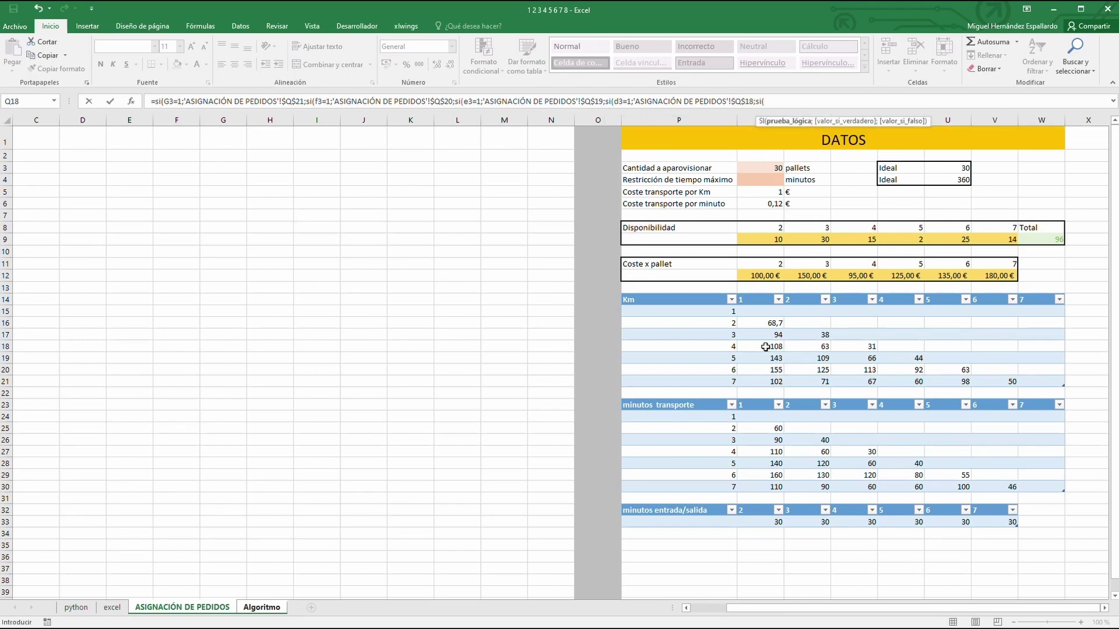
{"action": "type", "text": "c"}
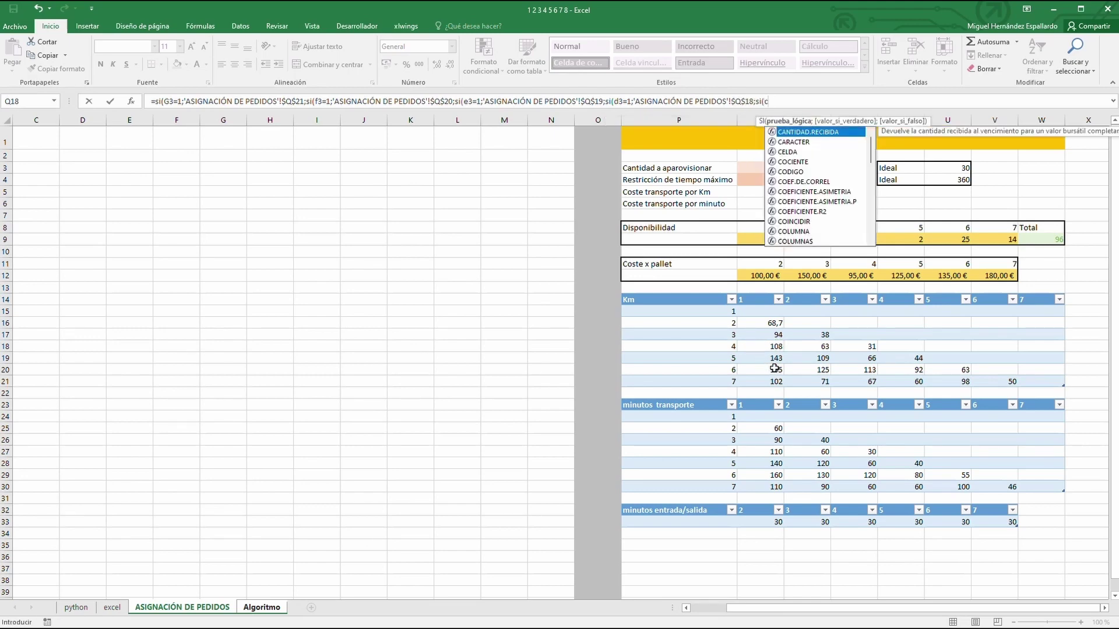
{"action": "type", "text": "3=1;"}
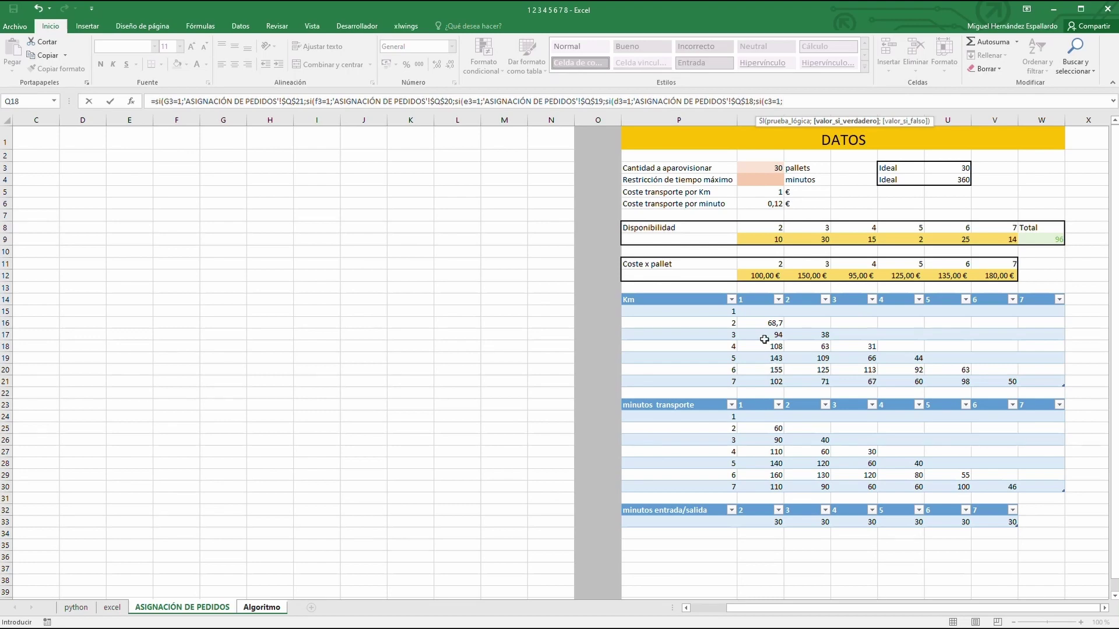
{"action": "left_click", "coordinate": [764, 338]}
{"action": "key", "text": "F4"}
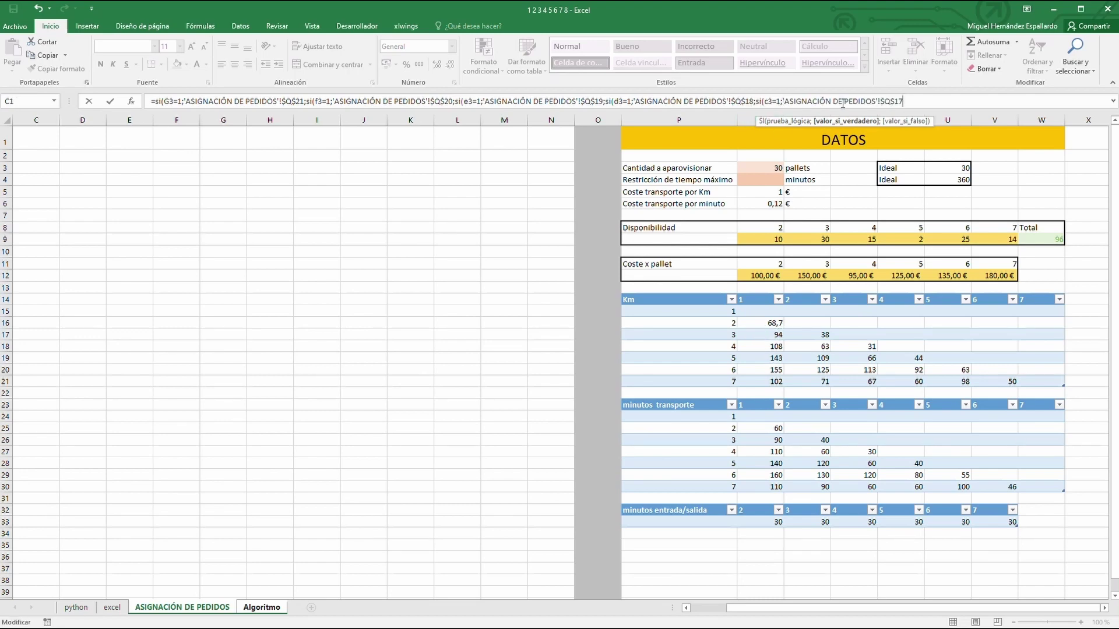
Complete the O3 formula with 'ASIGNACIÓN DE PEDIDOS'!$Q$16 as the innermost false value and close all the nested SI functions
{"action": "type", "text": ";"}
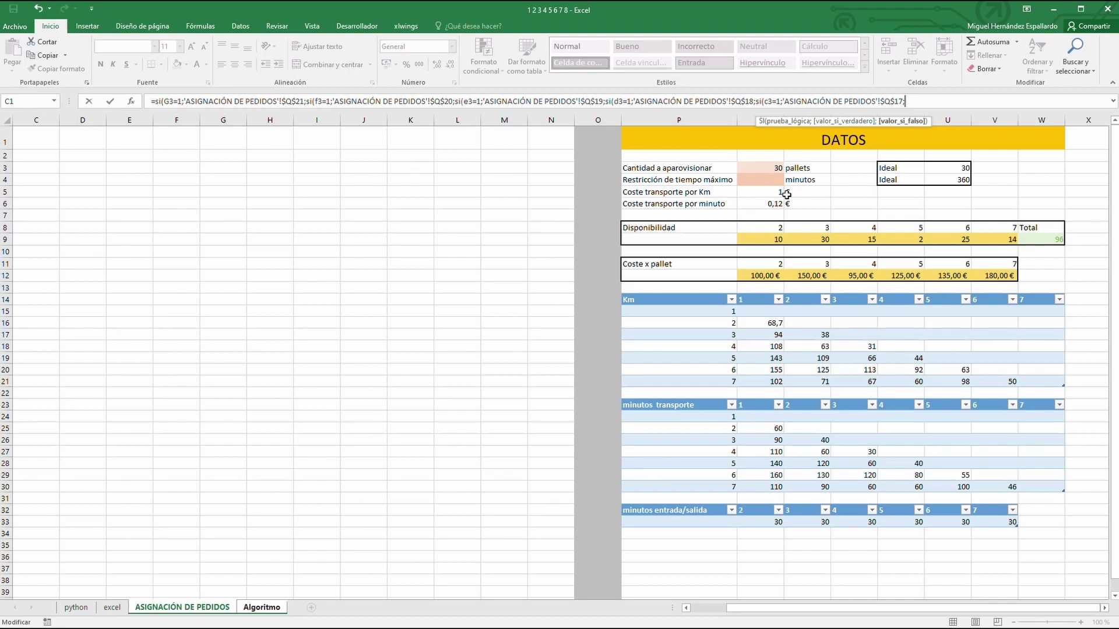
{"action": "type", "text": "b"}
{"action": "key", "text": "BackSpace"}
{"action": "left_click", "coordinate": [753, 326]}
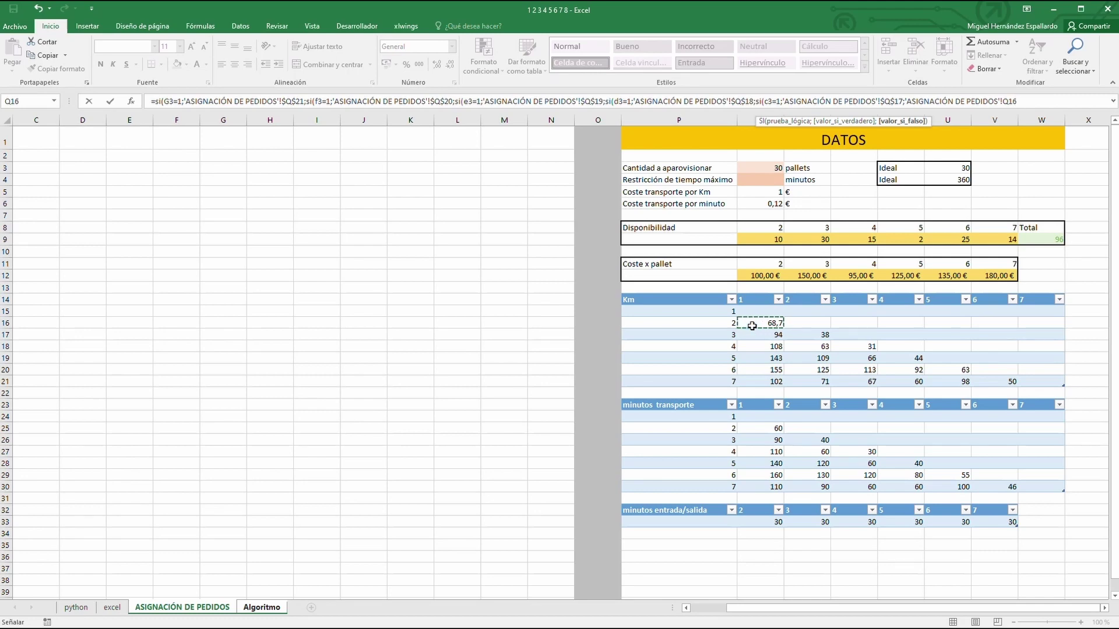
{"action": "key", "text": "F4"}
{"action": "type", "text": "))))"}
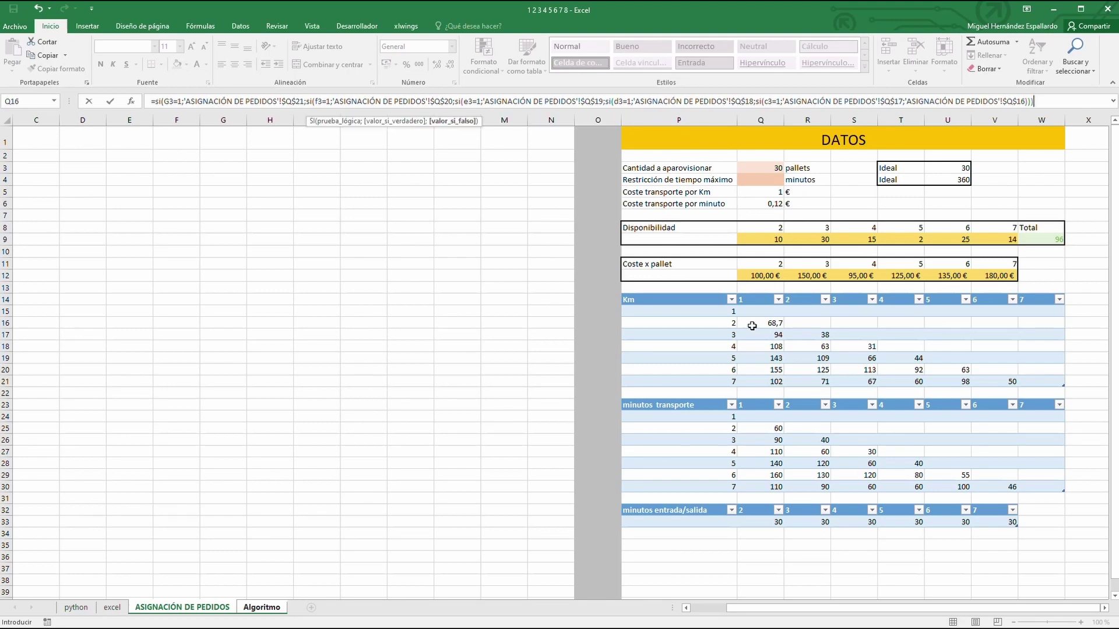
{"action": "key", "text": "Return"}
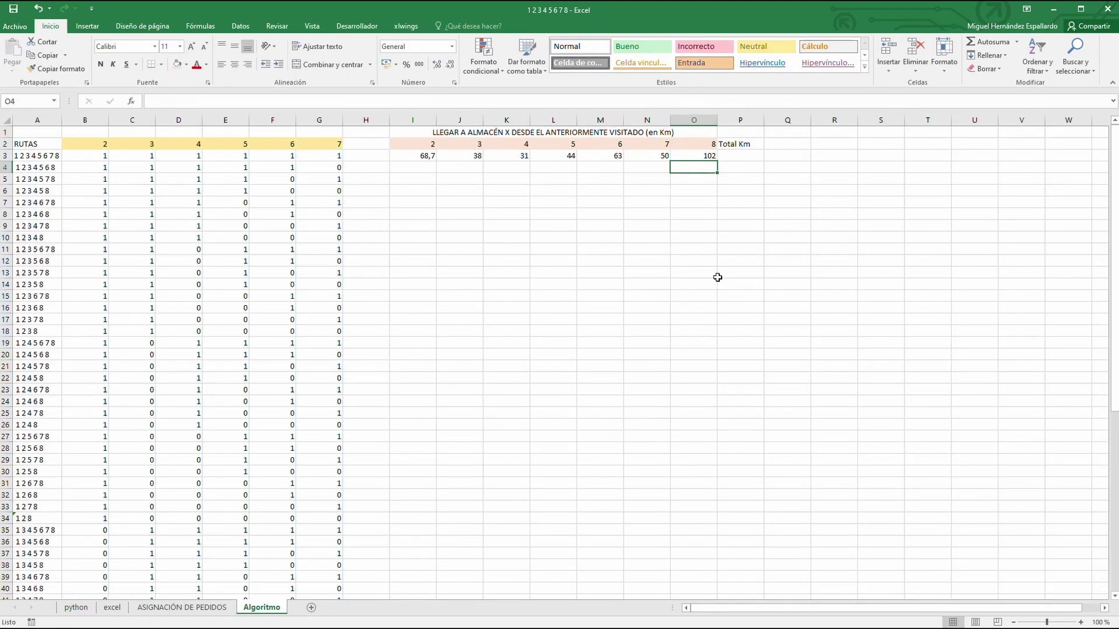
{"action": "left_click", "coordinate": [699, 156]}
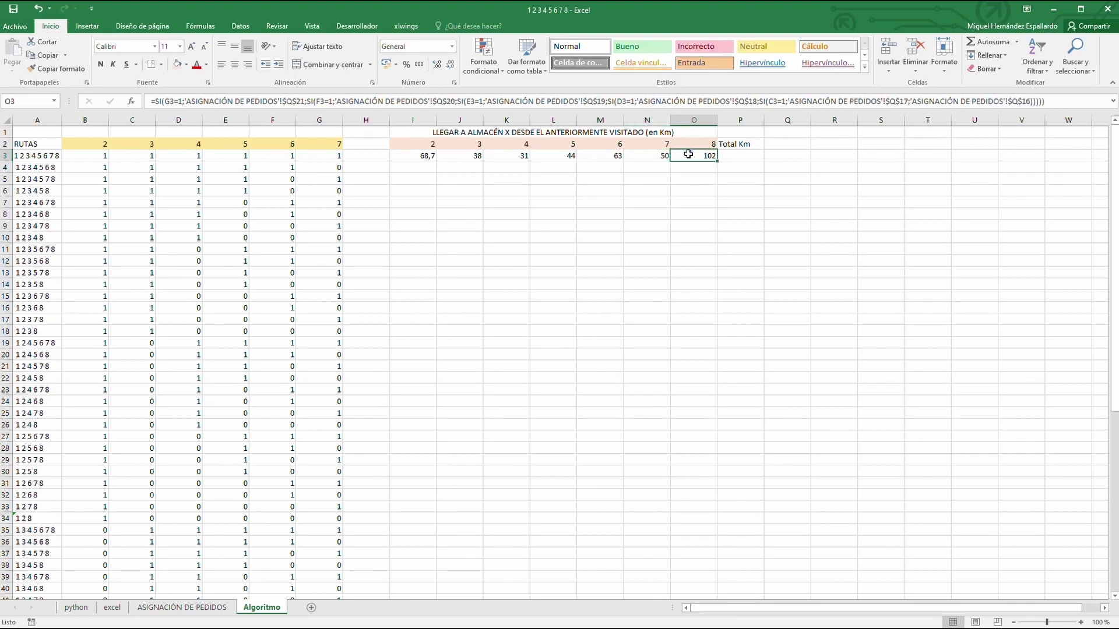
Enter a SUMA formula in P3 under Total Km that adds the range I3:O3
{"action": "left_click", "coordinate": [740, 155]}
{"action": "type", "text": "=sum"}
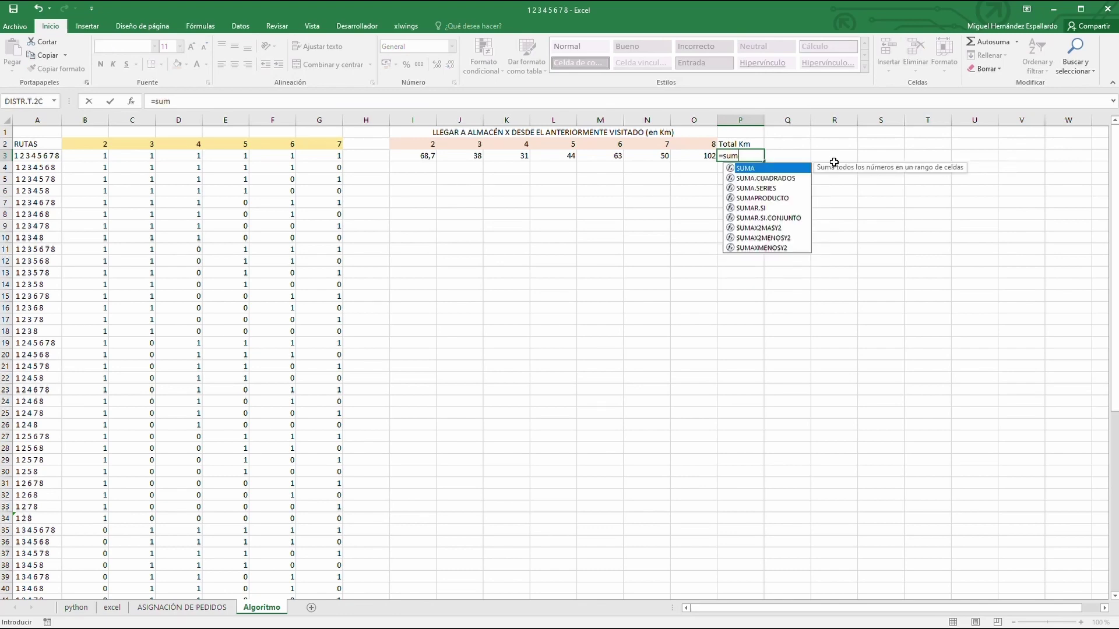
{"action": "type", "text": "a("}
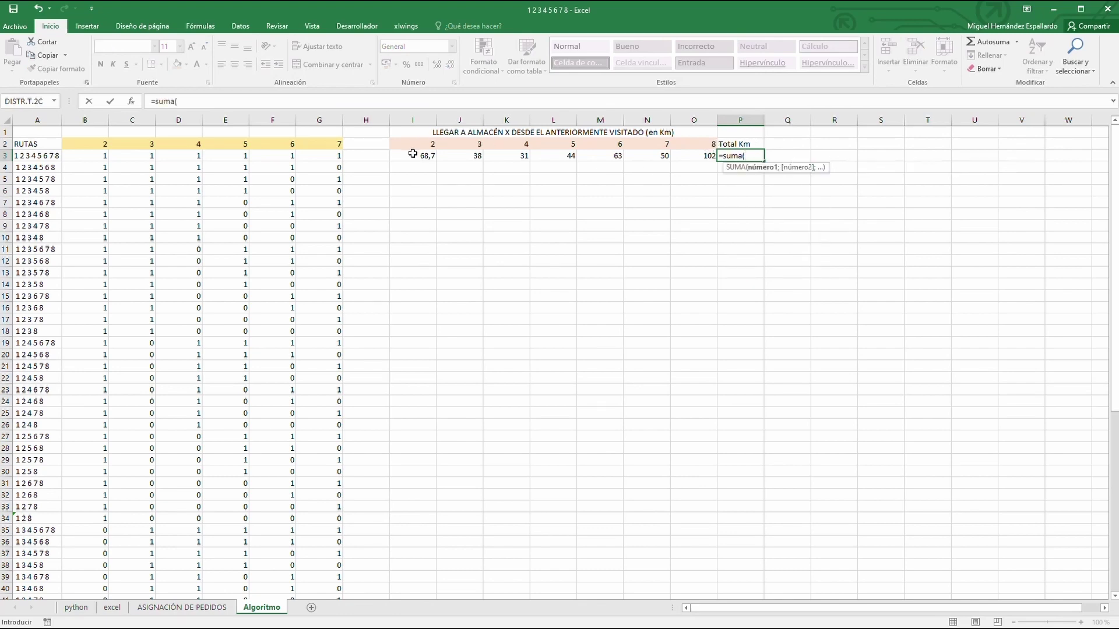
{"action": "left_click_drag", "start_coordinate": [415, 155], "coordinate": [685, 155]}
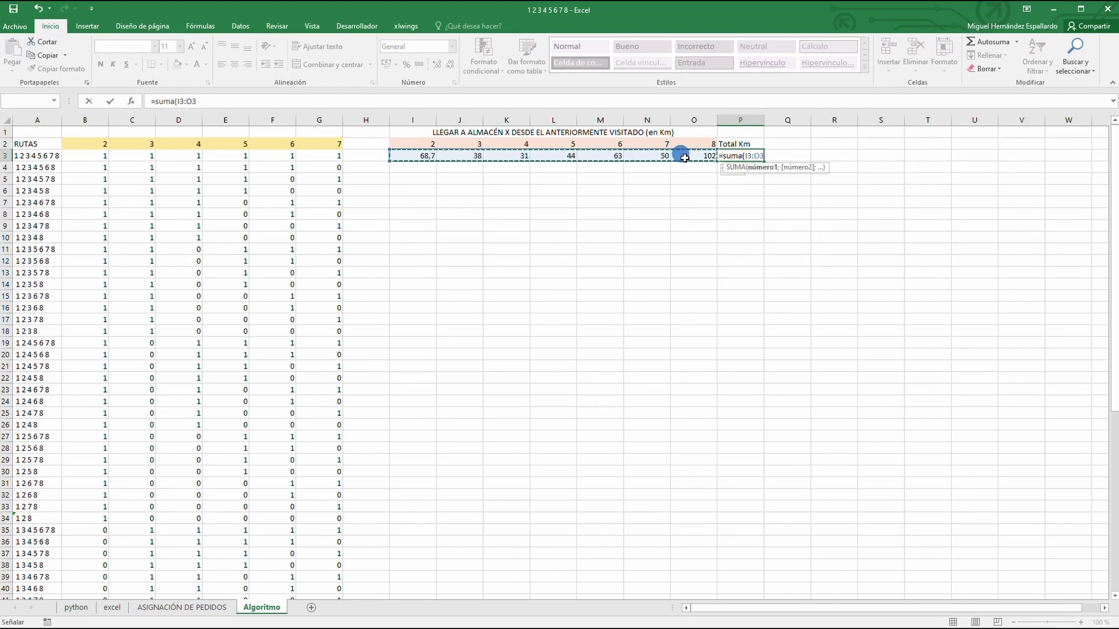
{"action": "key", "text": "Return"}
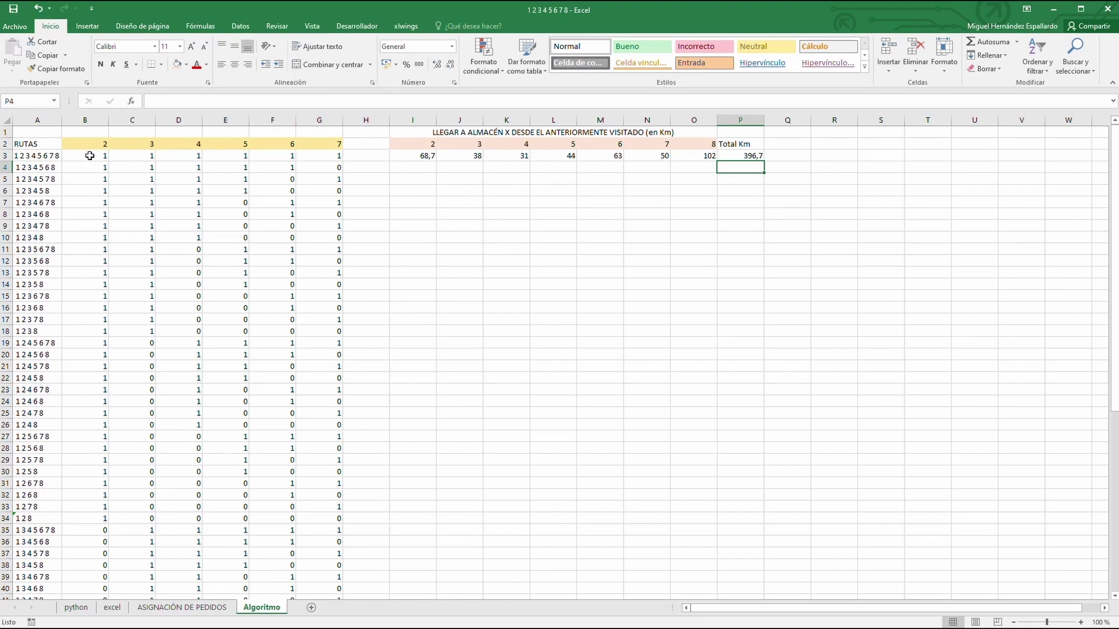
Fill the Km formulas in I3:P3 down through row 16
{"action": "left_click", "coordinate": [643, 188]}
{"action": "left_click_drag", "start_coordinate": [415, 158], "coordinate": [751, 311]}
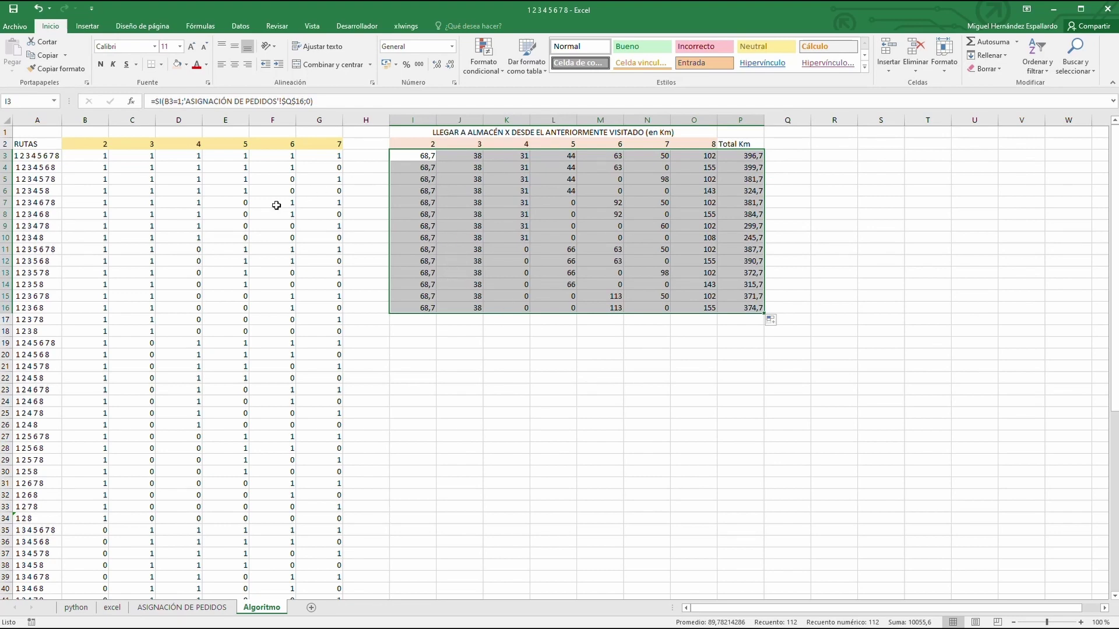
{"action": "left_click", "coordinate": [467, 192]}
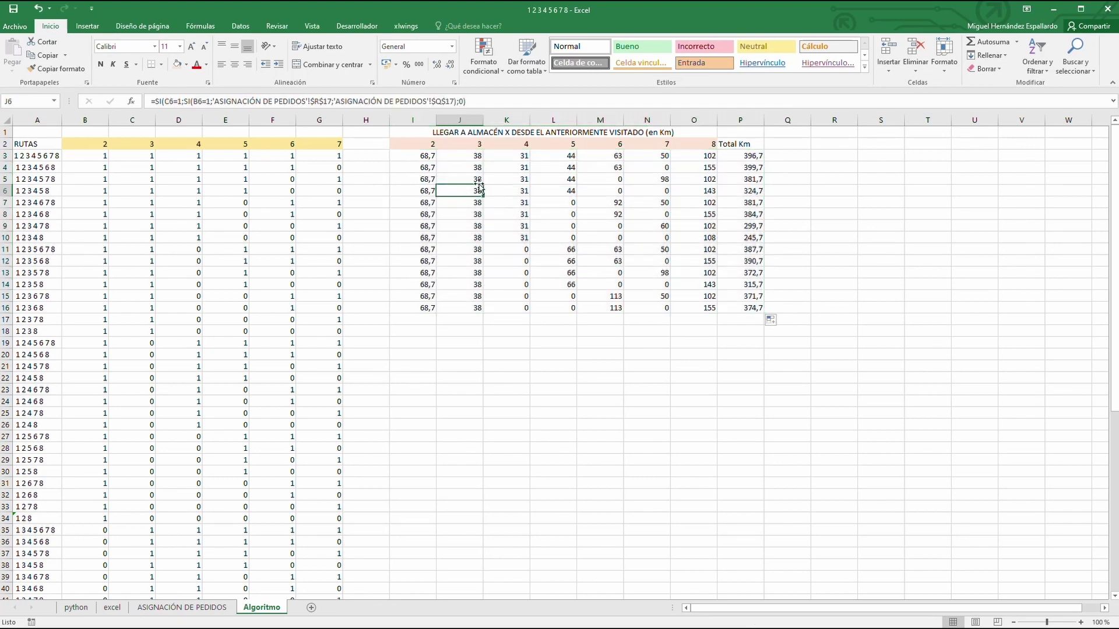
Extend the formulas in I16:P16 down to the last route in row 65 and check the filled rows
{"action": "left_click_drag", "start_coordinate": [414, 308], "coordinate": [745, 309]}
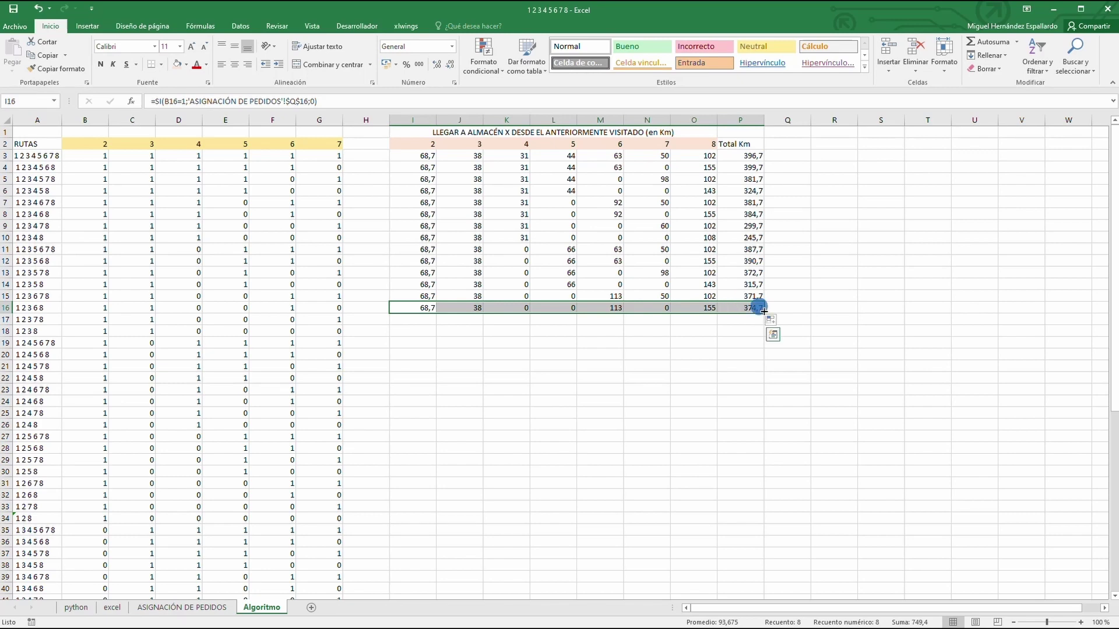
{"action": "double_click", "coordinate": [764, 313]}
{"action": "scroll", "coordinate": [781, 262], "scroll_direction": "down", "scroll_amount": 9}
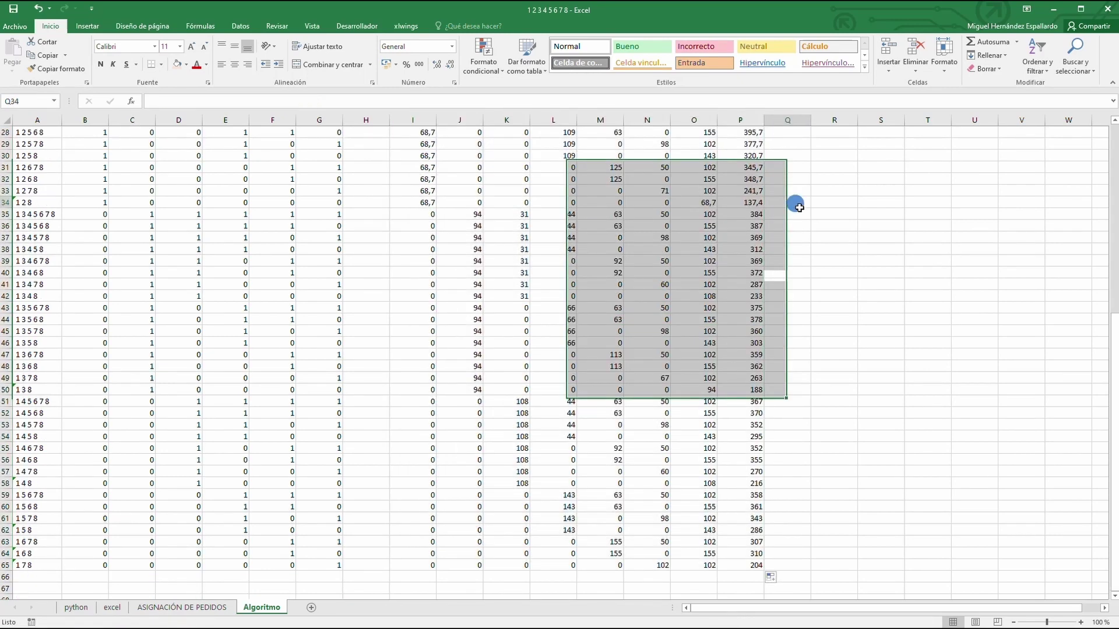
{"action": "left_click", "coordinate": [793, 208]}
{"action": "scroll", "coordinate": [794, 228], "scroll_direction": "up", "scroll_amount": 9}
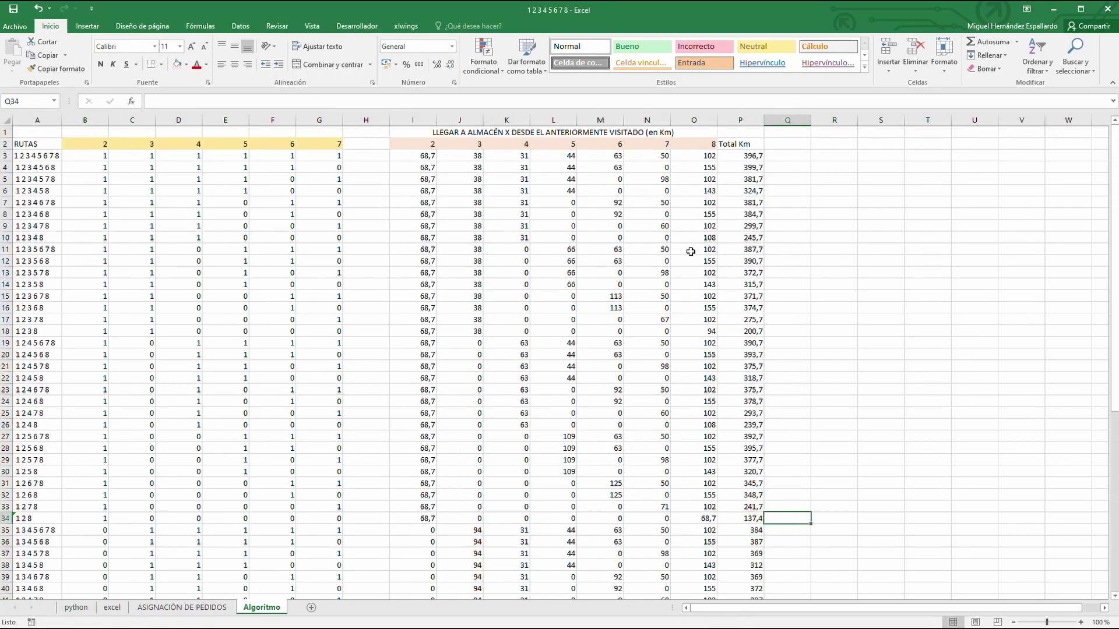
{"action": "left_click", "coordinate": [834, 191]}
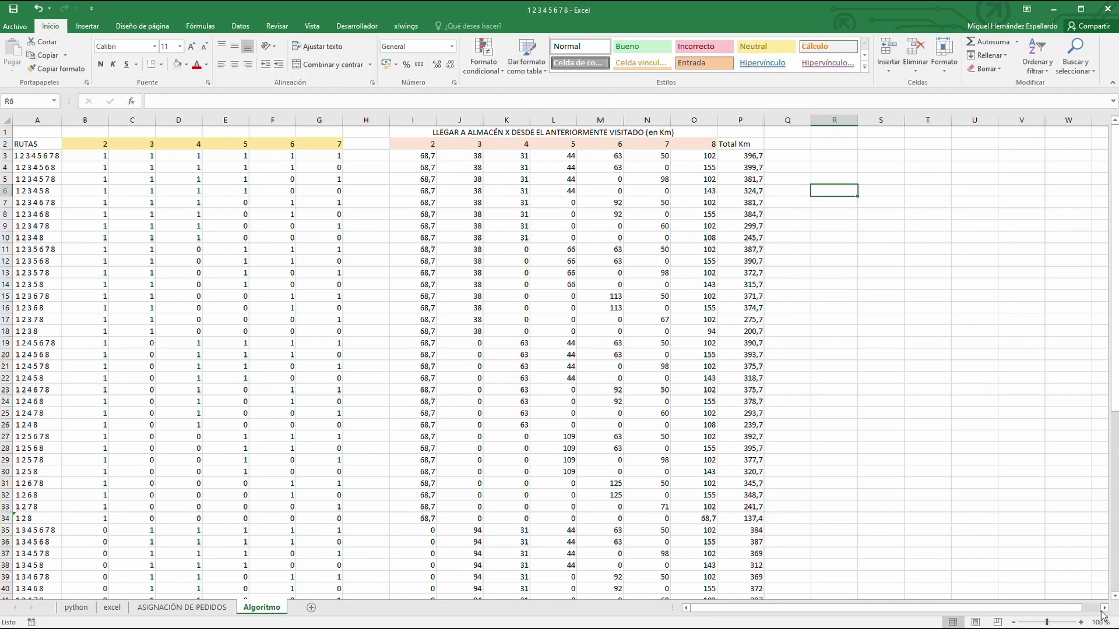
Copy the Km header block and its first formula row, I1:P3, and paste it starting at R1
{"action": "left_click", "coordinate": [1104, 608]}
{"action": "left_click", "coordinate": [1105, 609]}
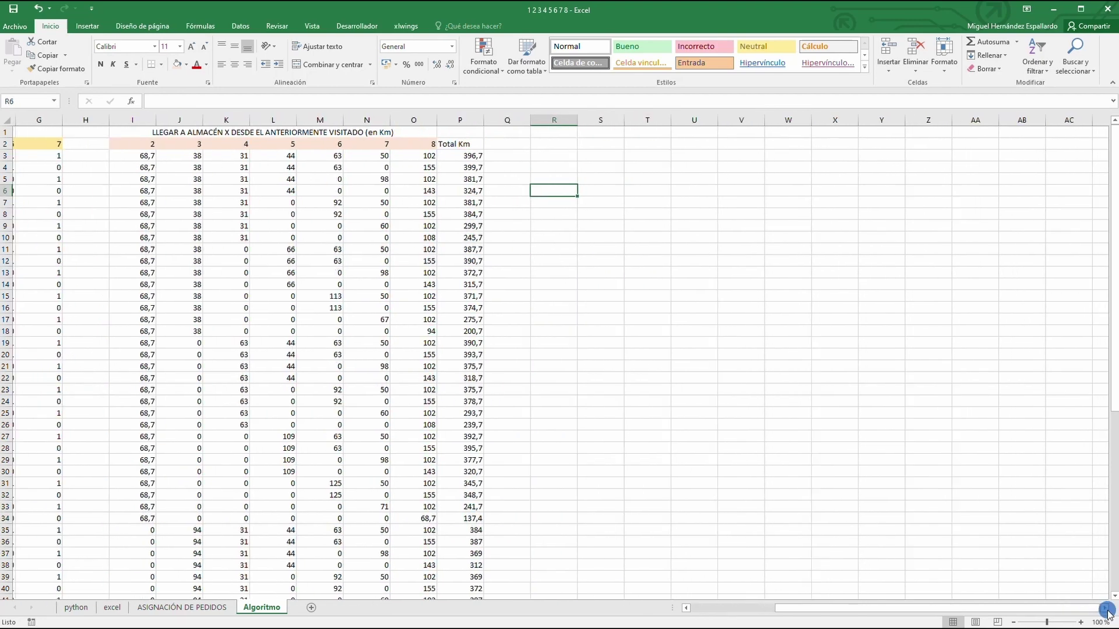
{"action": "left_click", "coordinate": [1105, 608]}
{"action": "left_click", "coordinate": [1104, 609]}
{"action": "left_click", "coordinate": [1105, 609]}
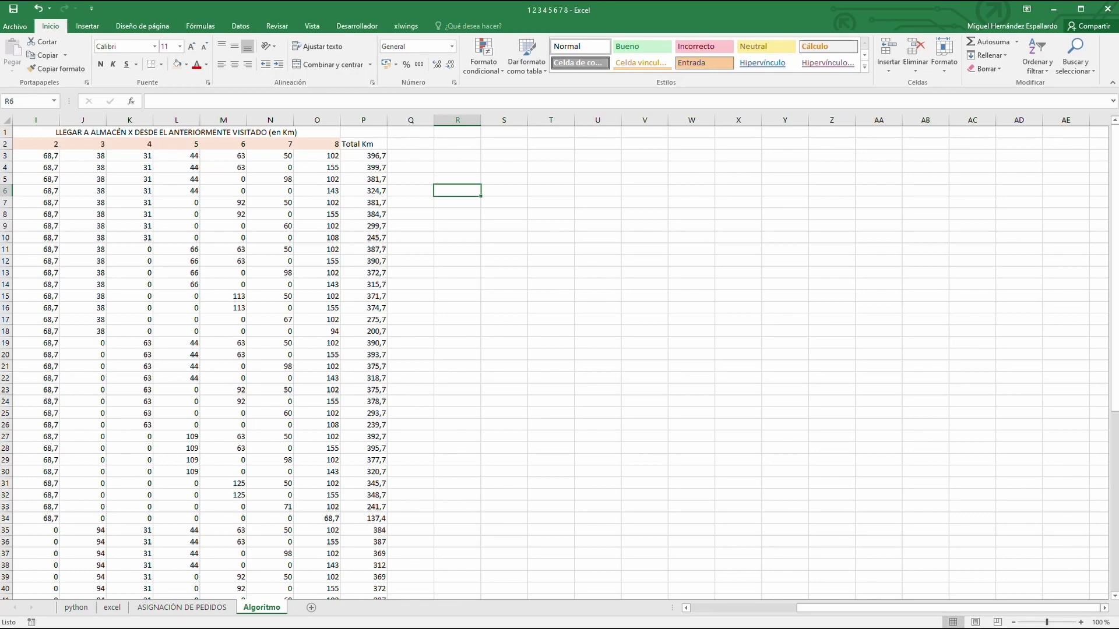
{"action": "key", "text": "alt+Tab"}
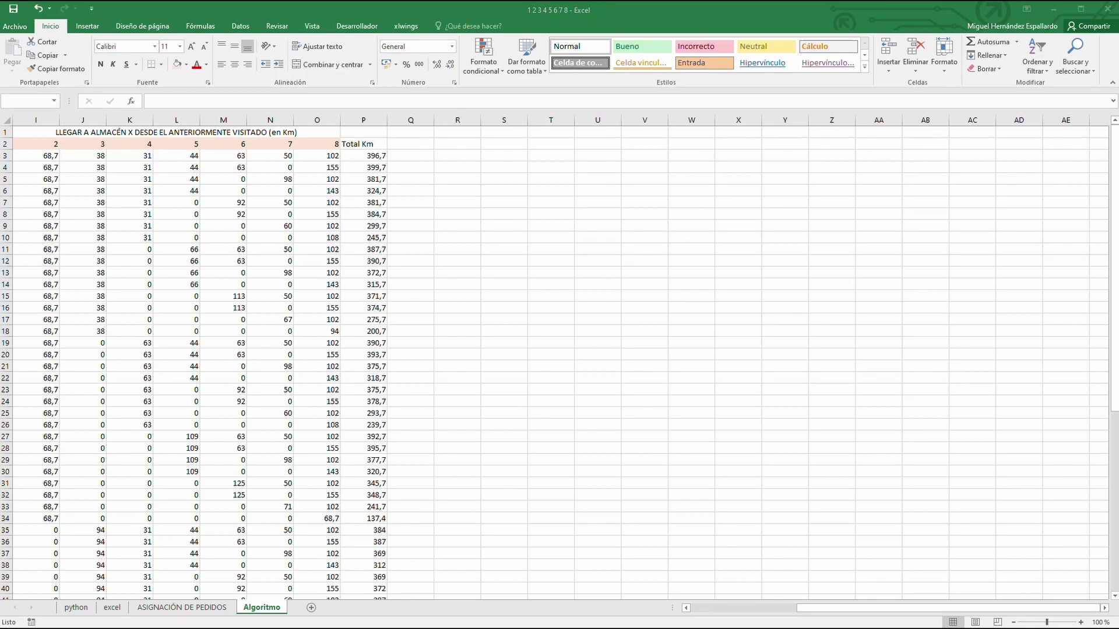
{"action": "left_click_drag", "start_coordinate": [161, 134], "coordinate": [361, 155]}
{"action": "right_click", "coordinate": [307, 138]}
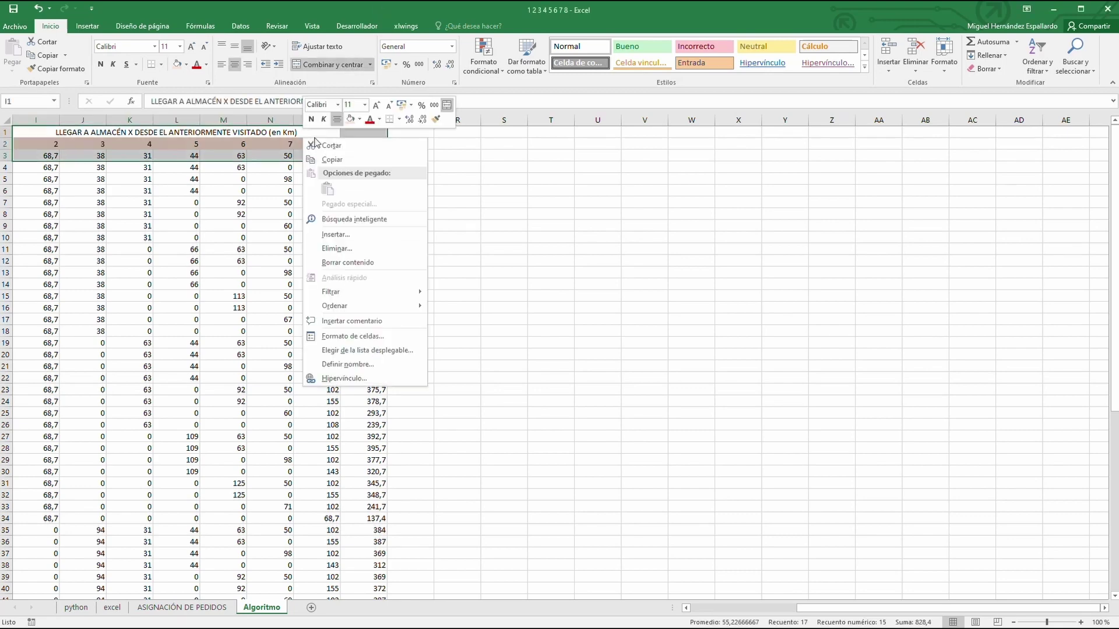
{"action": "left_click", "coordinate": [329, 156]}
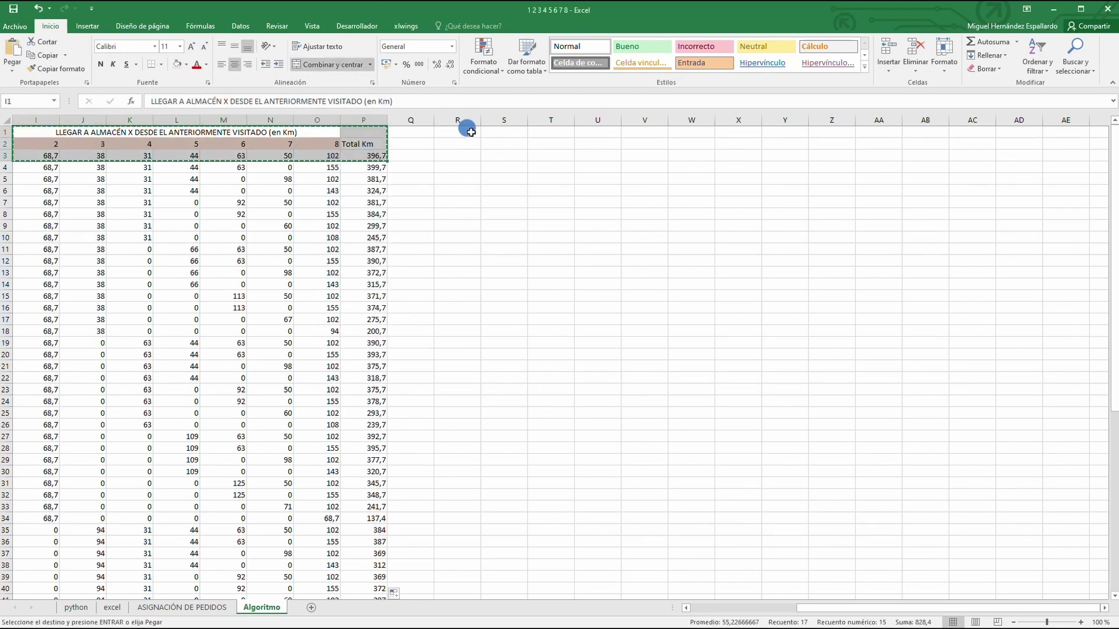
{"action": "right_click", "coordinate": [472, 134]}
{"action": "left_click", "coordinate": [483, 169]}
Change the unit in the pasted block's R1 title from Km so it reads "LLEGAR A ALMACÉN X DESDE EL ANTERIORMENTE VISITADO (en minutos)"
{"action": "left_click", "coordinate": [500, 132]}
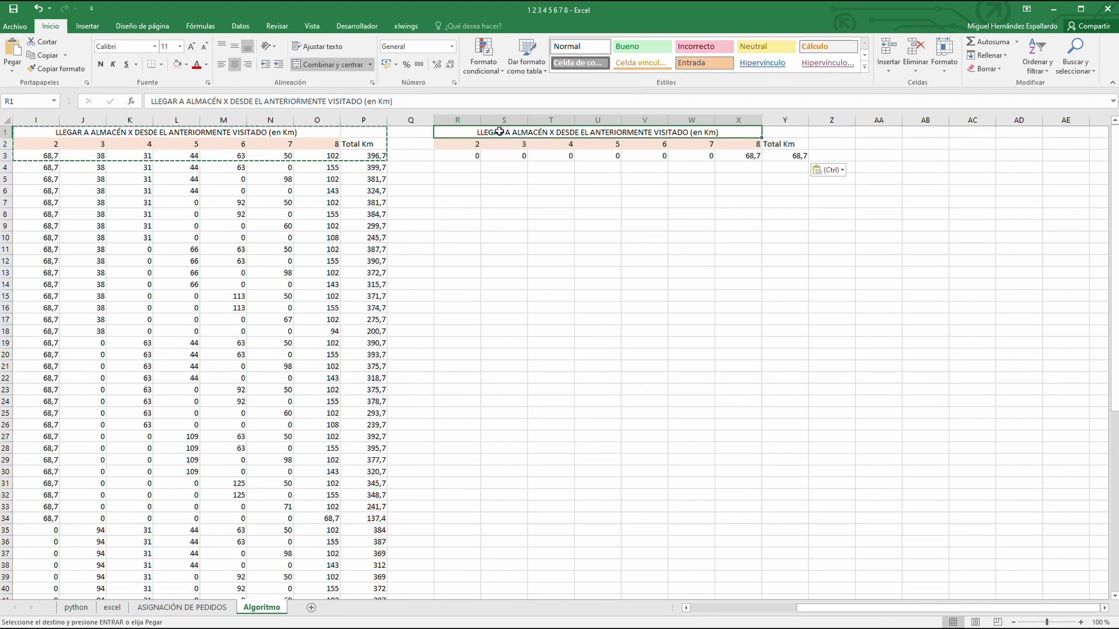
{"action": "left_click", "coordinate": [175, 103]}
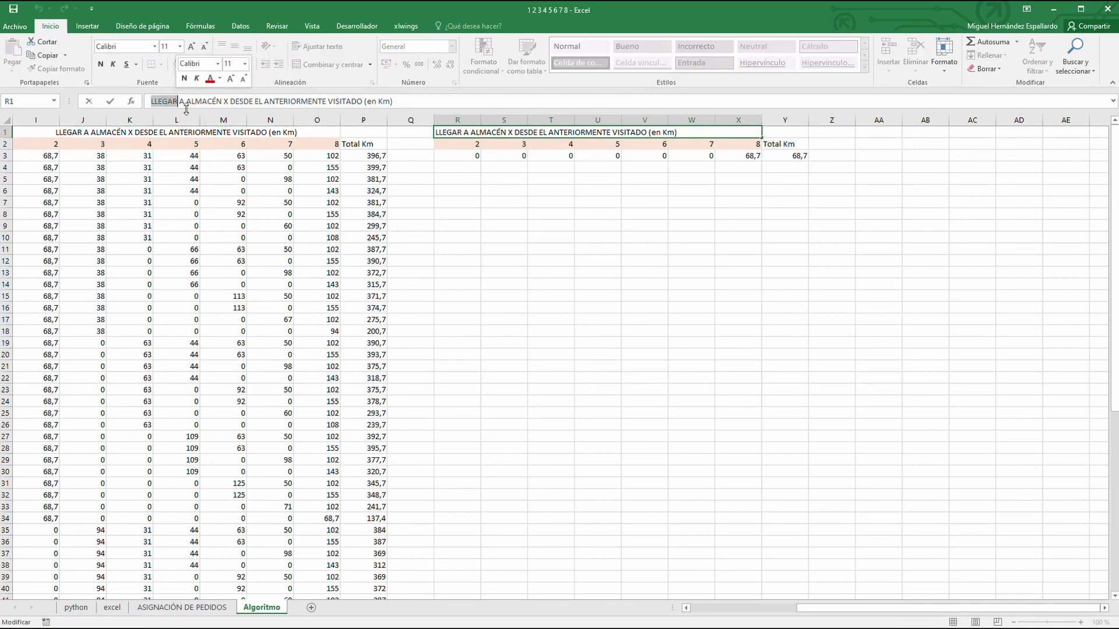
{"action": "left_click", "coordinate": [661, 133]}
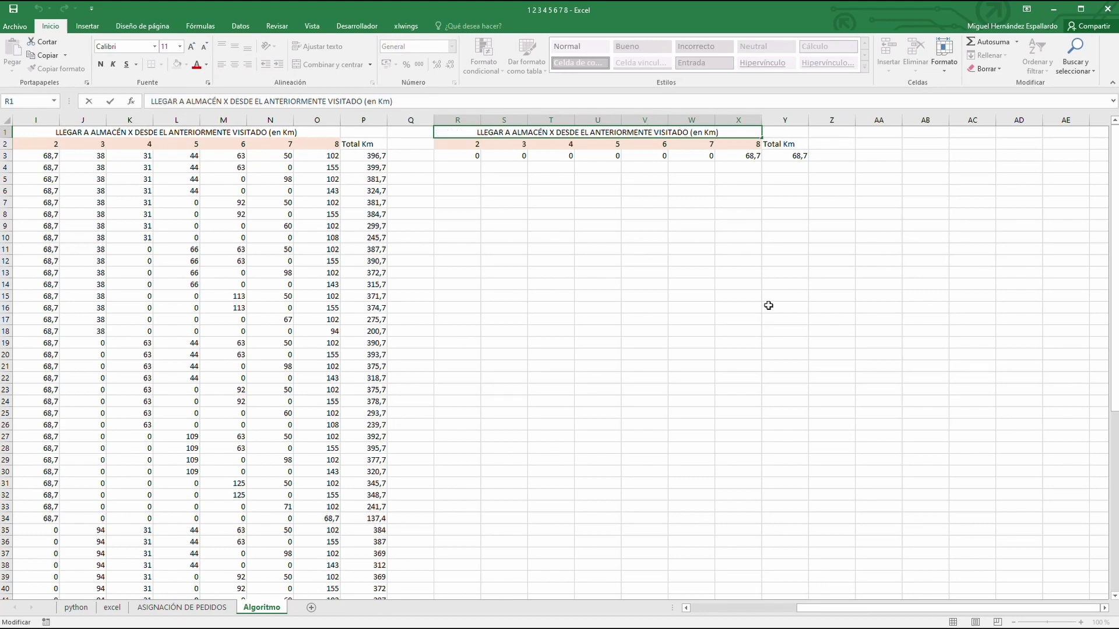
{"action": "type", "text": "mi"}
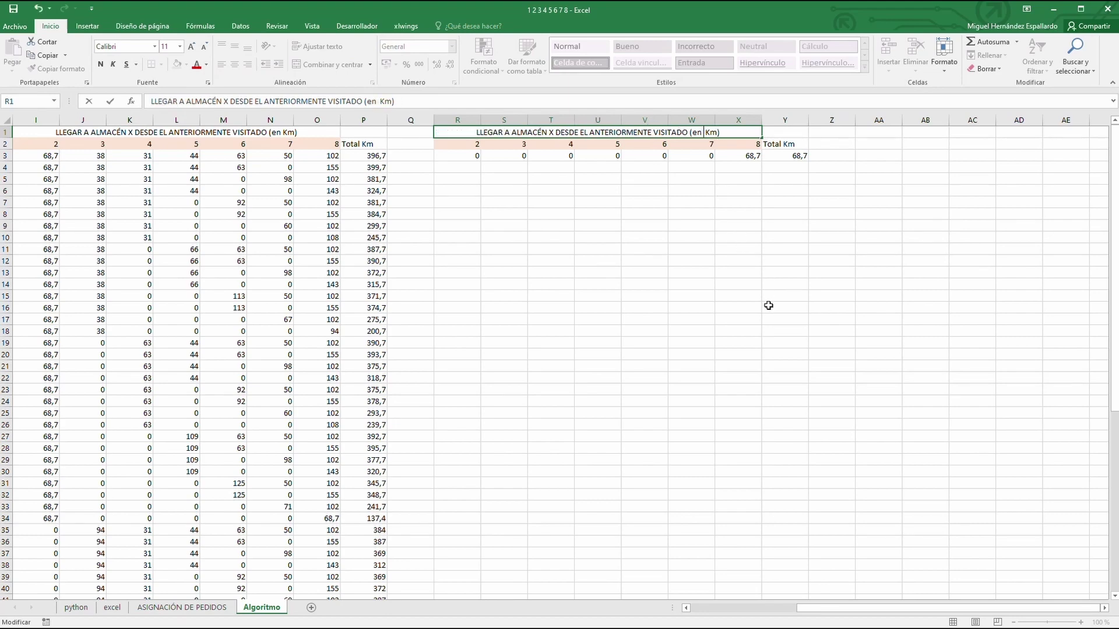
{"action": "key", "text": "BackSpace"}
{"action": "key", "text": "Delete"}
{"action": "key", "text": "Delete"}
{"action": "type", "text": "nutos"}
{"action": "left_click", "coordinate": [456, 153]}
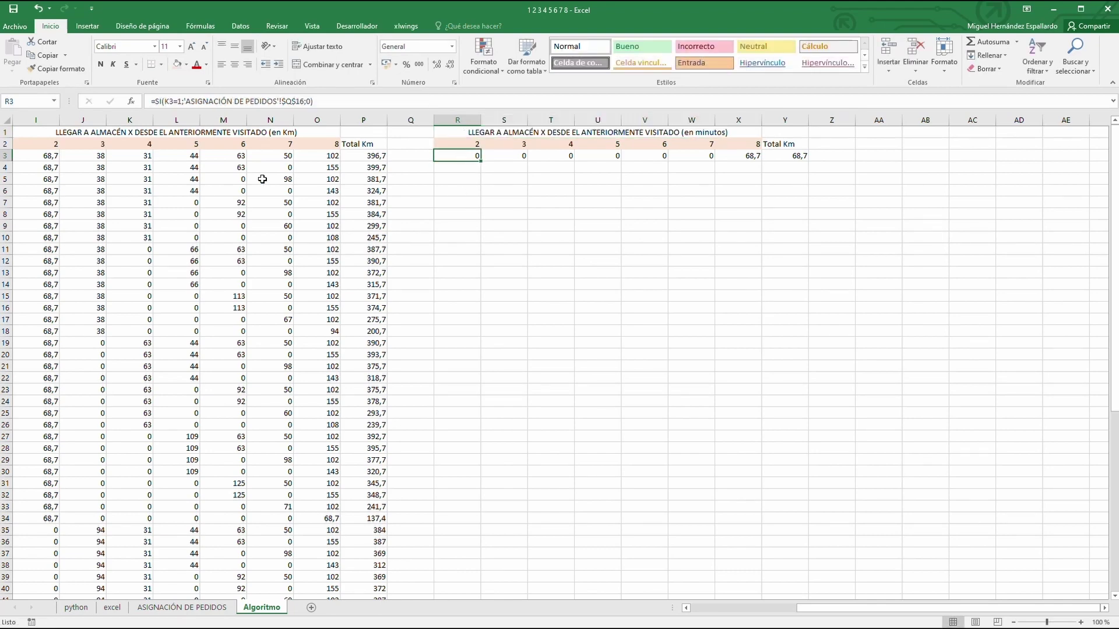
Cut the Km formulas from I3:P3 and paste them at R3, then refill I3:P3 from the row 4 formulas
{"action": "left_click", "coordinate": [42, 158]}
{"action": "left_click_drag", "start_coordinate": [43, 158], "coordinate": [359, 156]}
{"action": "right_click", "coordinate": [359, 156]}
{"action": "left_click", "coordinate": [385, 177]}
{"action": "left_click", "coordinate": [460, 156]}
{"action": "right_click", "coordinate": [473, 158]}
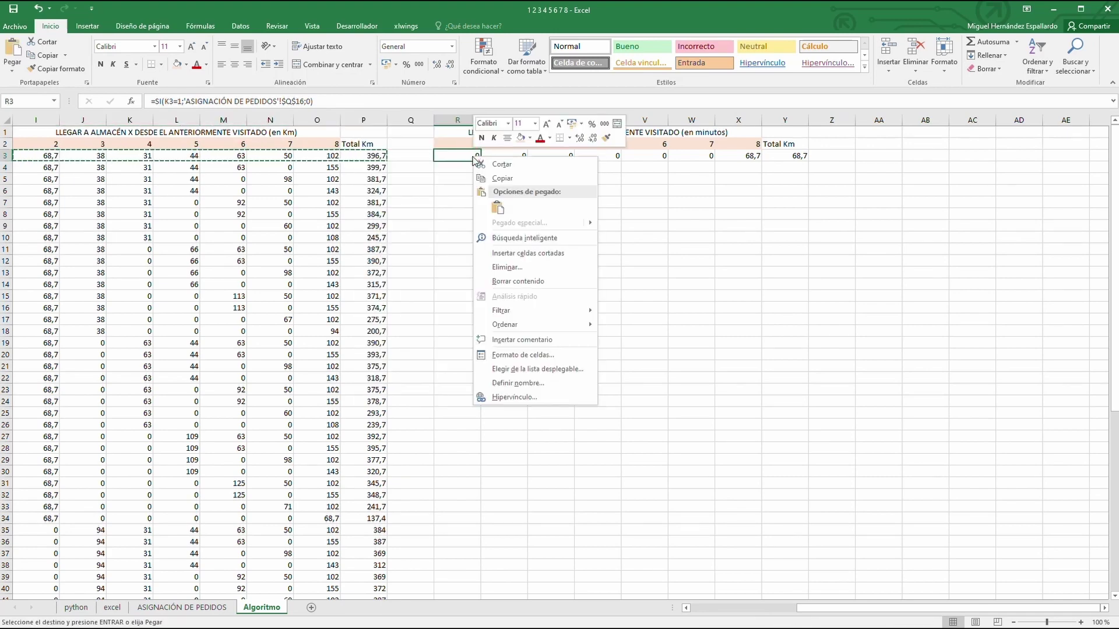
{"action": "left_click", "coordinate": [497, 208]}
{"action": "left_click_drag", "start_coordinate": [39, 171], "coordinate": [390, 156]}
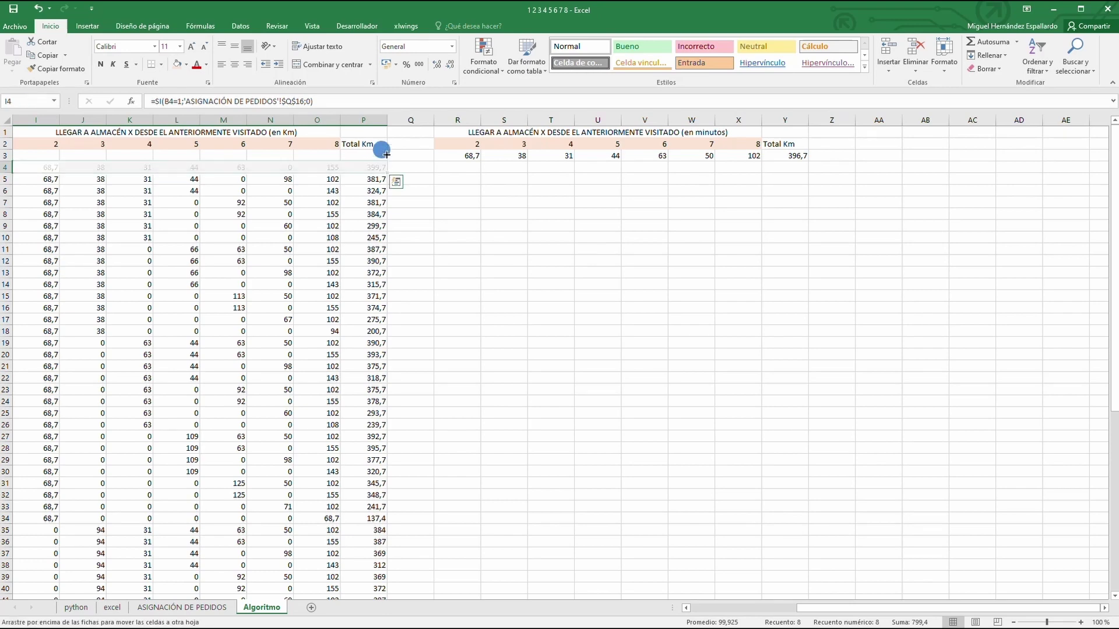
{"action": "left_click", "coordinate": [458, 190]}
Point R3's value-if-true reference to cell $Q$25 in the minutos transporte table on ASIGNACIÓN DE PEDIDOS
{"action": "left_click", "coordinate": [472, 160]}
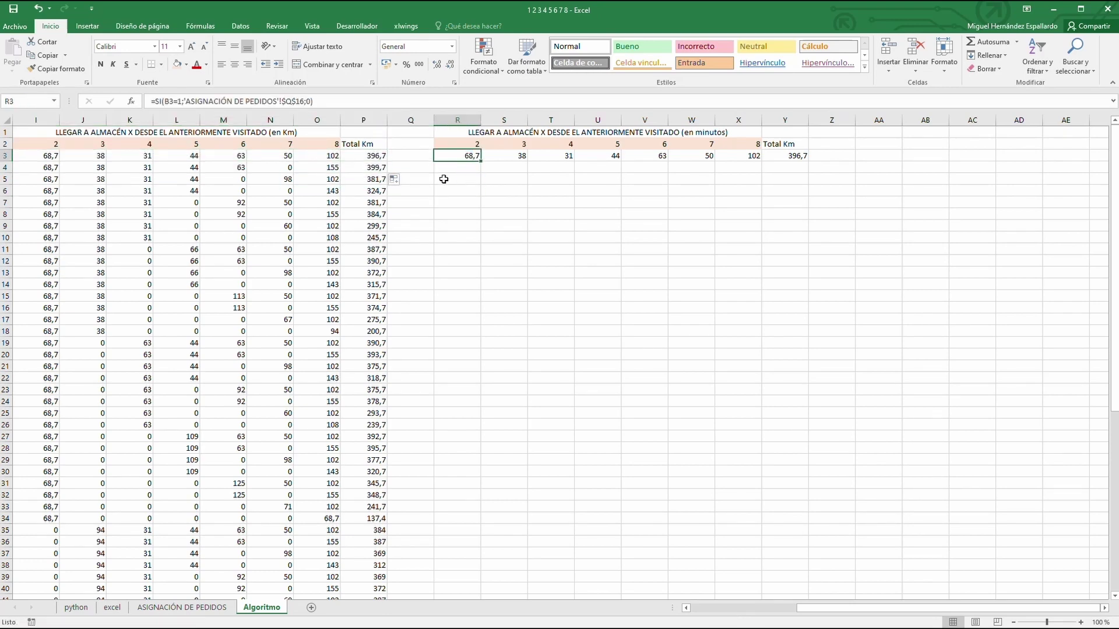
{"action": "left_click_drag", "start_coordinate": [164, 102], "coordinate": [179, 103]}
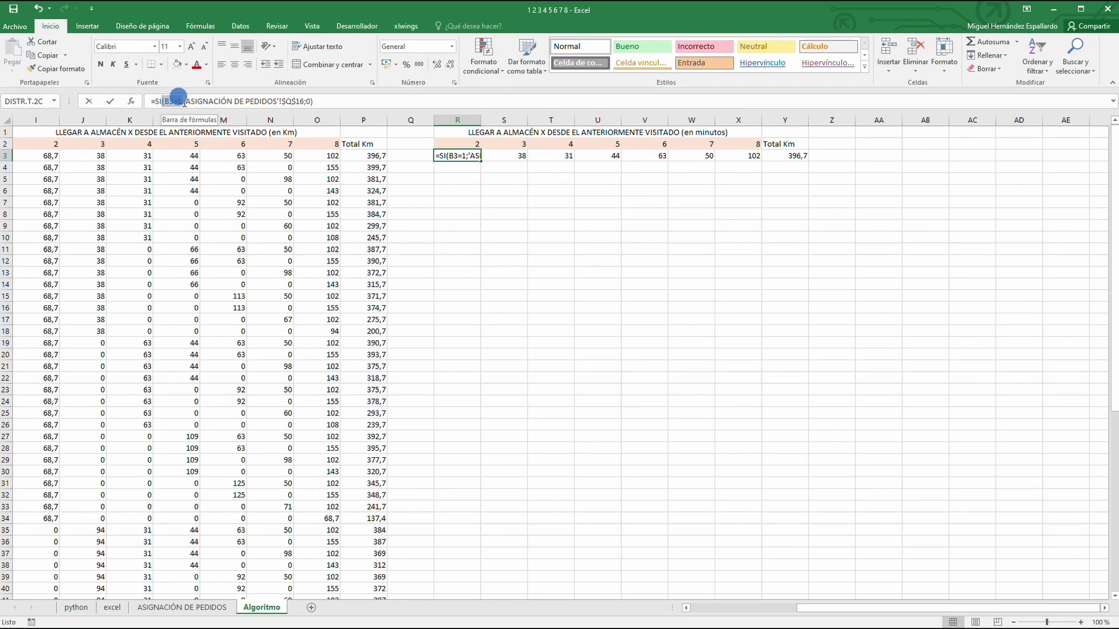
{"action": "key", "text": "shift+Right"}
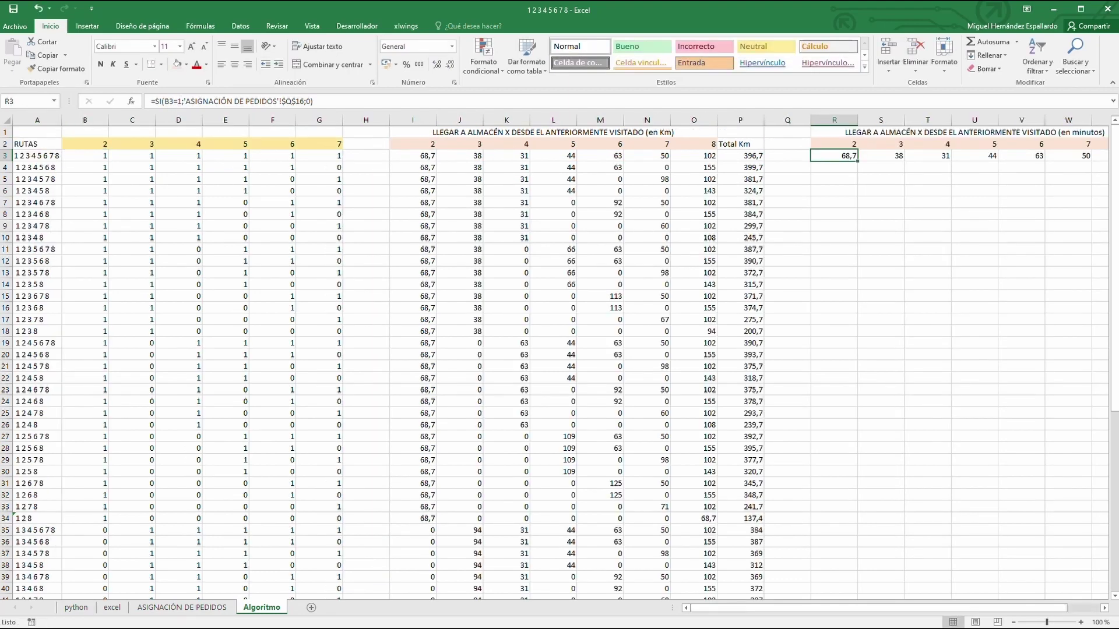
{"action": "left_click", "coordinate": [1104, 608]}
{"action": "left_click", "coordinate": [1105, 608]}
{"action": "left_click", "coordinate": [1105, 609]}
{"action": "left_click", "coordinate": [1105, 609]}
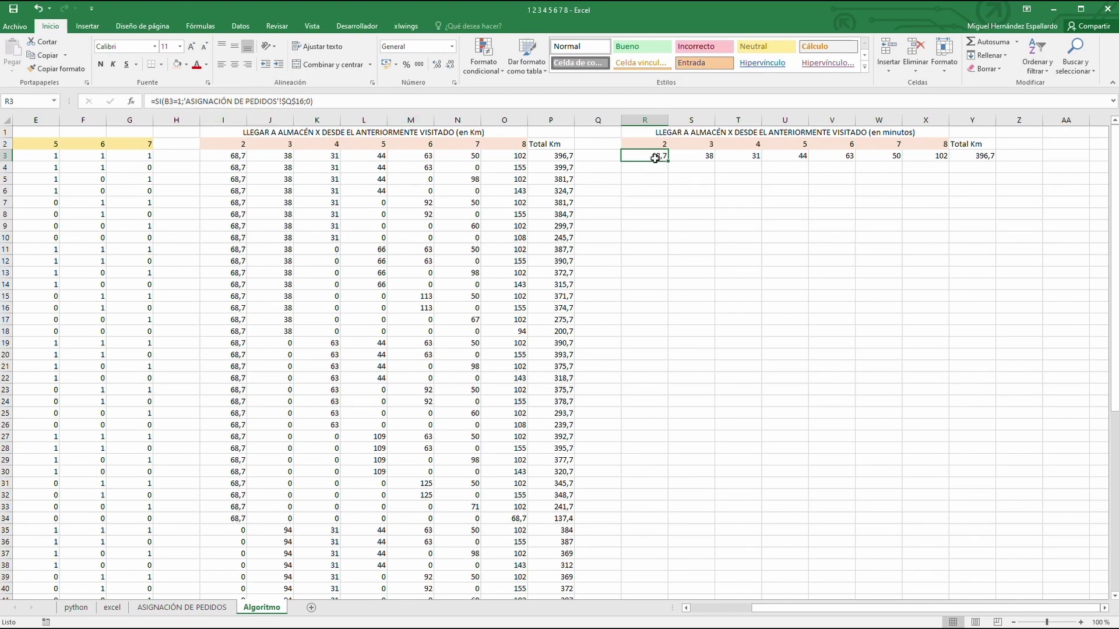
{"action": "left_click_drag", "start_coordinate": [185, 101], "coordinate": [306, 104]}
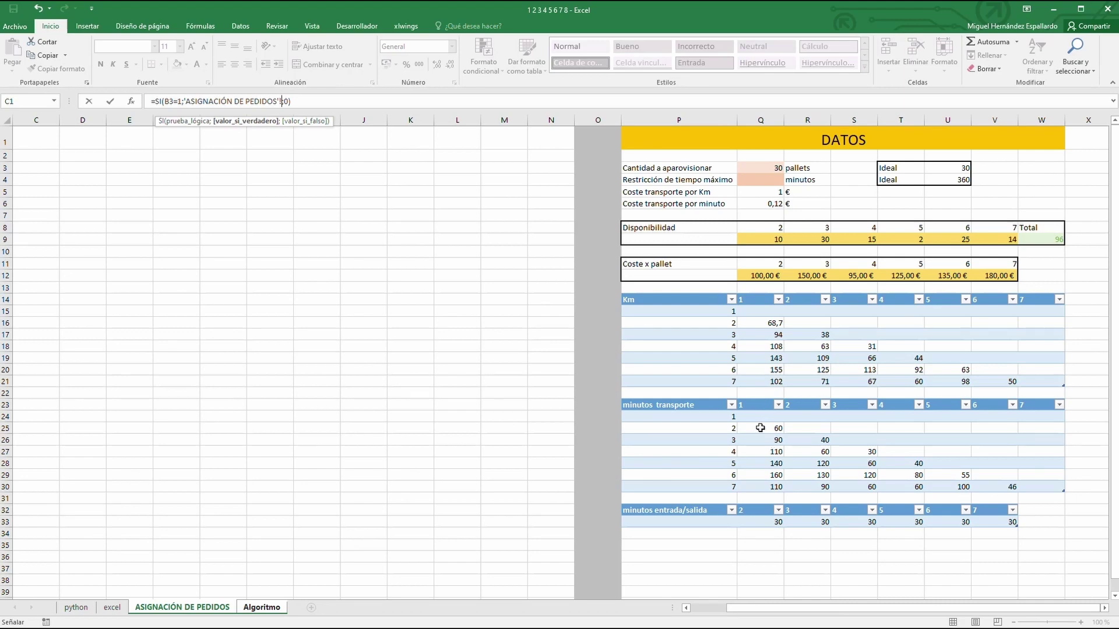
{"action": "left_click", "coordinate": [760, 428]}
{"action": "key", "text": "F4"}
{"action": "key", "text": "Return"}
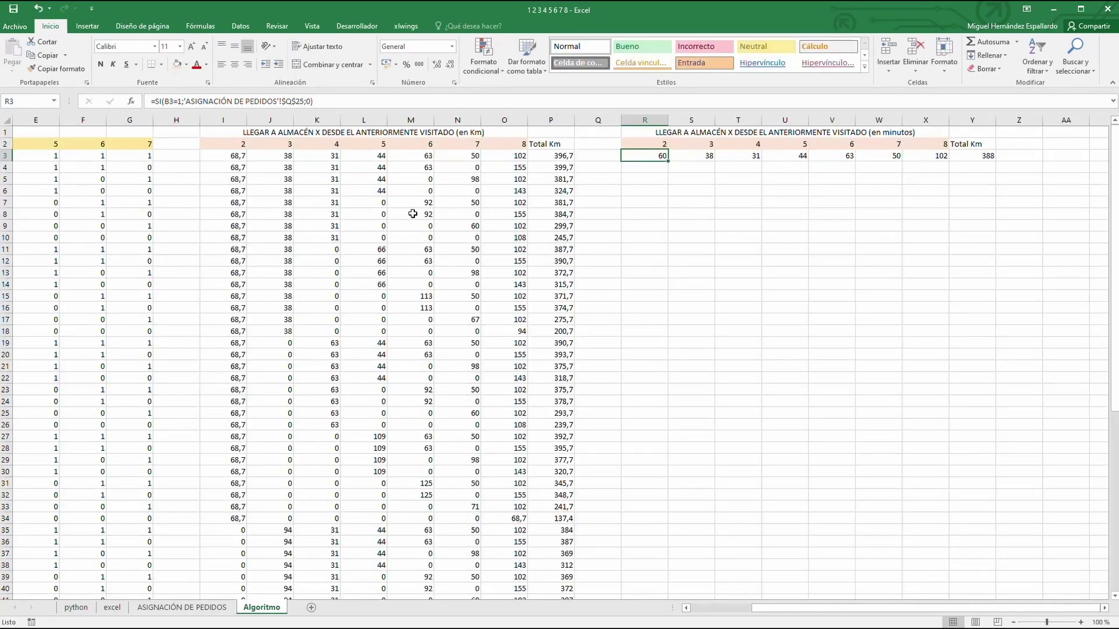
Examine S3's formula and compare its Km cells R17 and Q17 with their counterparts in the minutos transporte table
{"action": "left_click", "coordinate": [698, 157]}
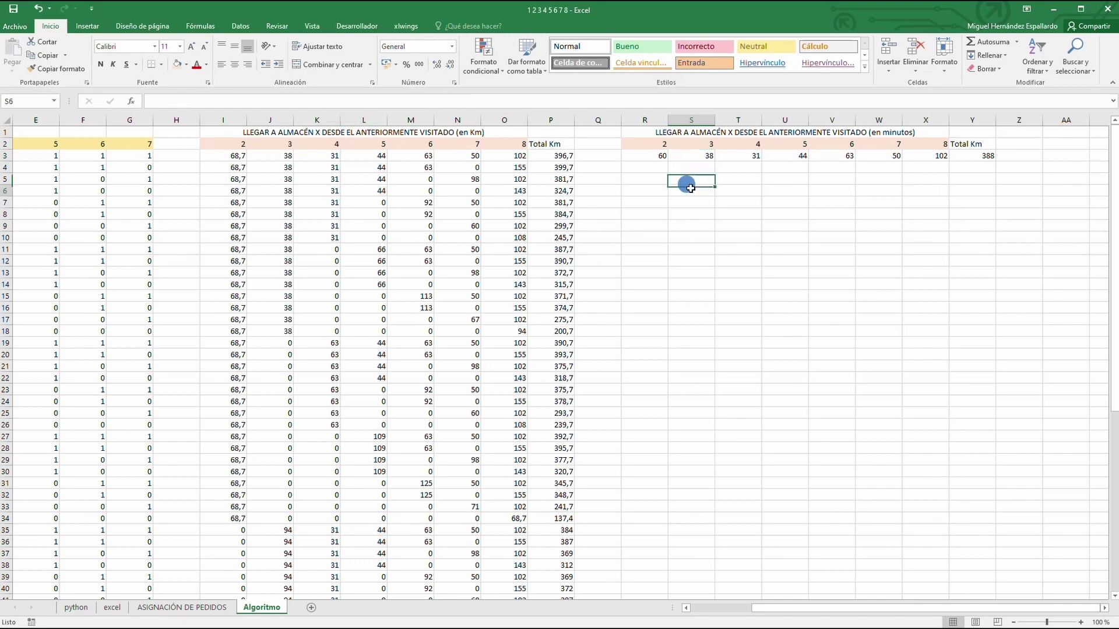
{"action": "left_click", "coordinate": [656, 158]}
{"action": "left_click", "coordinate": [694, 145]}
{"action": "left_click", "coordinate": [697, 156]}
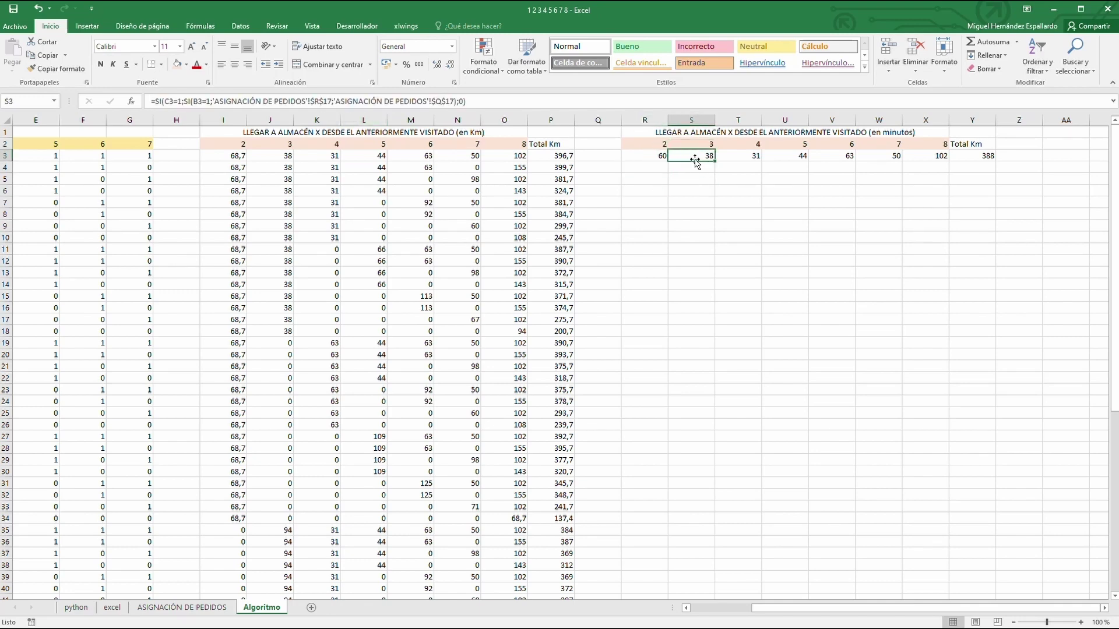
{"action": "left_click_drag", "start_coordinate": [213, 101], "coordinate": [312, 106]}
{"action": "left_click", "coordinate": [297, 99]}
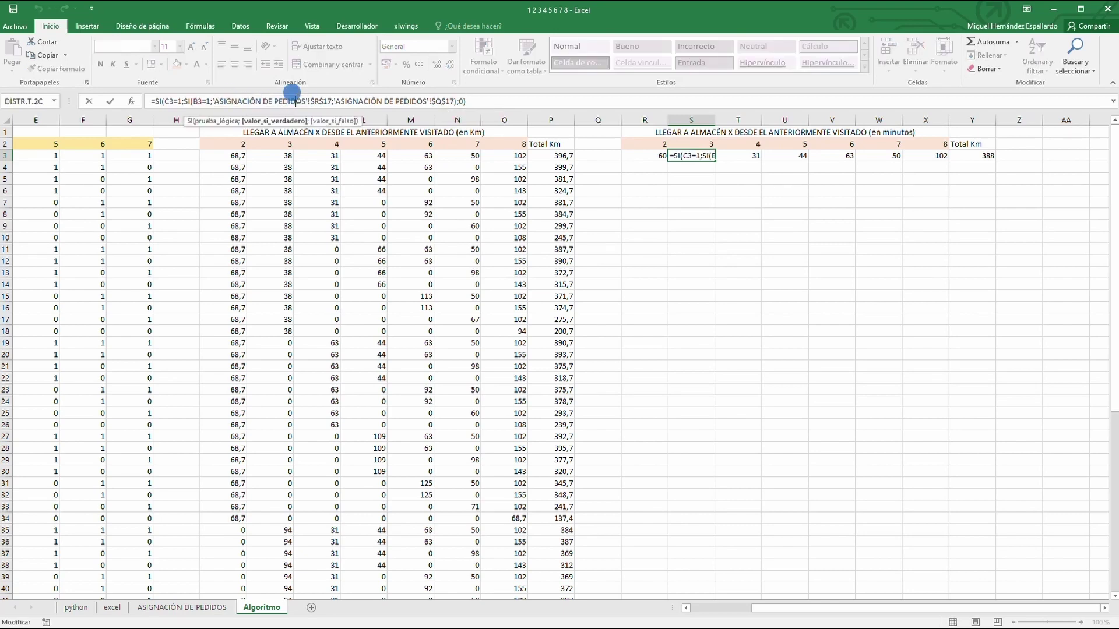
{"action": "left_click", "coordinate": [325, 106]}
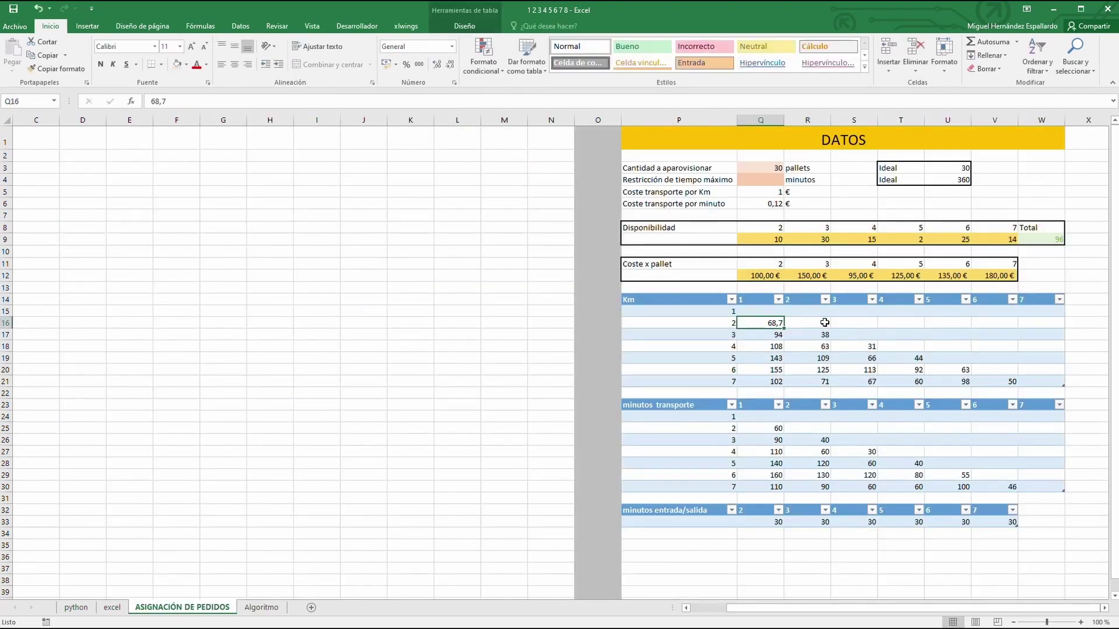
{"action": "left_click", "coordinate": [814, 335]}
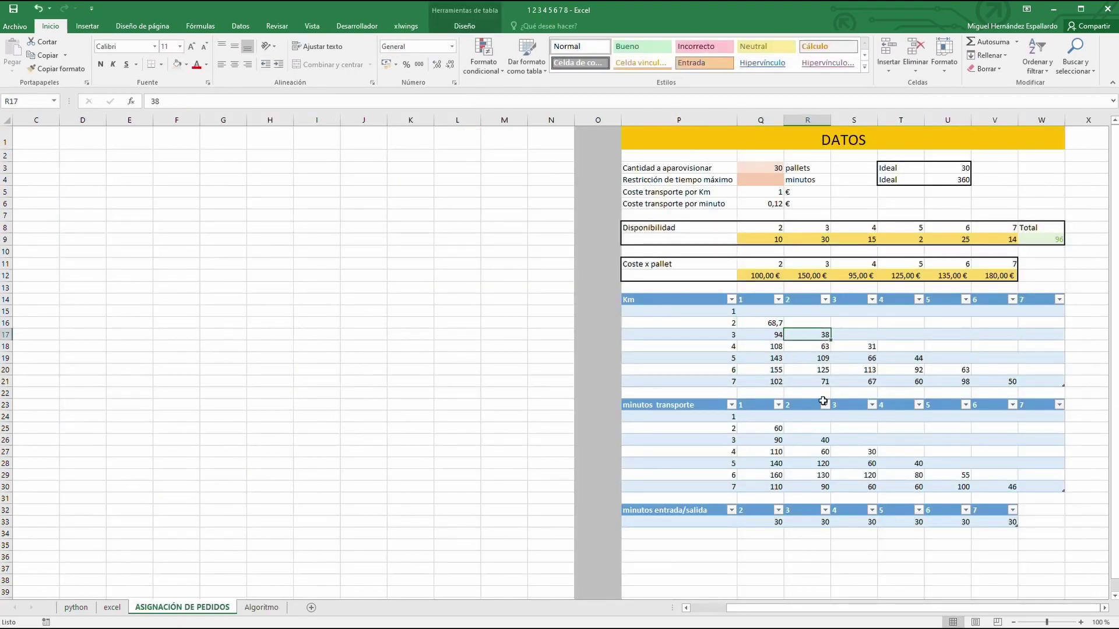
{"action": "left_click", "coordinate": [813, 444]}
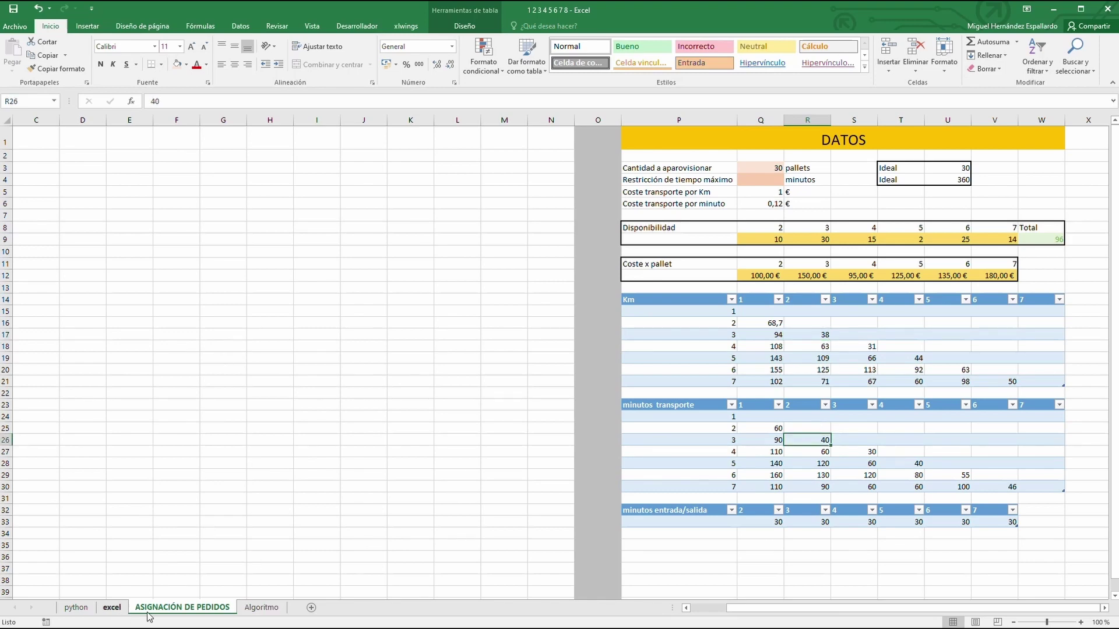
{"action": "left_click", "coordinate": [245, 607]}
{"action": "left_click", "coordinate": [201, 607]}
{"action": "left_click", "coordinate": [760, 334]}
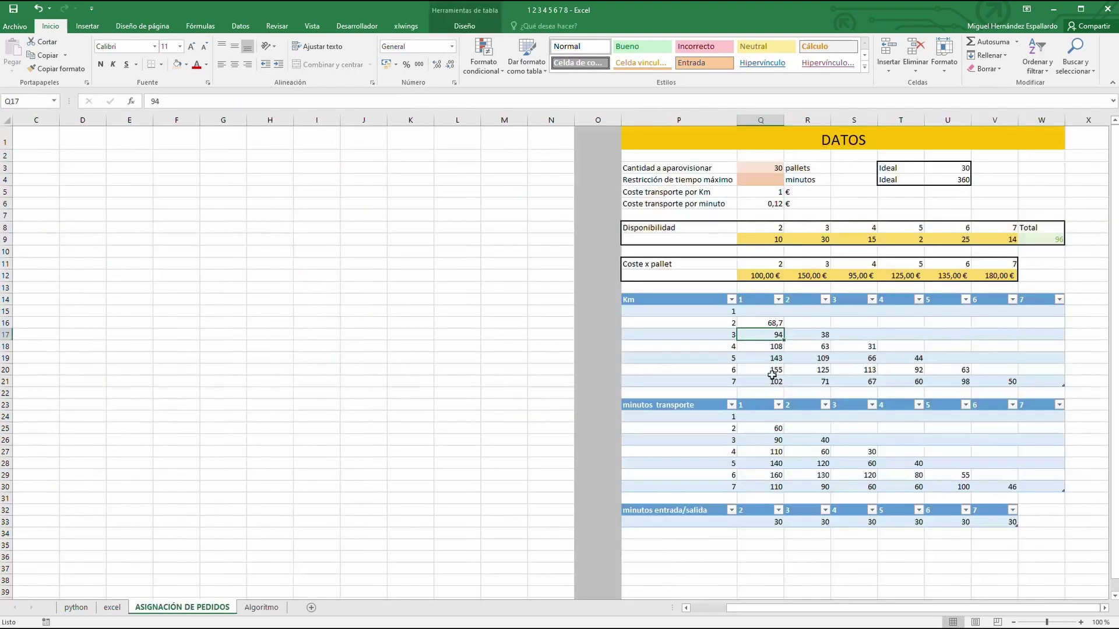
{"action": "left_click", "coordinate": [762, 440]}
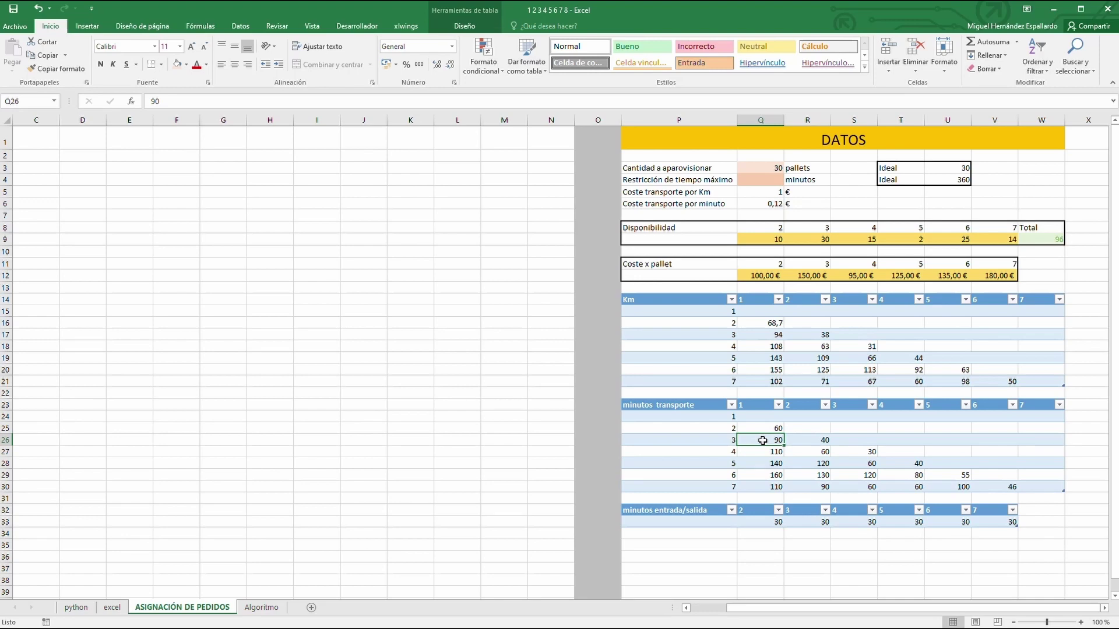
{"action": "left_click", "coordinate": [248, 609]}
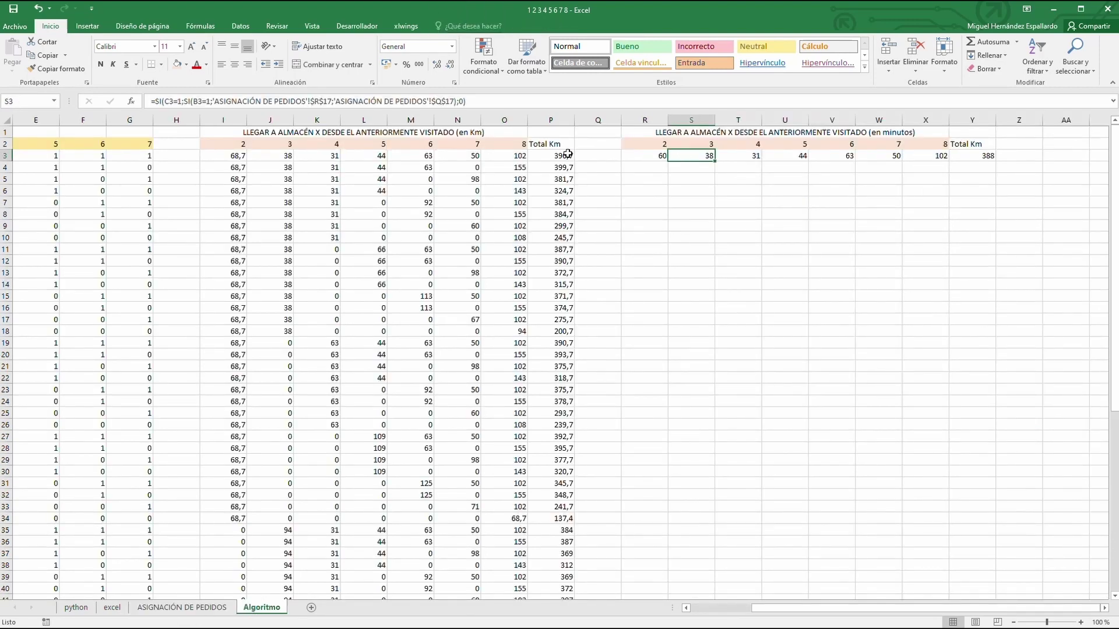
Change the row of both distance references in S3's formula to 26, so they read $R$26 and $Q$26
{"action": "left_click", "coordinate": [325, 98]}
{"action": "left_click_drag", "start_coordinate": [331, 102], "coordinate": [323, 102]}
{"action": "type", "text": "26"}
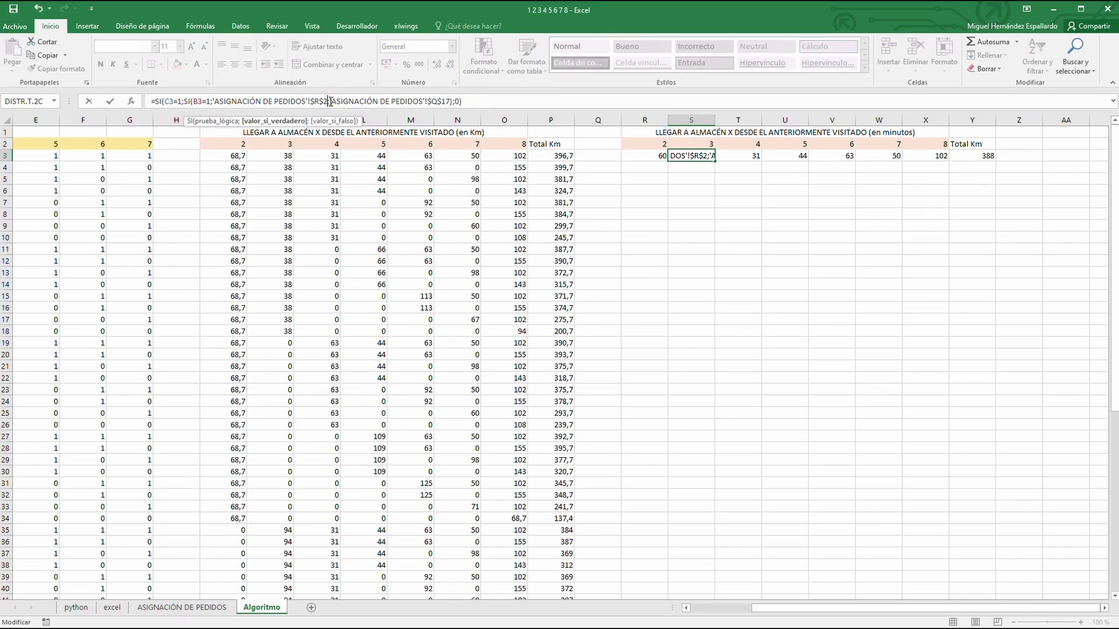
{"action": "left_click_drag", "start_coordinate": [447, 103], "coordinate": [454, 103]}
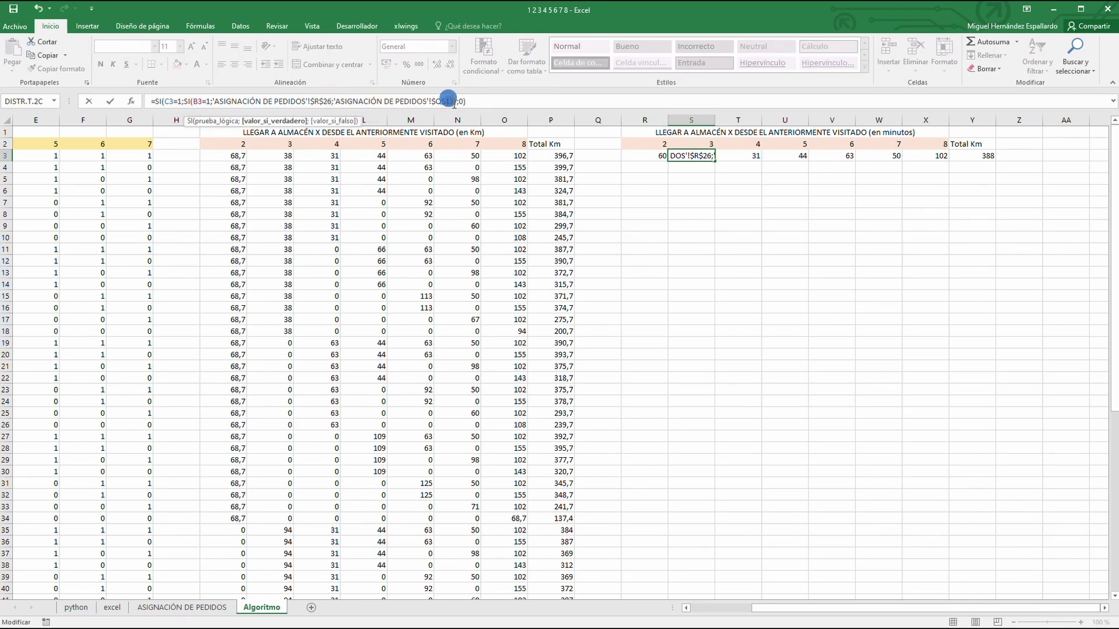
{"action": "type", "text": "26"}
{"action": "key", "text": "ctrl+Return"}
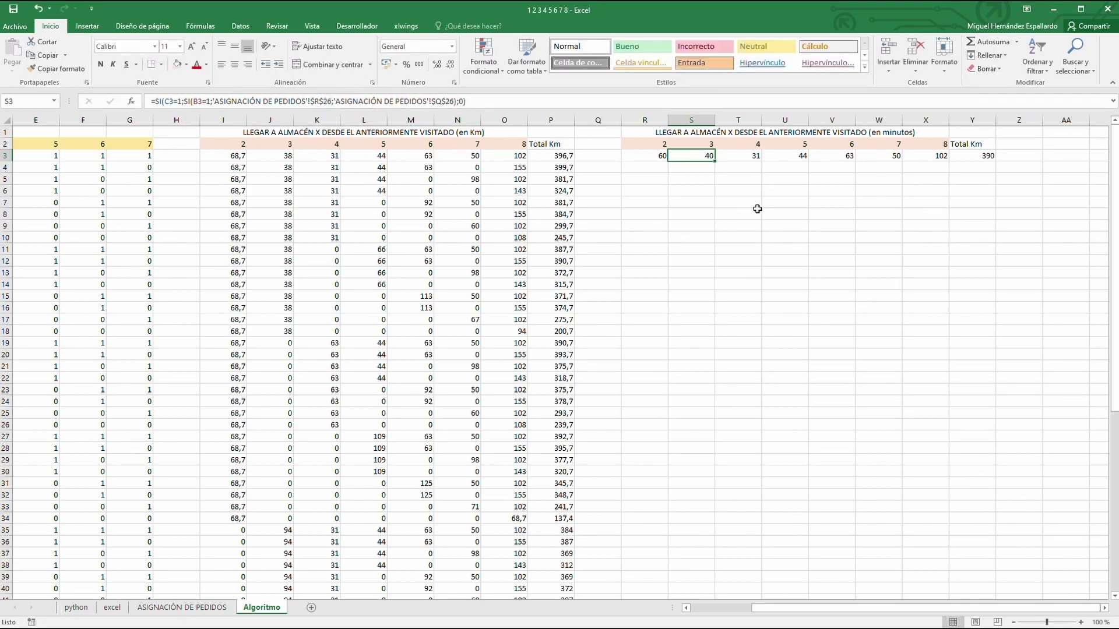
Rename the total header in Y2 to "Total minutos"
{"action": "left_click", "coordinate": [959, 145]}
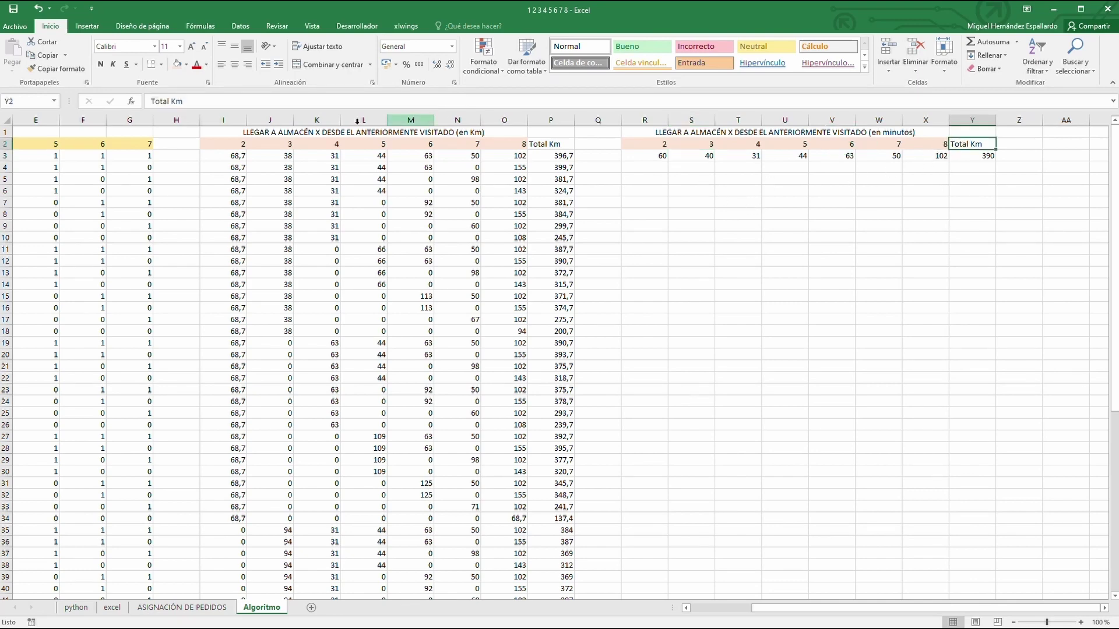
{"action": "left_click_drag", "start_coordinate": [171, 101], "coordinate": [250, 101]}
{"action": "type", "text": "minutos"}
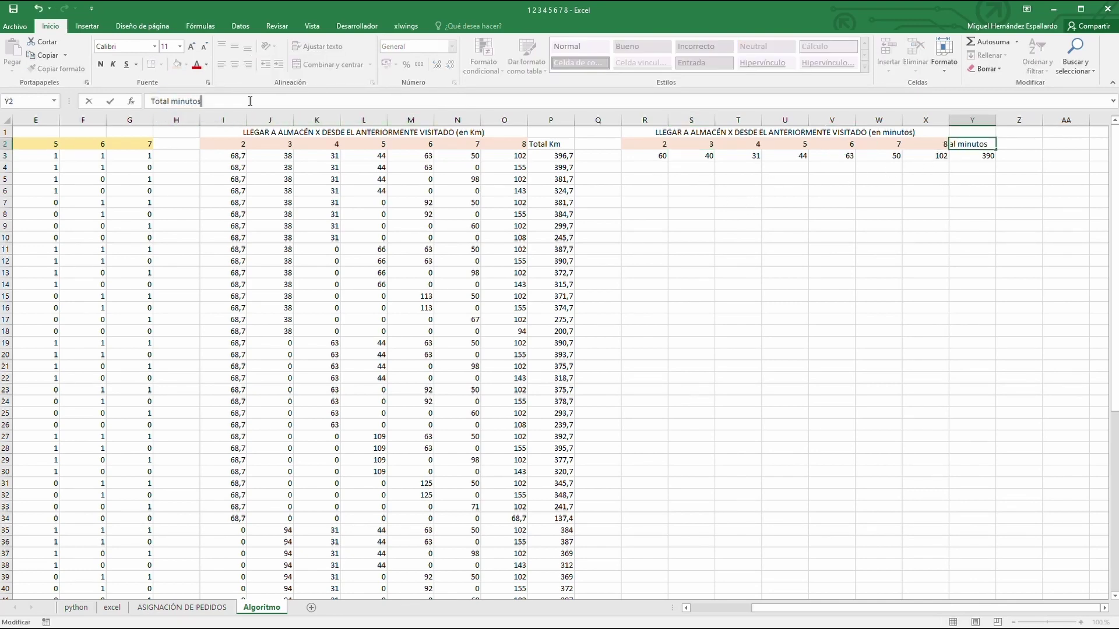
Locate stop 4's row in the minutos transporte table and change T3's three distance references to $S$27, $R$27 and $Q$27
{"action": "left_click", "coordinate": [742, 153]}
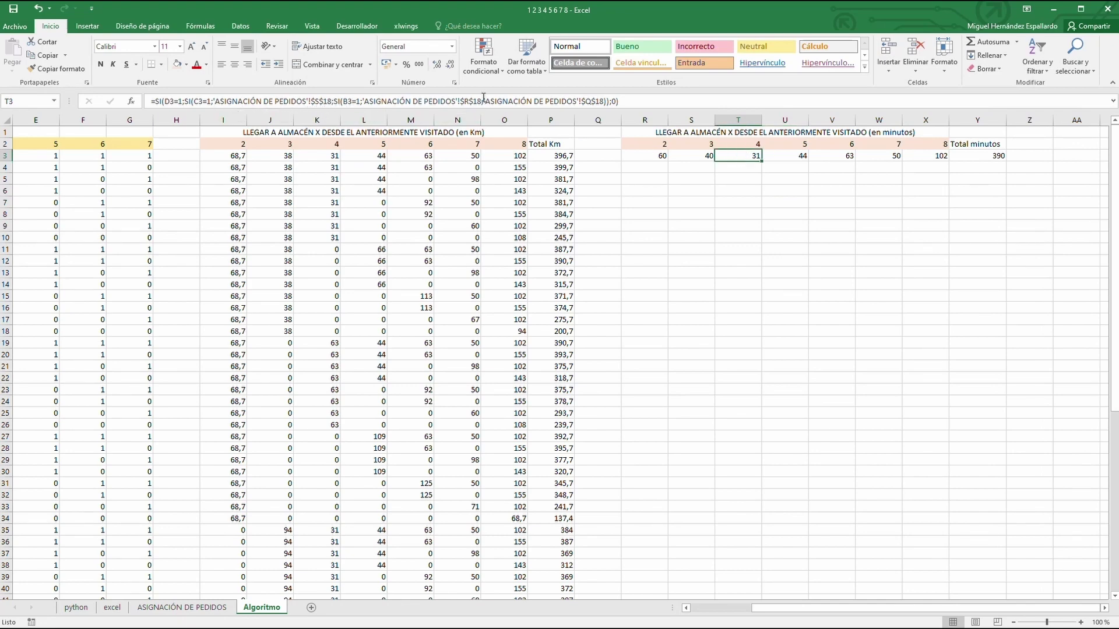
{"action": "left_click", "coordinate": [177, 608]}
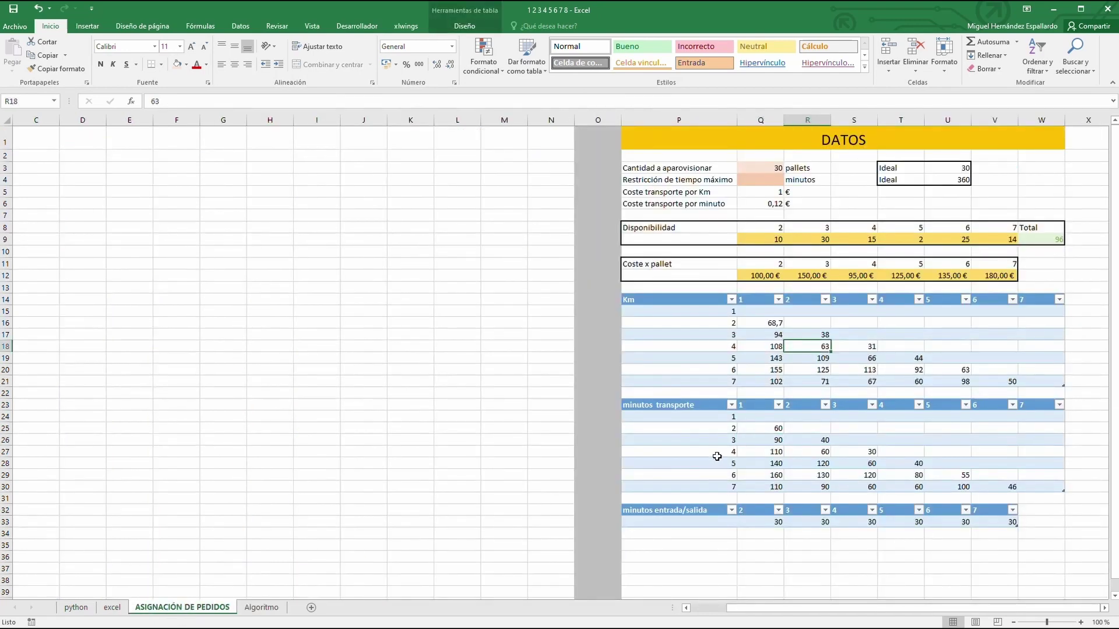
{"action": "left_click", "coordinate": [819, 452]}
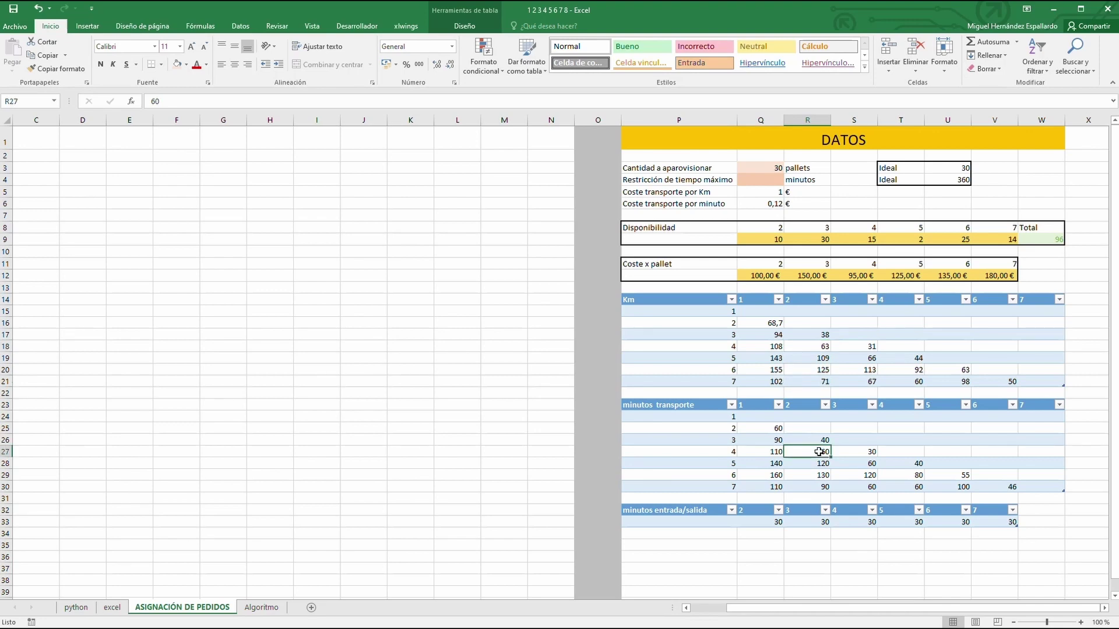
{"action": "left_click", "coordinate": [262, 607]}
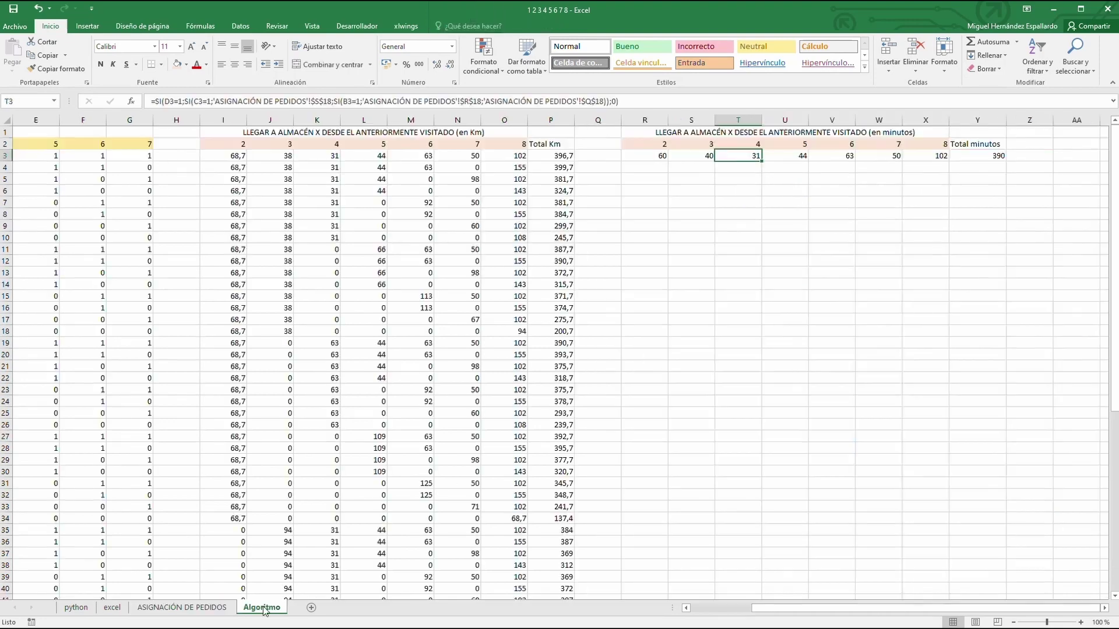
{"action": "left_click", "coordinate": [326, 101]}
{"action": "key", "text": "BackSpace"}
{"action": "key", "text": "BackSpace"}
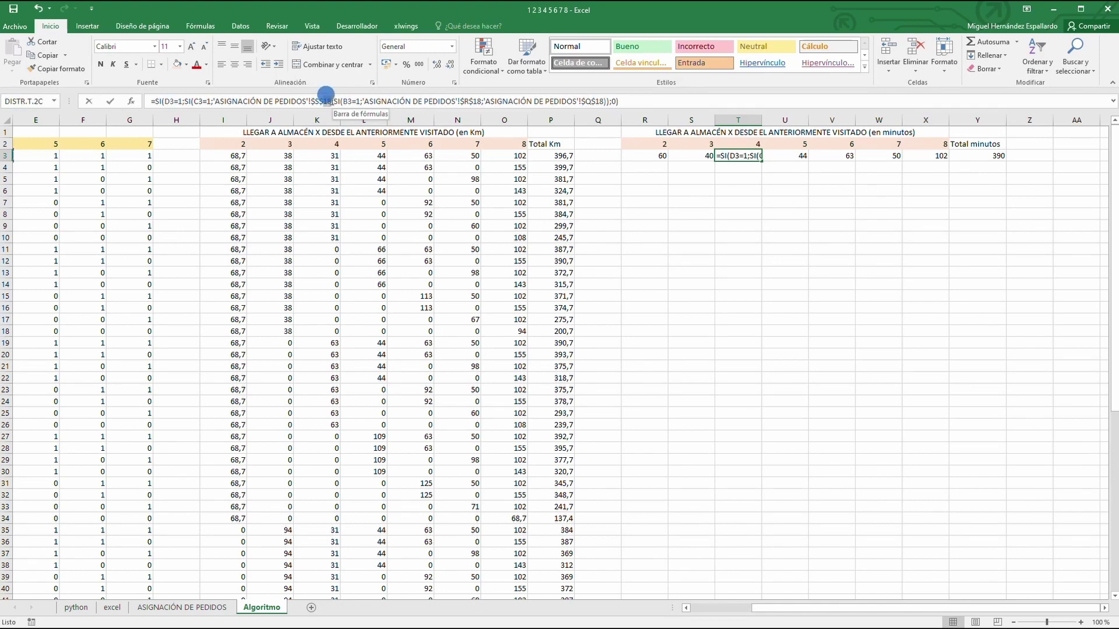
{"action": "type", "text": "27"}
{"action": "left_click", "coordinate": [479, 100]}
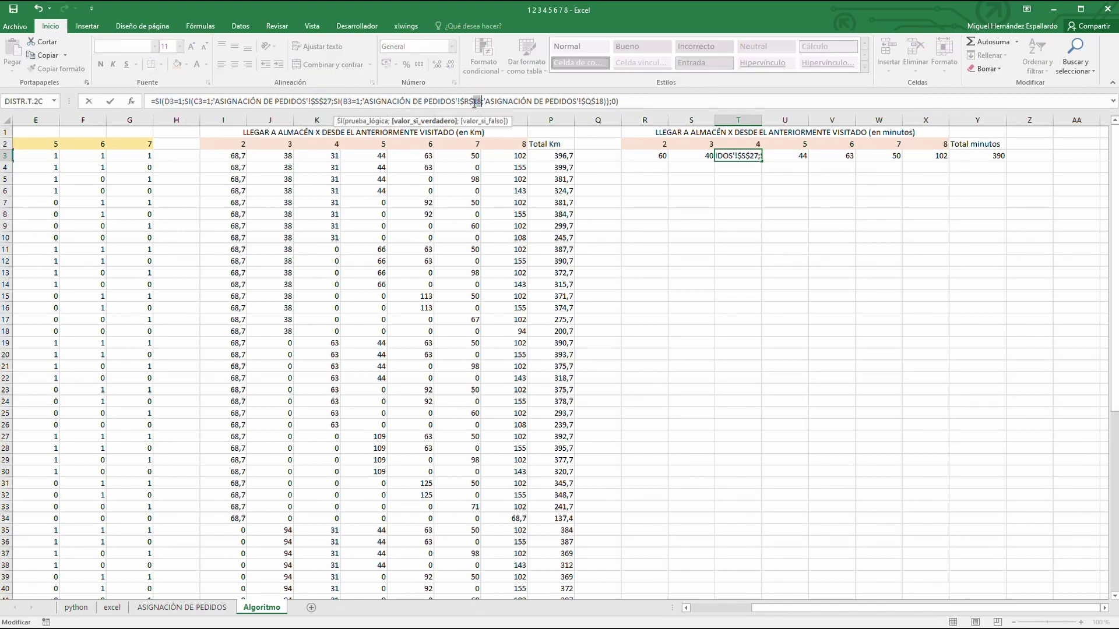
{"action": "key", "text": "BackSpace"}
{"action": "key", "text": "BackSpace"}
{"action": "type", "text": "27"}
{"action": "left_click", "coordinate": [600, 101]}
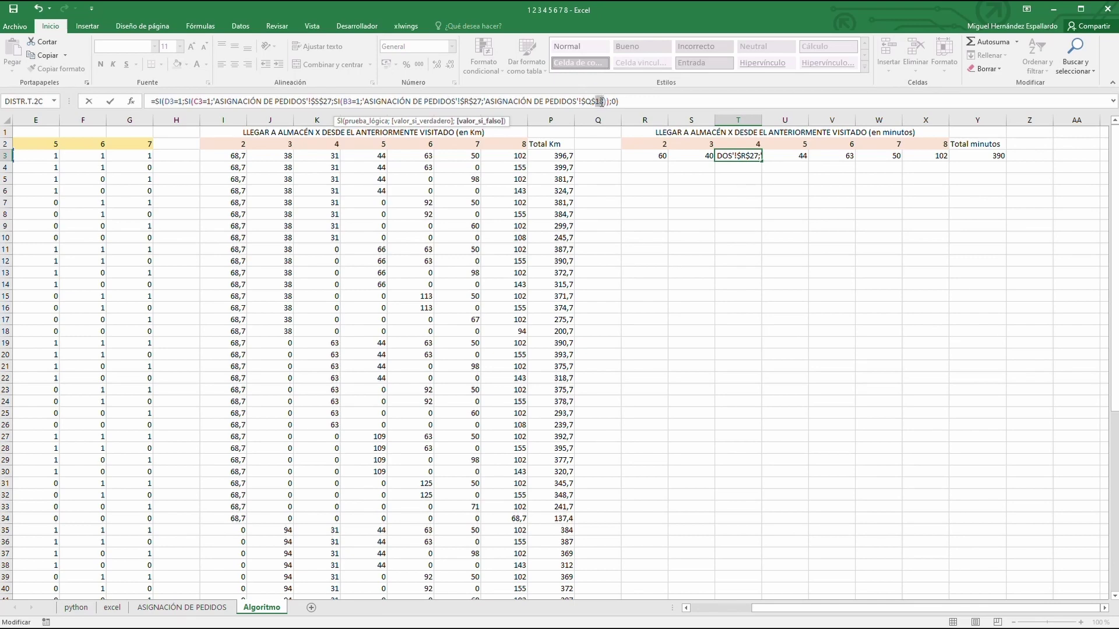
{"action": "key", "text": "BackSpace"}
{"action": "key", "text": "BackSpace"}
{"action": "type", "text": "27"}
{"action": "key", "text": "Tab"}
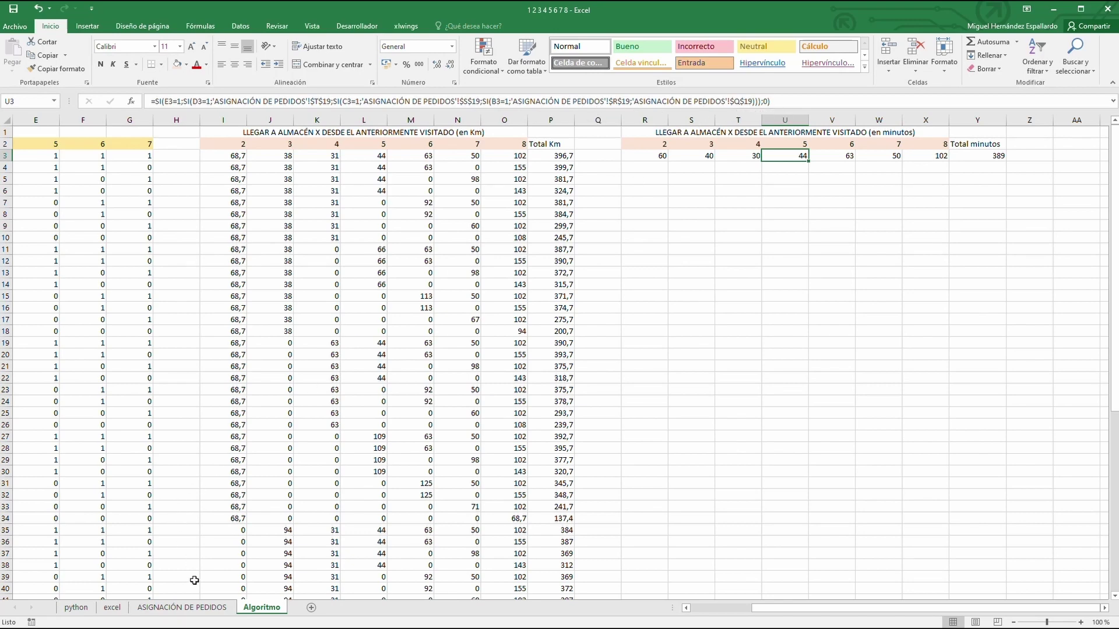
Locate stop 5's row in the minutos transporte table and change U3's four distance references to $T$28, $S$28, $R$28 and $Q$28
{"action": "left_click", "coordinate": [194, 608]}
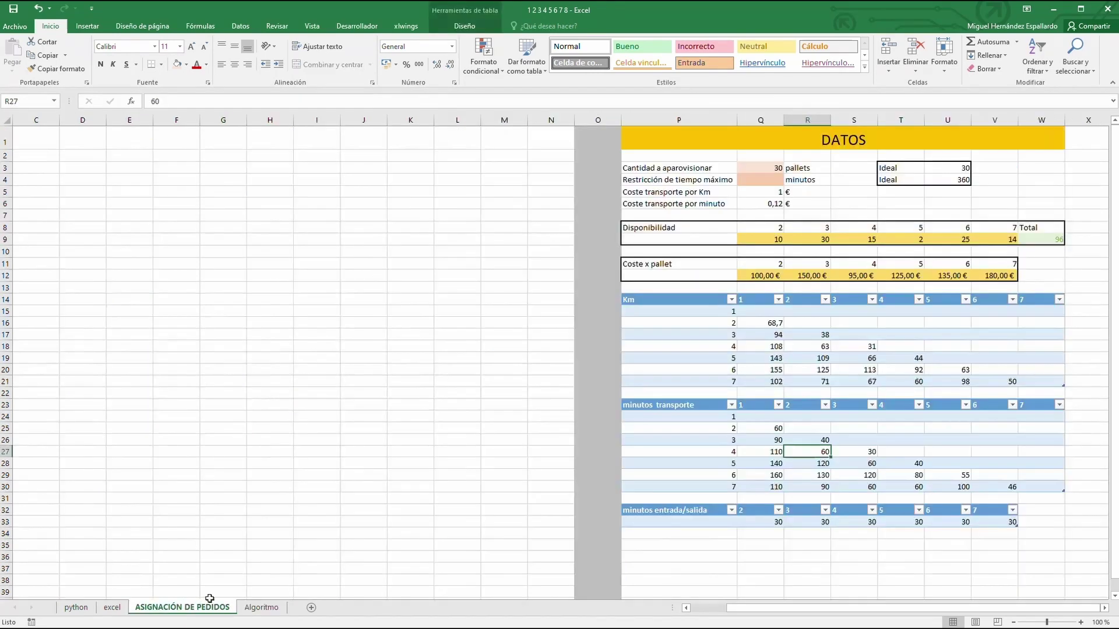
{"action": "left_click", "coordinate": [773, 360]}
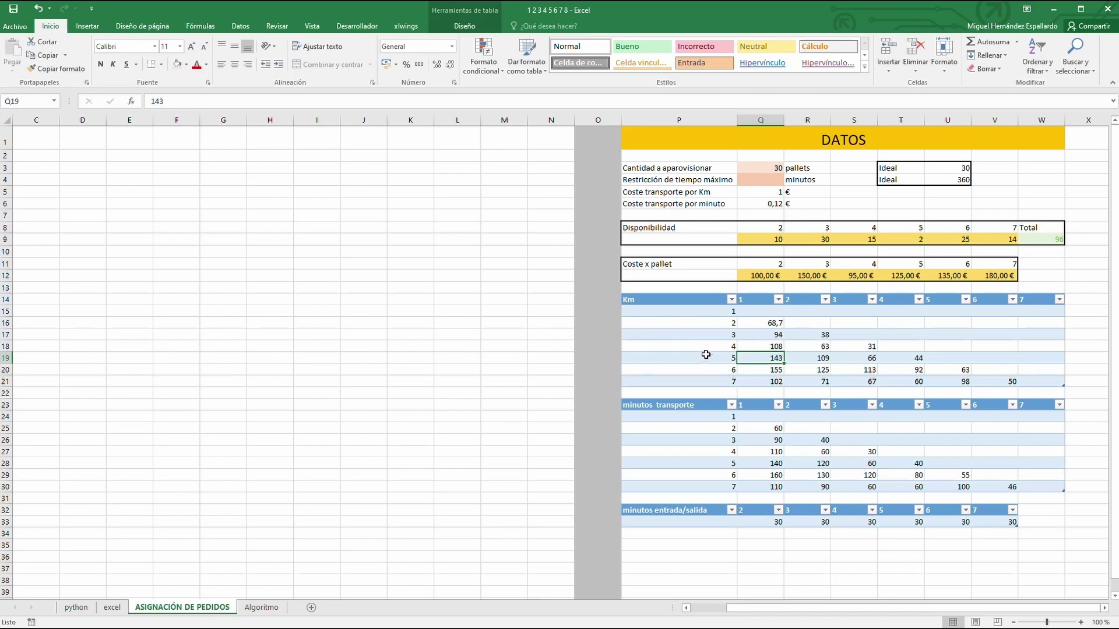
{"action": "left_click", "coordinate": [755, 464]}
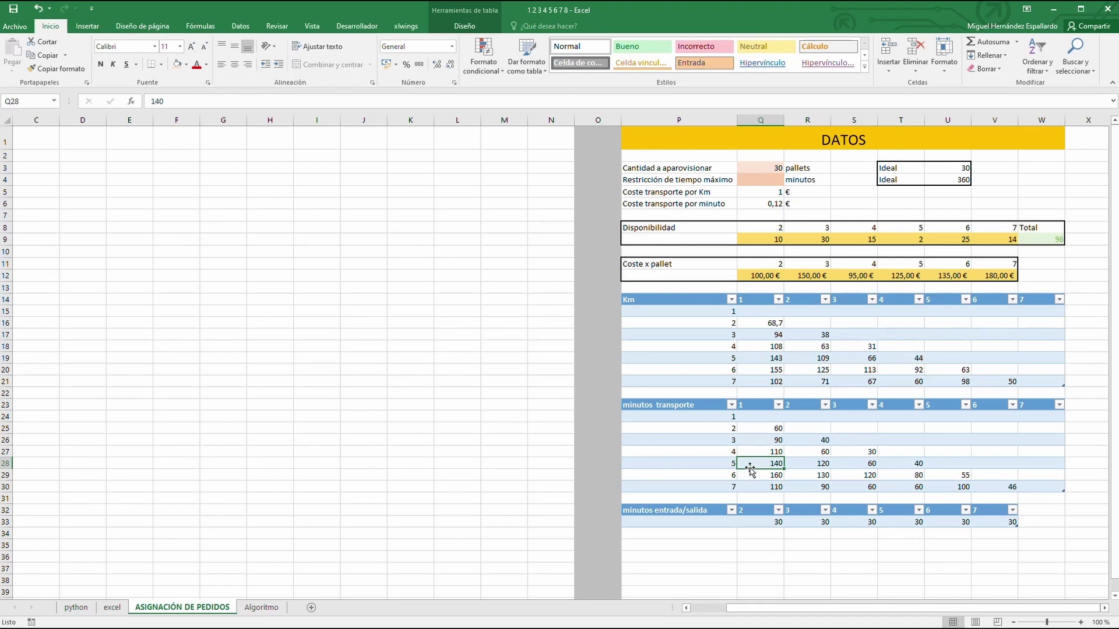
{"action": "left_click", "coordinate": [268, 611]}
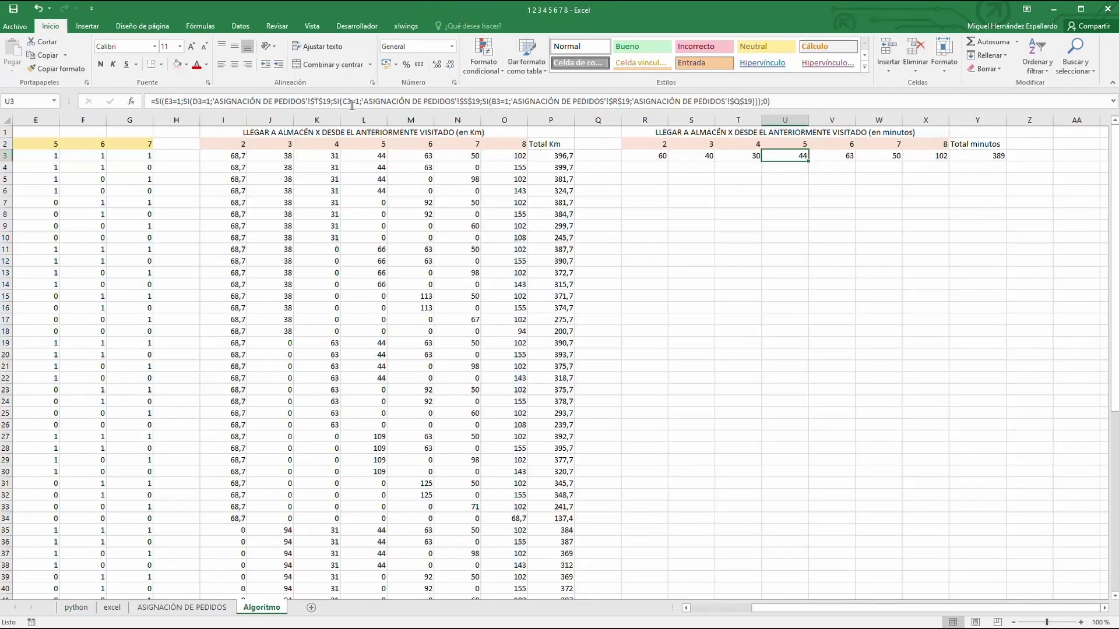
{"action": "double_click", "coordinate": [327, 101]}
{"action": "type", "text": "28"}
{"action": "double_click", "coordinate": [478, 102]}
{"action": "type", "text": "28"}
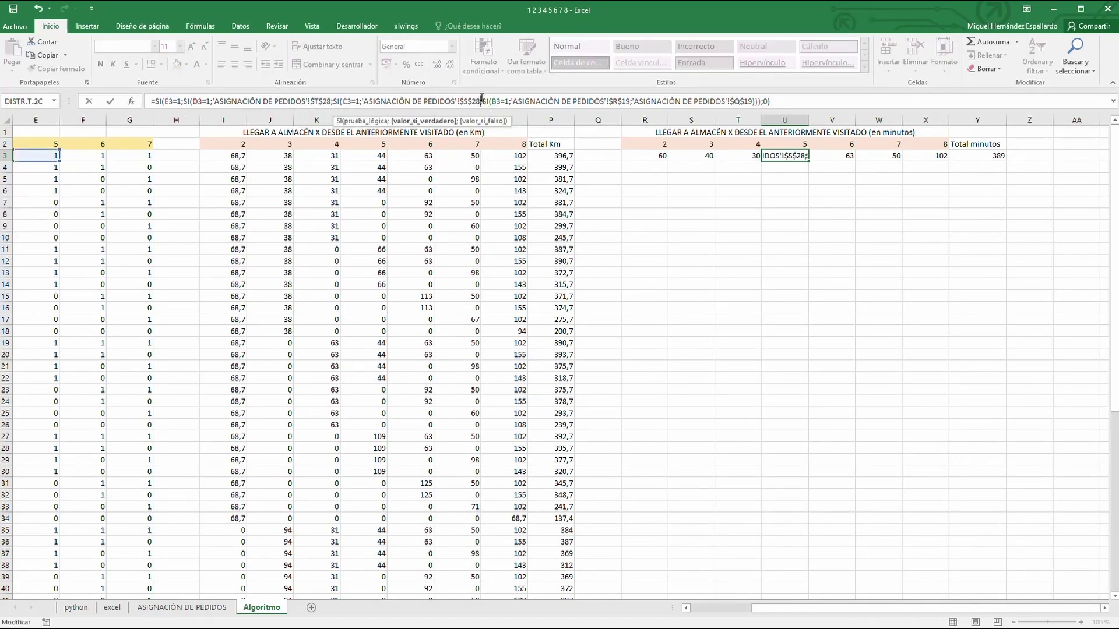
{"action": "double_click", "coordinate": [627, 98]}
{"action": "type", "text": "28"}
{"action": "double_click", "coordinate": [750, 101]}
{"action": "type", "text": "28"}
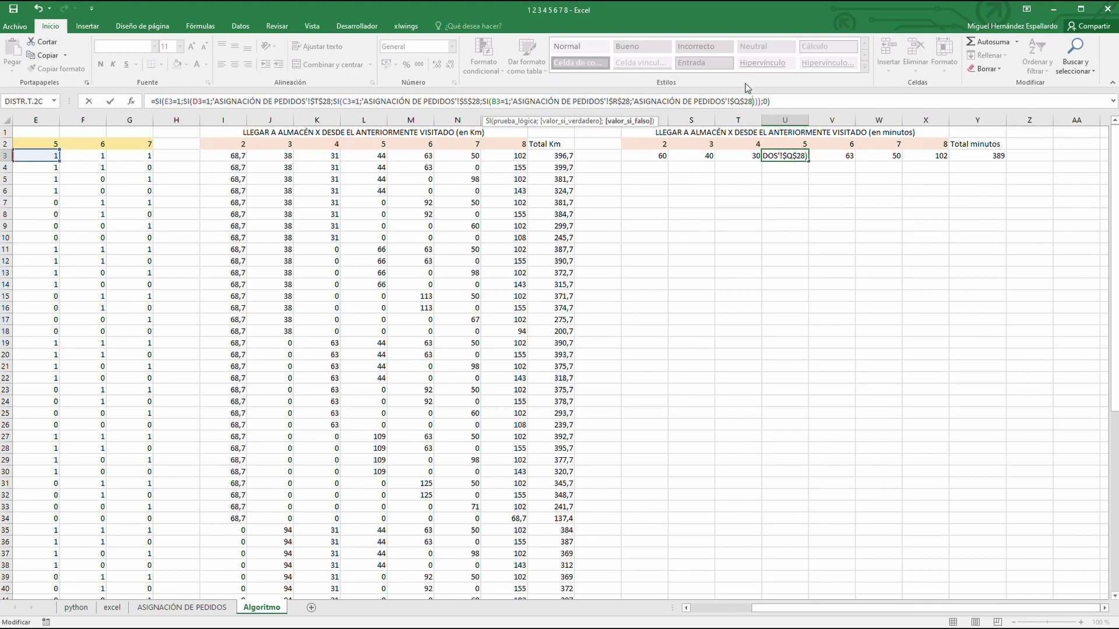
{"action": "key", "text": "Tab"}
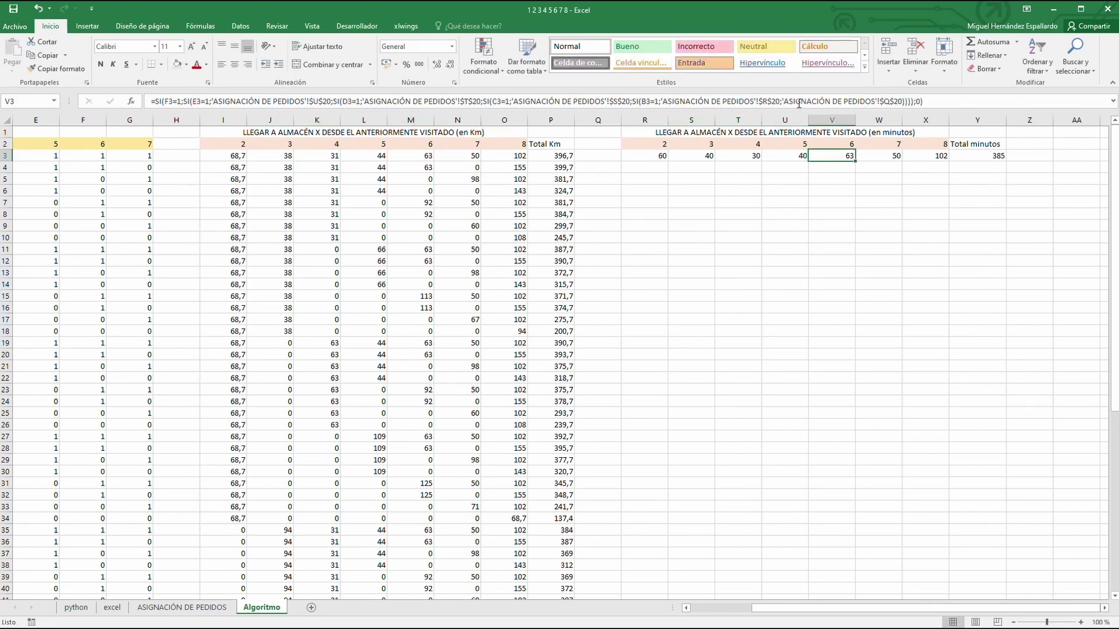
Locate stop 6's row in the minutos transporte table and change V3's five distance references to $U$29, $T$29, $S$29, $R$29 and $Q$29
{"action": "left_click", "coordinate": [201, 609]}
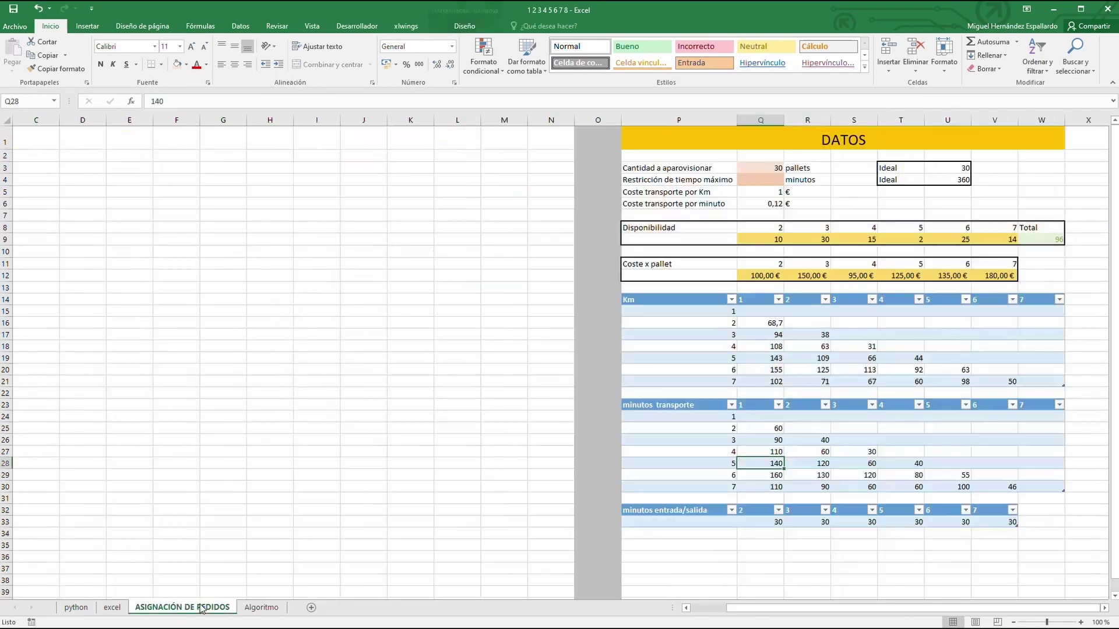
{"action": "left_click", "coordinate": [721, 367]}
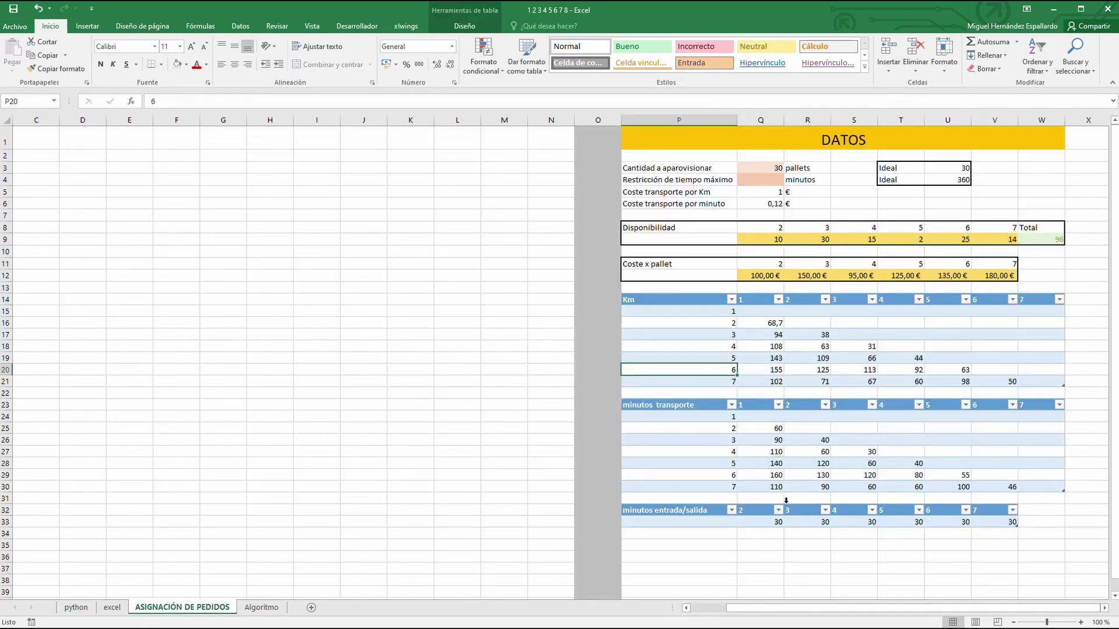
{"action": "left_click", "coordinate": [773, 474]}
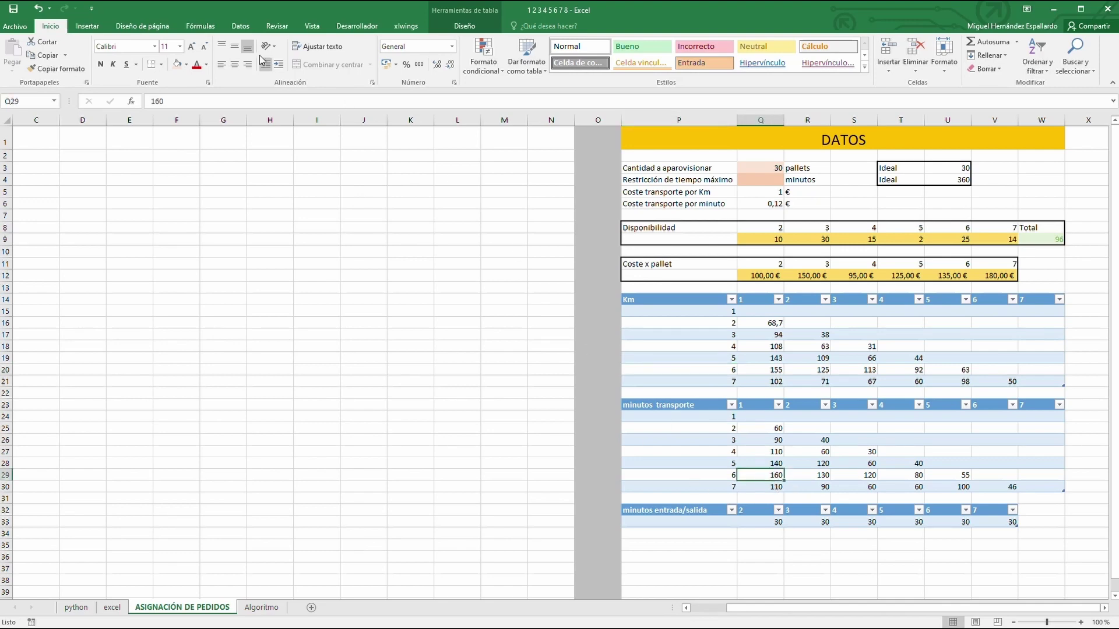
{"action": "left_click", "coordinate": [256, 607]}
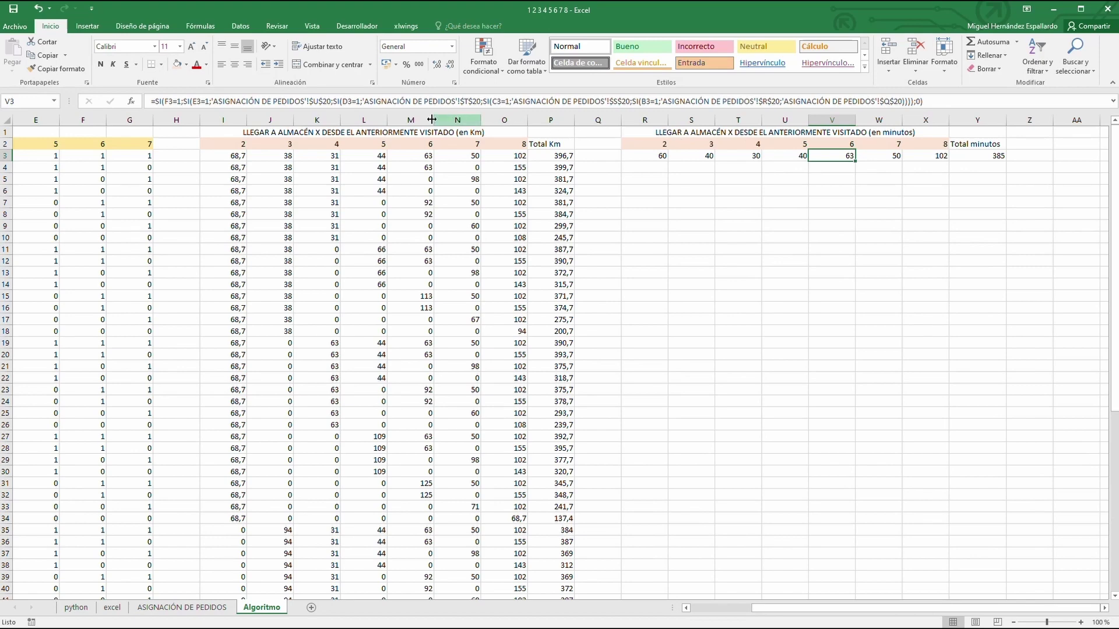
{"action": "left_click", "coordinate": [332, 102]}
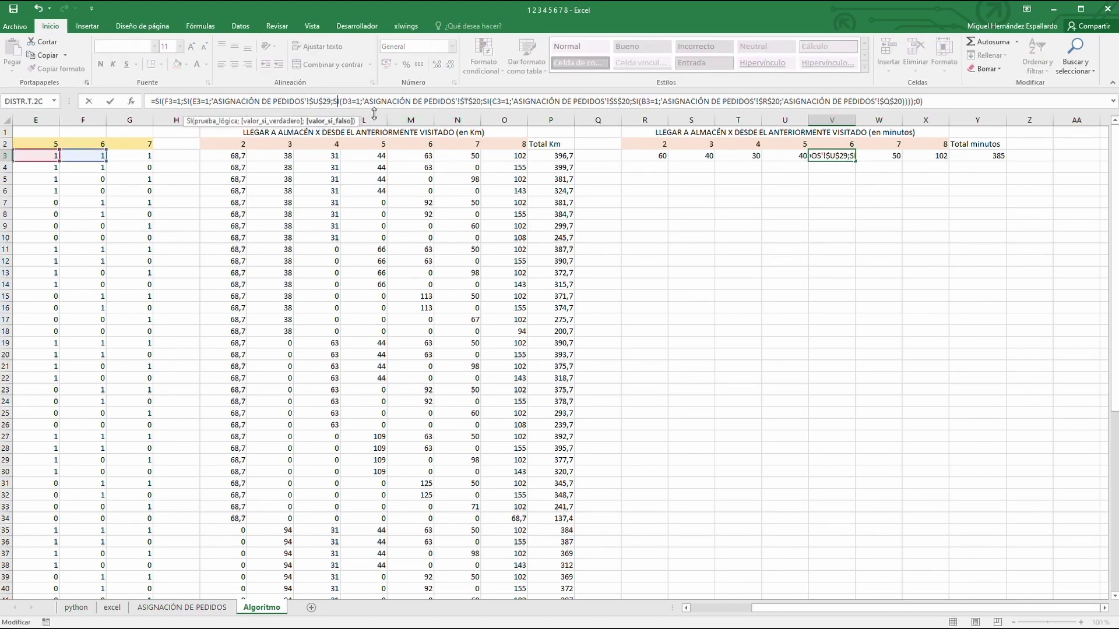
{"action": "key", "text": "Right"}
{"action": "key", "text": "Right"}
{"action": "key", "text": "Right"}
{"action": "key", "text": "Right"}
{"action": "key", "text": "Right"}
{"action": "key", "text": "Right"}
{"action": "key", "text": "Right"}
{"action": "key", "text": "Right"}
{"action": "key", "text": "Right"}
{"action": "key", "text": "Right"}
{"action": "key", "text": "Right"}
{"action": "key", "text": "Right"}
{"action": "key", "text": "Right"}
{"action": "key", "text": "Right"}
{"action": "key", "text": "Right"}
{"action": "key", "text": "Right"}
{"action": "key", "text": "Right"}
{"action": "key", "text": "Right"}
{"action": "key", "text": "Right"}
{"action": "key", "text": "Right"}
{"action": "key", "text": "BackSpace"}
{"action": "type", "text": "9"}
{"action": "key", "text": "Right"}
{"action": "key", "text": "Right"}
{"action": "key", "text": "Right"}
{"action": "key", "text": "Right"}
{"action": "key", "text": "Right"}
{"action": "key", "text": "Right"}
{"action": "key", "text": "Right"}
{"action": "key", "text": "Right"}
{"action": "key", "text": "Right"}
{"action": "key", "text": "Right"}
{"action": "key", "text": "Right"}
{"action": "key", "text": "Right"}
{"action": "key", "text": "Right"}
{"action": "key", "text": "Right"}
{"action": "key", "text": "Right"}
{"action": "key", "text": "Right"}
{"action": "key", "text": "Right"}
{"action": "key", "text": "Right"}
{"action": "key", "text": "Right"}
{"action": "key", "text": "Right"}
{"action": "key", "text": "BackSpace"}
{"action": "type", "text": "9"}
{"action": "key", "text": "Right"}
{"action": "key", "text": "Right"}
{"action": "key", "text": "Right"}
{"action": "key", "text": "Right"}
{"action": "key", "text": "Right"}
{"action": "key", "text": "Right"}
{"action": "key", "text": "Right"}
{"action": "key", "text": "Right"}
{"action": "key", "text": "Right"}
{"action": "key", "text": "Right"}
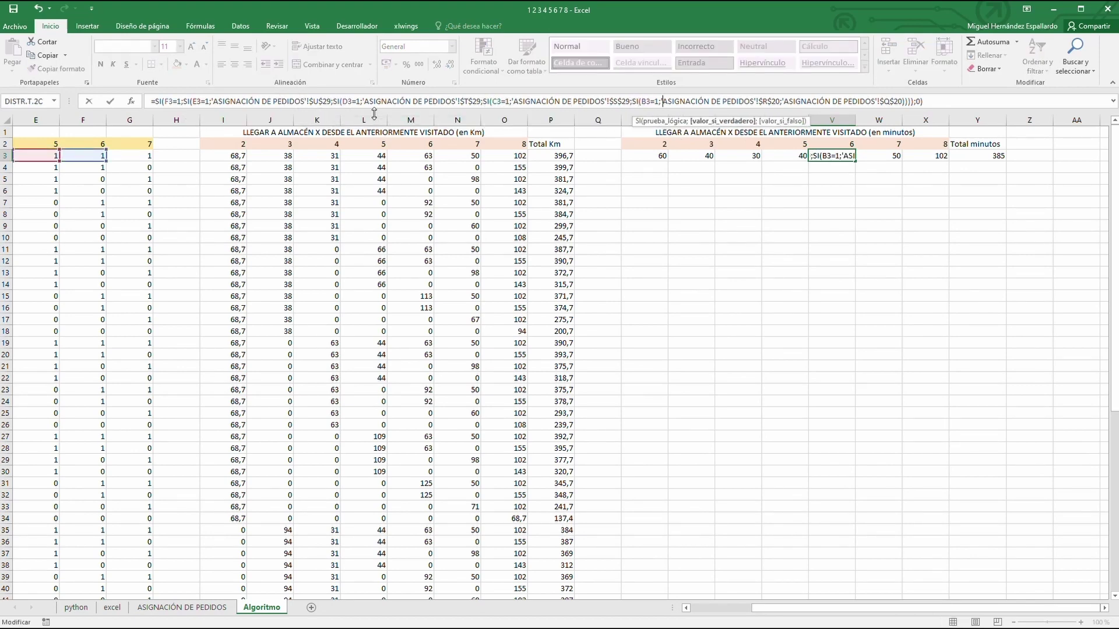
{"action": "key", "text": "Right"}
{"action": "key", "text": "Right"}
{"action": "key", "text": "Right"}
{"action": "key", "text": "Right"}
{"action": "key", "text": "Right"}
{"action": "key", "text": "Right"}
{"action": "key", "text": "Right"}
{"action": "key", "text": "Right"}
{"action": "key", "text": "Right"}
{"action": "key", "text": "Right"}
{"action": "key", "text": "Right"}
{"action": "key", "text": "Right"}
{"action": "key", "text": "Right"}
{"action": "key", "text": "Right"}
{"action": "key", "text": "Right"}
{"action": "key", "text": "Right"}
{"action": "key", "text": "Right"}
{"action": "key", "text": "Right"}
{"action": "key", "text": "Right"}
{"action": "key", "text": "Right"}
{"action": "key", "text": "BackSpace"}
{"action": "type", "text": "9"}
{"action": "key", "text": "Right"}
{"action": "key", "text": "Right"}
{"action": "key", "text": "Right"}
{"action": "key", "text": "Right"}
{"action": "key", "text": "Right"}
{"action": "key", "text": "Right"}
{"action": "key", "text": "Right"}
{"action": "key", "text": "Right"}
{"action": "key", "text": "Right"}
{"action": "key", "text": "Right"}
{"action": "key", "text": "Right"}
{"action": "key", "text": "Right"}
{"action": "key", "text": "Right"}
{"action": "key", "text": "Right"}
{"action": "key", "text": "Right"}
{"action": "key", "text": "Right"}
{"action": "key", "text": "Right"}
{"action": "key", "text": "Right"}
{"action": "key", "text": "Right"}
{"action": "key", "text": "Right"}
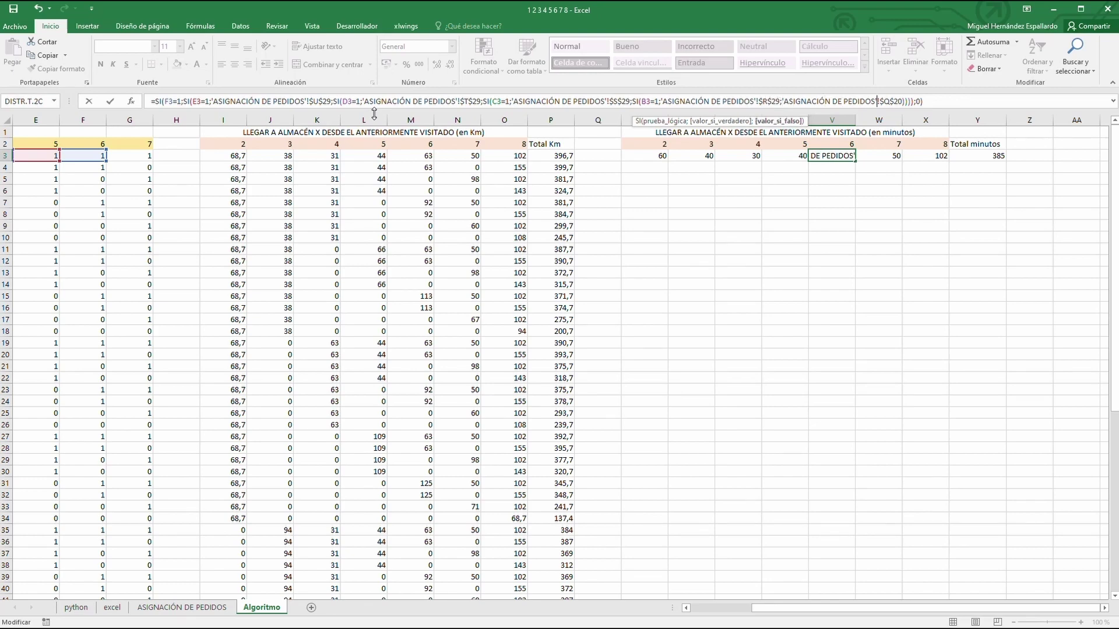
{"action": "key", "text": "Right"}
{"action": "key", "text": "Right"}
{"action": "key", "text": "Right"}
{"action": "key", "text": "Right"}
{"action": "key", "text": "Right"}
{"action": "key", "text": "Right"}
{"action": "key", "text": "BackSpace"}
{"action": "type", "text": "9"}
{"action": "key", "text": "Return"}
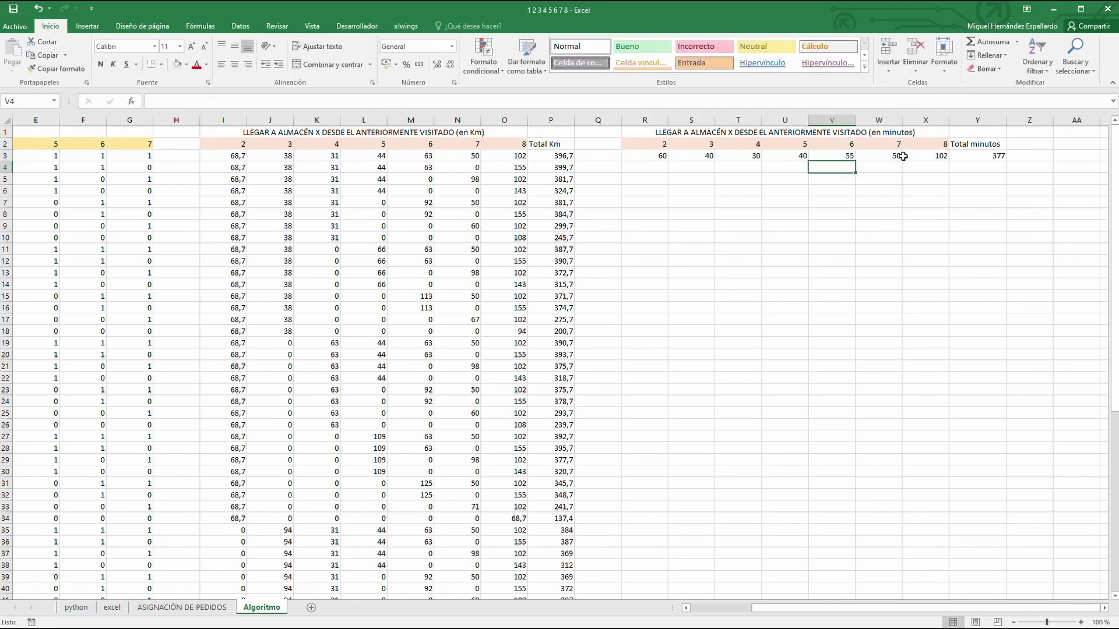
Enlarge the formula bar and change W3's first three distance references to $V$30, $U$30 and $T$30
{"action": "left_click", "coordinate": [897, 155]}
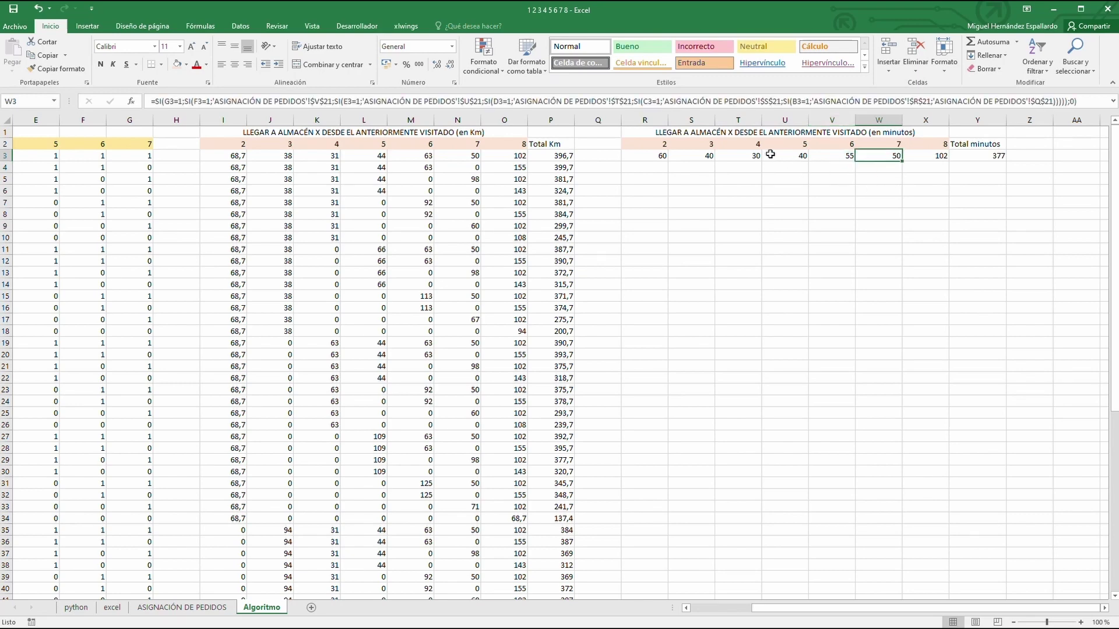
{"action": "left_click", "coordinate": [331, 102]}
{"action": "left_click_drag", "start_coordinate": [438, 111], "coordinate": [442, 134]}
{"action": "key", "text": "Delete"}
{"action": "key", "text": "Delete"}
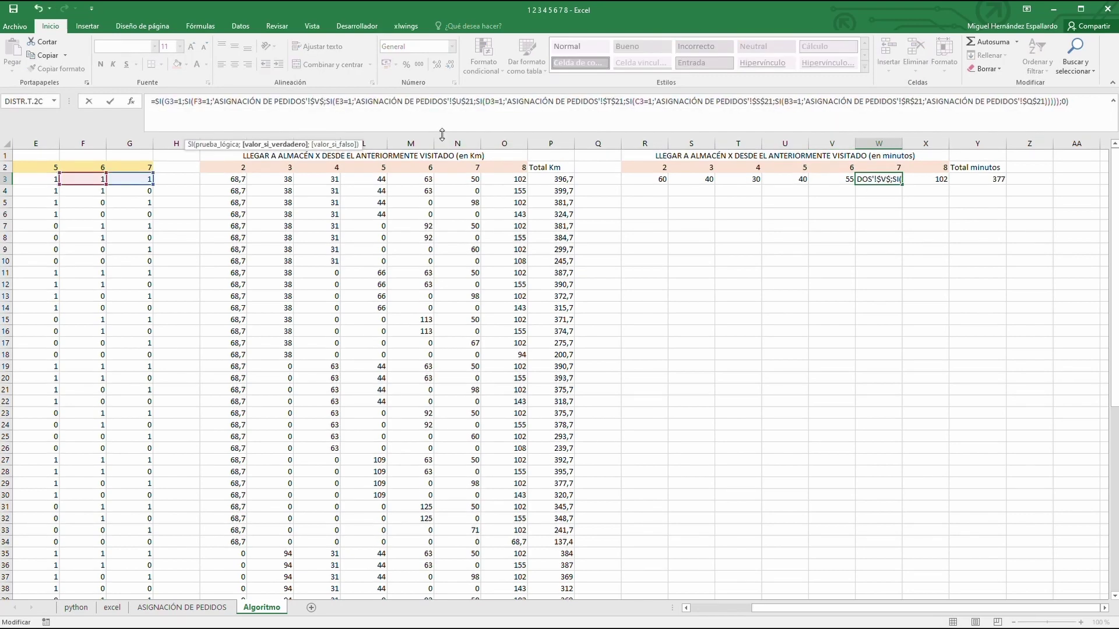
{"action": "type", "text": "30"}
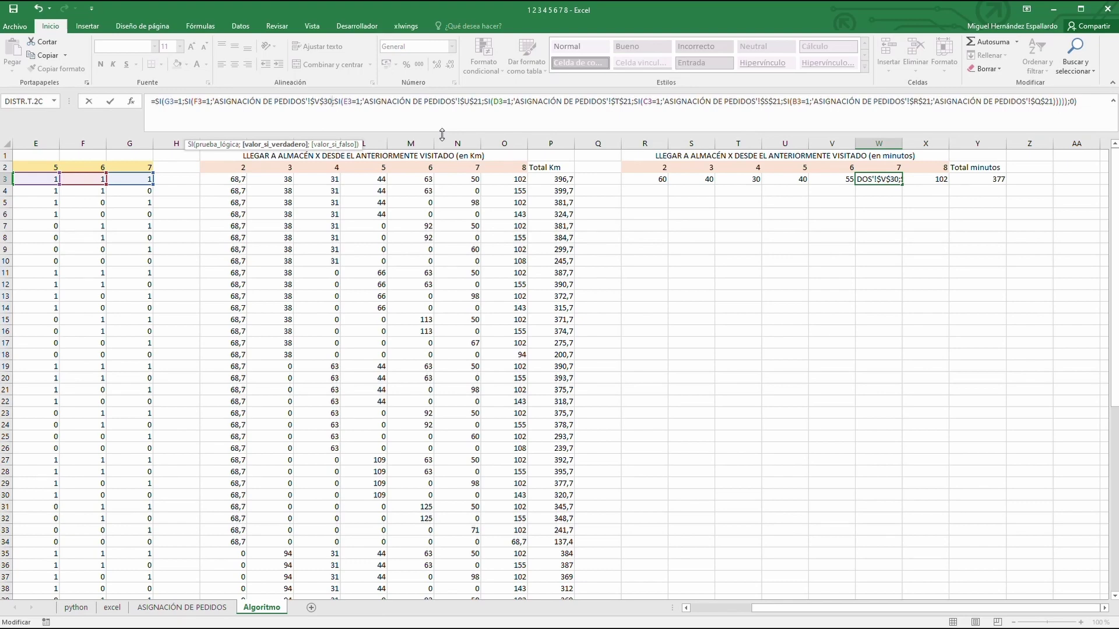
{"action": "key", "text": "ctrl+Right"}
{"action": "key", "text": "ctrl+Right"}
{"action": "key", "text": "ctrl+Right"}
{"action": "key", "text": "ctrl+Right"}
{"action": "key", "text": "ctrl+Right"}
{"action": "key", "text": "ctrl+Right"}
{"action": "key", "text": "ctrl+Right"}
{"action": "key", "text": "ctrl+Right"}
{"action": "key", "text": "ctrl+Right"}
{"action": "key", "text": "ctrl+Right"}
{"action": "key", "text": "ctrl+Right"}
{"action": "key", "text": "ctrl+Right"}
{"action": "key", "text": "Right"}
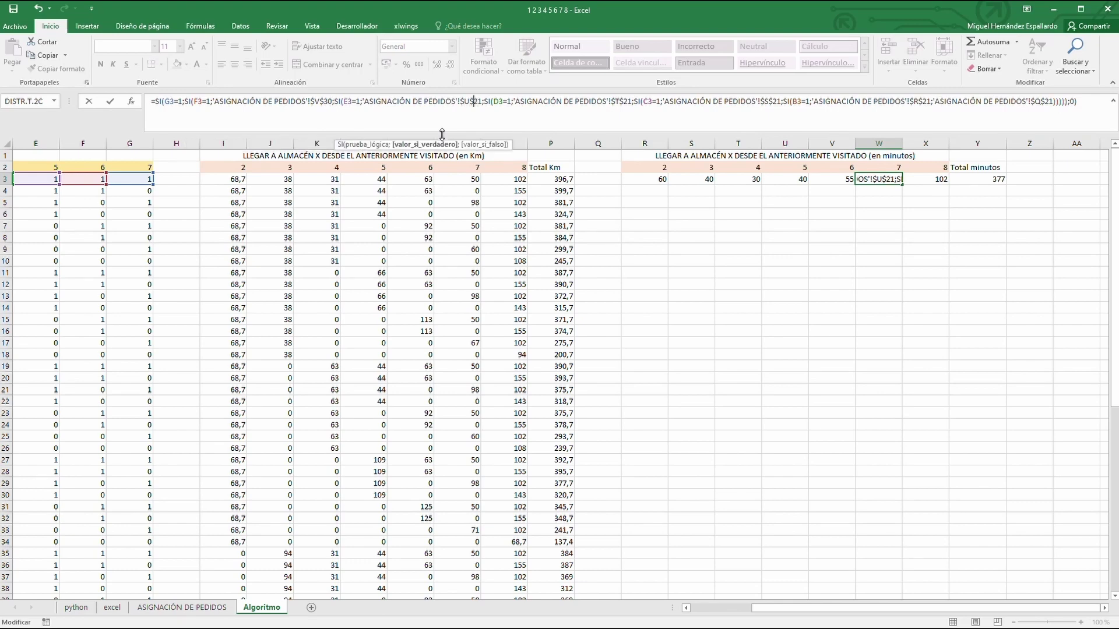
{"action": "type", "text": "30"}
{"action": "key", "text": "Delete"}
{"action": "key", "text": "Delete"}
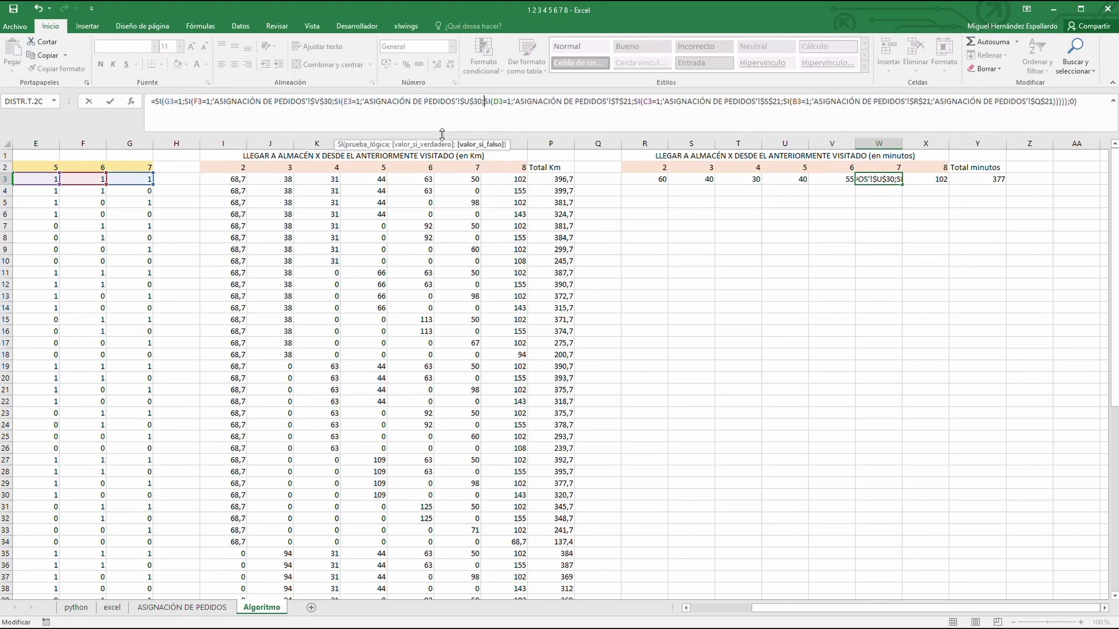
{"action": "key", "text": "ctrl+Right"}
{"action": "key", "text": "ctrl+Right"}
{"action": "key", "text": "ctrl+Right"}
{"action": "key", "text": "ctrl+Right"}
{"action": "key", "text": "ctrl+Right"}
{"action": "key", "text": "ctrl+Right"}
{"action": "key", "text": "ctrl+Right"}
{"action": "key", "text": "ctrl+Right"}
{"action": "key", "text": "ctrl+Right"}
{"action": "key", "text": "ctrl+Right"}
{"action": "key", "text": "ctrl+Right"}
{"action": "key", "text": "ctrl+Right"}
{"action": "key", "text": "Right"}
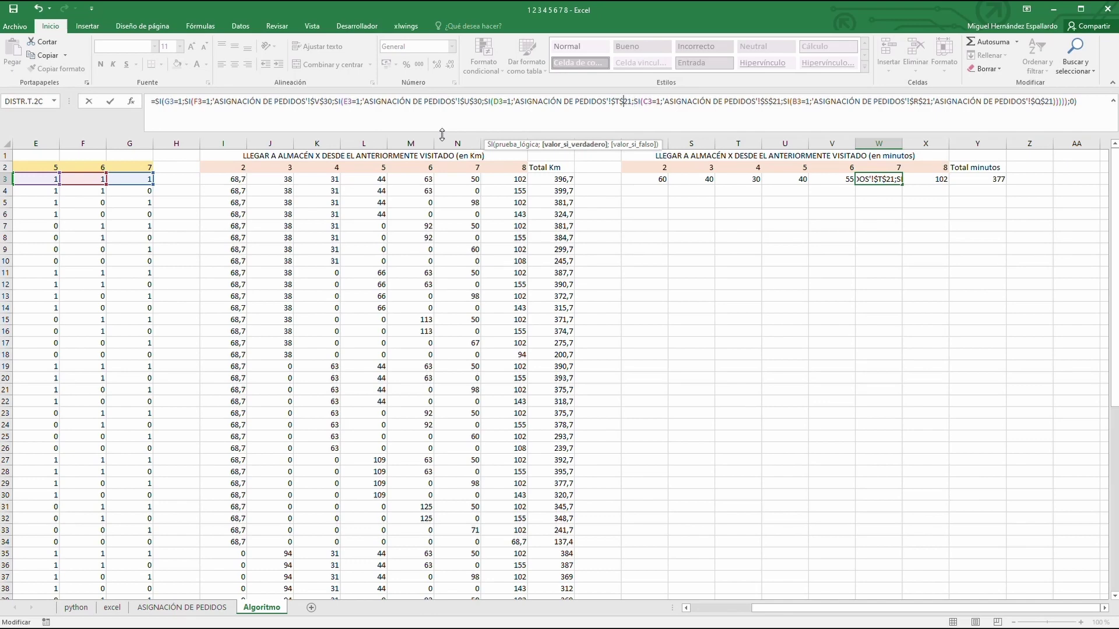
{"action": "type", "text": "30"}
{"action": "key", "text": "Delete"}
{"action": "key", "text": "Delete"}
{"action": "key", "text": "Right"}
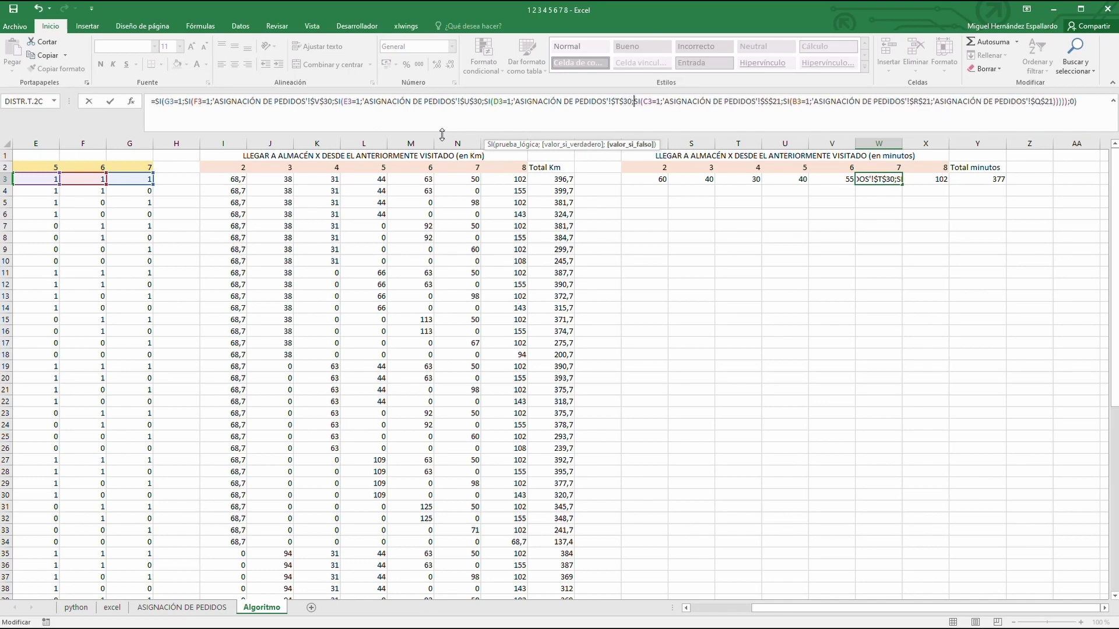
Change W3's remaining three distance references to $S$30, $R$30 and $Q$30
{"action": "key", "text": "ctrl+Right"}
{"action": "key", "text": "ctrl+Right"}
{"action": "key", "text": "ctrl+Right"}
{"action": "key", "text": "ctrl+Right"}
{"action": "key", "text": "ctrl+Right"}
{"action": "key", "text": "ctrl+Right"}
{"action": "key", "text": "ctrl+Right"}
{"action": "key", "text": "ctrl+Right"}
{"action": "key", "text": "ctrl+Right"}
{"action": "key", "text": "ctrl+Right"}
{"action": "key", "text": "ctrl+Right"}
{"action": "type", "text": "30"}
{"action": "key", "text": "Delete"}
{"action": "key", "text": "Delete"}
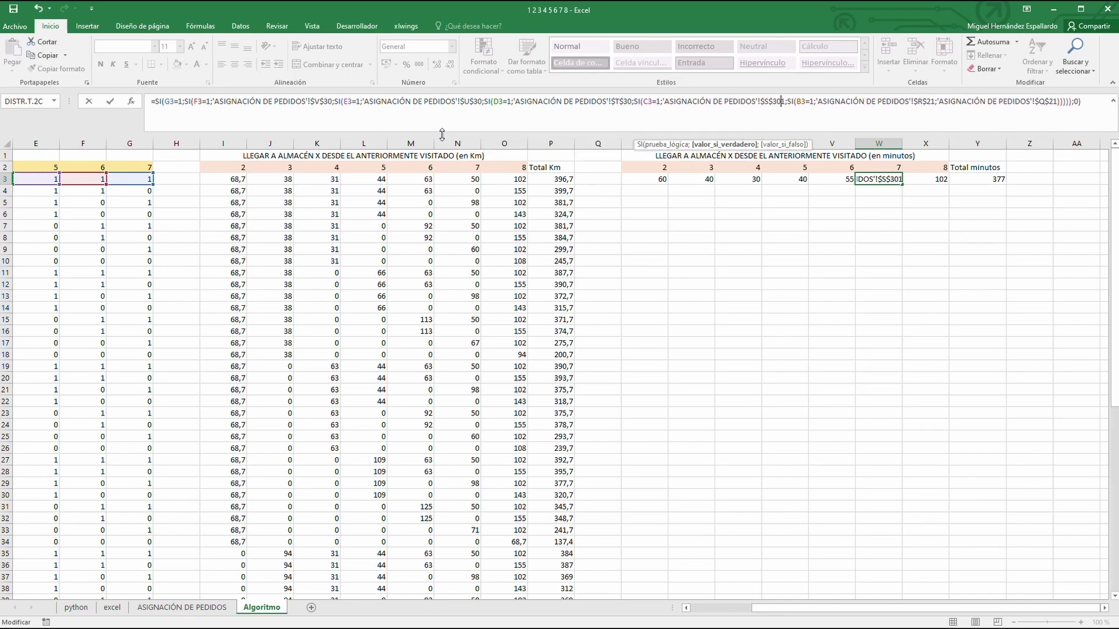
{"action": "key", "text": "Right"}
{"action": "key", "text": "ctrl+Right"}
{"action": "key", "text": "ctrl+Right"}
{"action": "key", "text": "ctrl+Right"}
{"action": "key", "text": "ctrl+Right"}
{"action": "key", "text": "ctrl+Right"}
{"action": "key", "text": "ctrl+Right"}
{"action": "key", "text": "ctrl+Right"}
{"action": "key", "text": "ctrl+Right"}
{"action": "key", "text": "ctrl+Right"}
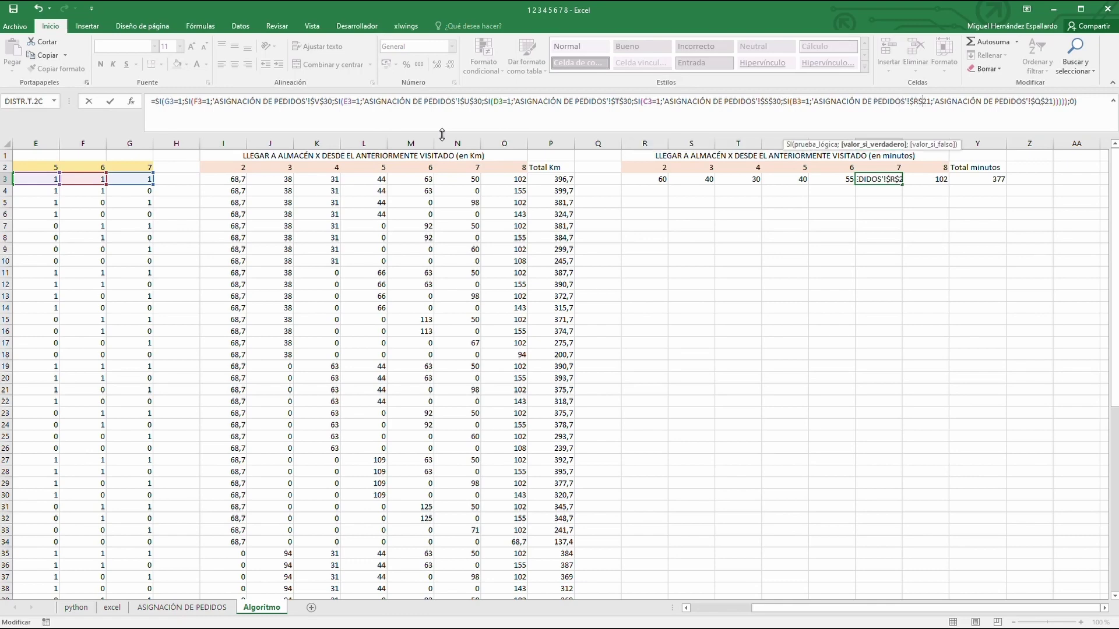
{"action": "type", "text": "30"}
{"action": "key", "text": "Delete"}
{"action": "key", "text": "Delete"}
{"action": "key", "text": "Right"}
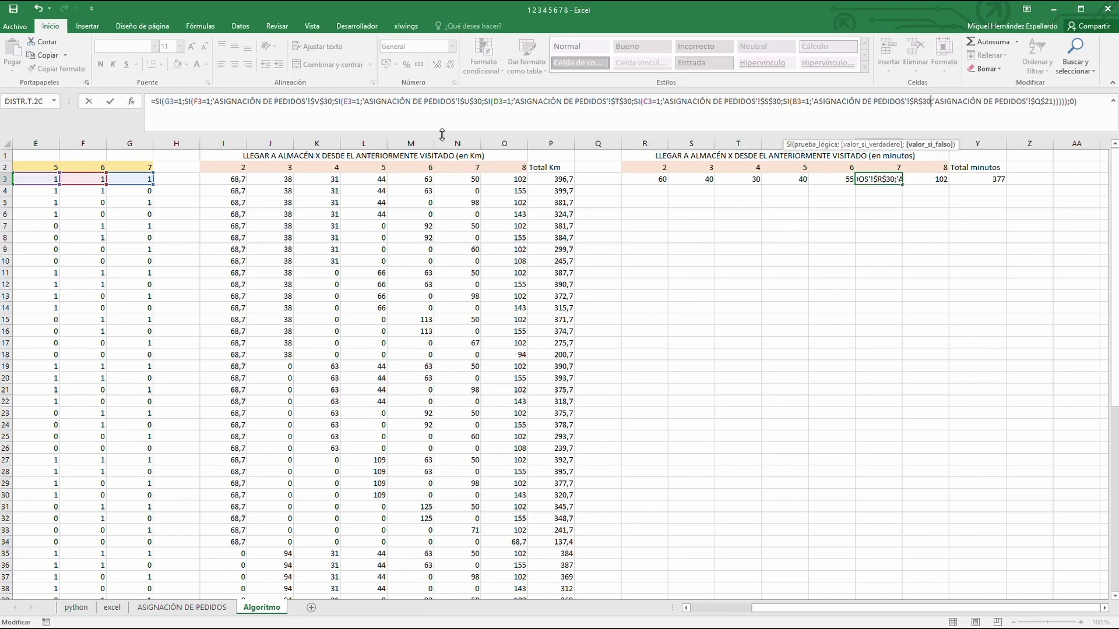
{"action": "key", "text": "ctrl+Right"}
{"action": "key", "text": "ctrl+Right"}
{"action": "key", "text": "ctrl+Right"}
{"action": "type", "text": "30"}
{"action": "key", "text": "Delete"}
{"action": "key", "text": "Delete"}
{"action": "key", "text": "Return"}
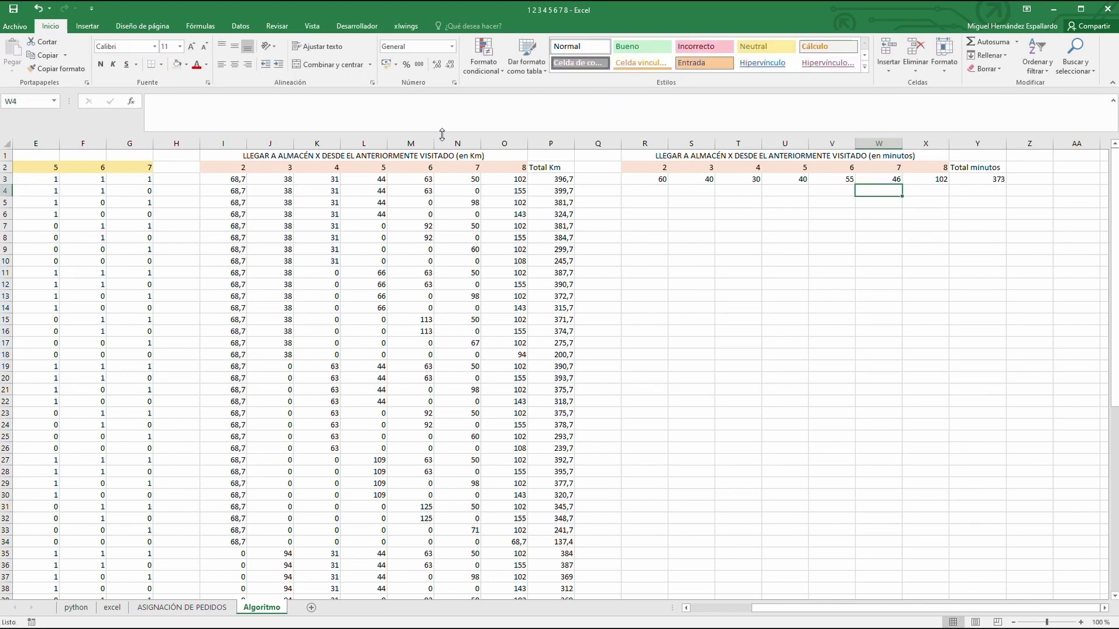
Change X3's first three distance references to $Q$30, $Q$29 and $Q$28 of the minutos transporte table
{"action": "left_click", "coordinate": [919, 178]}
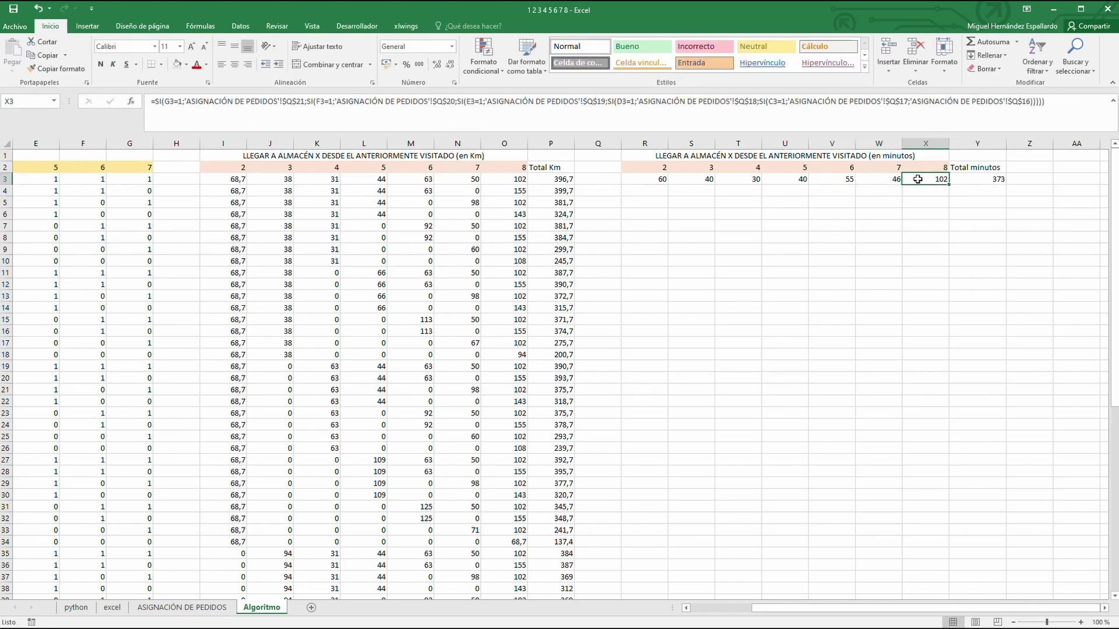
{"action": "left_click", "coordinate": [297, 122]}
{"action": "type", "text": "30"}
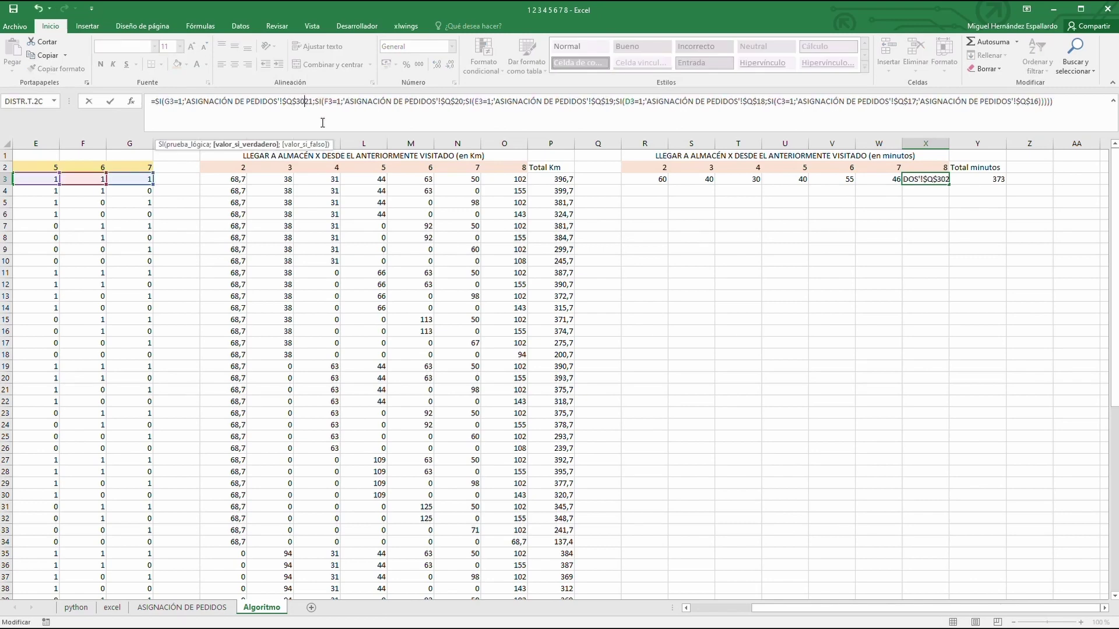
{"action": "key", "text": "Delete"}
{"action": "key", "text": "Delete"}
{"action": "key", "text": "Right"}
{"action": "key", "text": "Right"}
{"action": "key", "text": "Right"}
{"action": "key", "text": "Right"}
{"action": "key", "text": "Right"}
{"action": "key", "text": "Right"}
{"action": "key", "text": "Right"}
{"action": "key", "text": "Right"}
{"action": "key", "text": "Right"}
{"action": "key", "text": "Right"}
{"action": "key", "text": "Right"}
{"action": "key", "text": "Right"}
{"action": "key", "text": "Right"}
{"action": "key", "text": "Right"}
{"action": "key", "text": "Right"}
{"action": "key", "text": "Right"}
{"action": "key", "text": "Right"}
{"action": "key", "text": "Right"}
{"action": "key", "text": "Right"}
{"action": "key", "text": "Right"}
{"action": "key", "text": "Right"}
{"action": "key", "text": "Right"}
{"action": "key", "text": "Right"}
{"action": "key", "text": "Right"}
{"action": "key", "text": "Right"}
{"action": "key", "text": "Right"}
{"action": "key", "text": "Right"}
{"action": "key", "text": "Right"}
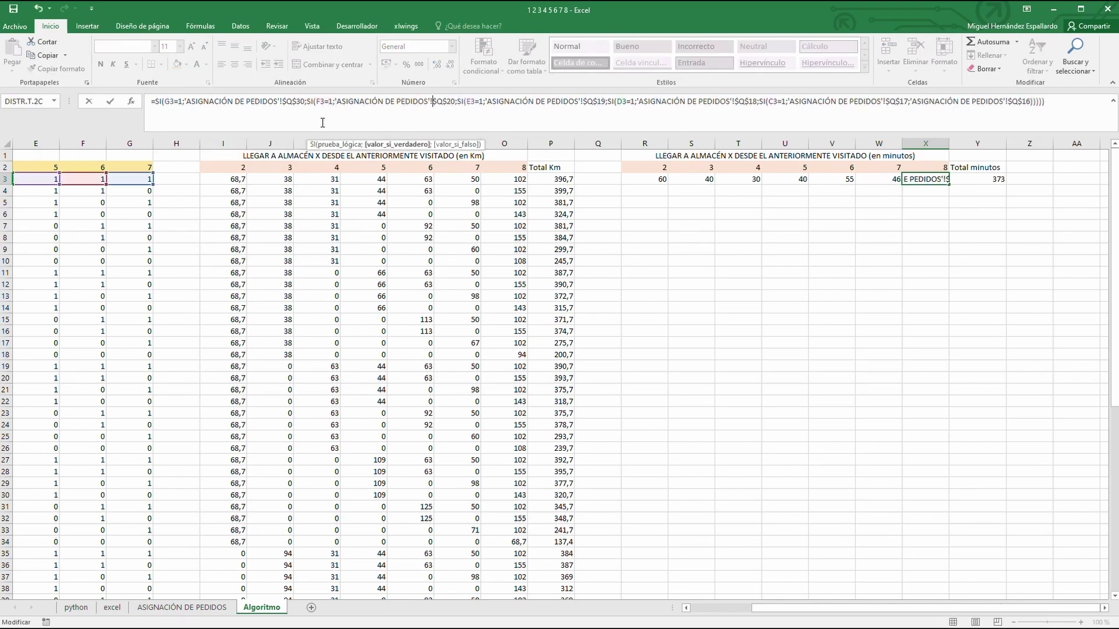
{"action": "type", "text": "9"}
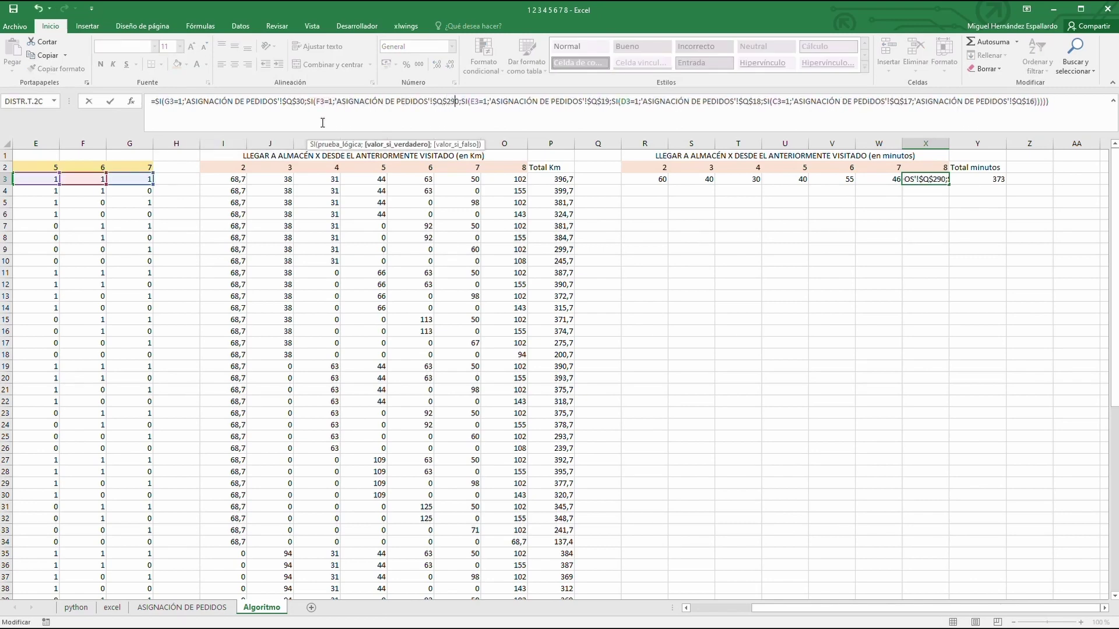
{"action": "key", "text": "Delete"}
{"action": "key", "text": "Right"}
{"action": "key", "text": "Right"}
{"action": "key", "text": "Right"}
{"action": "key", "text": "Right"}
{"action": "key", "text": "Right"}
{"action": "key", "text": "Right"}
{"action": "key", "text": "Right"}
{"action": "key", "text": "Right"}
{"action": "key", "text": "Right"}
{"action": "key", "text": "Right"}
{"action": "key", "text": "Right"}
{"action": "key", "text": "Right"}
{"action": "key", "text": "Right"}
{"action": "key", "text": "Right"}
{"action": "key", "text": "Right"}
{"action": "key", "text": "Right"}
{"action": "key", "text": "Right"}
{"action": "key", "text": "Right"}
{"action": "key", "text": "Right"}
{"action": "key", "text": "Right"}
{"action": "key", "text": "Right"}
{"action": "key", "text": "Right"}
{"action": "key", "text": "Right"}
{"action": "key", "text": "Right"}
{"action": "key", "text": "Right"}
{"action": "key", "text": "Right"}
{"action": "key", "text": "Right"}
{"action": "key", "text": "Right"}
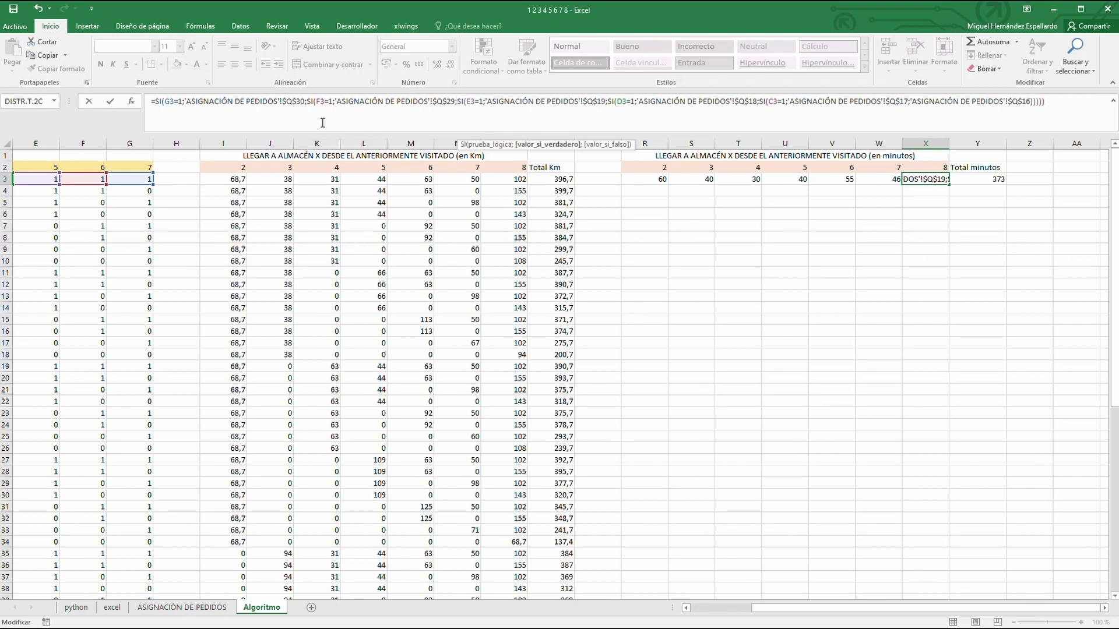
{"action": "type", "text": "28"}
{"action": "key", "text": "Delete"}
{"action": "key", "text": "Delete"}
Change X3's remaining three distance references to $Q$27, $Q$26 and $Q$25
{"action": "key", "text": "Right"}
{"action": "key", "text": "Right"}
{"action": "key", "text": "Right"}
{"action": "key", "text": "Right"}
{"action": "key", "text": "Right"}
{"action": "key", "text": "Right"}
{"action": "key", "text": "Right"}
{"action": "key", "text": "Right"}
{"action": "key", "text": "Right"}
{"action": "key", "text": "Right"}
{"action": "key", "text": "Right"}
{"action": "key", "text": "Right"}
{"action": "key", "text": "Right"}
{"action": "key", "text": "Right"}
{"action": "key", "text": "Right"}
{"action": "key", "text": "Right"}
{"action": "key", "text": "Right"}
{"action": "key", "text": "Right"}
{"action": "key", "text": "Right"}
{"action": "key", "text": "Right"}
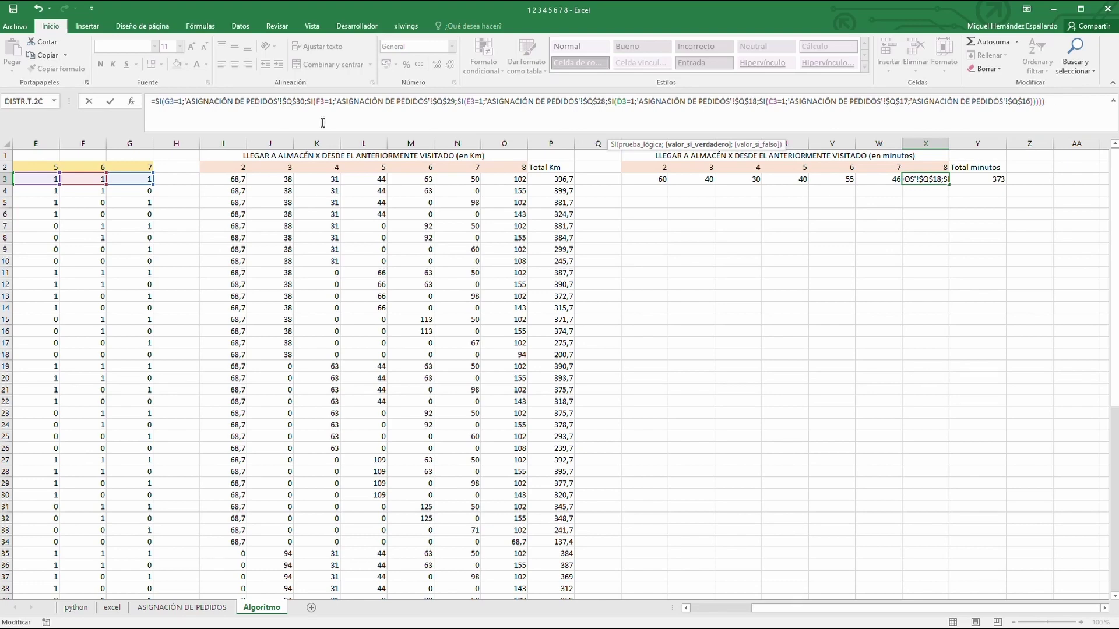
{"action": "type", "text": "27"}
{"action": "key", "text": "Delete"}
{"action": "key", "text": "Delete"}
{"action": "key", "text": "Right"}
{"action": "key", "text": "Right"}
{"action": "key", "text": "Right"}
{"action": "key", "text": "Right"}
{"action": "key", "text": "Right"}
{"action": "key", "text": "Right"}
{"action": "key", "text": "Right"}
{"action": "key", "text": "Right"}
{"action": "key", "text": "Right"}
{"action": "key", "text": "Right"}
{"action": "key", "text": "Right"}
{"action": "key", "text": "Right"}
{"action": "key", "text": "Right"}
{"action": "key", "text": "Right"}
{"action": "key", "text": "Right"}
{"action": "key", "text": "Right"}
{"action": "key", "text": "Right"}
{"action": "key", "text": "Right"}
{"action": "key", "text": "Right"}
{"action": "key", "text": "Right"}
{"action": "key", "text": "Right"}
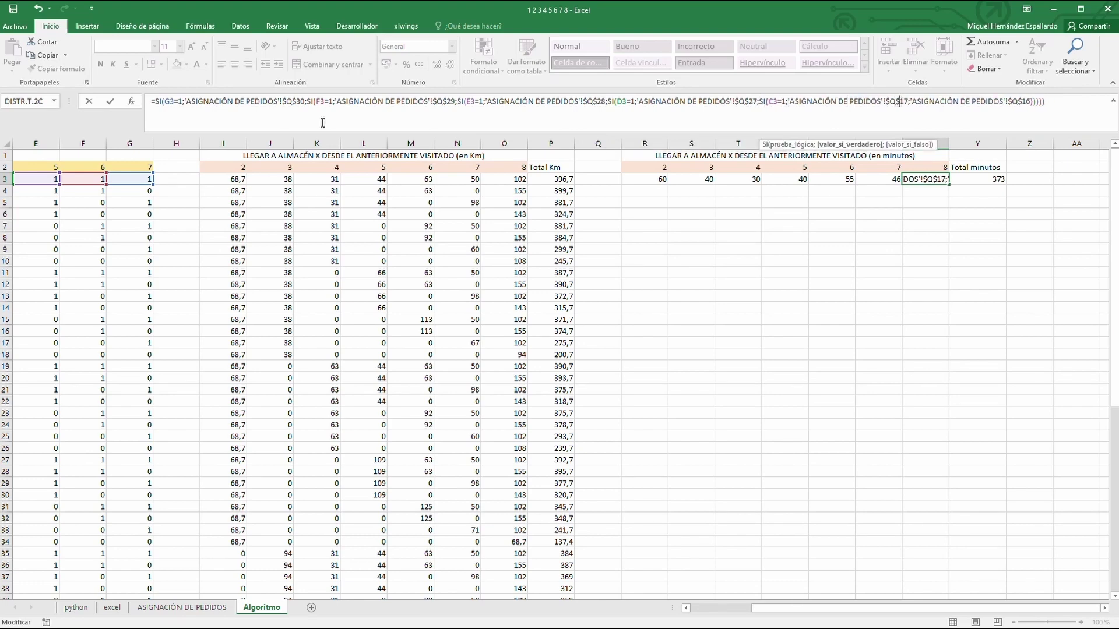
{"action": "type", "text": "26"}
{"action": "key", "text": "Delete"}
{"action": "key", "text": "Delete"}
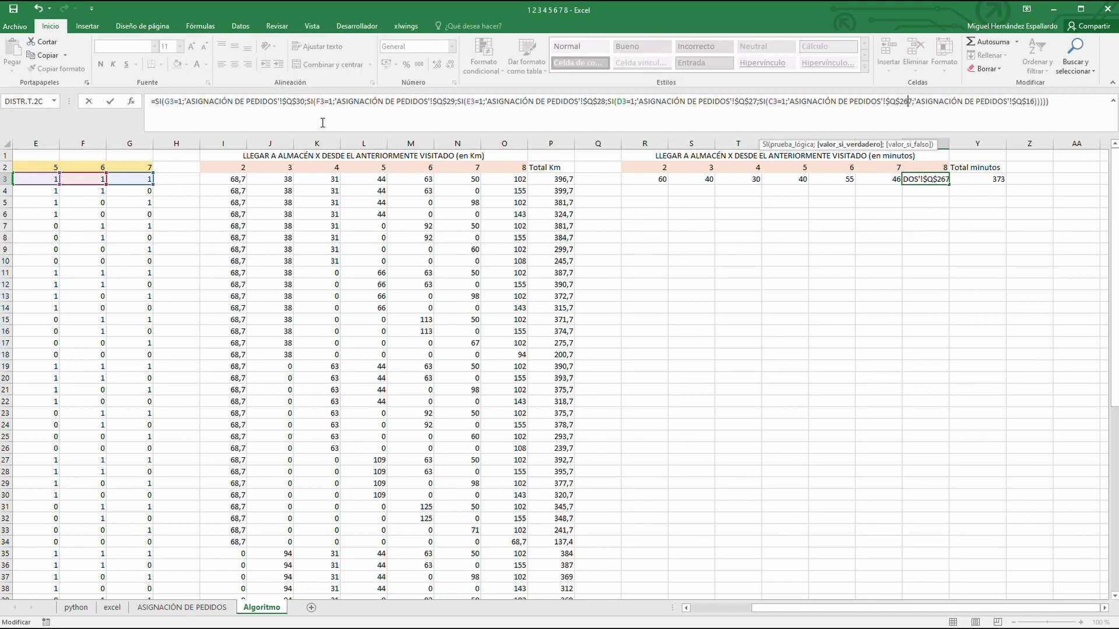
{"action": "key", "text": "Right"}
{"action": "key", "text": "Right"}
{"action": "key", "text": "Right"}
{"action": "key", "text": "Right"}
{"action": "key", "text": "Right"}
{"action": "key", "text": "Right"}
{"action": "key", "text": "Right"}
{"action": "key", "text": "Right"}
{"action": "key", "text": "Right"}
{"action": "key", "text": "Right"}
{"action": "key", "text": "Right"}
{"action": "key", "text": "Right"}
{"action": "key", "text": "Right"}
{"action": "key", "text": "Right"}
{"action": "key", "text": "Right"}
{"action": "key", "text": "Right"}
{"action": "key", "text": "Right"}
{"action": "key", "text": "Right"}
{"action": "key", "text": "Right"}
{"action": "key", "text": "Right"}
{"action": "key", "text": "Right"}
{"action": "key", "text": "Right"}
{"action": "key", "text": "Right"}
{"action": "key", "text": "Right"}
{"action": "key", "text": "Right"}
{"action": "key", "text": "Right"}
{"action": "key", "text": "Right"}
{"action": "key", "text": "Right"}
{"action": "key", "text": "Right"}
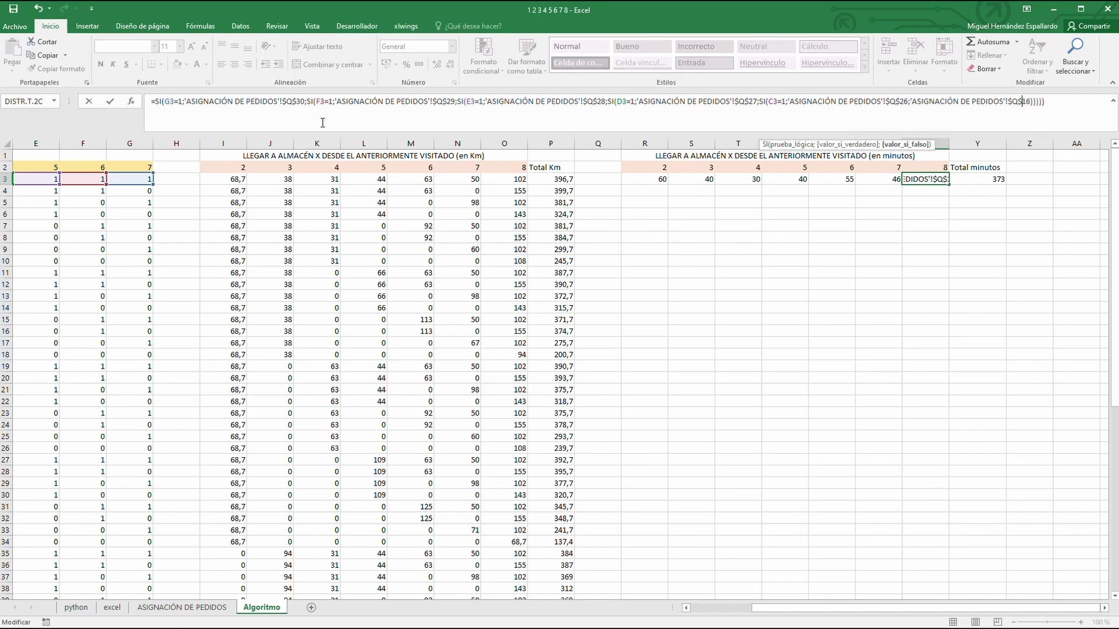
{"action": "type", "text": "25"}
{"action": "key", "text": "Delete"}
{"action": "key", "text": "Delete"}
{"action": "left_click", "coordinate": [753, 215]}
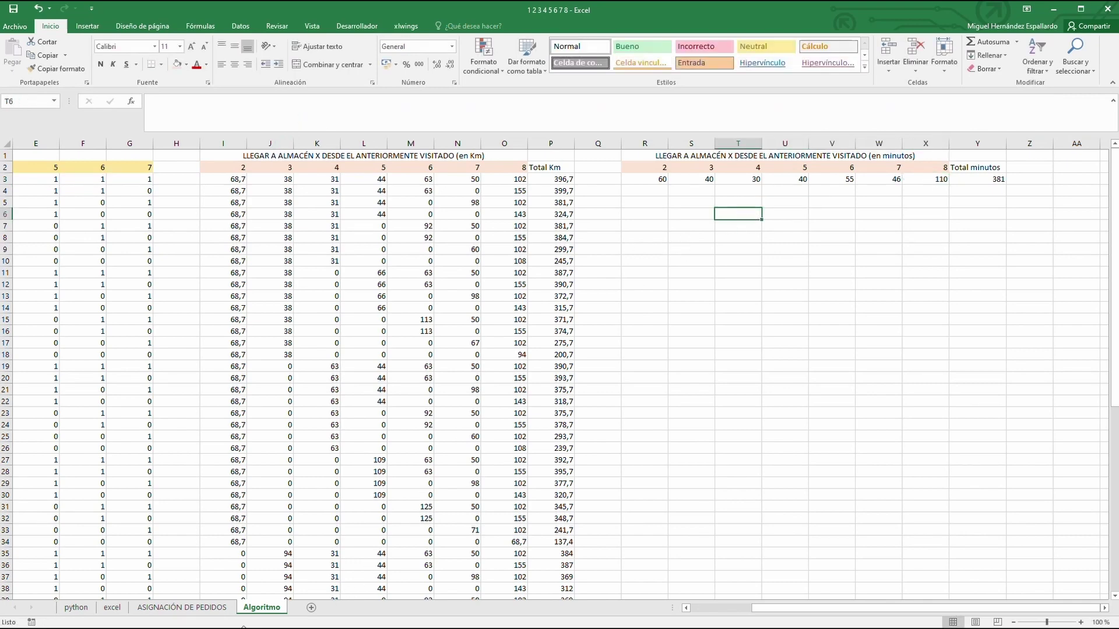
Check the column 1 travel times of the minutos transporte table on the ASIGNACIÓN DE PEDIDOS sheet and return to Algoritmo
{"action": "left_click", "coordinate": [194, 607]}
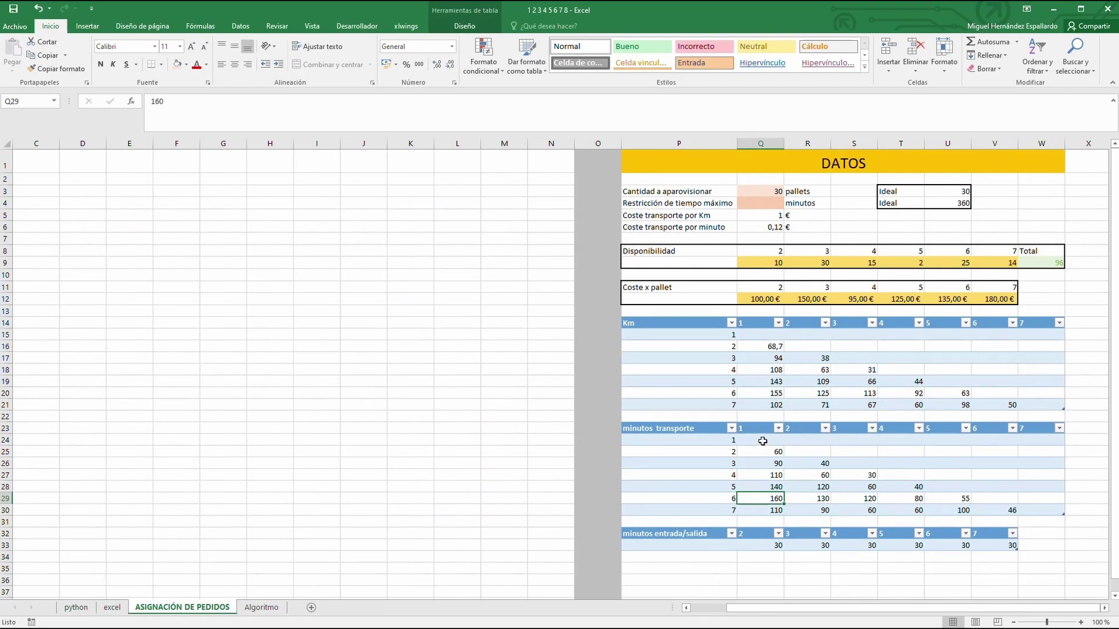
{"action": "left_click_drag", "start_coordinate": [760, 444], "coordinate": [755, 507]}
{"action": "left_click", "coordinate": [262, 608]}
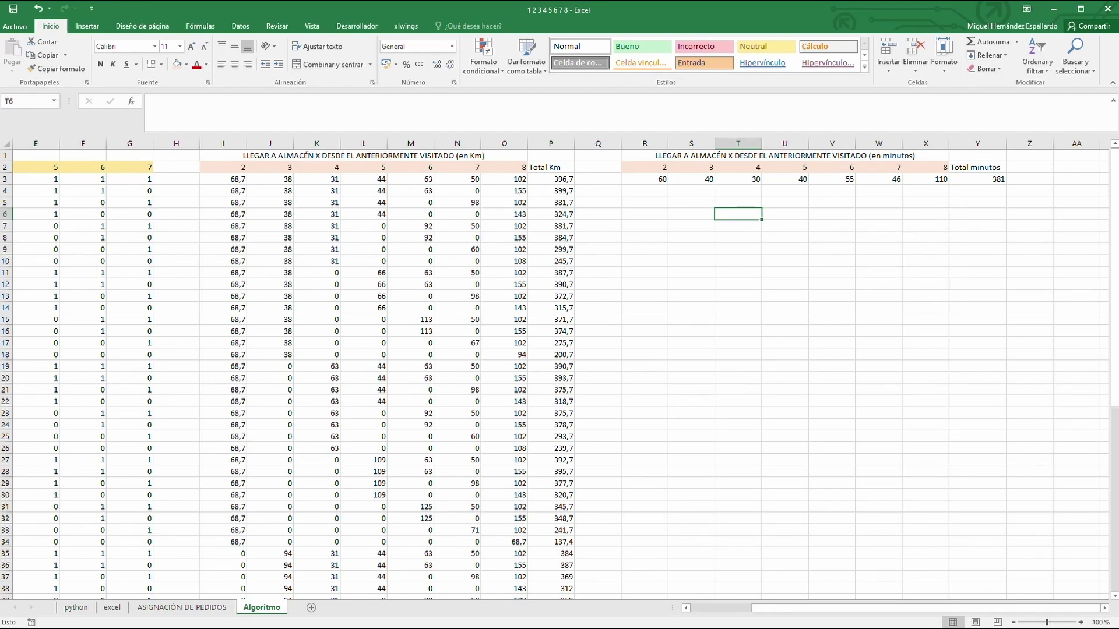
{"action": "key", "text": "alt+Tab"}
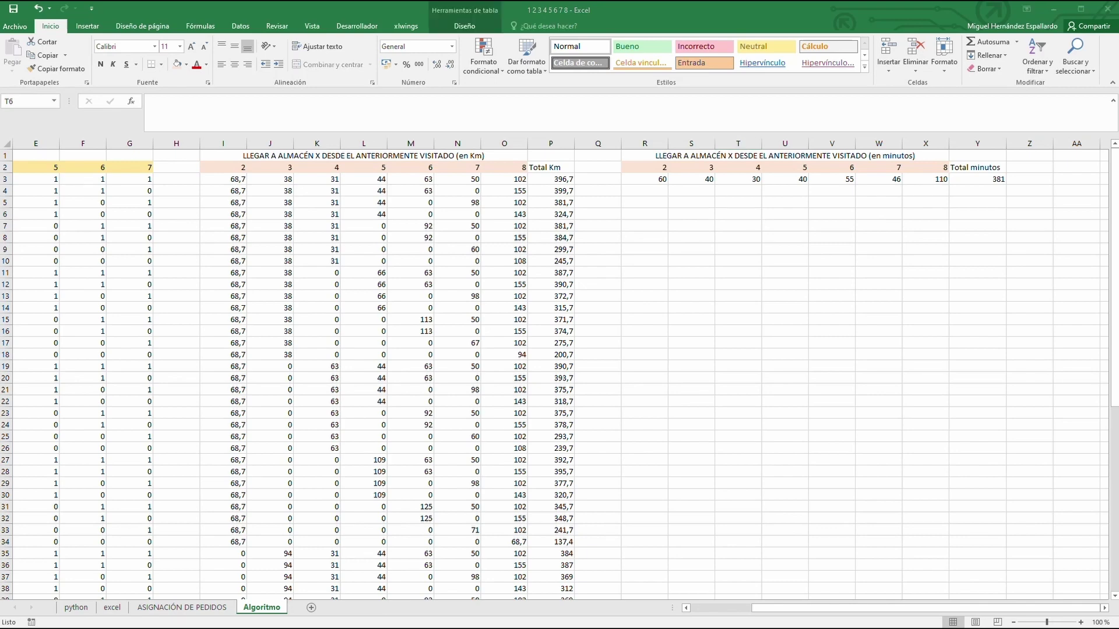
{"action": "key", "text": "alt+Tab"}
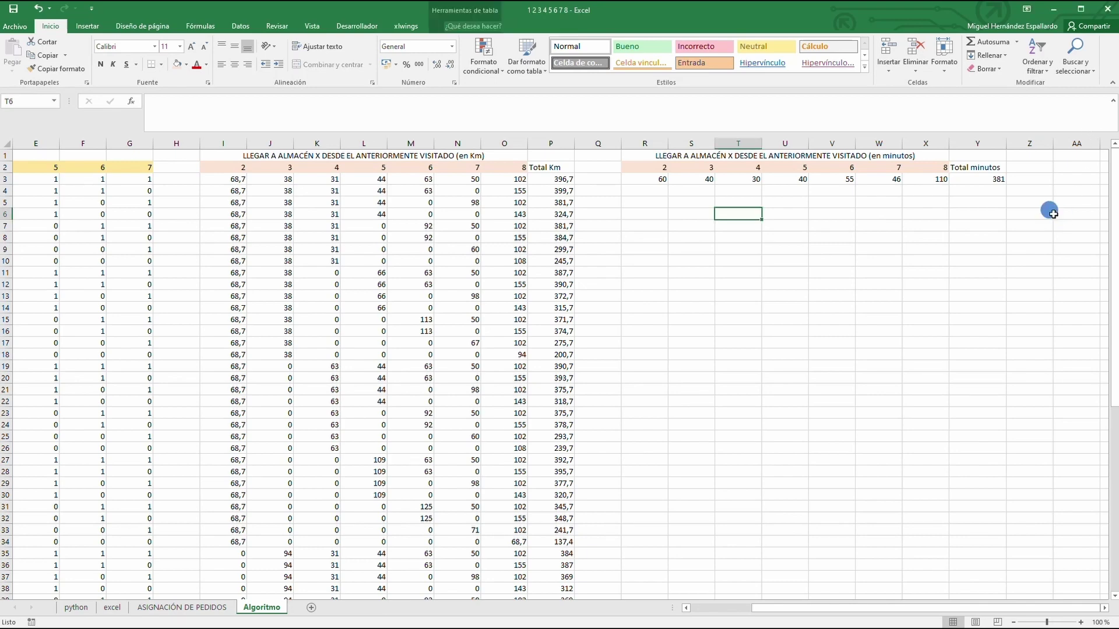
Fill the minutes formulas and total in R3:Y3 down through all route rows of the Km block
{"action": "left_click_drag", "start_coordinate": [634, 180], "coordinate": [1006, 446]}
{"action": "scroll", "coordinate": [862, 371], "scroll_direction": "up", "scroll_amount": 13}
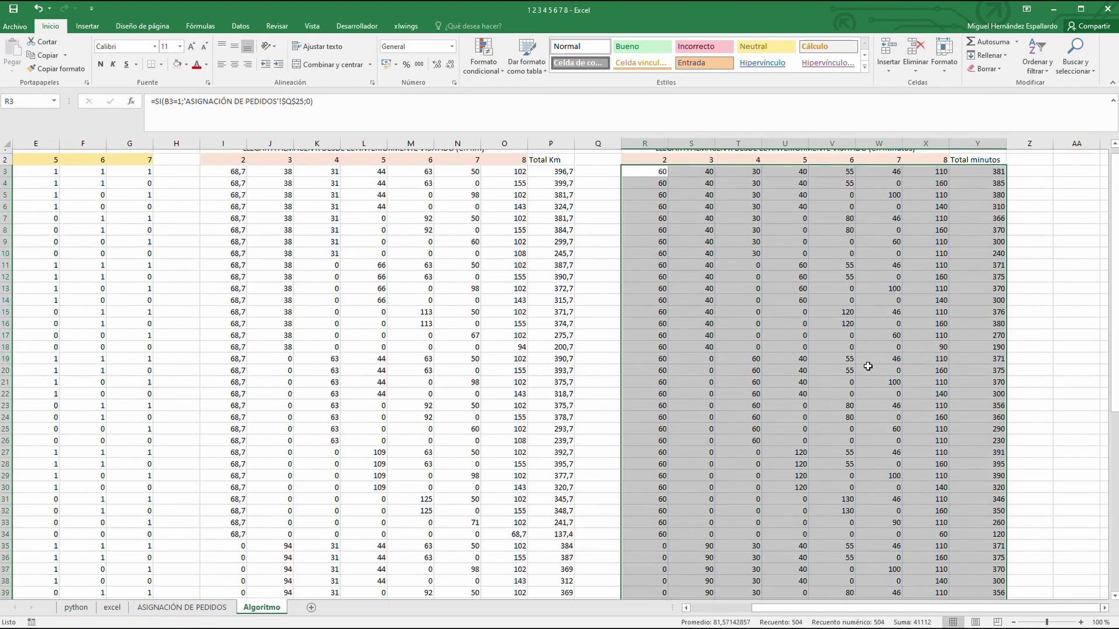
{"action": "left_click", "coordinate": [877, 286]}
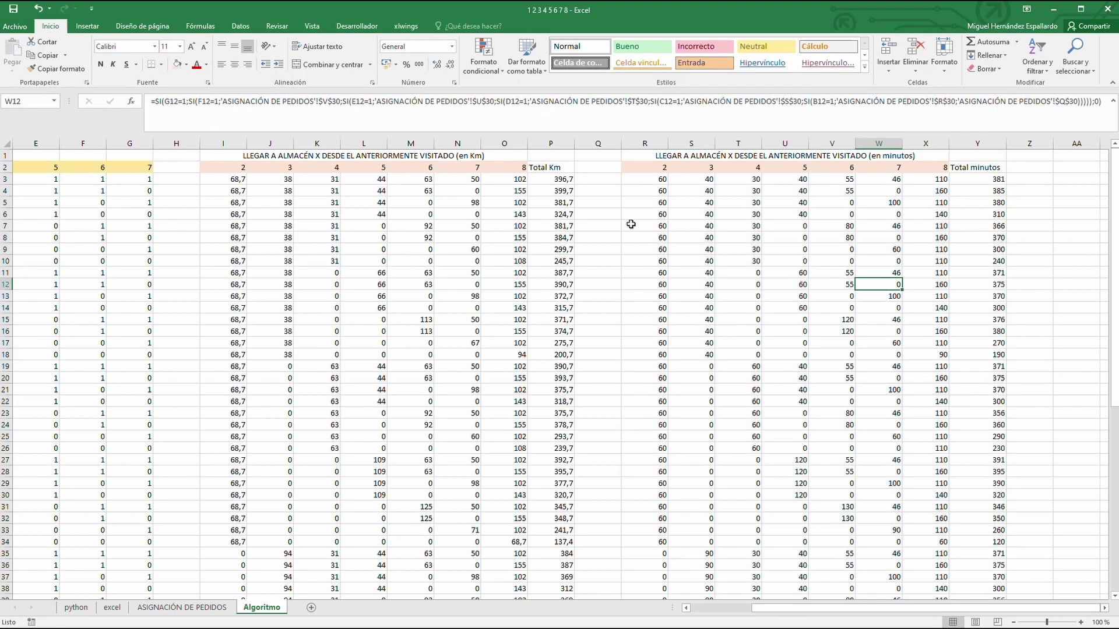
Copy the minutes block's title, header row and first formula row (R1:Y3) to a new block starting at AA1
{"action": "left_click", "coordinate": [1105, 607]}
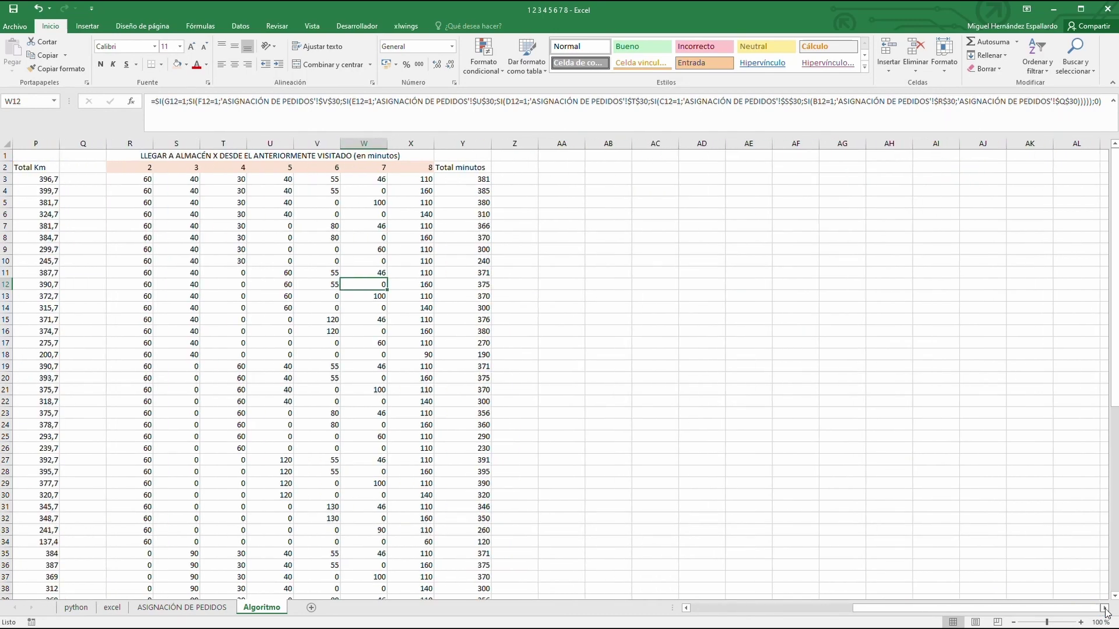
{"action": "left_click", "coordinate": [1105, 607]}
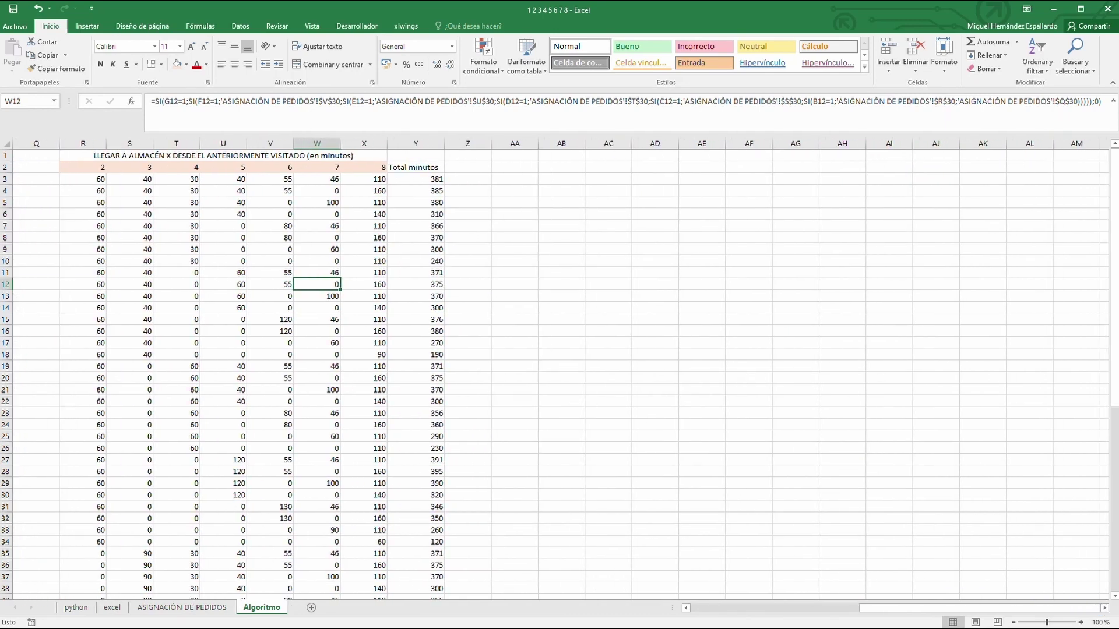
{"action": "left_click", "coordinate": [101, 180]}
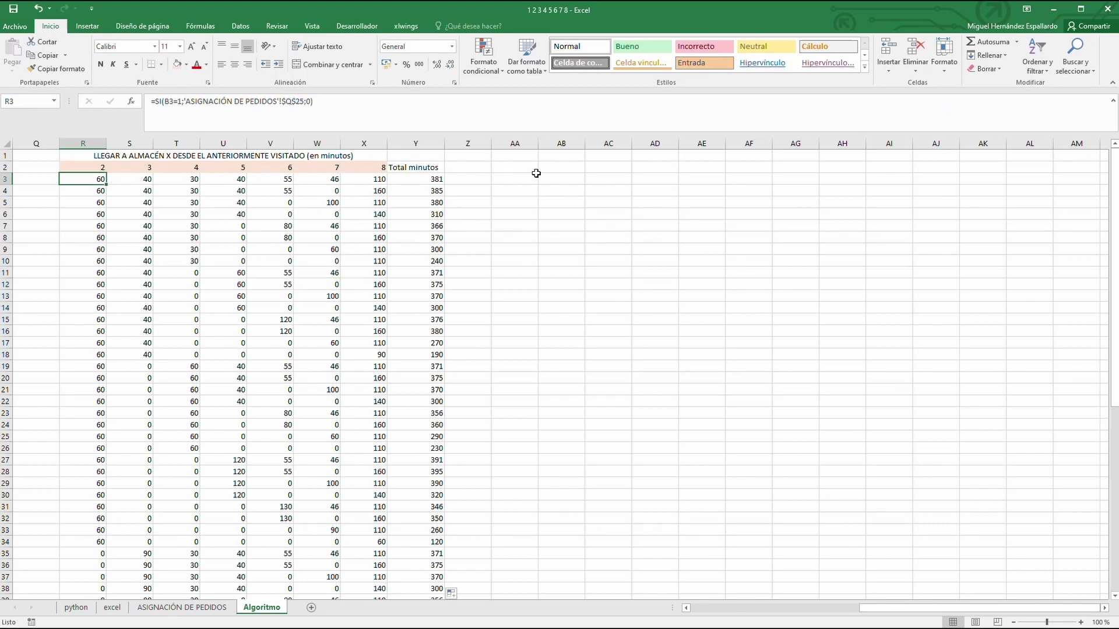
{"action": "left_click", "coordinate": [93, 155]}
{"action": "left_click_drag", "start_coordinate": [306, 156], "coordinate": [438, 178]}
{"action": "key", "text": "ctrl+c"}
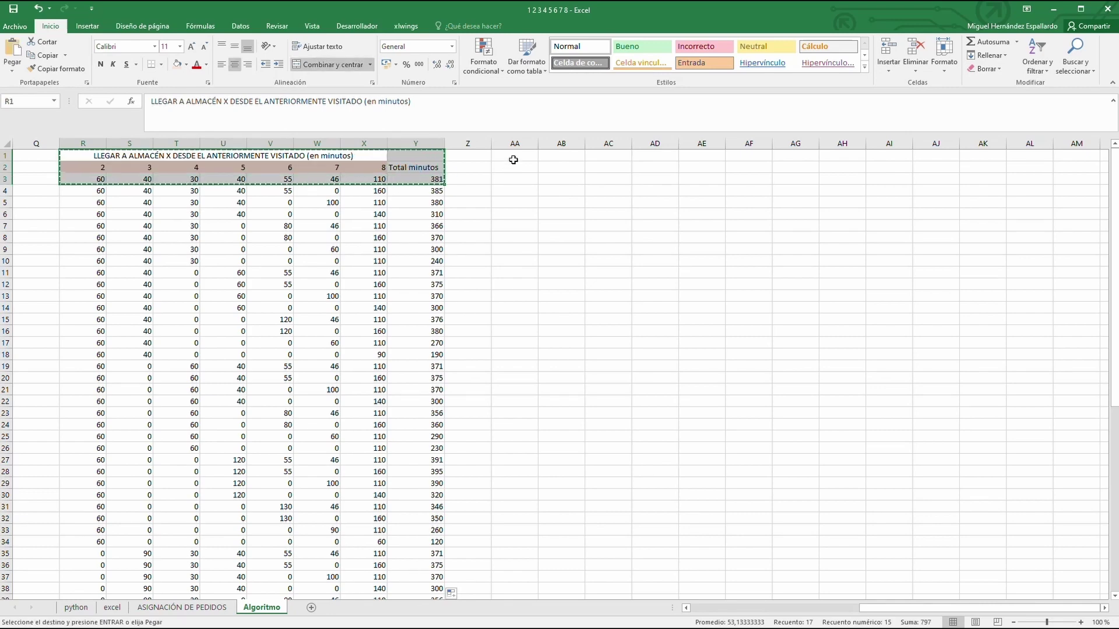
{"action": "left_click", "coordinate": [509, 155]}
{"action": "right_click", "coordinate": [511, 156]}
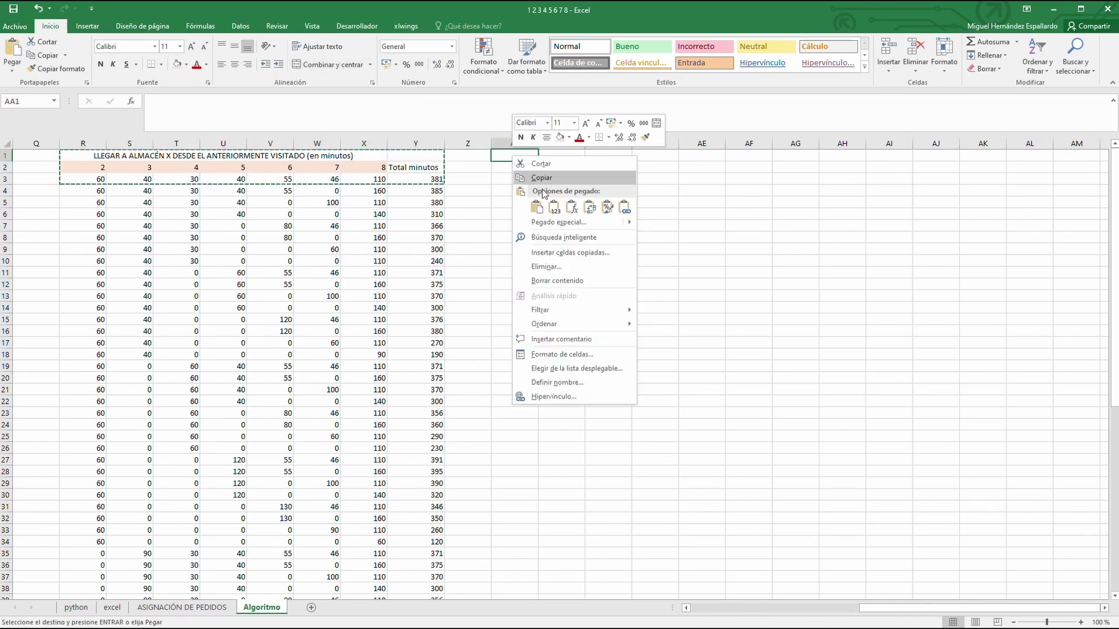
{"action": "left_click", "coordinate": [536, 208]}
{"action": "left_click", "coordinate": [522, 209]}
Clear the copied formulas under warehouses 2 to 8 in AA3:AG3, keeping the total formula
{"action": "left_click_drag", "start_coordinate": [516, 179], "coordinate": [814, 179]}
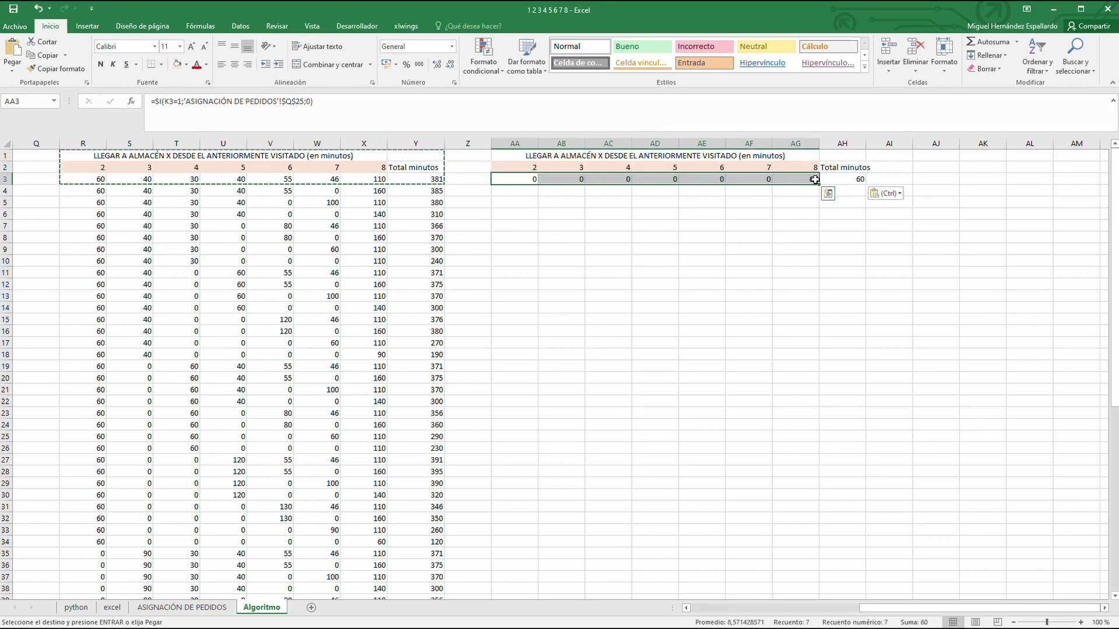
{"action": "key", "text": "Delete"}
{"action": "left_click_drag", "start_coordinate": [693, 236], "coordinate": [696, 248]}
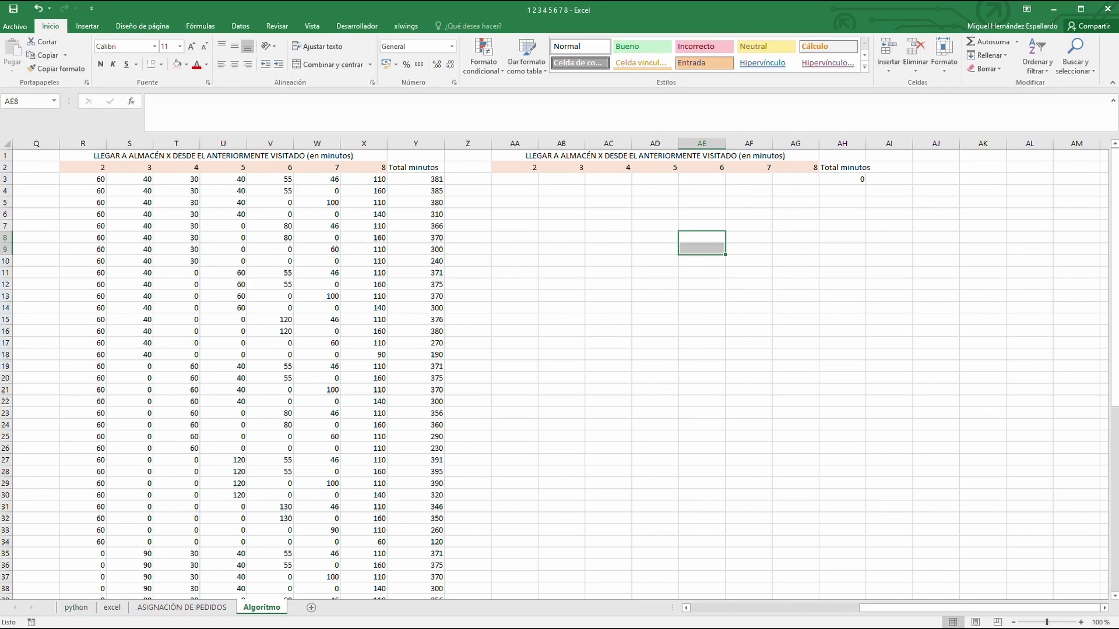
Enter =SI(B3=1;'ASIGNACIÓN DE PEDIDOS'!Q$33) in AA3, referencing the minutos entrada/salida table
{"action": "left_click", "coordinate": [516, 179]}
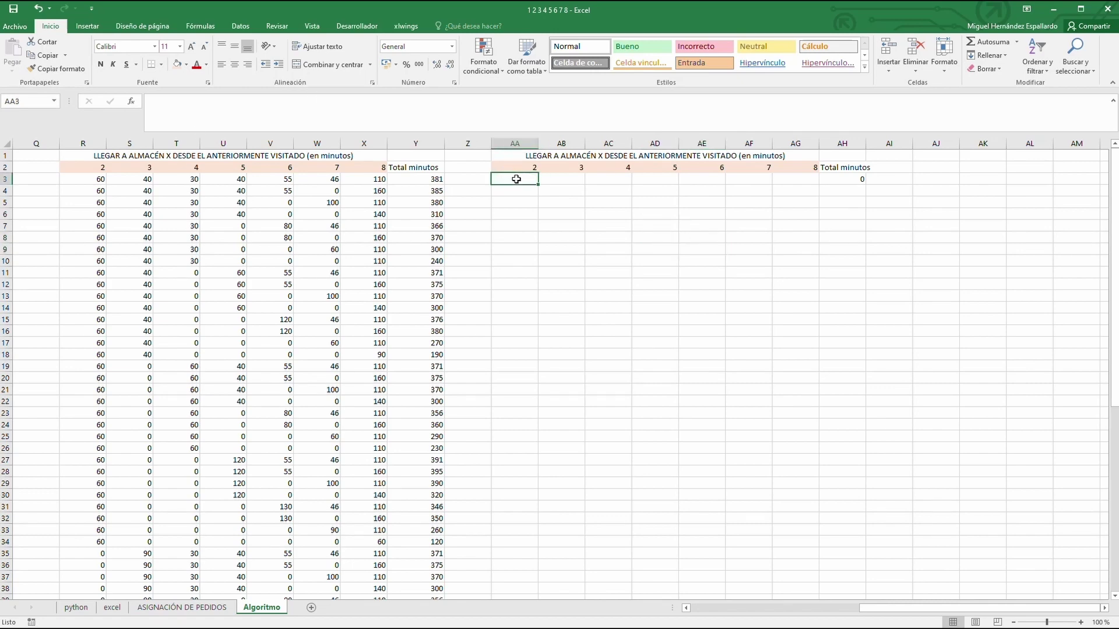
{"action": "type", "text": "="}
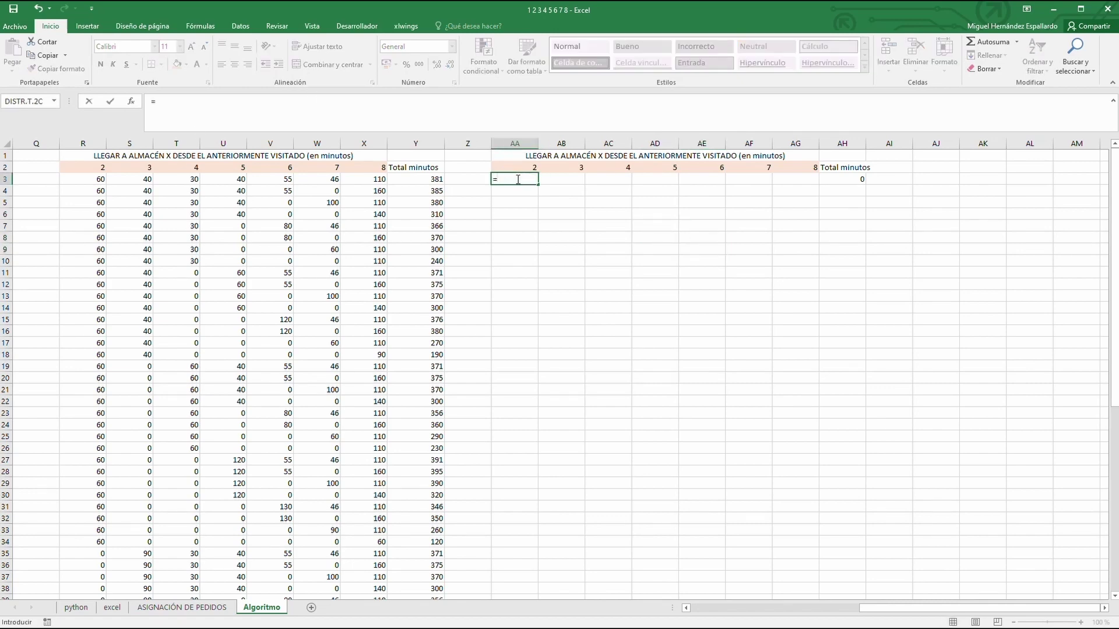
{"action": "type", "text": "si(b3=1"}
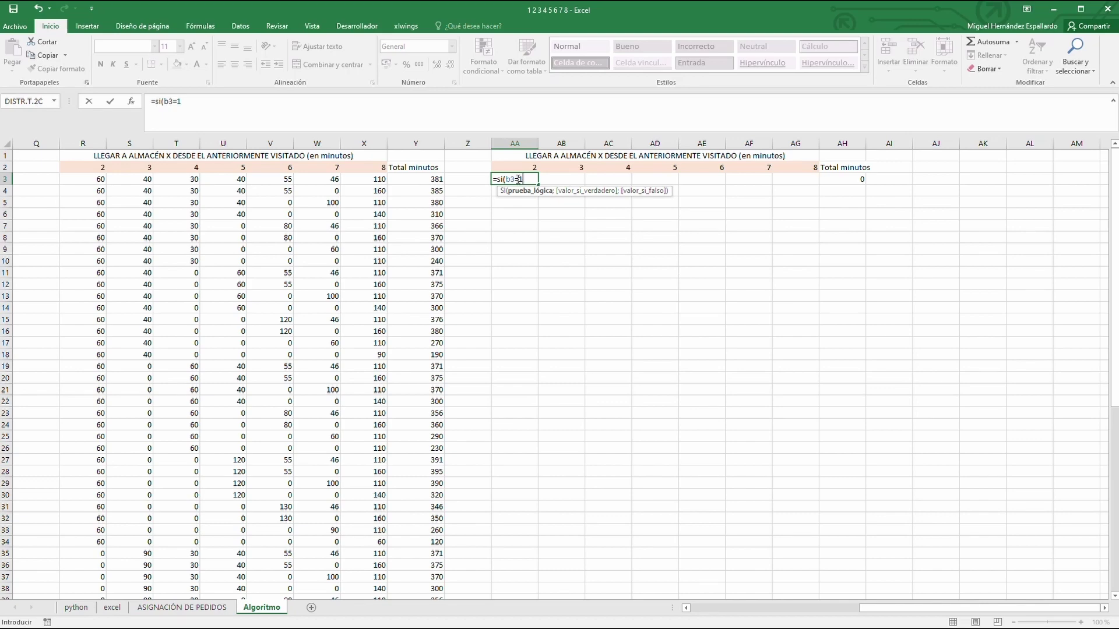
{"action": "type", "text": ";"}
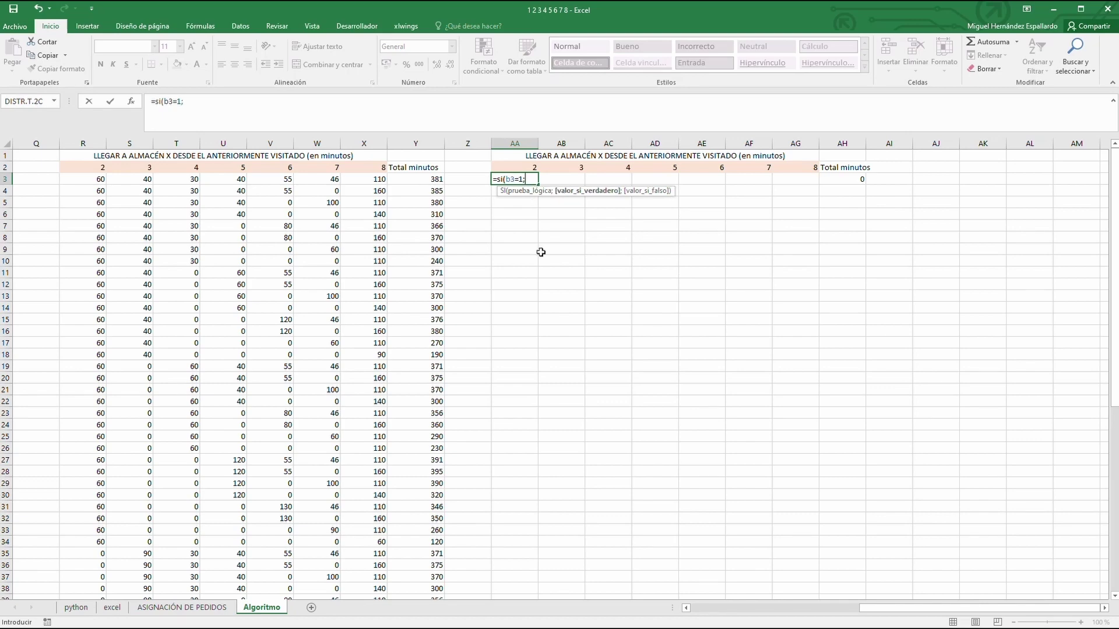
{"action": "left_click", "coordinate": [182, 607]}
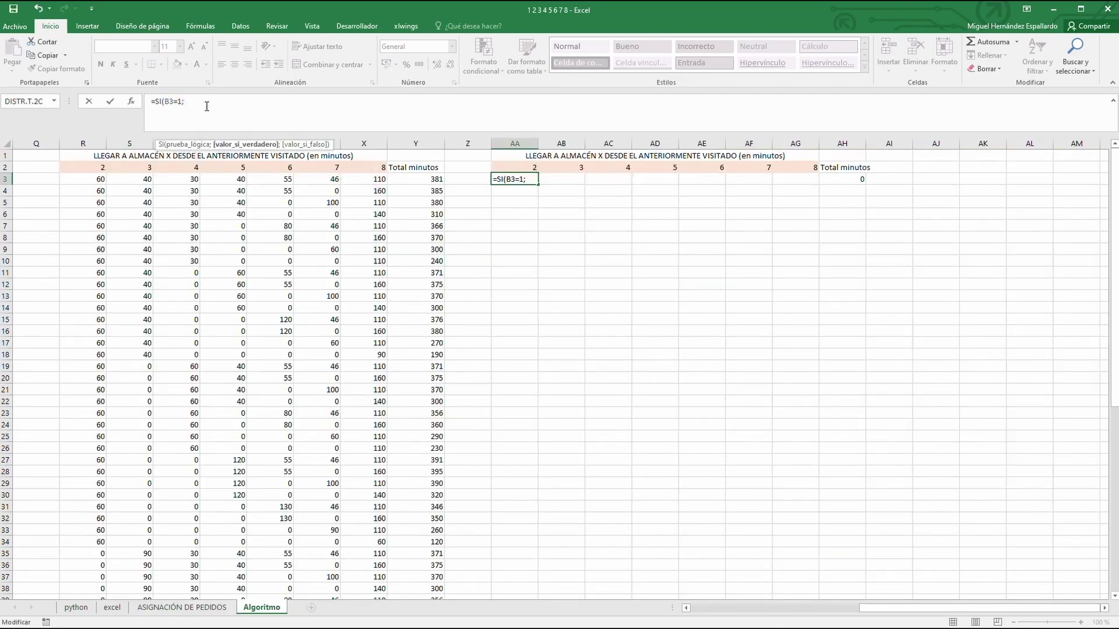
{"action": "left_click", "coordinate": [187, 607]}
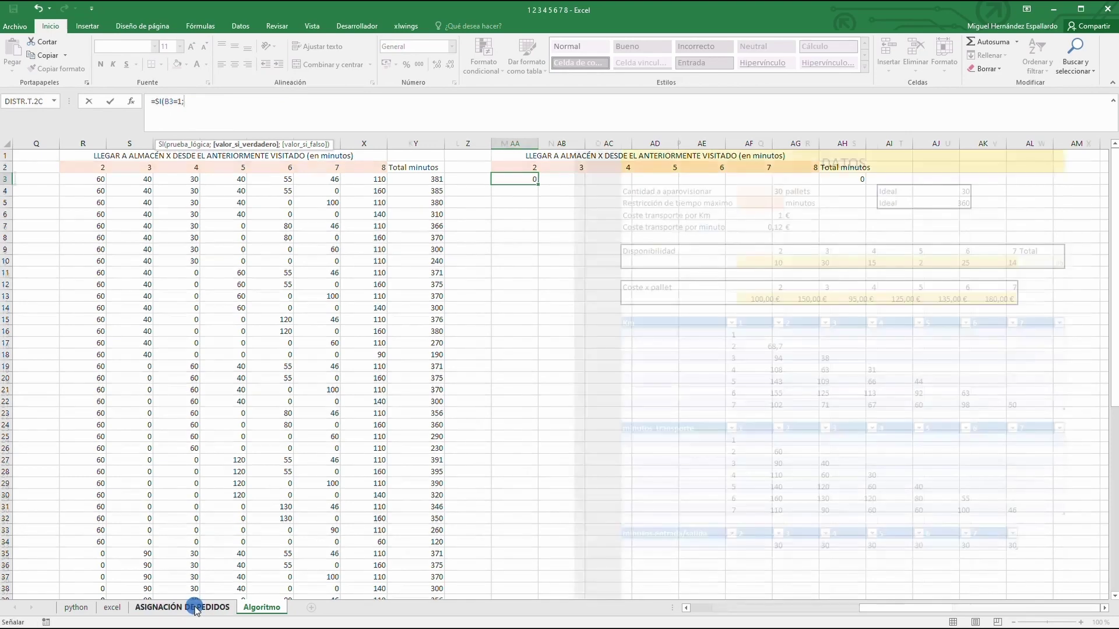
{"action": "left_click", "coordinate": [292, 103]}
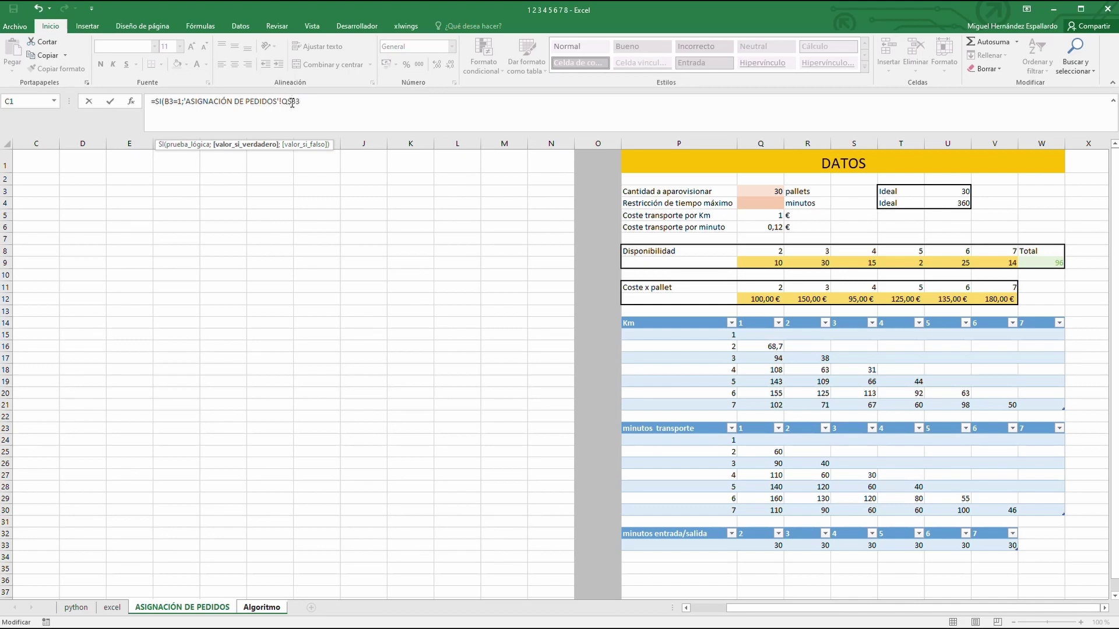
{"action": "key", "text": "Return"}
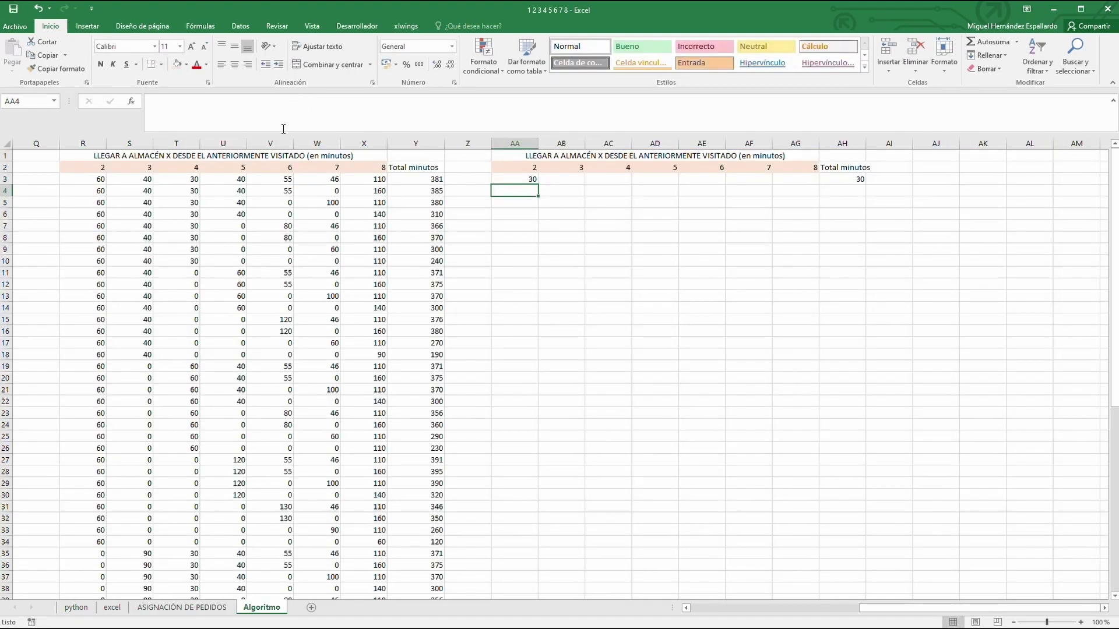
Fill the AA3 formula across to AF3 for warehouses 3 to 7
{"action": "left_click", "coordinate": [511, 182]}
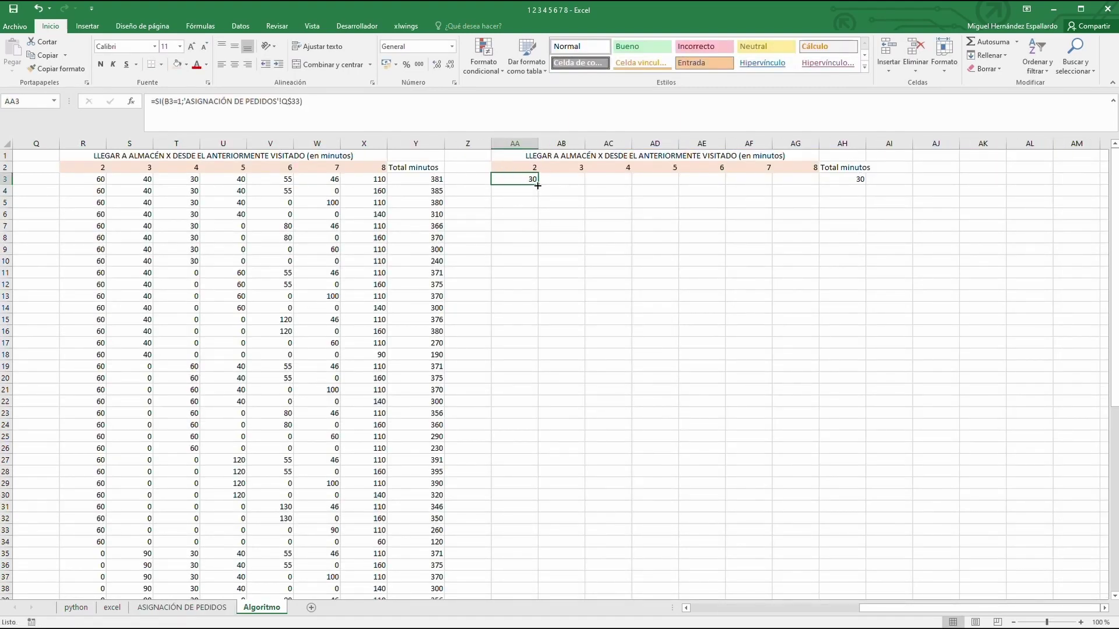
{"action": "left_click_drag", "start_coordinate": [538, 186], "coordinate": [765, 177]}
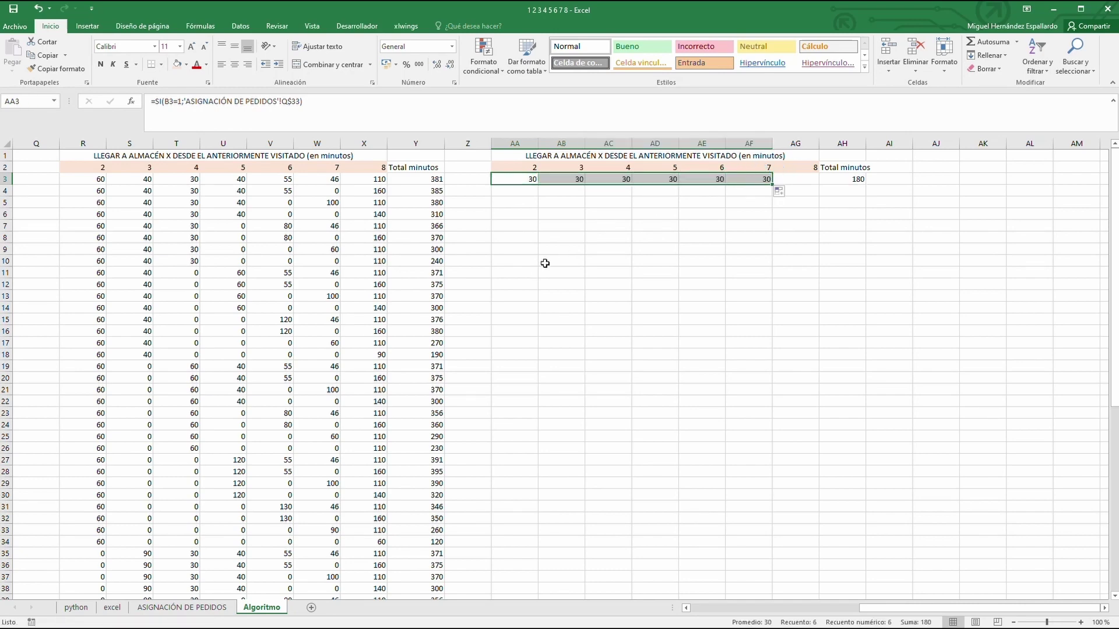
{"action": "left_click", "coordinate": [647, 237]}
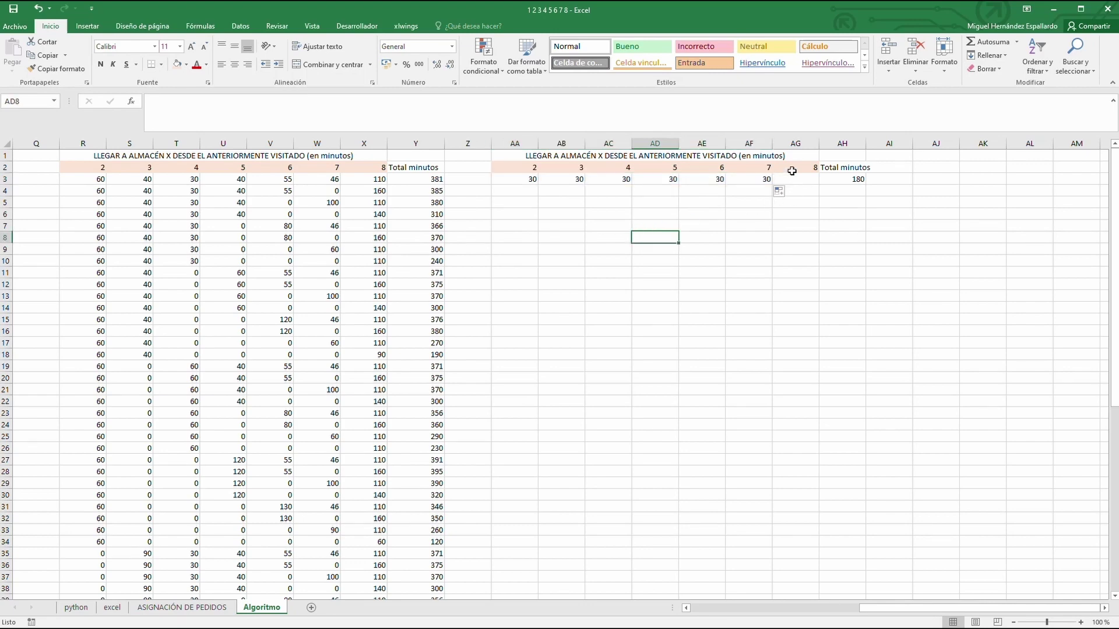
Delete the warehouse 8 column from the new block and widen the Total minutos column to fit its header
{"action": "left_click", "coordinate": [805, 143]}
{"action": "right_click", "coordinate": [804, 143]}
{"action": "left_click", "coordinate": [830, 236]}
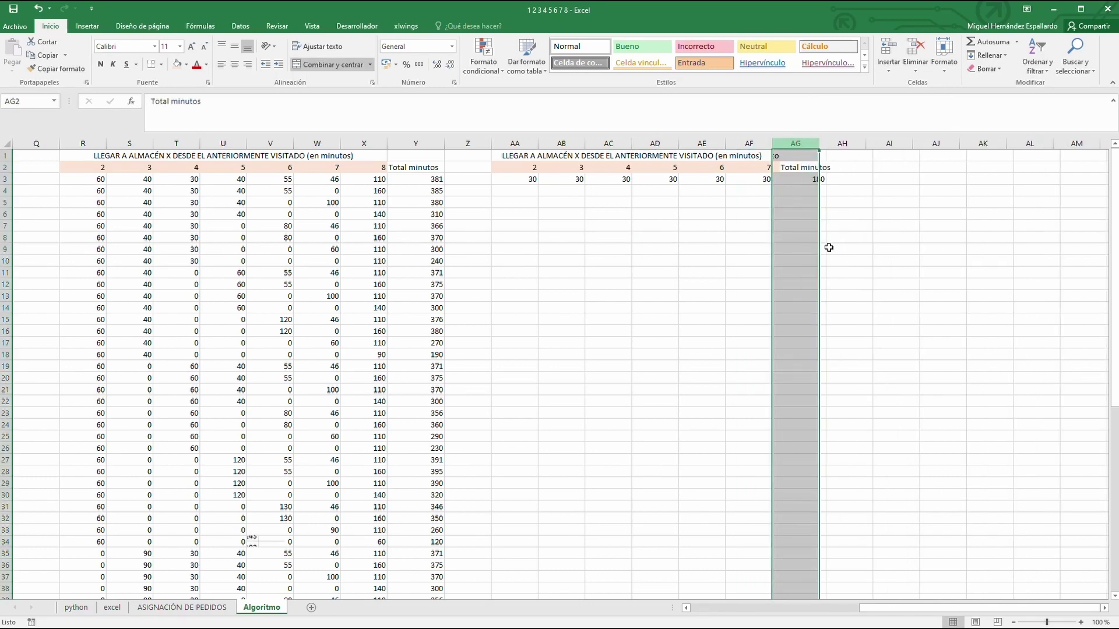
{"action": "left_click", "coordinate": [791, 249]}
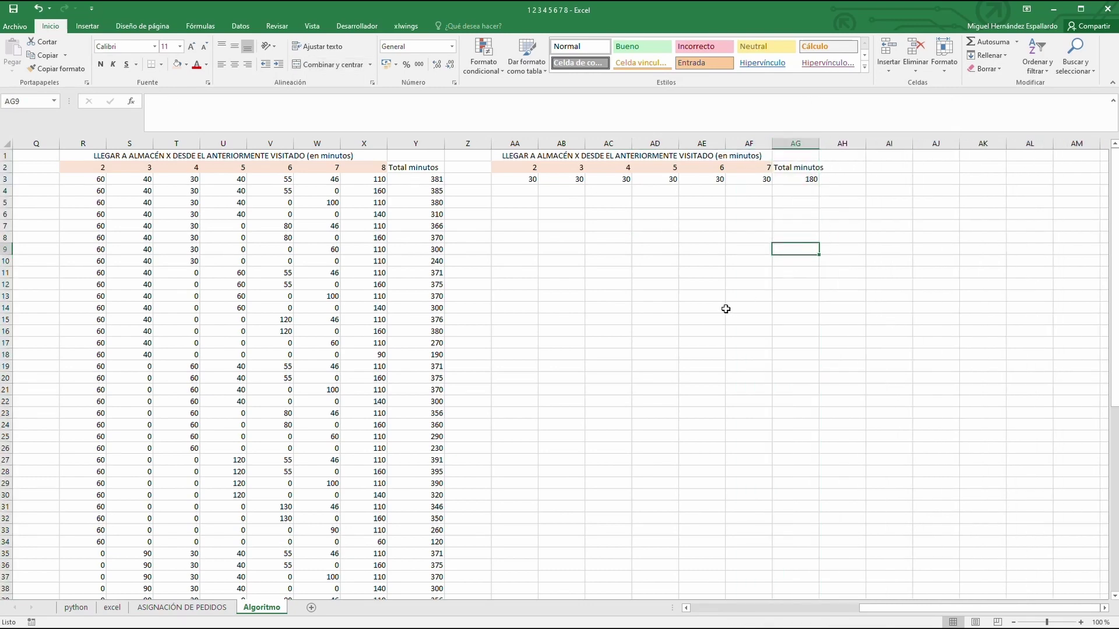
{"action": "left_click", "coordinate": [807, 178]}
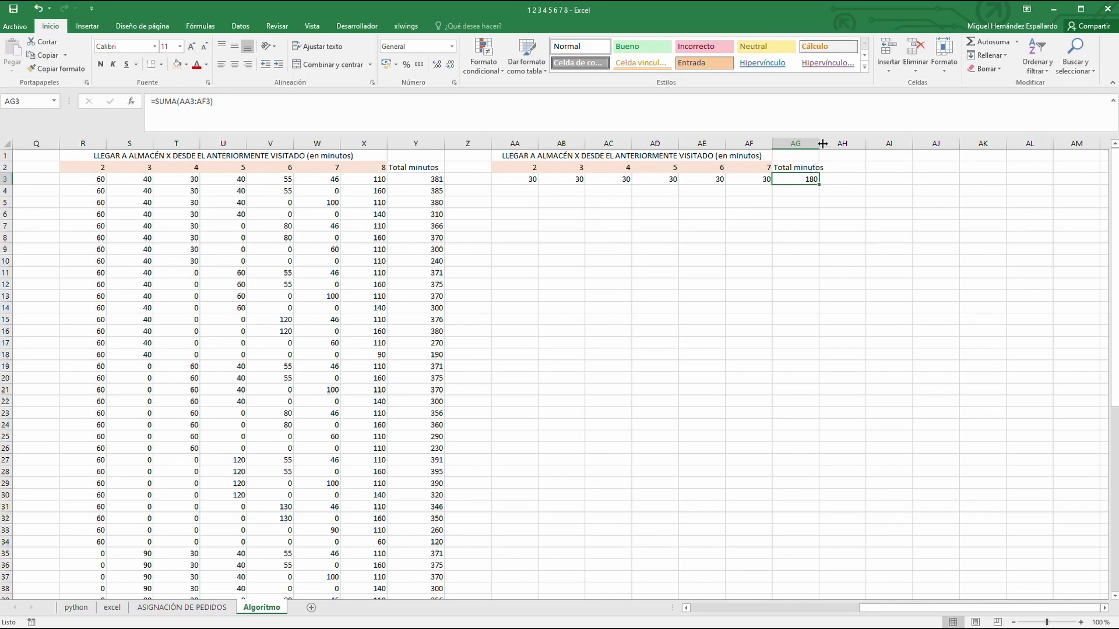
{"action": "left_click_drag", "start_coordinate": [819, 144], "coordinate": [833, 145]}
Replace the new block's title in AA1 with "Entrada y Salida en cada almacén (en minutos)"
{"action": "left_click", "coordinate": [532, 155]}
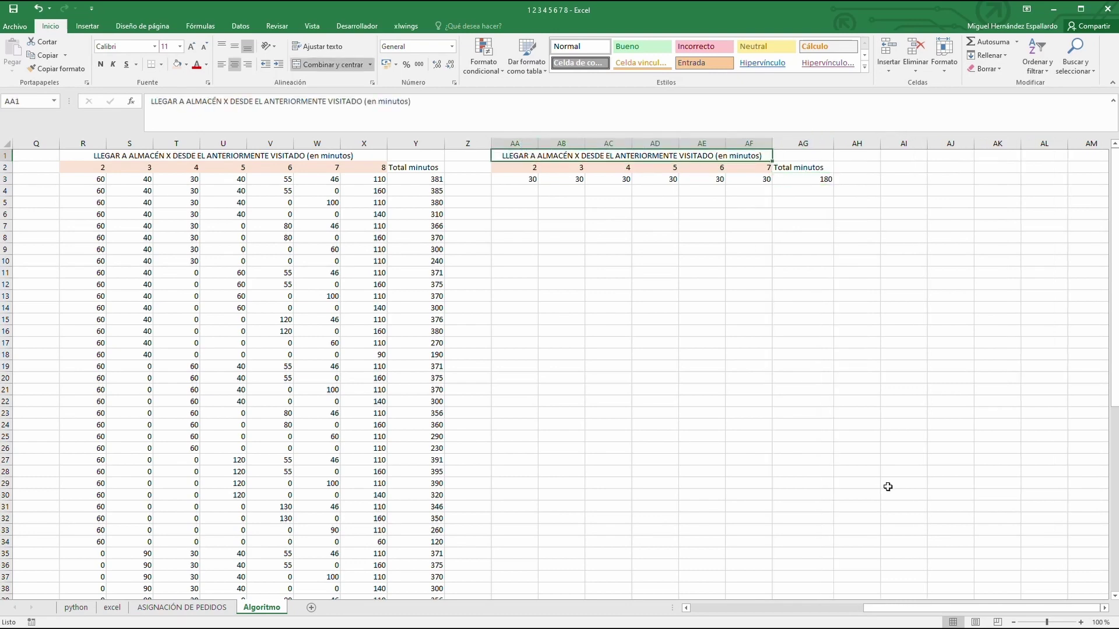
{"action": "type", "text": "e"}
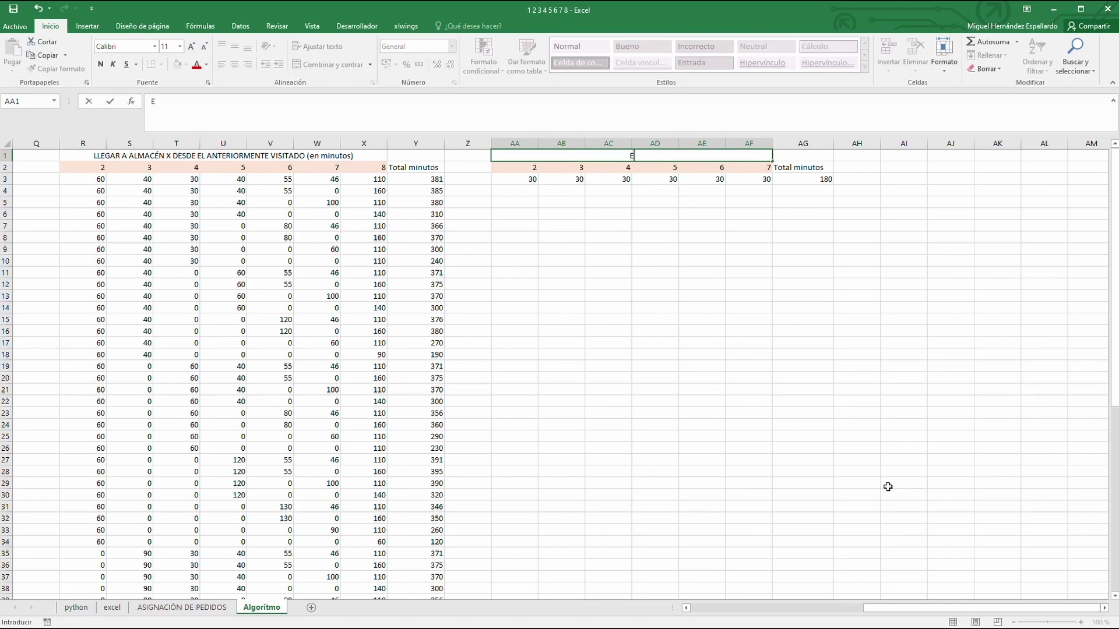
{"action": "type", "text": "ntrada y Salida en cada almacén"}
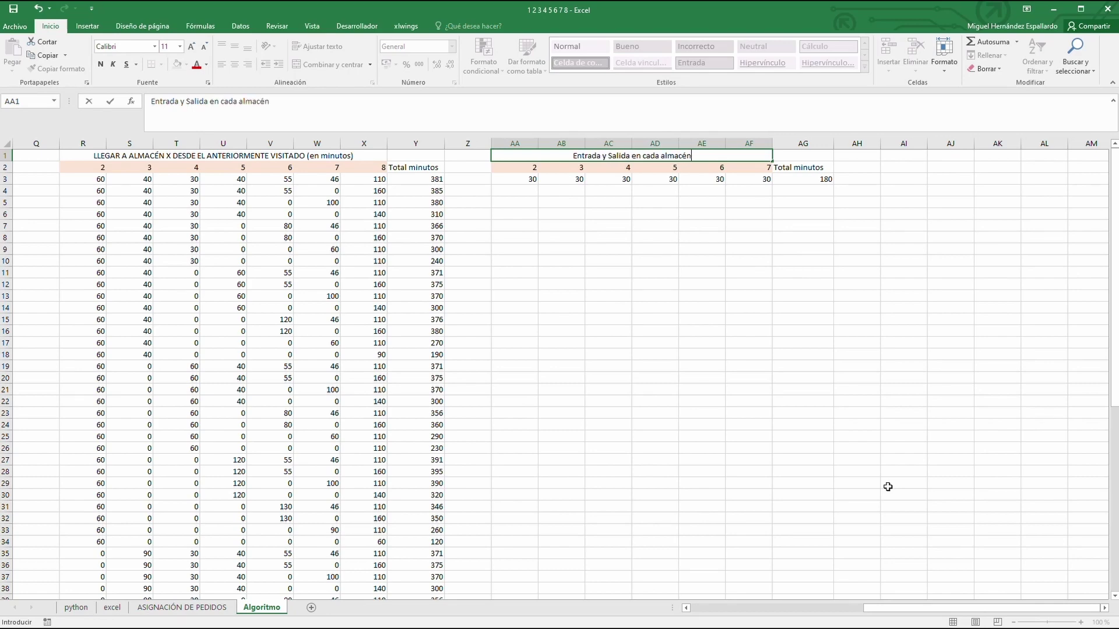
{"action": "type", "text": " (en minutos"}
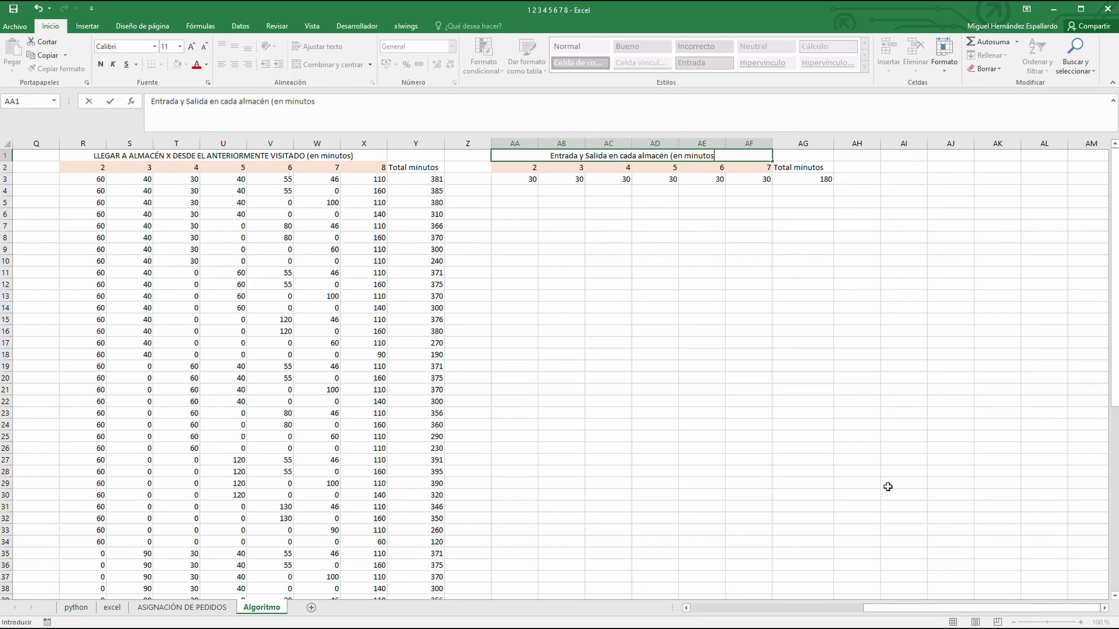
{"action": "type", "text": ")"}
{"action": "left_click", "coordinate": [682, 318]}
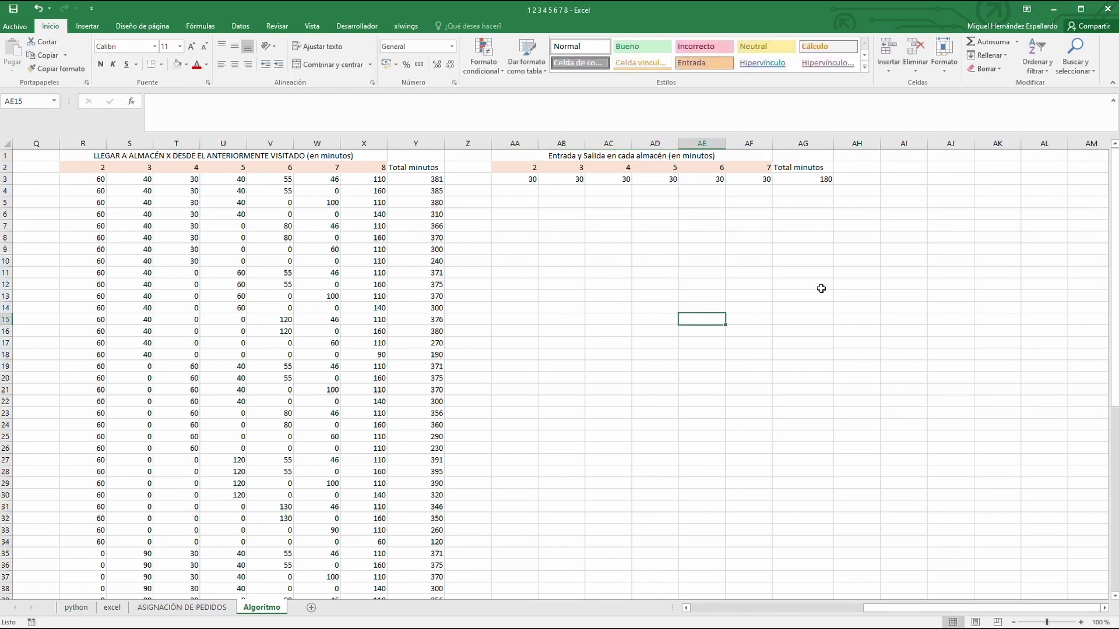
Fill the entry/exit formulas and total in AA3:AG3 down through row 65
{"action": "mouse_move", "coordinate": [519, 179]}
{"action": "left_mouse_down"}
{"action": "mouse_move", "coordinate": [833, 185]}
{"action": "mouse_move", "coordinate": [834, 588]}
{"action": "mouse_move", "coordinate": [822, 413]}
{"action": "mouse_move", "coordinate": [816, 425]}
{"action": "left_mouse_up"}
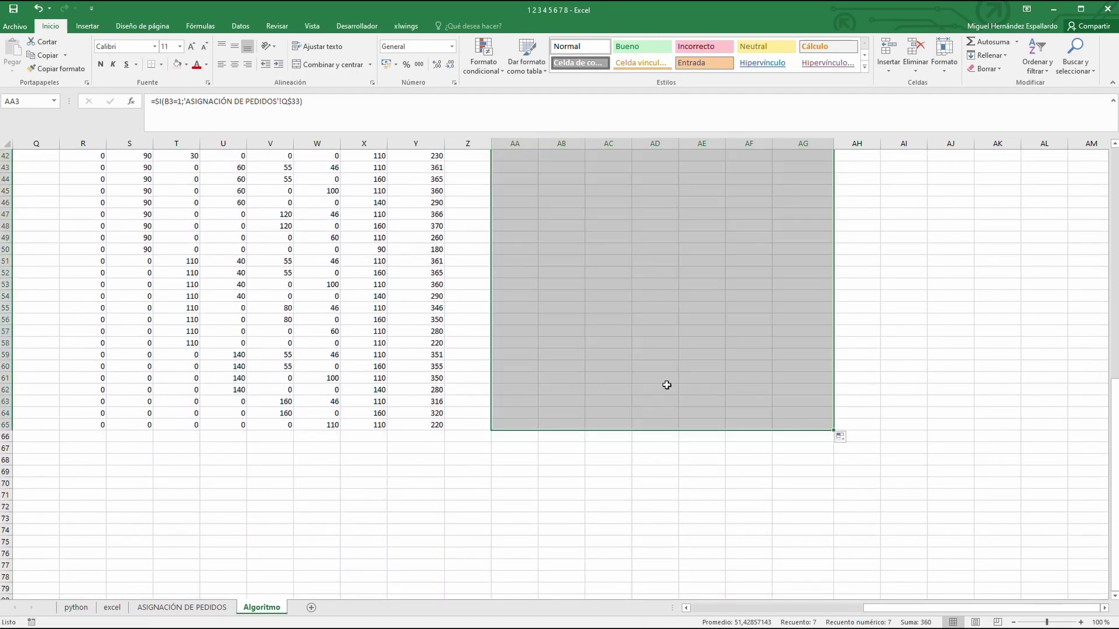
{"action": "scroll", "coordinate": [622, 376], "scroll_direction": "up", "scroll_amount": 1}
{"action": "scroll", "coordinate": [623, 376], "scroll_direction": "up", "scroll_amount": 13}
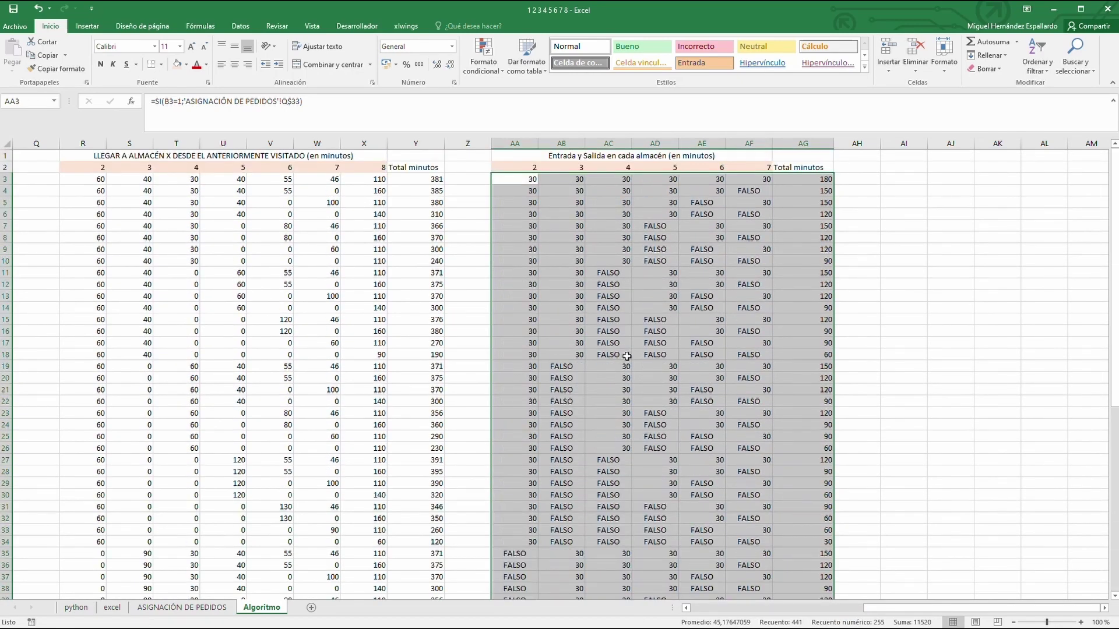
Add 0 as the value-if-false argument of the SI formula in AA3
{"action": "left_click", "coordinate": [512, 177]}
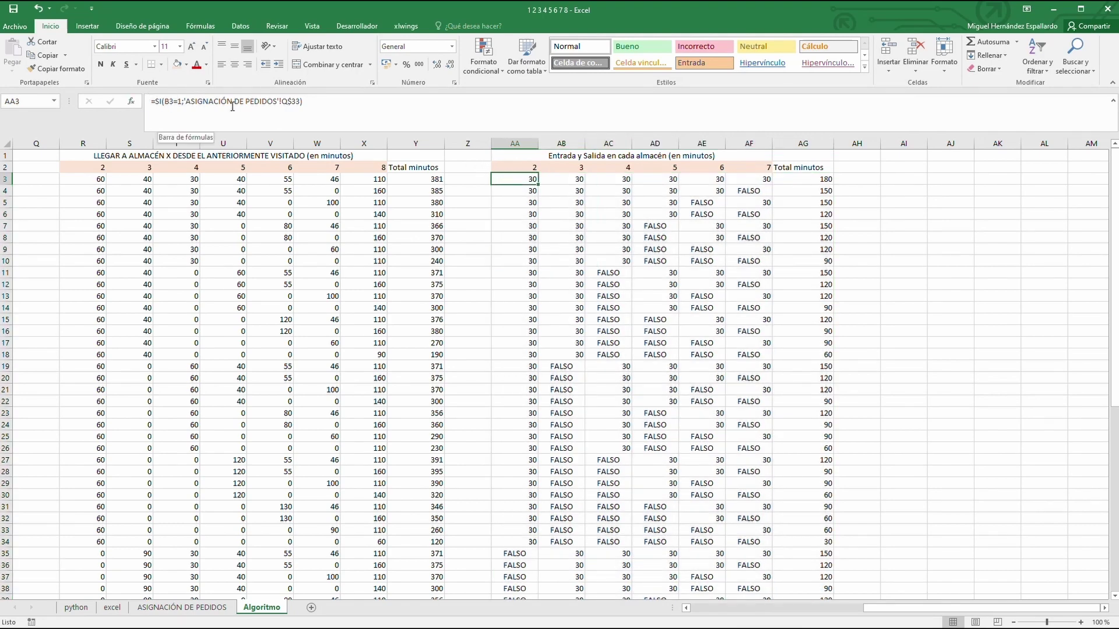
{"action": "left_click", "coordinate": [300, 101]}
{"action": "type", "text": ";0"}
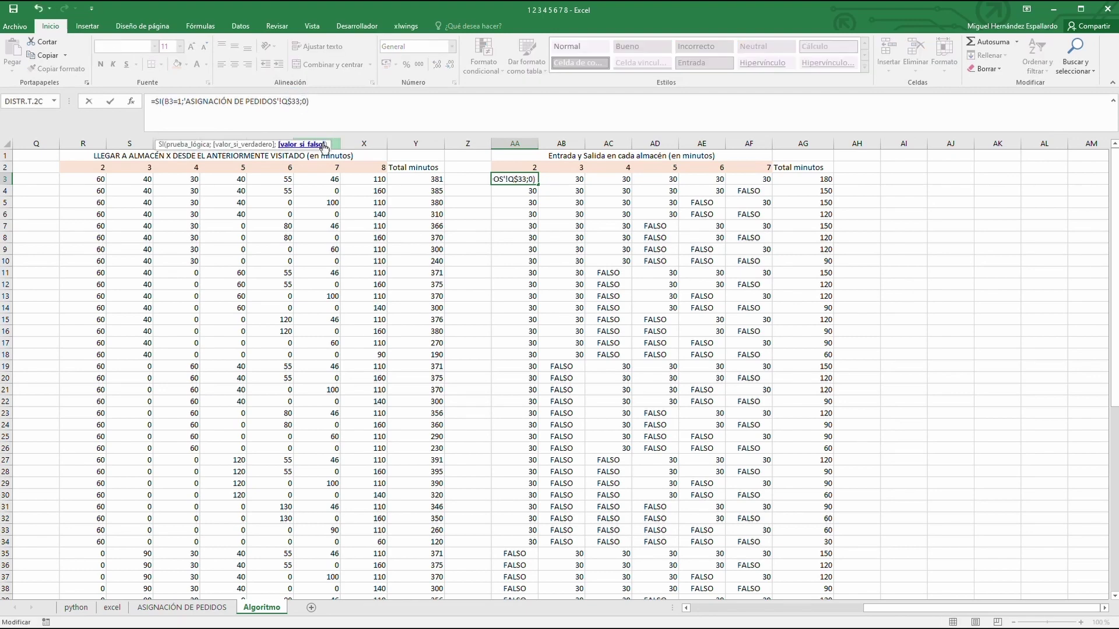
{"action": "key", "text": "Return"}
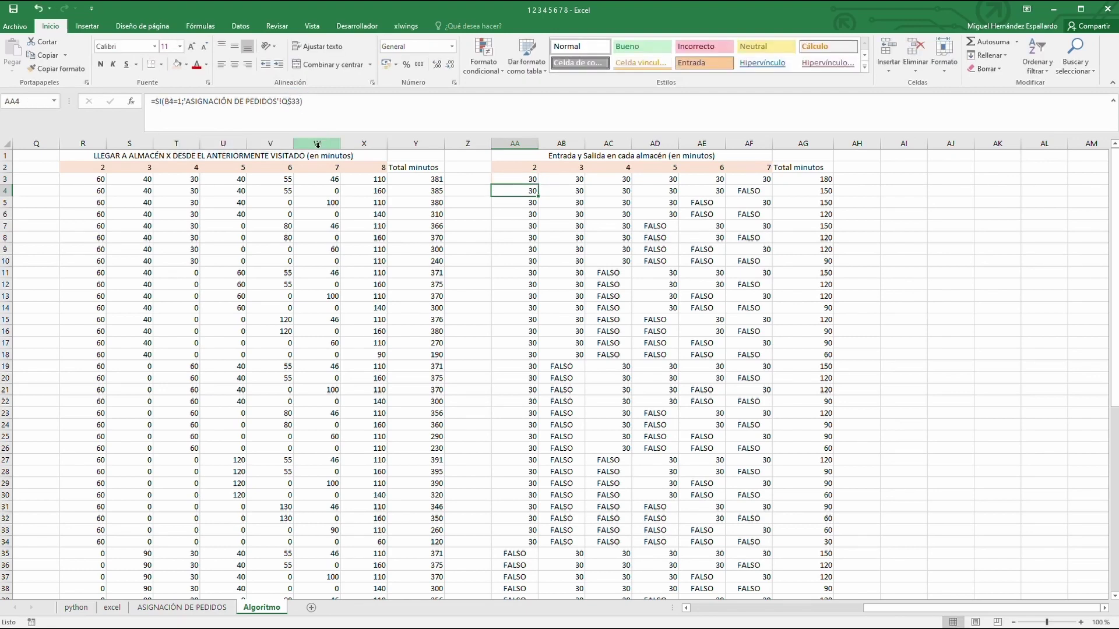
Fill the corrected AA3 formula down to row 65 and across through column AF
{"action": "left_click", "coordinate": [521, 179]}
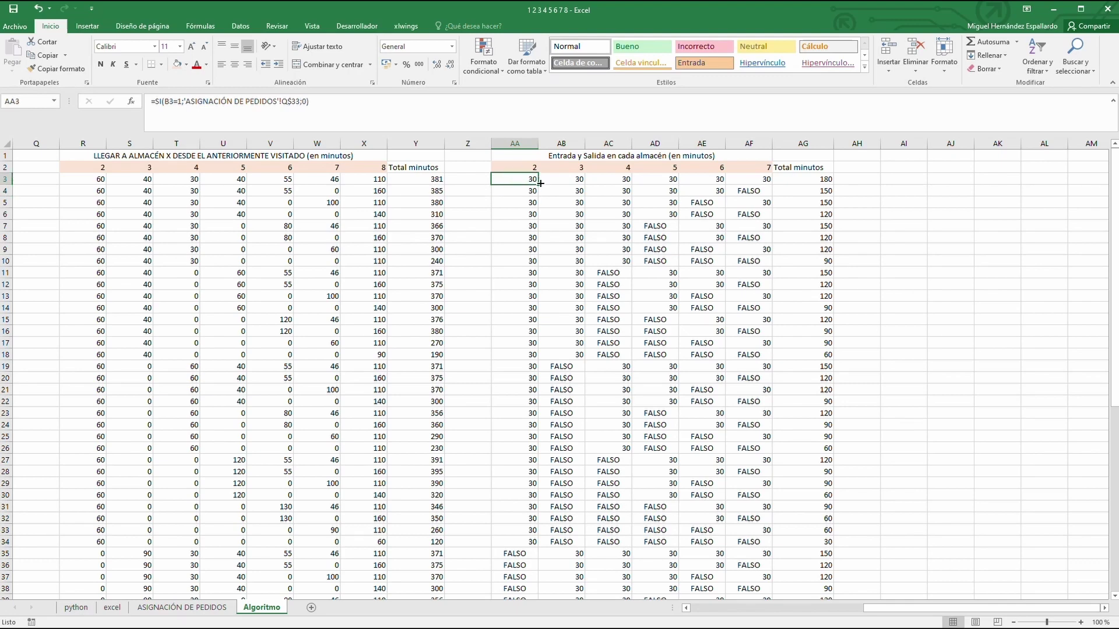
{"action": "double_click", "coordinate": [540, 183]}
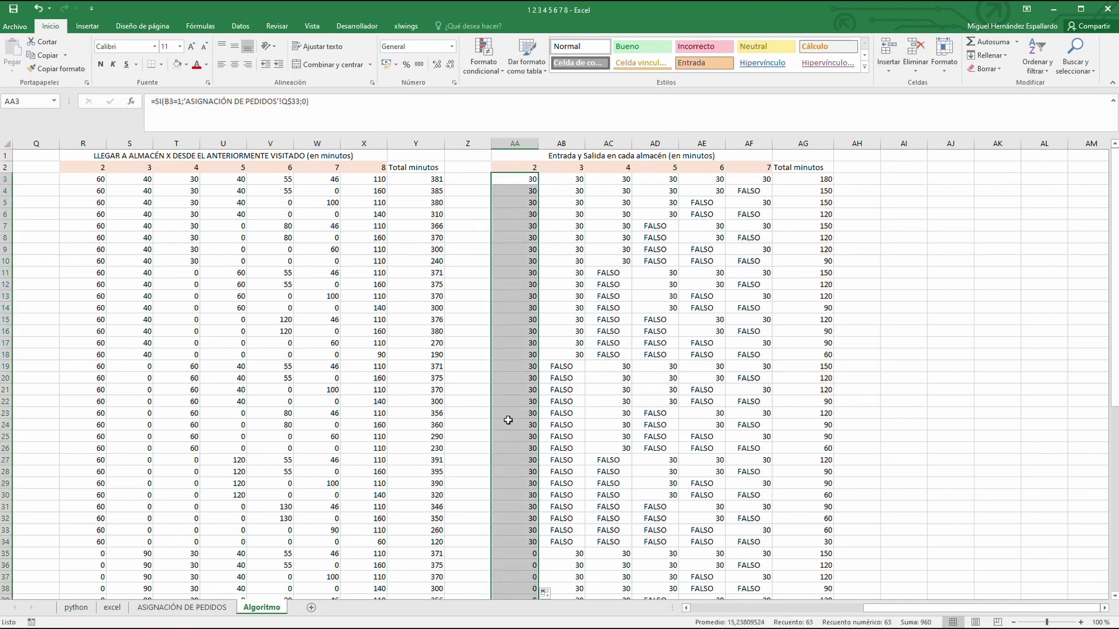
{"action": "scroll", "coordinate": [508, 420], "scroll_direction": "down", "scroll_amount": 17}
{"action": "scroll", "coordinate": [546, 452], "scroll_direction": "up", "scroll_amount": 2}
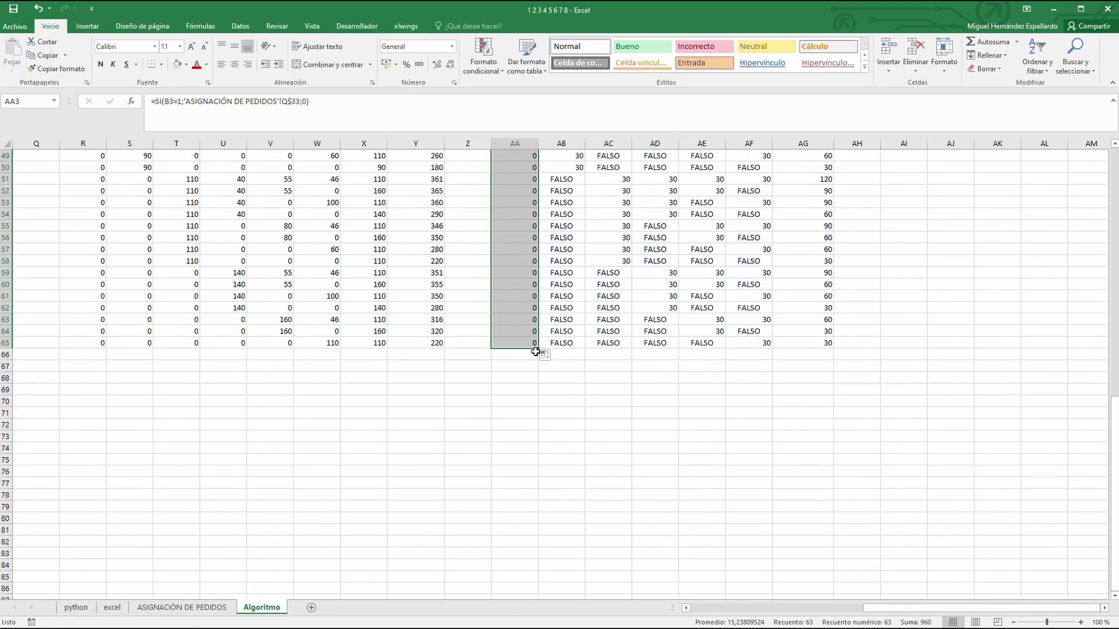
{"action": "left_click_drag", "start_coordinate": [540, 345], "coordinate": [767, 341]}
{"action": "scroll", "coordinate": [622, 312], "scroll_direction": "up", "scroll_amount": 16}
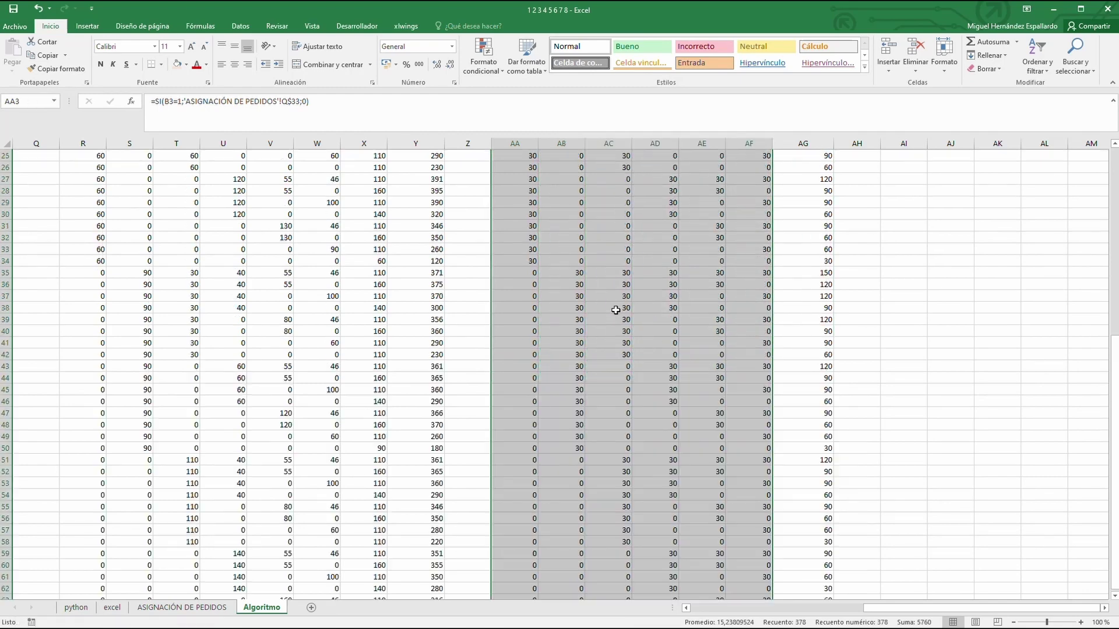
{"action": "scroll", "coordinate": [615, 311], "scroll_direction": "up", "scroll_amount": 1}
{"action": "left_click", "coordinate": [654, 204]}
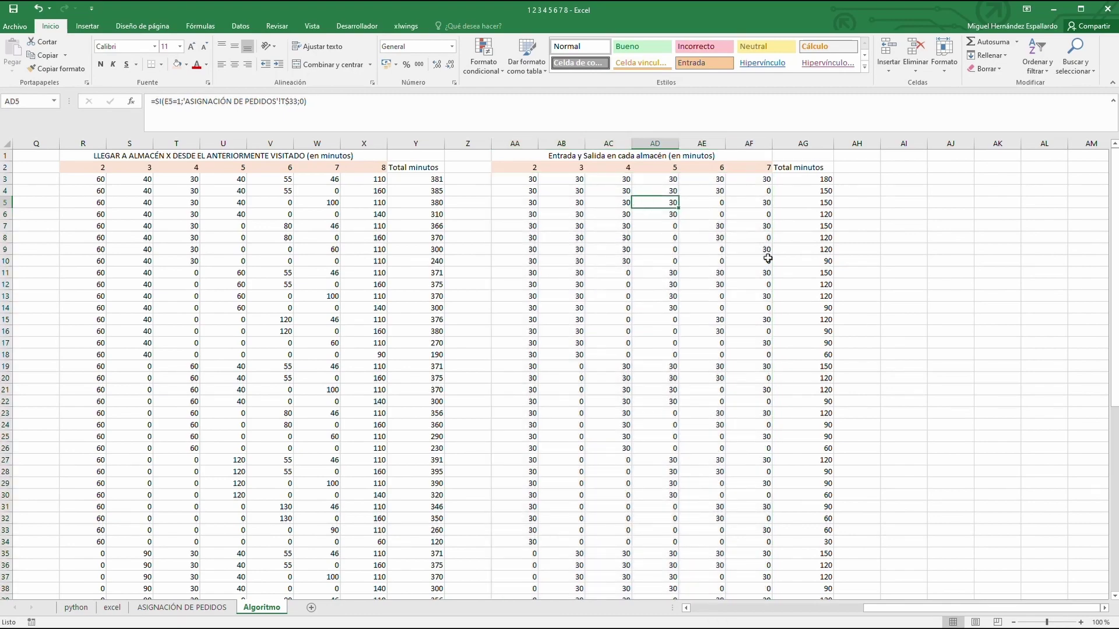
{"action": "left_click_drag", "start_coordinate": [909, 608], "coordinate": [718, 617]}
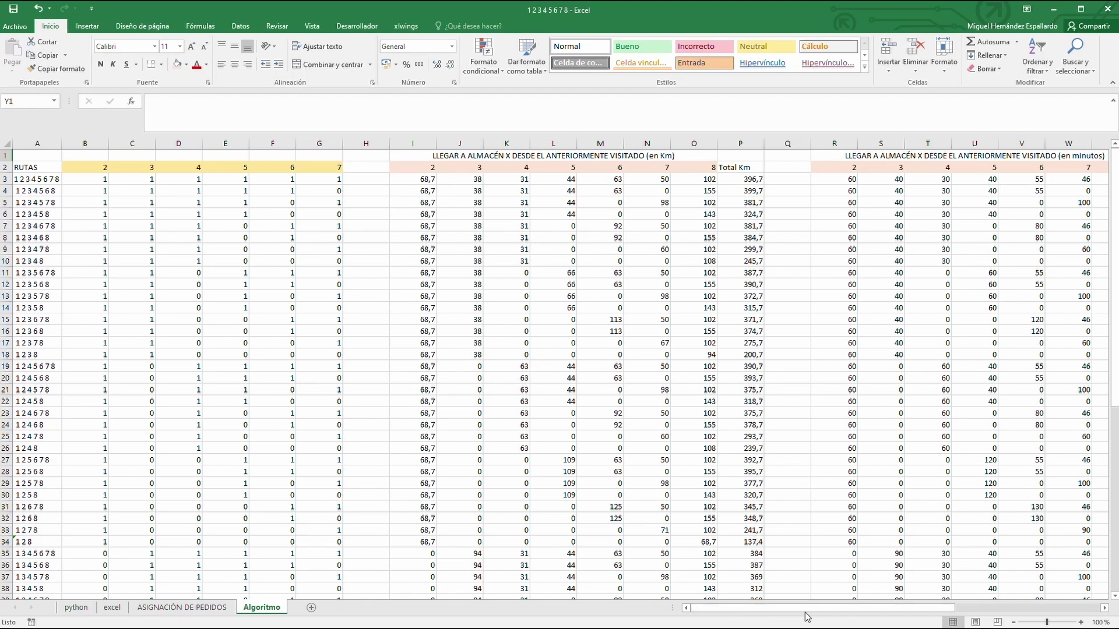
{"action": "left_click_drag", "start_coordinate": [803, 609], "coordinate": [990, 606]}
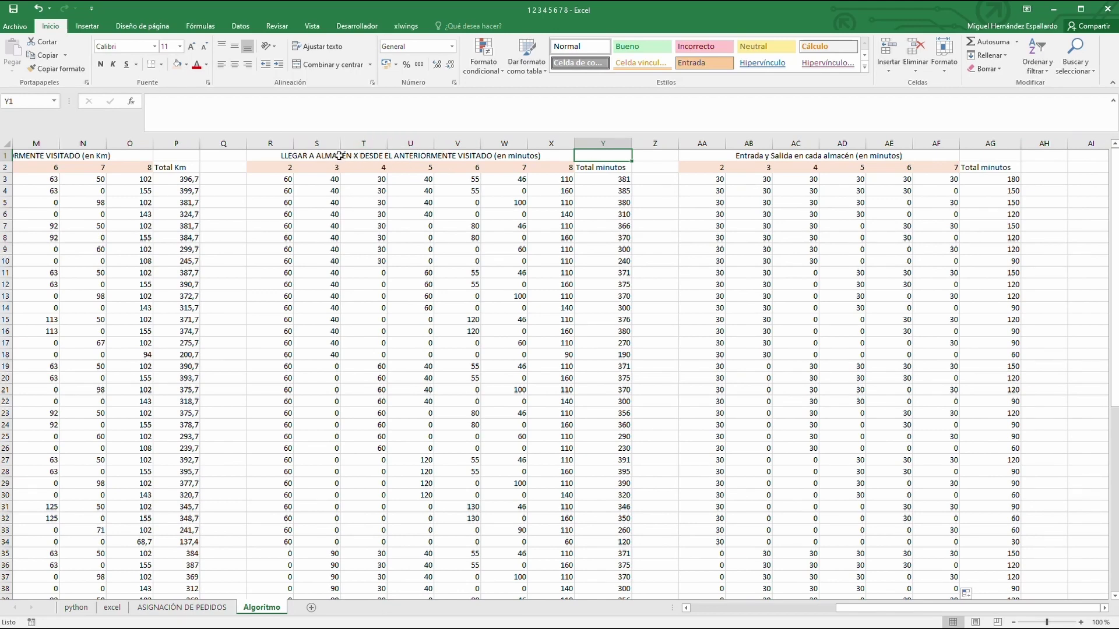
Merge and center the travel-minutes title across R1:Y1 and the entry/exit title across AA1:AG1, including each block's total column
{"action": "left_click", "coordinate": [1000, 155]}
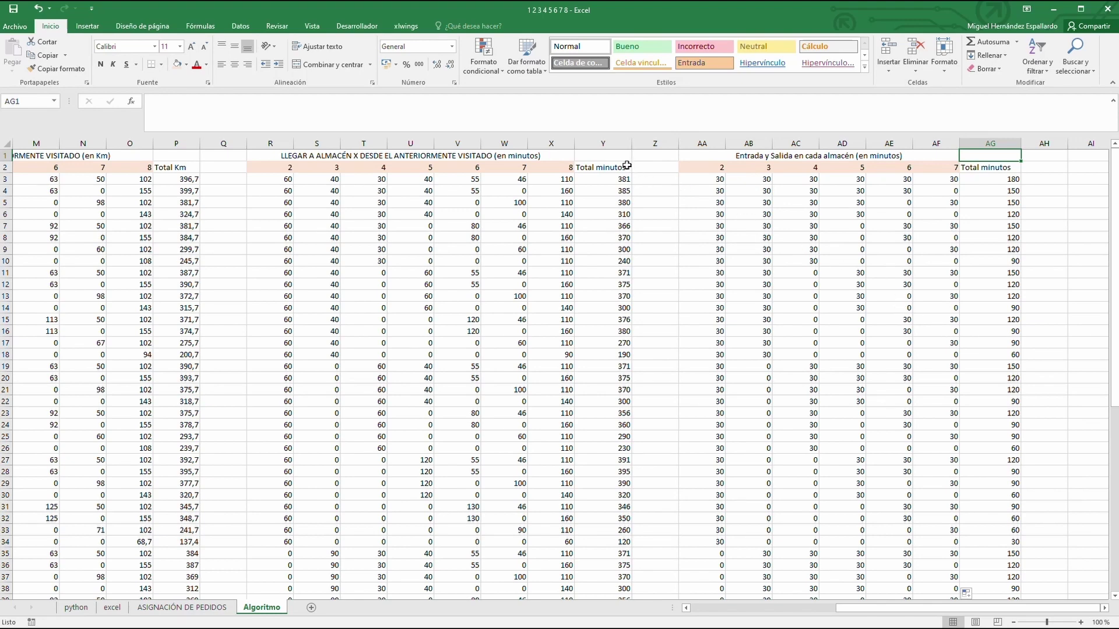
{"action": "left_click", "coordinate": [610, 158]}
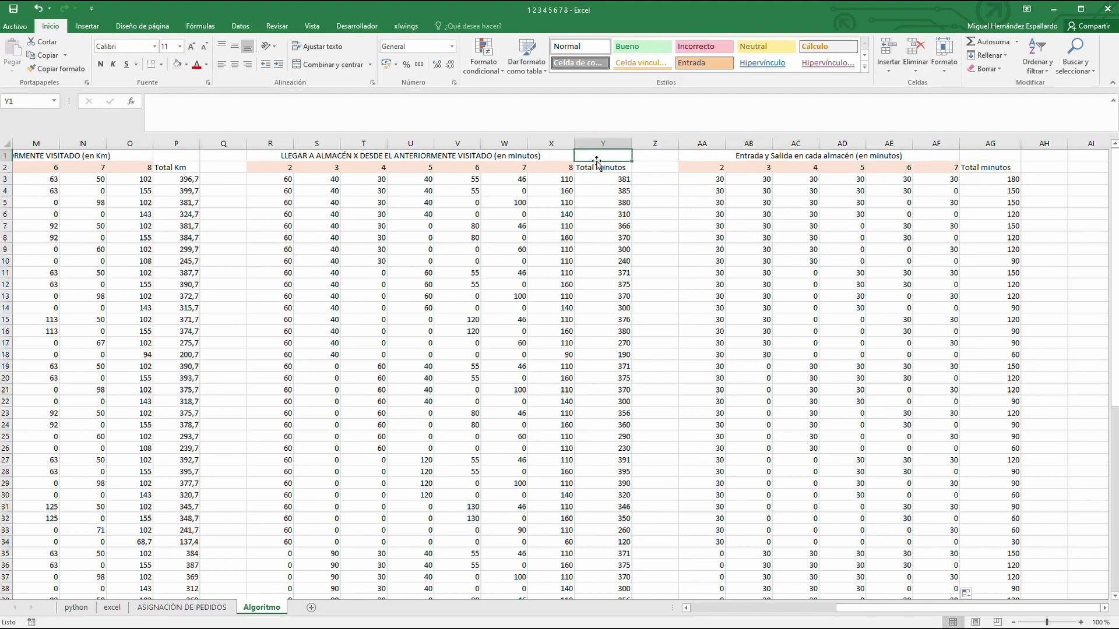
{"action": "left_click", "coordinate": [568, 155]}
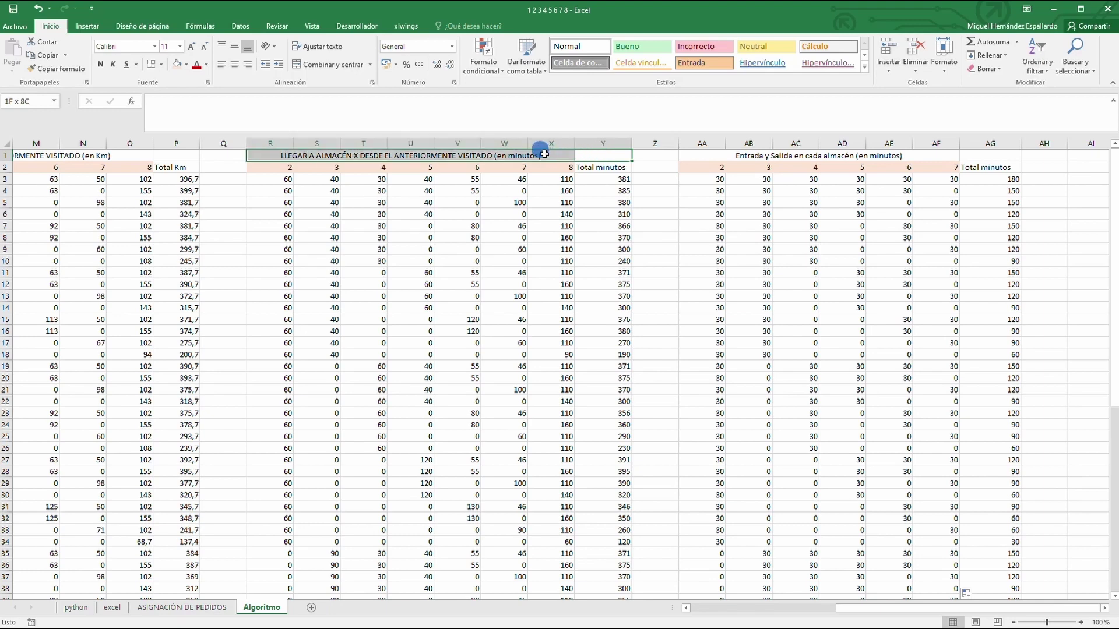
{"action": "left_click", "coordinate": [329, 65]}
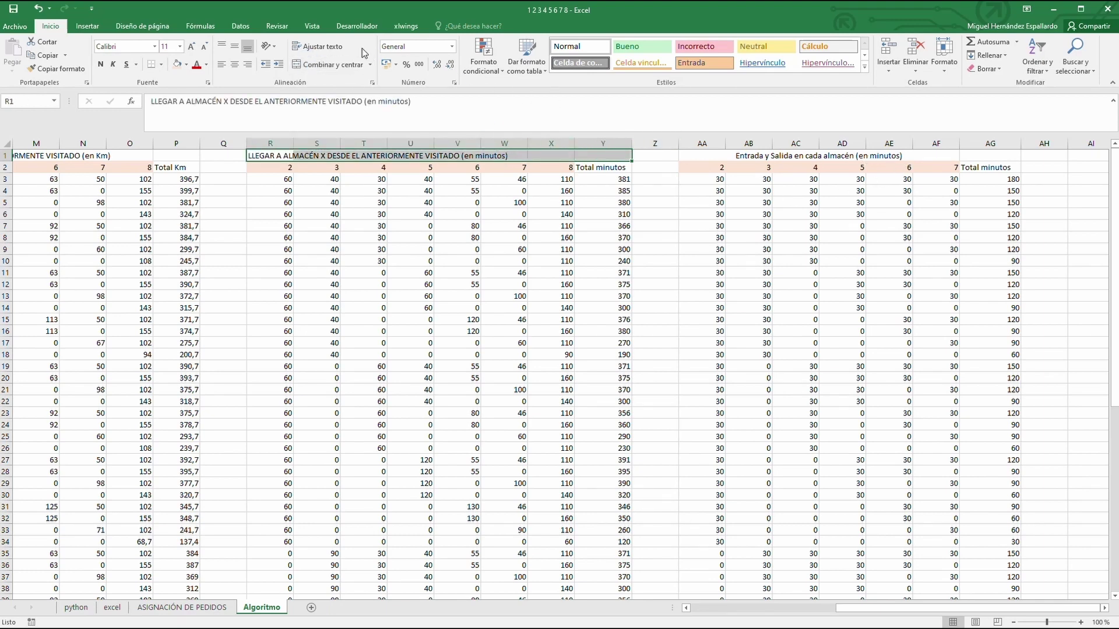
{"action": "left_click", "coordinate": [326, 66]}
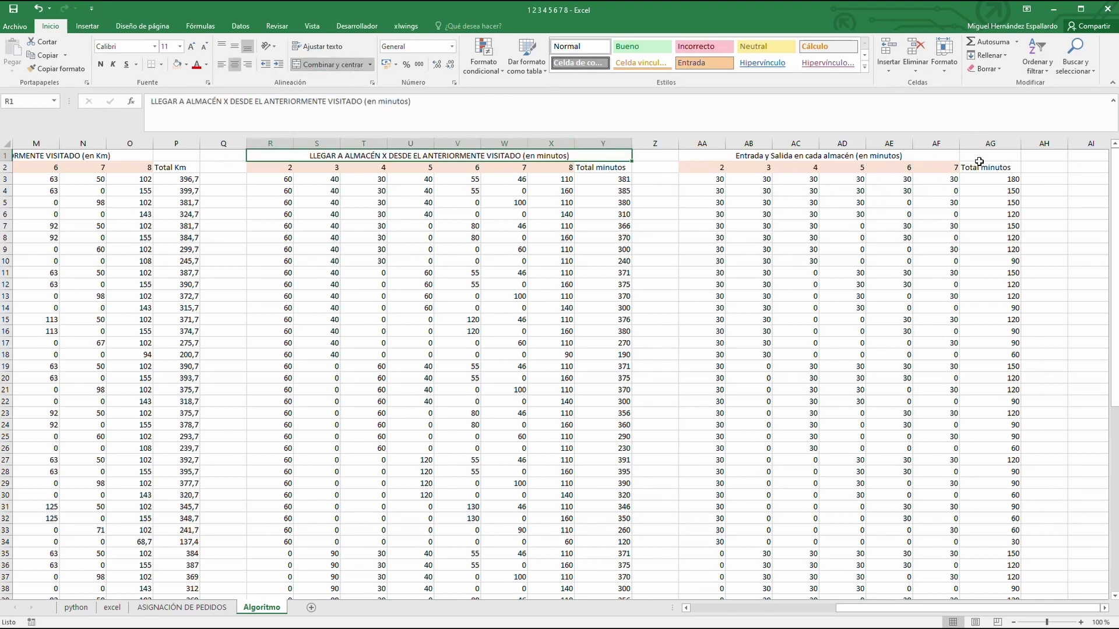
{"action": "left_click_drag", "start_coordinate": [978, 155], "coordinate": [821, 150]}
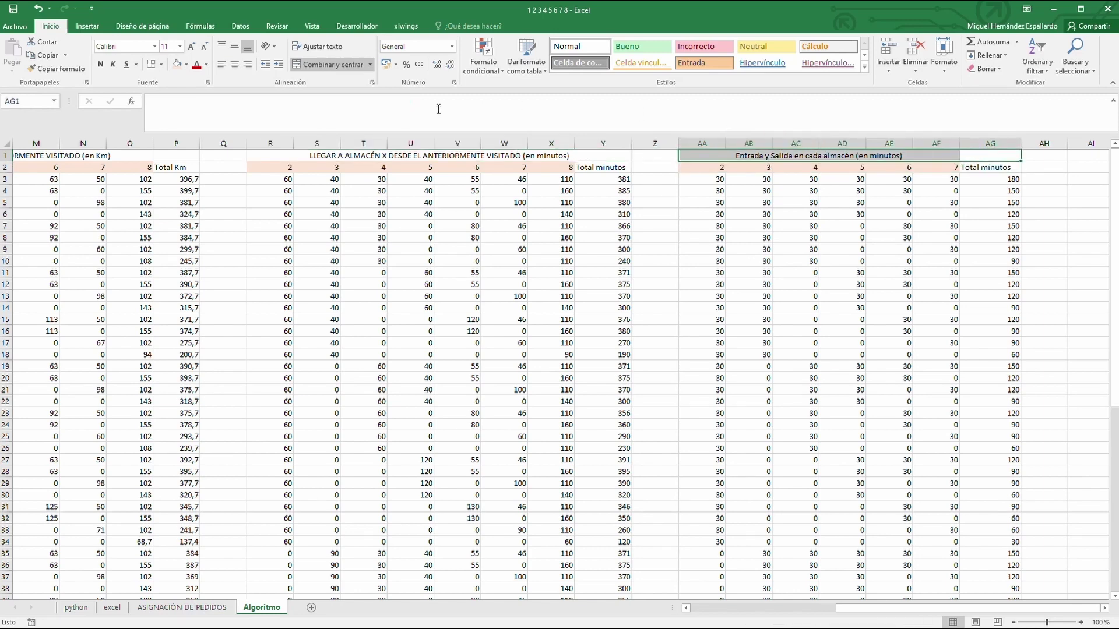
{"action": "left_click", "coordinate": [332, 67]}
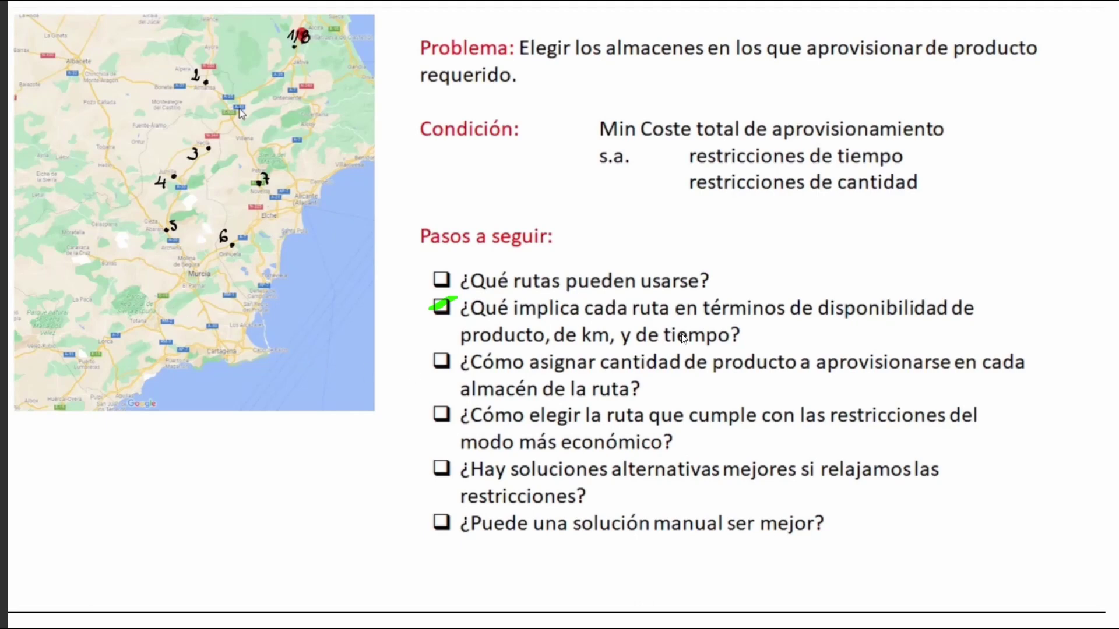
{"action": "left_click_drag", "start_coordinate": [578, 344], "coordinate": [608, 343]}
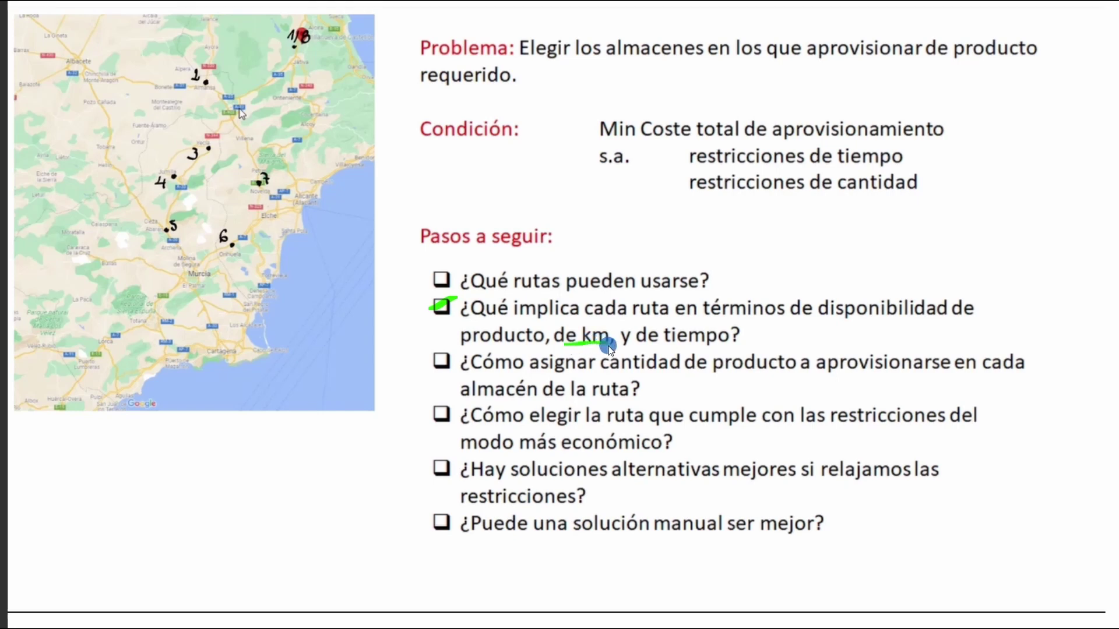